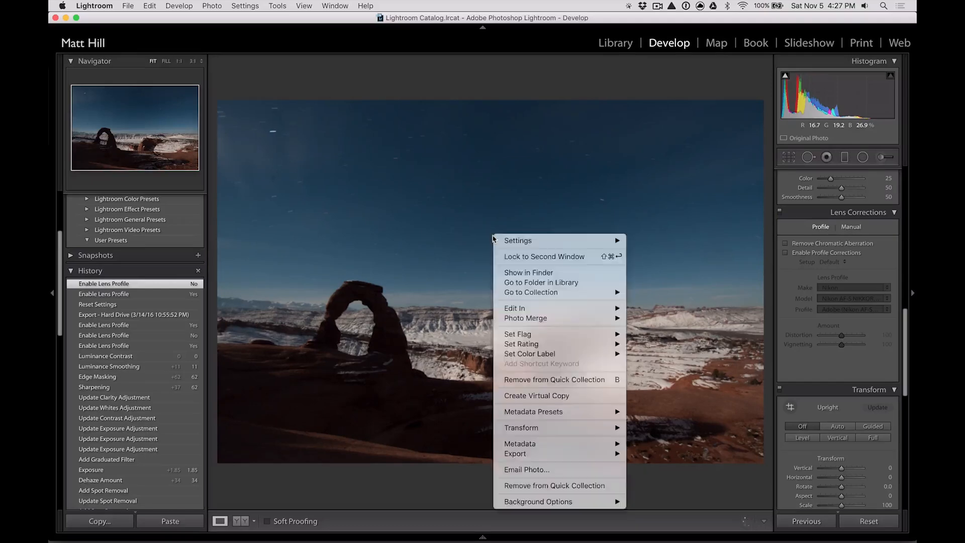
Reset all develop settings of the desert arch photo and compare it with its before version.
mouse_move(530, 243)
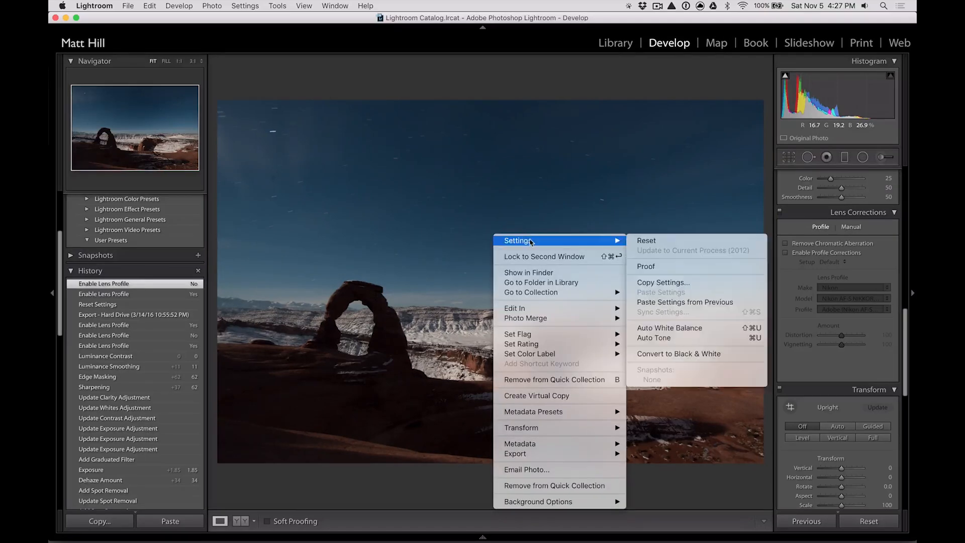
left_click(648, 241)
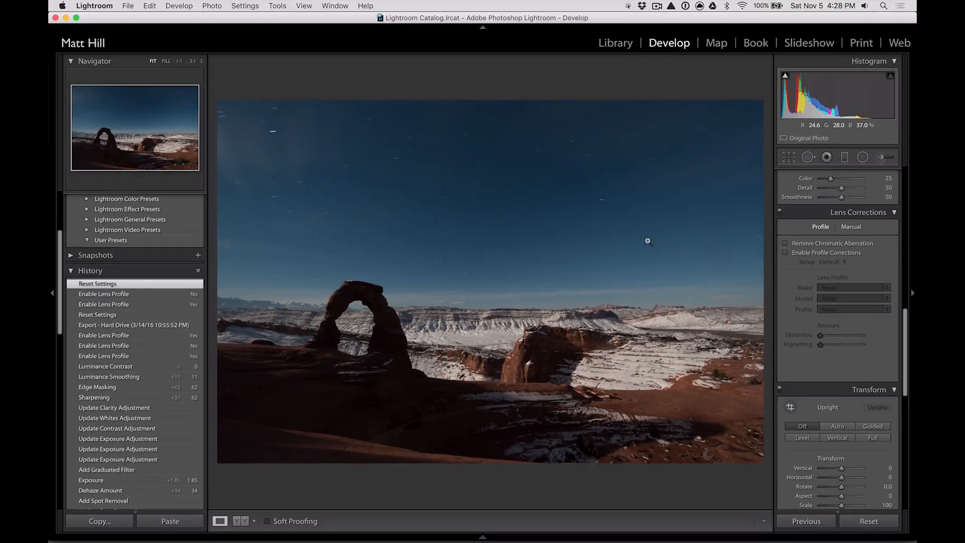
key("backslash")
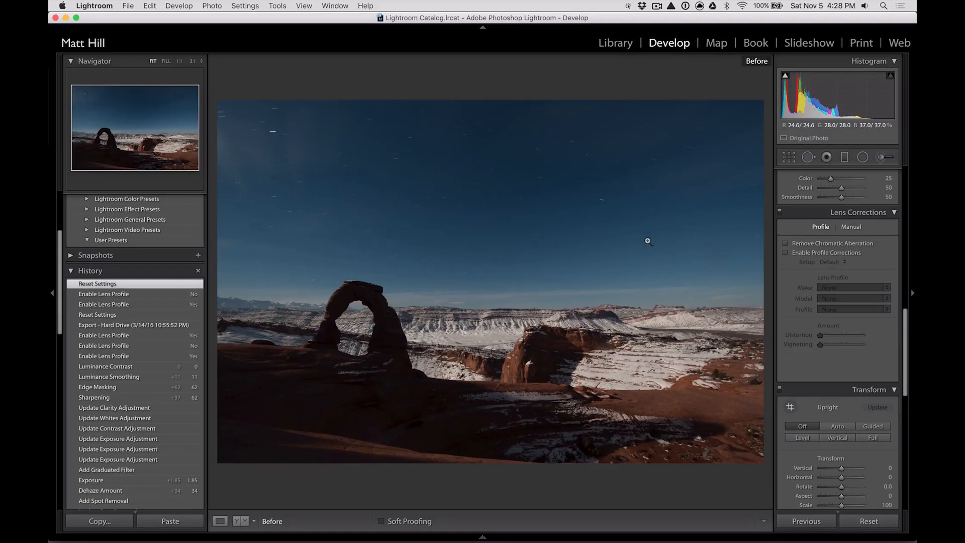
key("backslash")
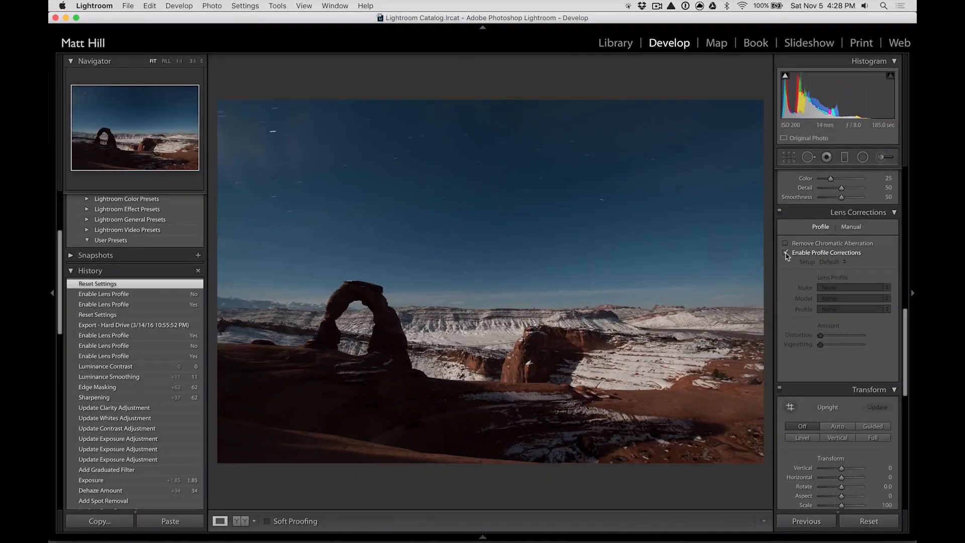
Enable the lens profile corrections, switching them off and on to compare the effect, and leave them on.
left_click(786, 253)
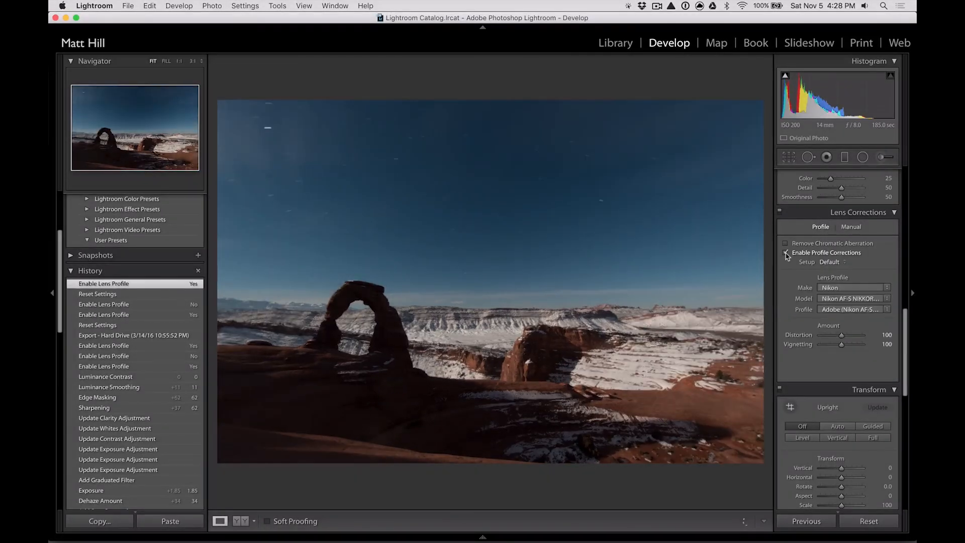
left_click(786, 253)
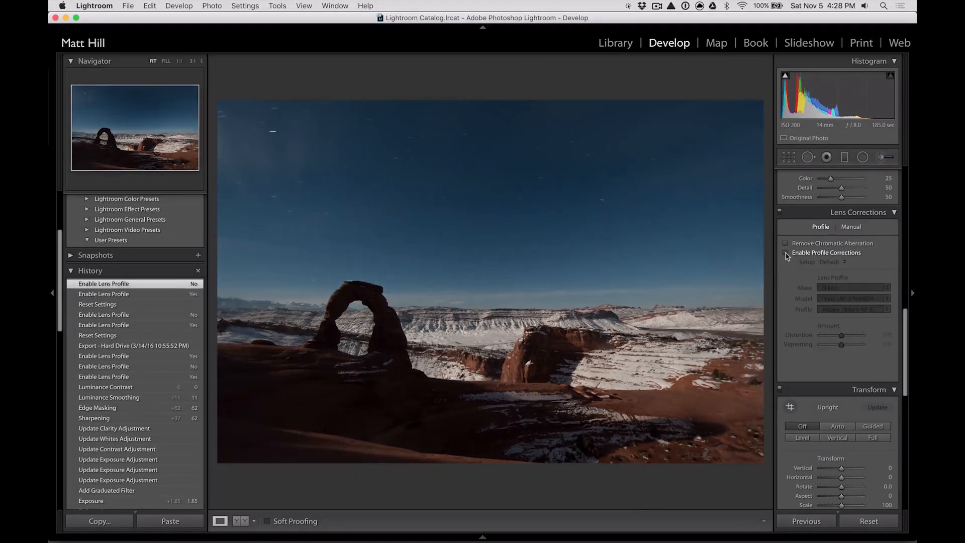
left_click(787, 253)
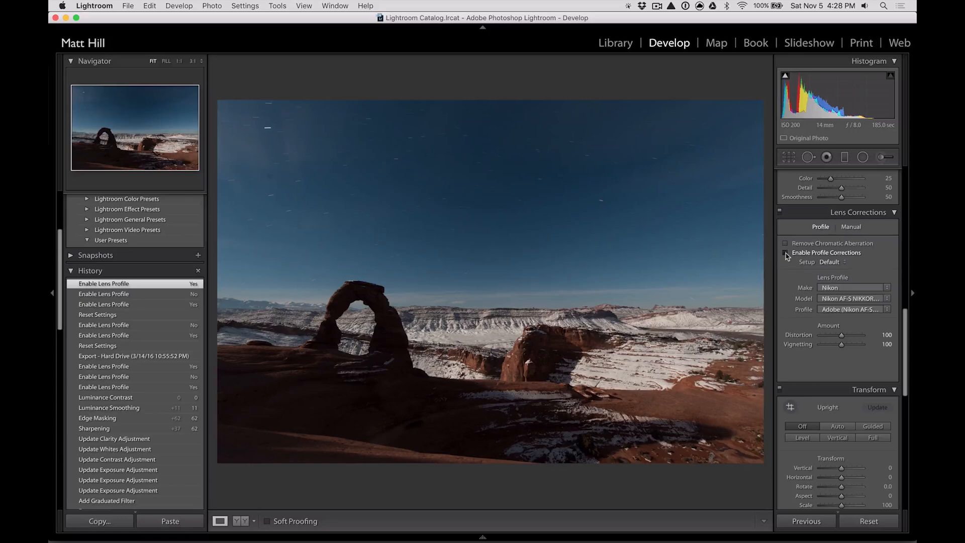
left_click(786, 253)
left_click(786, 254)
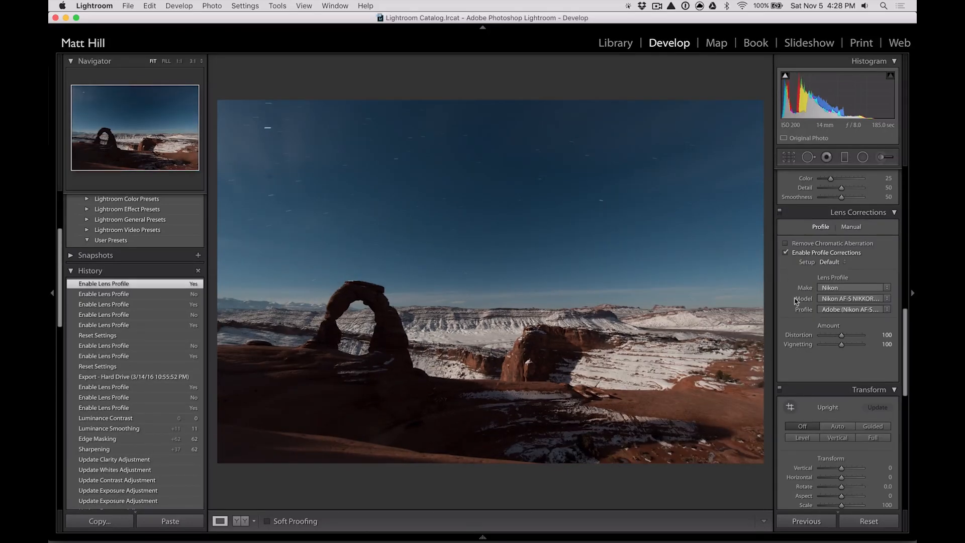
Set the Dehaze amount to +20.
scroll(796, 300, "down", 10)
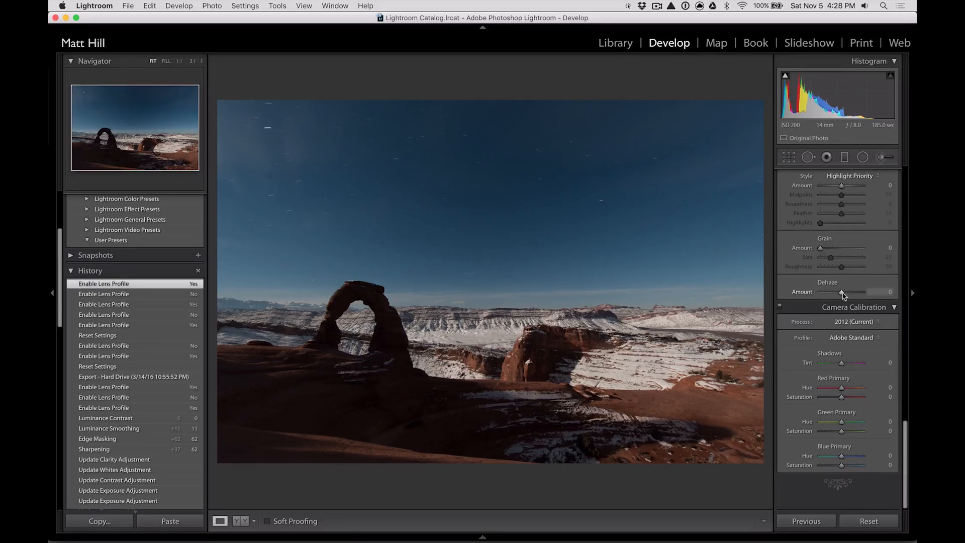
left_click_drag(842, 293, 844, 294)
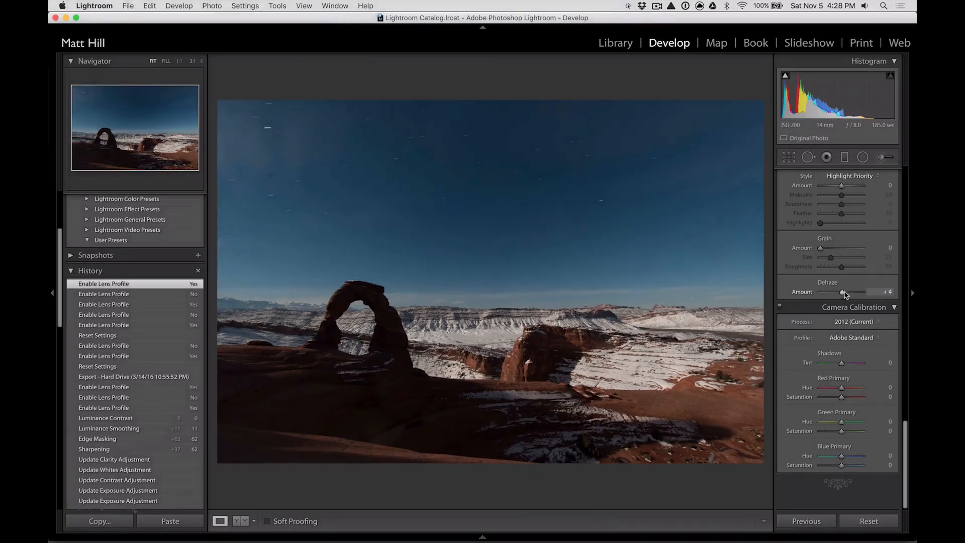
left_click_drag(847, 295, 849, 296)
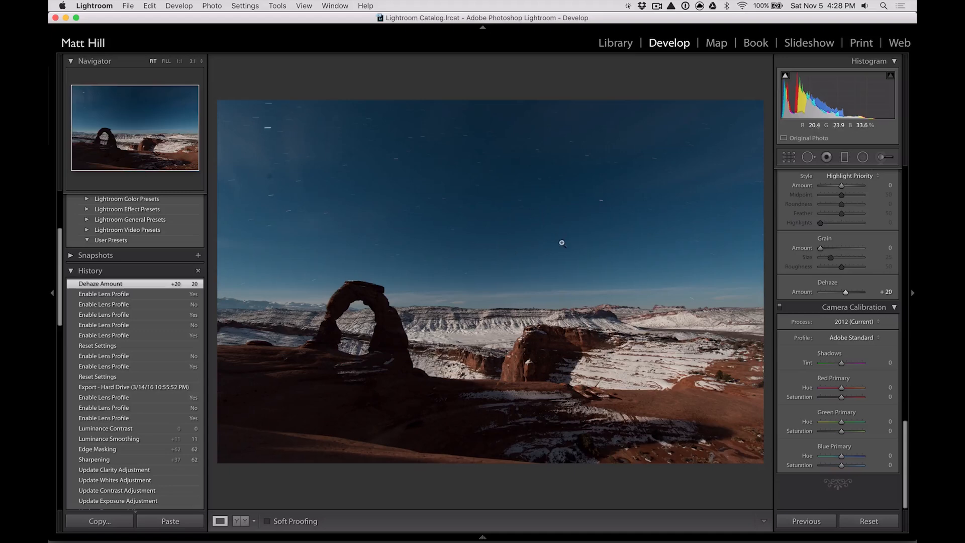
Hide the left-hand panels to enlarge the photo, and set Exposure to +1.10 and Shadows to +100.
scroll(805, 329, "up", 15)
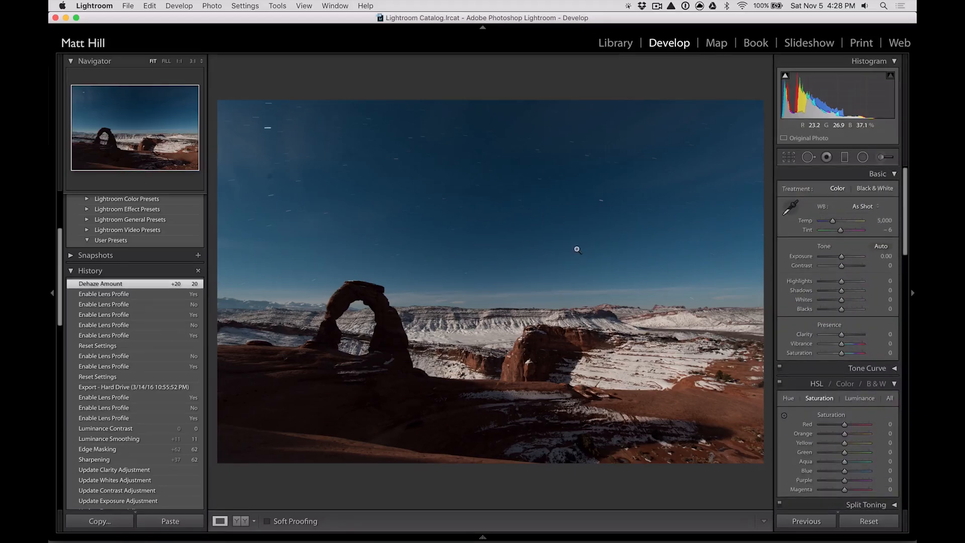
left_click(52, 292)
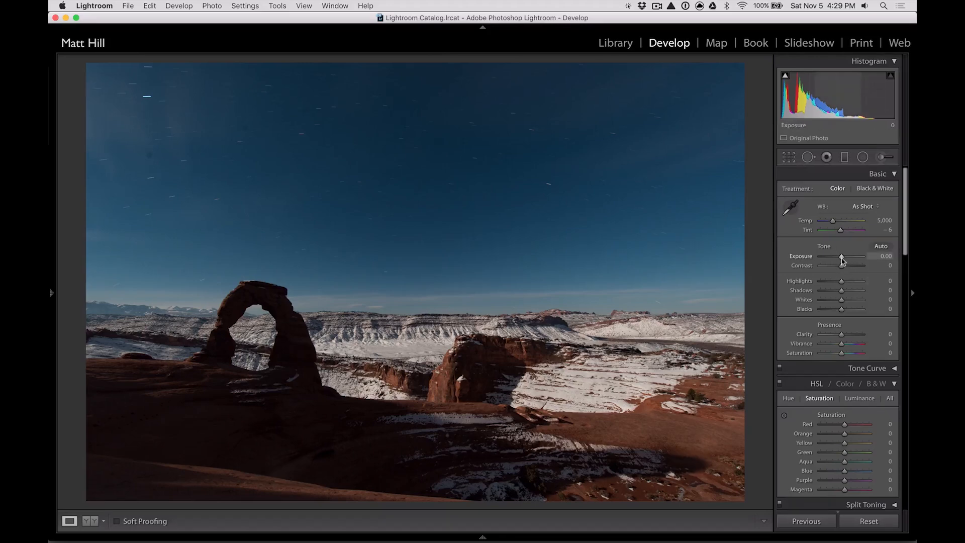
left_click_drag(842, 260, 847, 260)
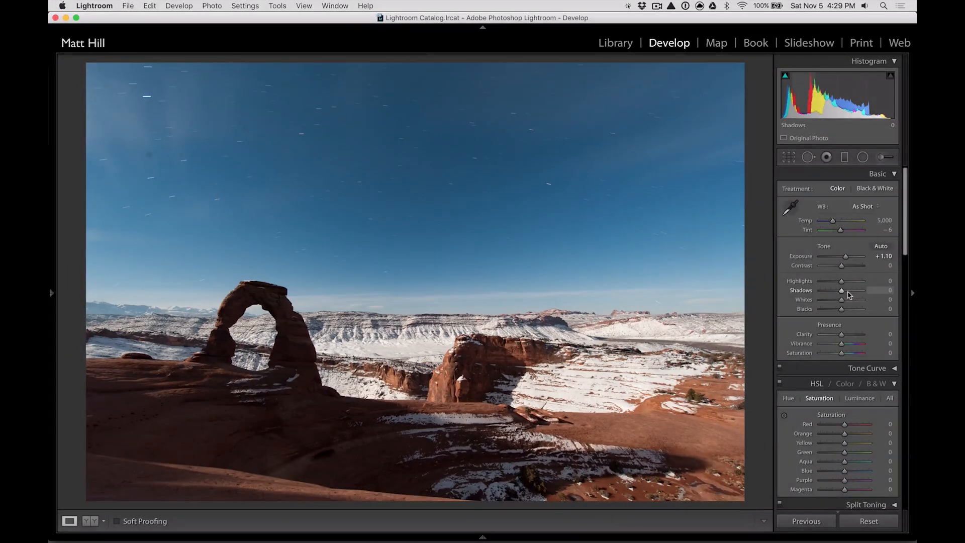
left_click_drag(843, 294, 870, 296)
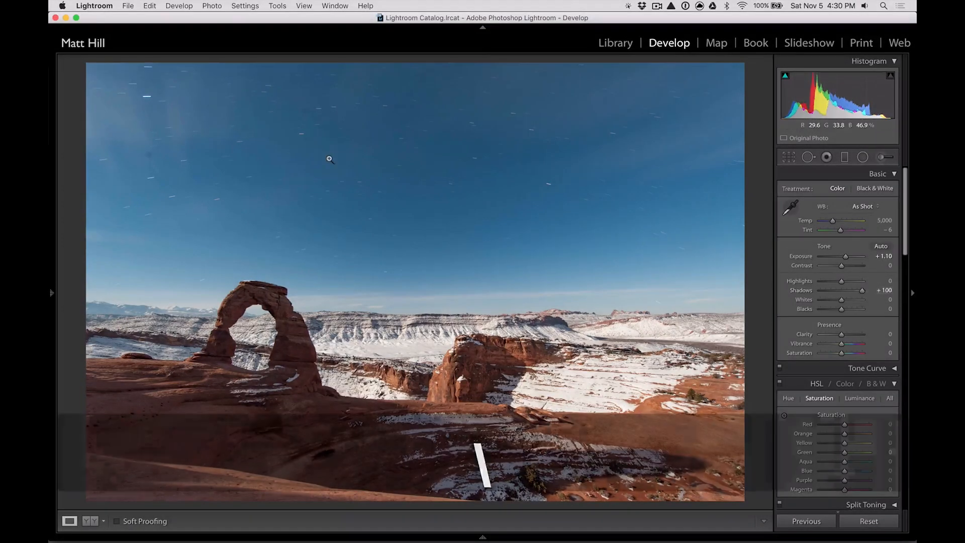
Compare the edited photo with its before version and examine the shadow detail around the arch up close.
key("backslash")
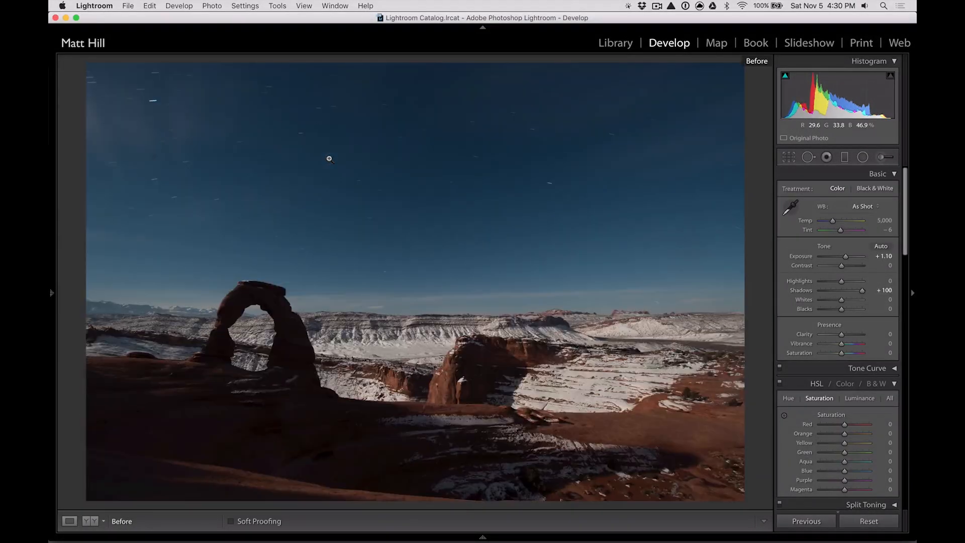
key("backslash")
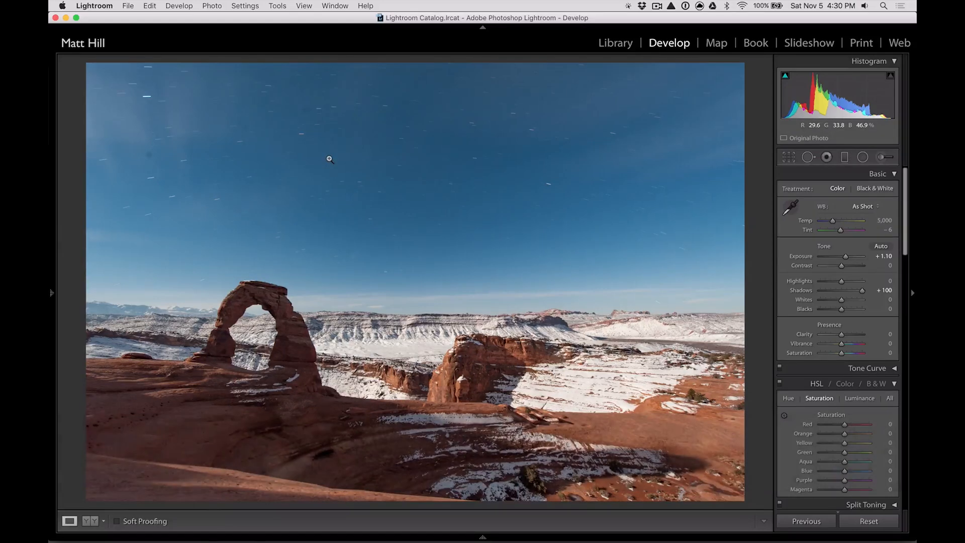
key("backslash")
key("backslash")
left_click(254, 341)
left_click_drag(276, 362, 336, 356)
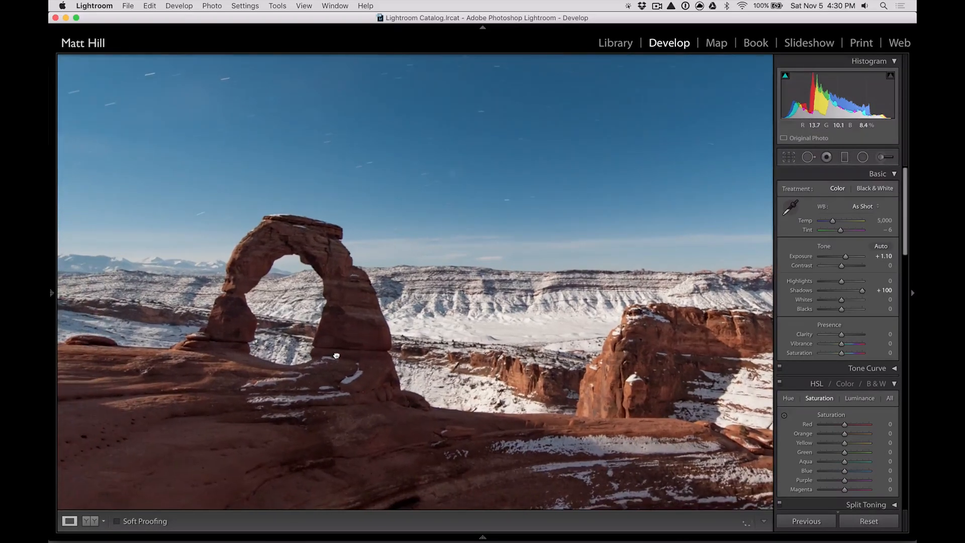
left_click(499, 320)
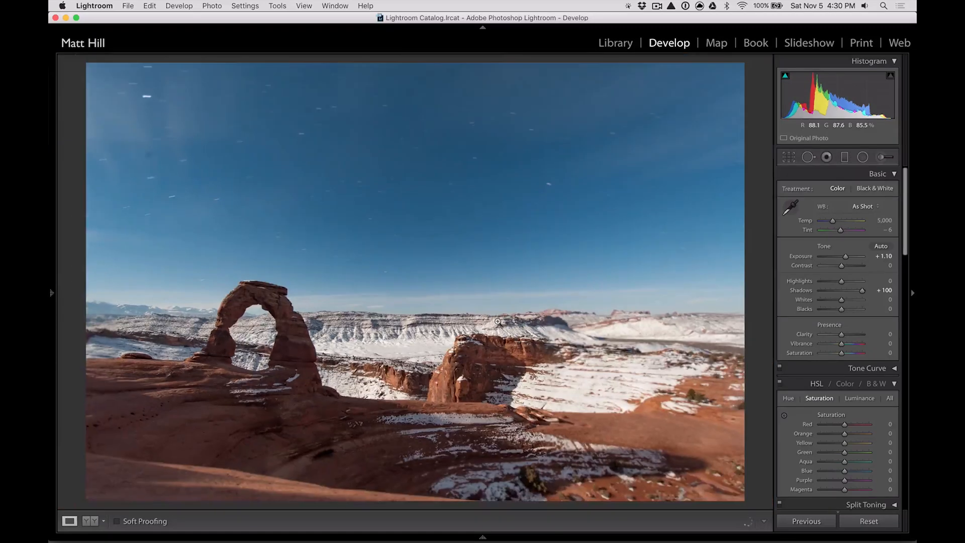
Heal two dust spots in the sky above the arch with Spot Removal, one near the photo's left edge and one further right.
left_click(140, 152)
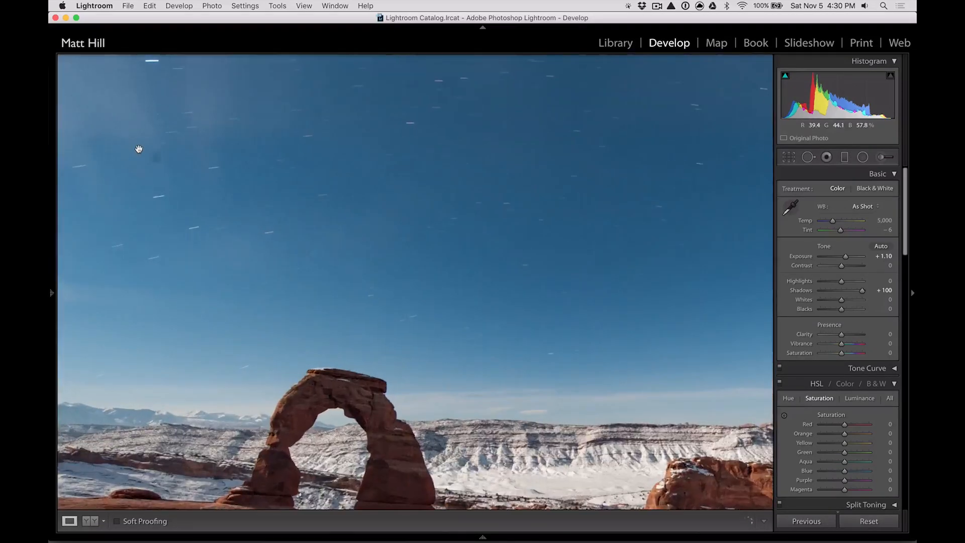
left_click_drag(141, 152, 194, 241)
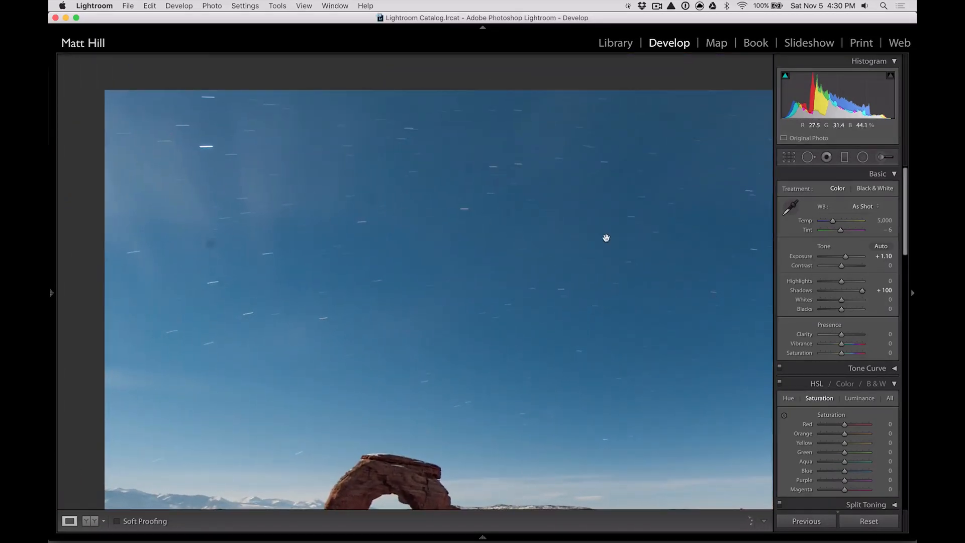
left_click(809, 157)
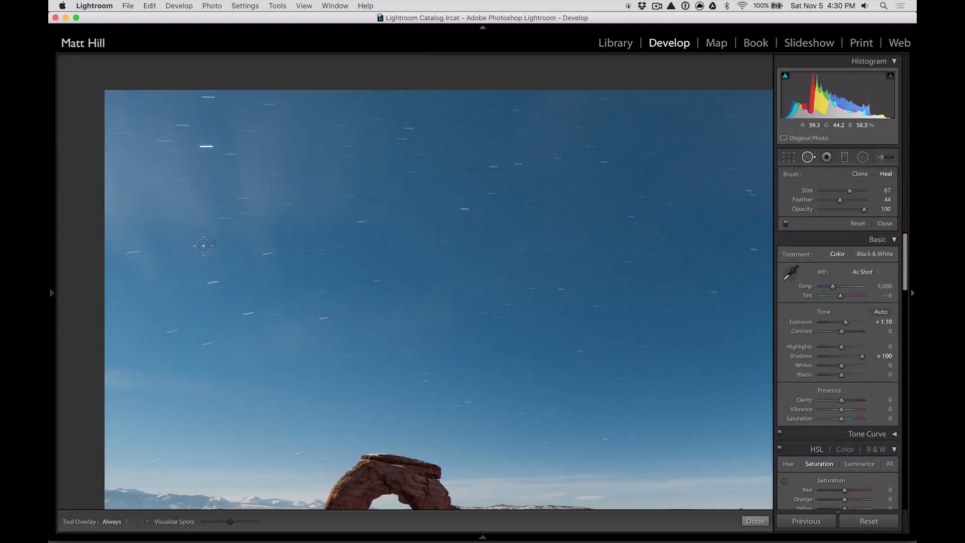
left_click(209, 245)
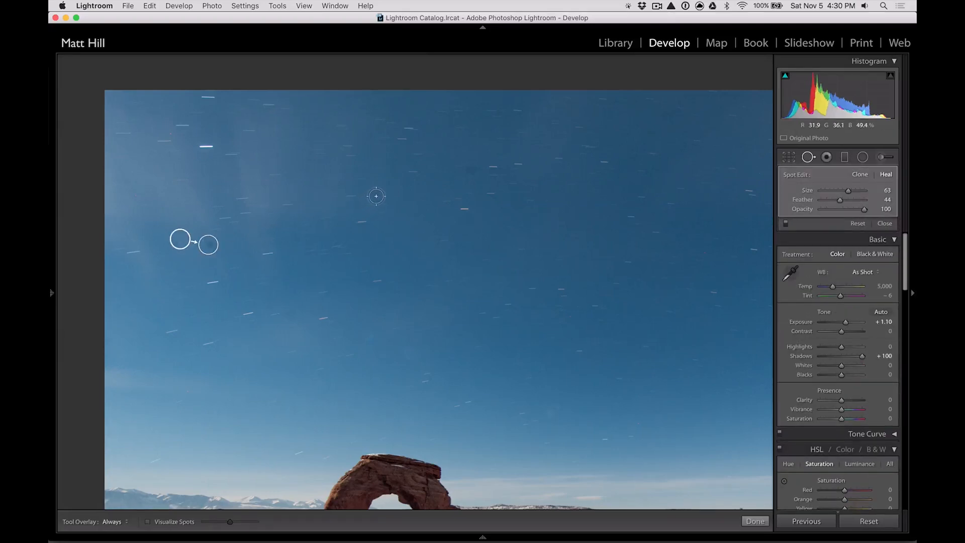
key("space")
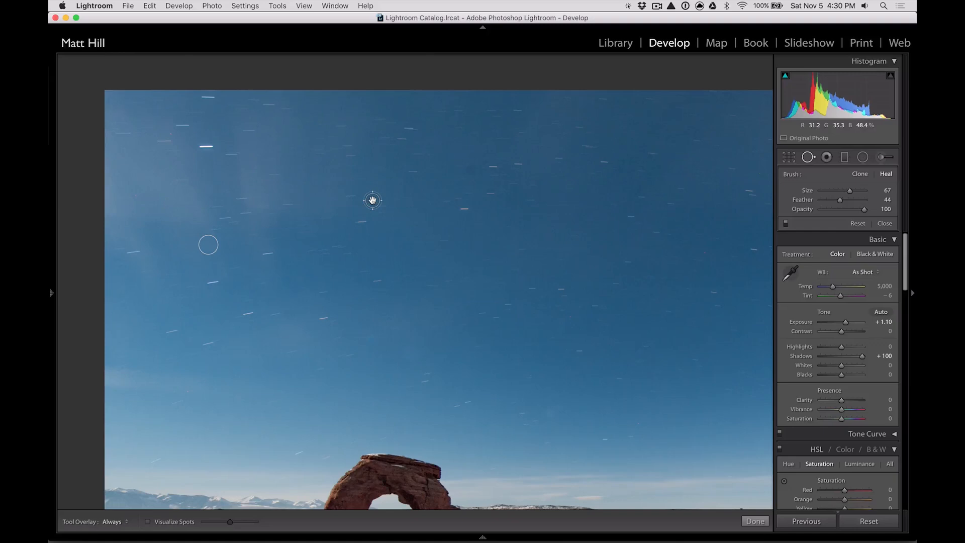
left_click(373, 200)
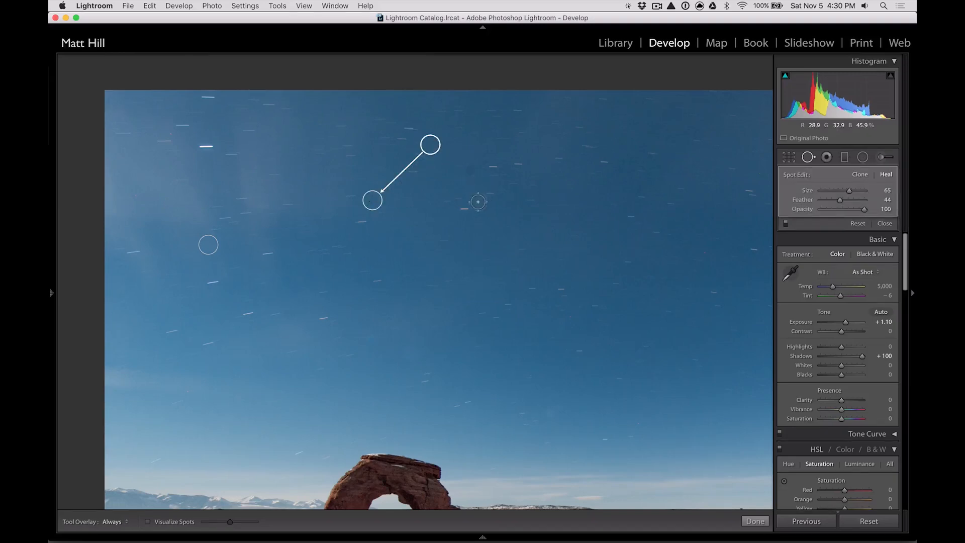
Heal the third dust spot in the upper sky, place its source area directly above it, and finish Spot Removal.
left_click(473, 168)
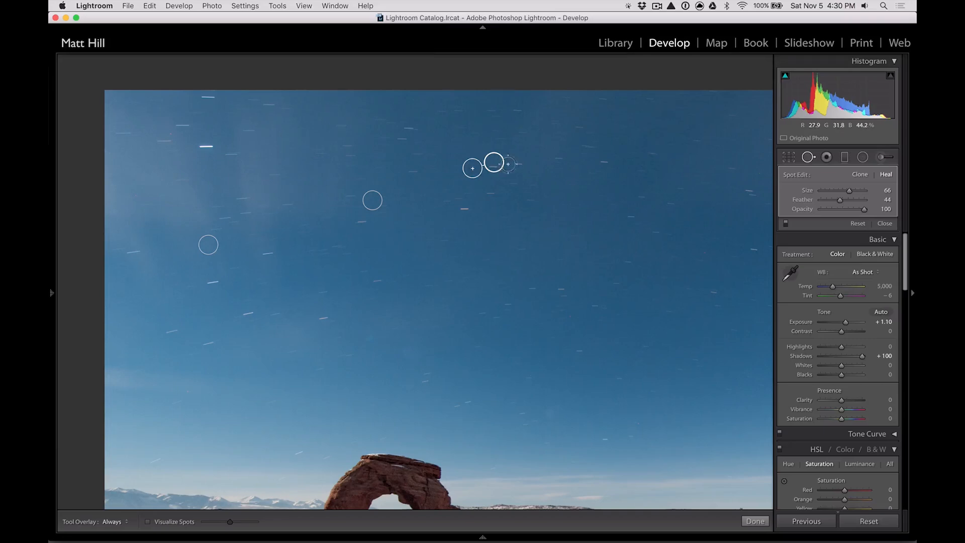
left_click_drag(499, 160, 480, 147)
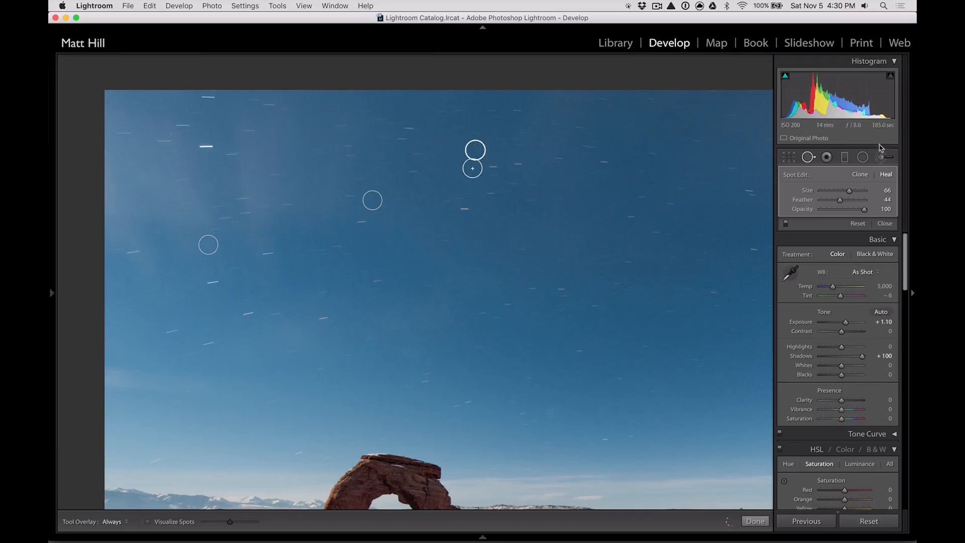
left_click(809, 157)
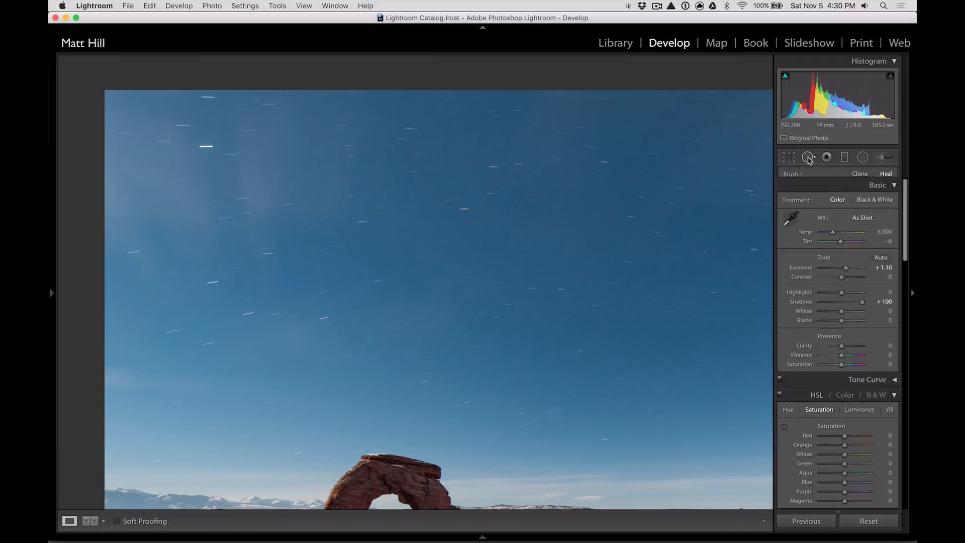
left_click(527, 222)
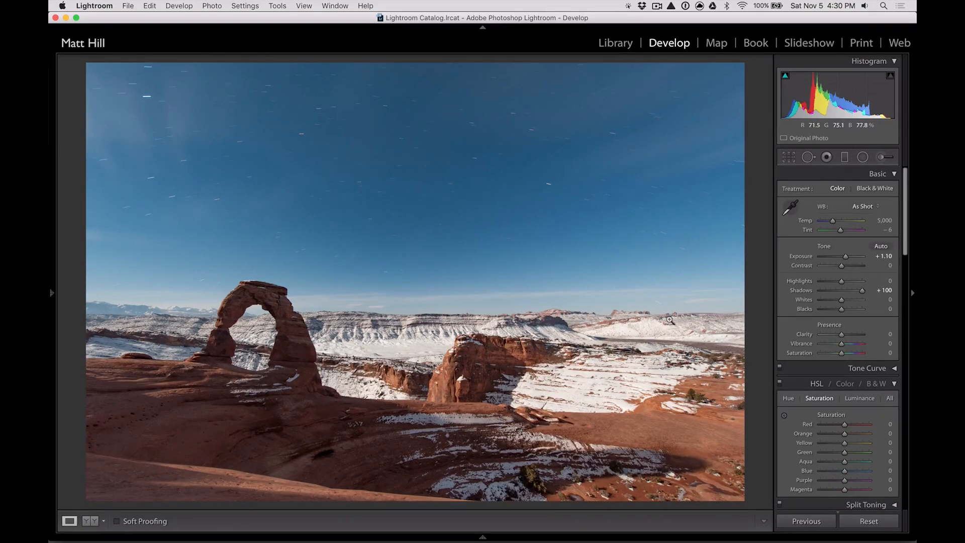
Add a graduated filter with the Milky Way Crater Lake preset, running from the photo's top edge down into the foreground rock.
left_click(846, 159)
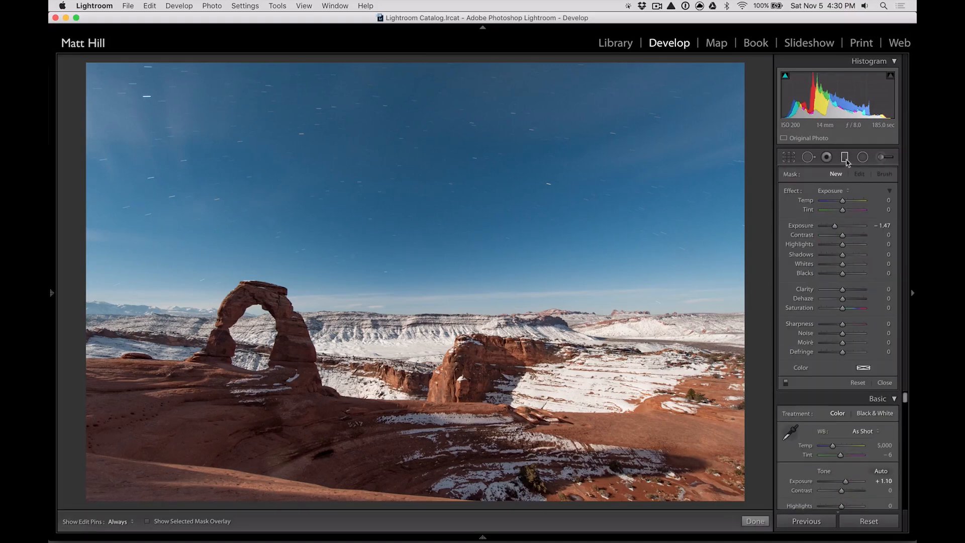
left_click(837, 194)
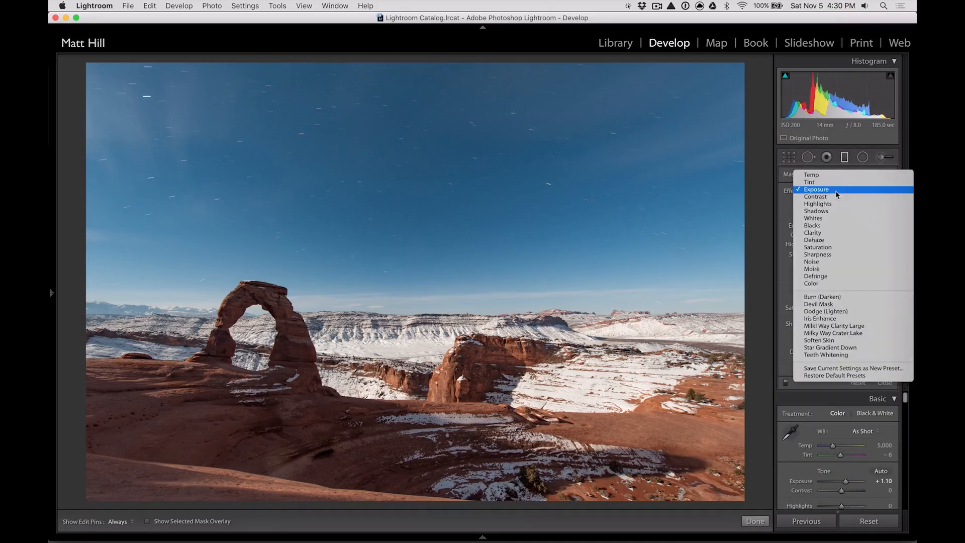
left_click(853, 334)
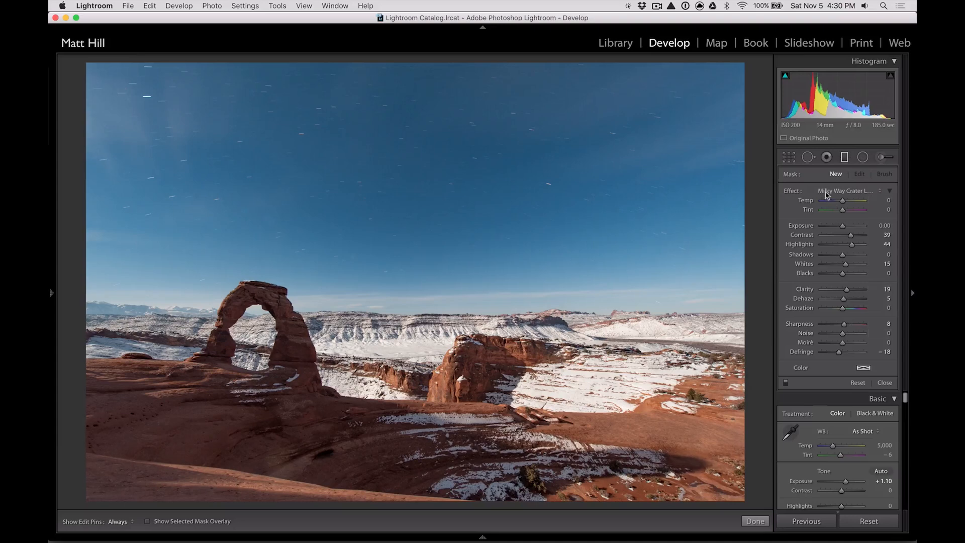
left_click(881, 194)
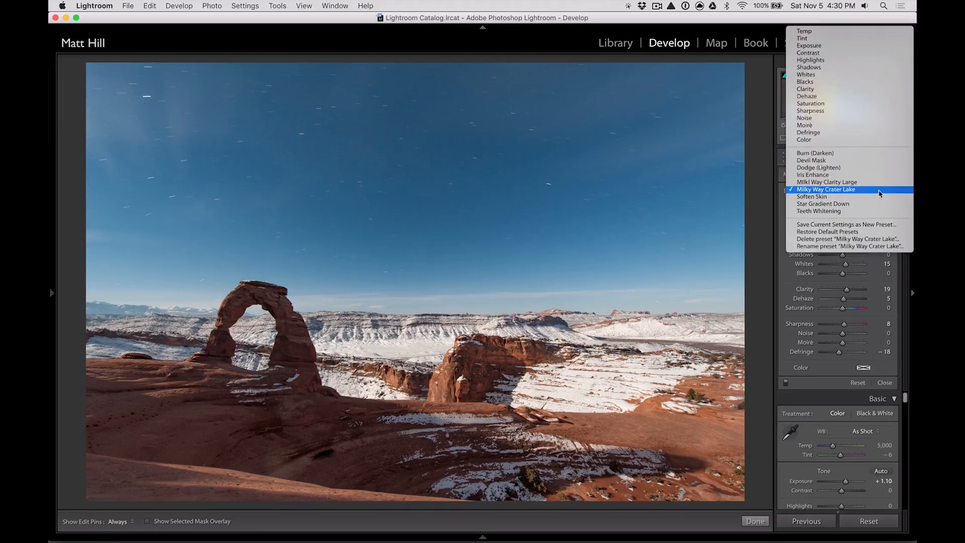
left_click(880, 194)
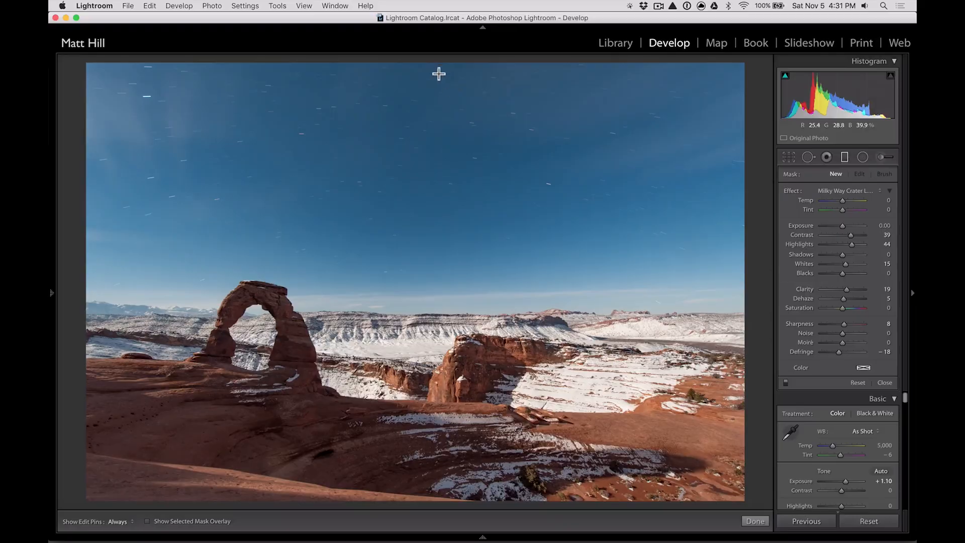
left_click_drag(254, 9, 256, 161)
left_click_drag(434, 167, 438, 461)
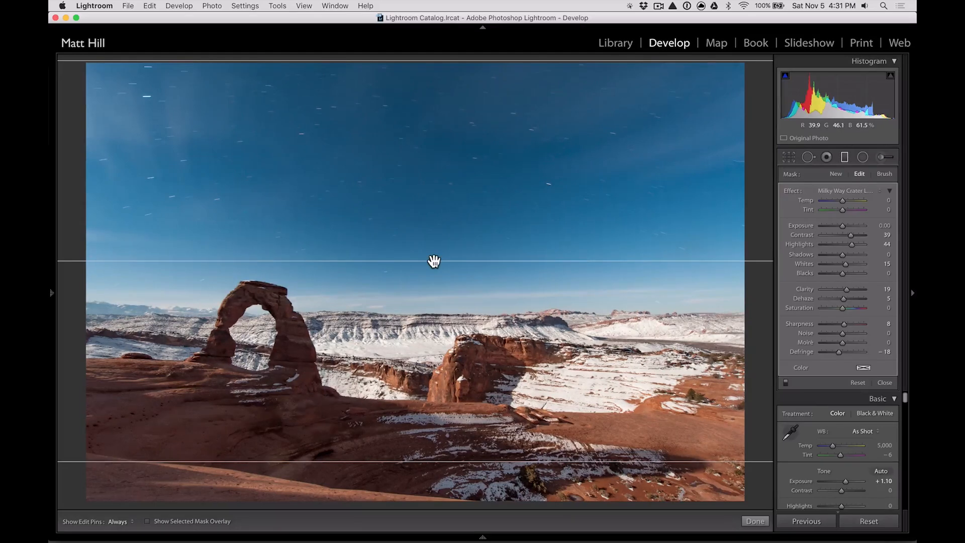
Shift the graduated filter slightly lower so its centre line sits just above the horizon, and leave the filter.
mouse_move(434, 261)
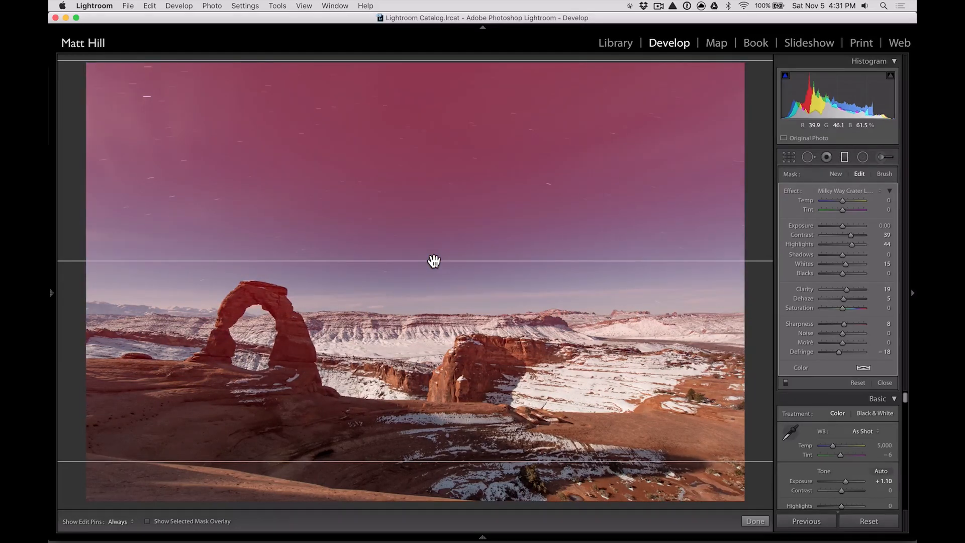
left_click_drag(434, 261, 435, 277)
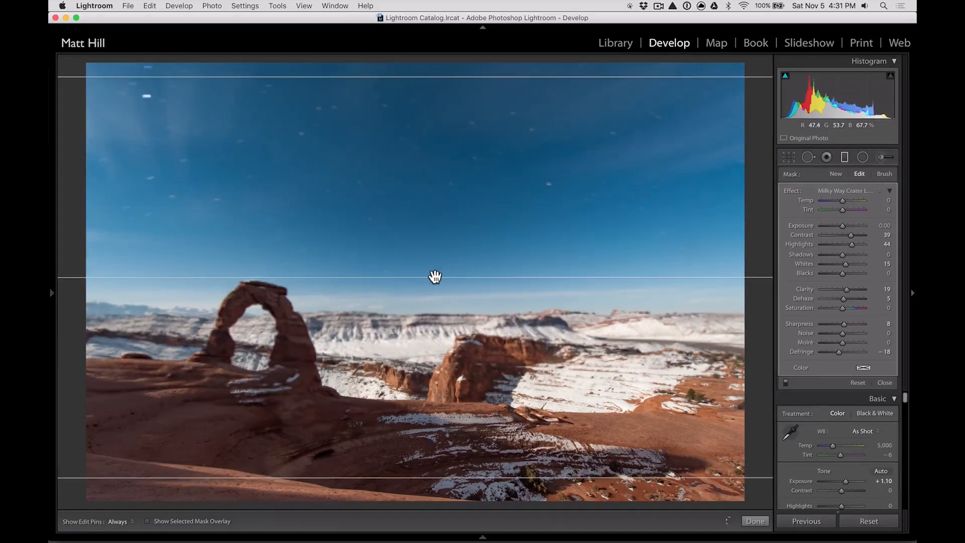
mouse_move(435, 277)
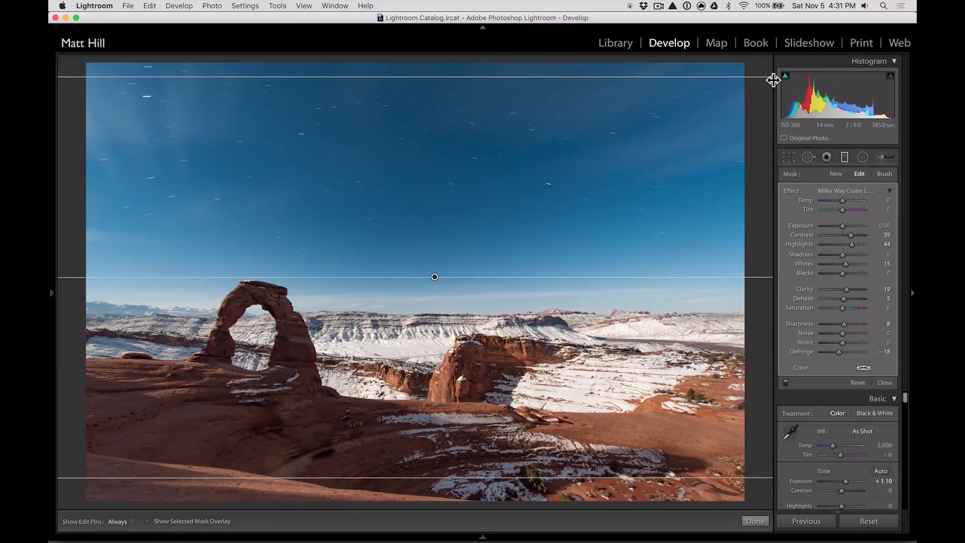
left_click(846, 158)
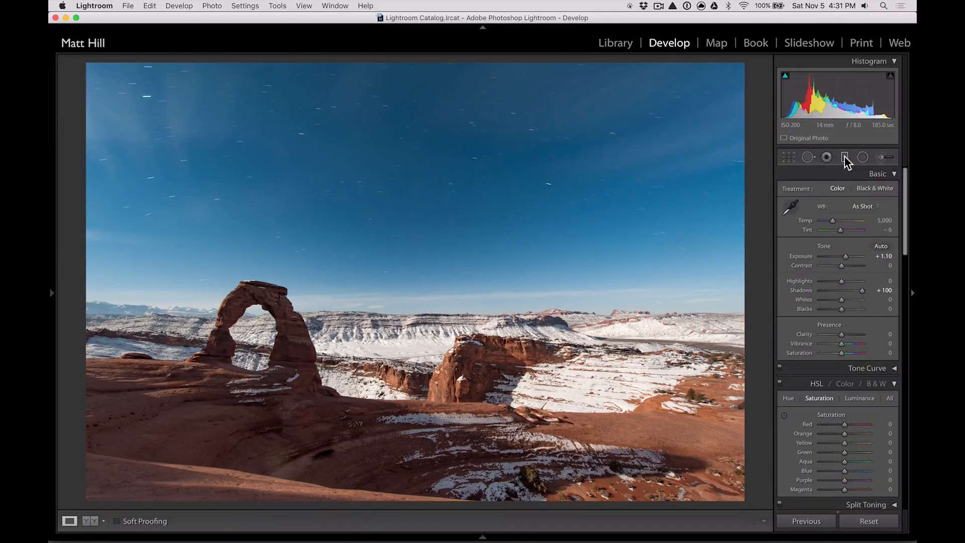
Compare the photo with and without the graduated filter's effect, and leave the filter.
left_click(845, 157)
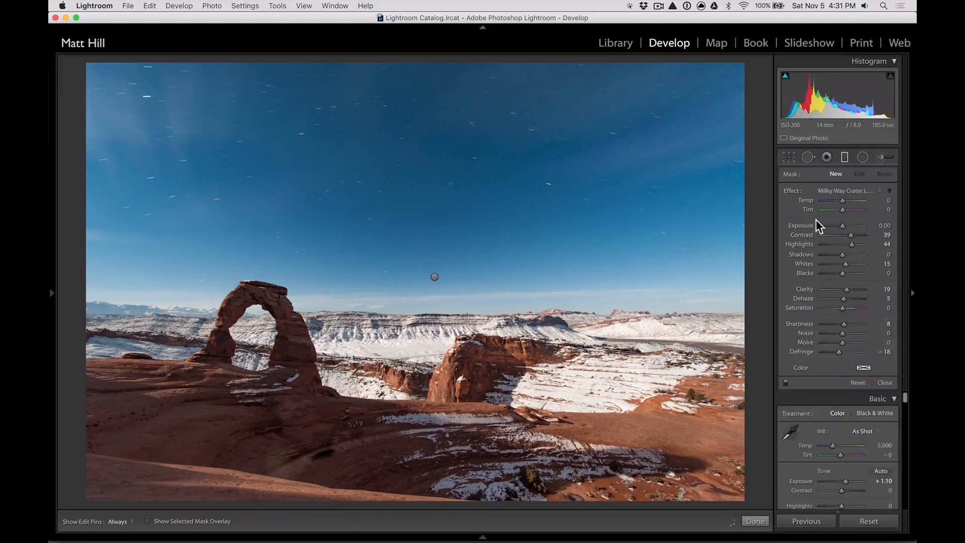
left_click(786, 383)
left_click(787, 381)
left_click(786, 382)
left_click(787, 382)
left_click(845, 160)
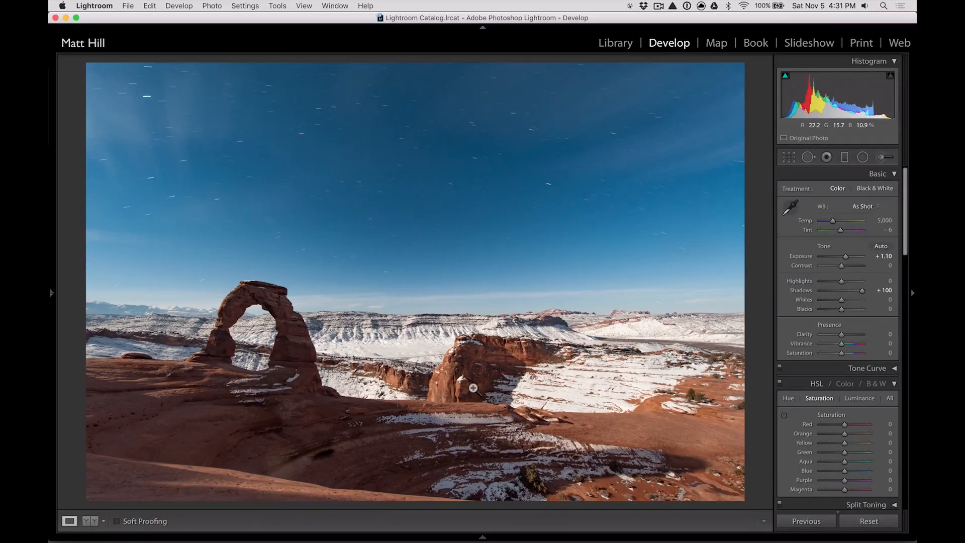
Zoom in on the arch and start the Adjustment Brush.
left_click(212, 348)
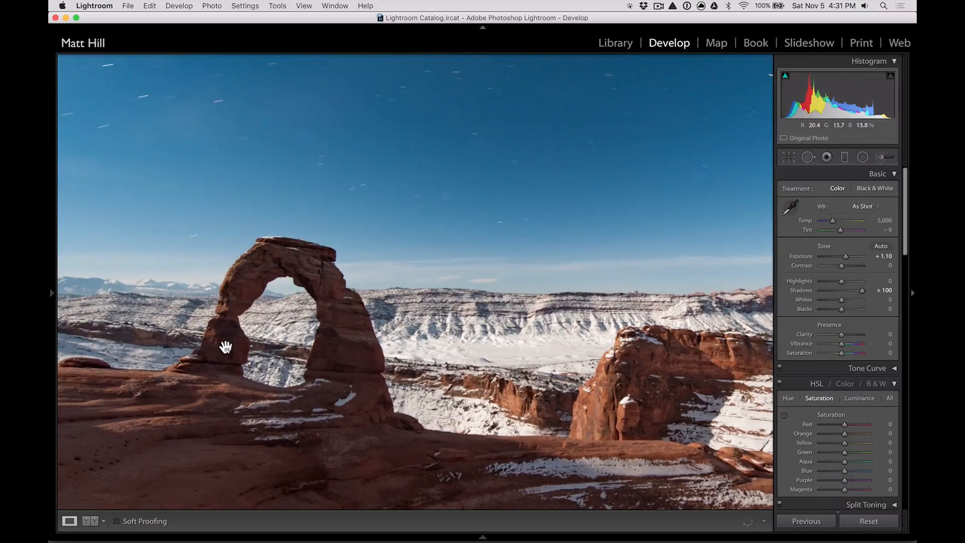
left_click(881, 158)
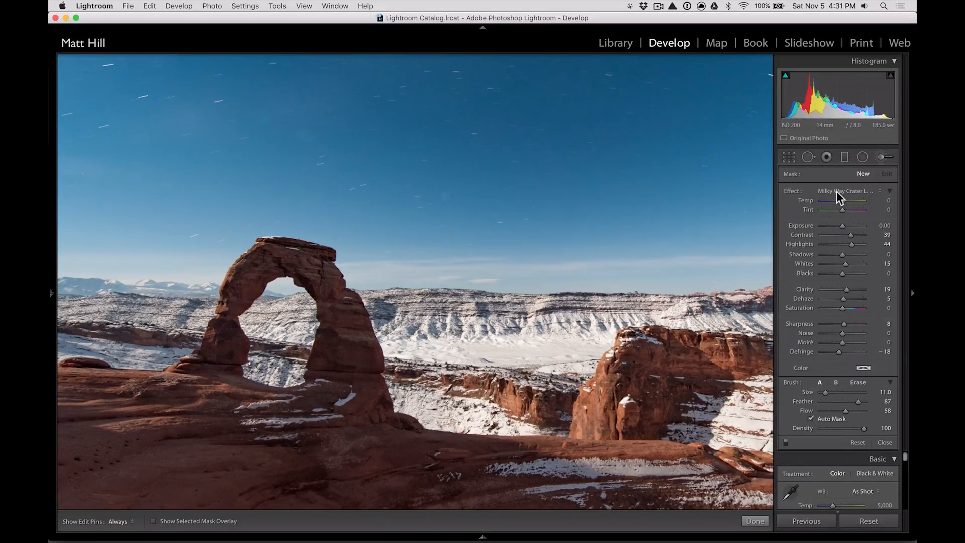
left_click_drag(215, 362, 234, 291)
mouse_move(247, 279)
left_mouse_down()
mouse_move(310, 257)
mouse_move(347, 325)
mouse_move(345, 373)
mouse_move(340, 343)
mouse_move(326, 370)
mouse_move(336, 385)
mouse_move(350, 321)
mouse_move(371, 406)
mouse_move(361, 304)
mouse_move(319, 269)
mouse_move(265, 264)
mouse_move(252, 279)
mouse_move(215, 368)
mouse_move(235, 390)
mouse_move(291, 406)
mouse_move(331, 402)
mouse_move(347, 345)
left_mouse_up()
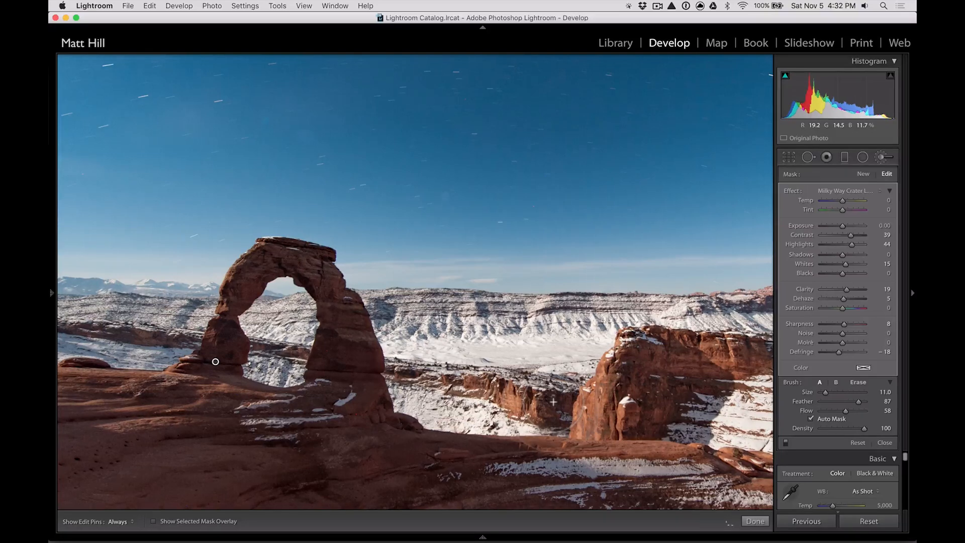
left_click(785, 440)
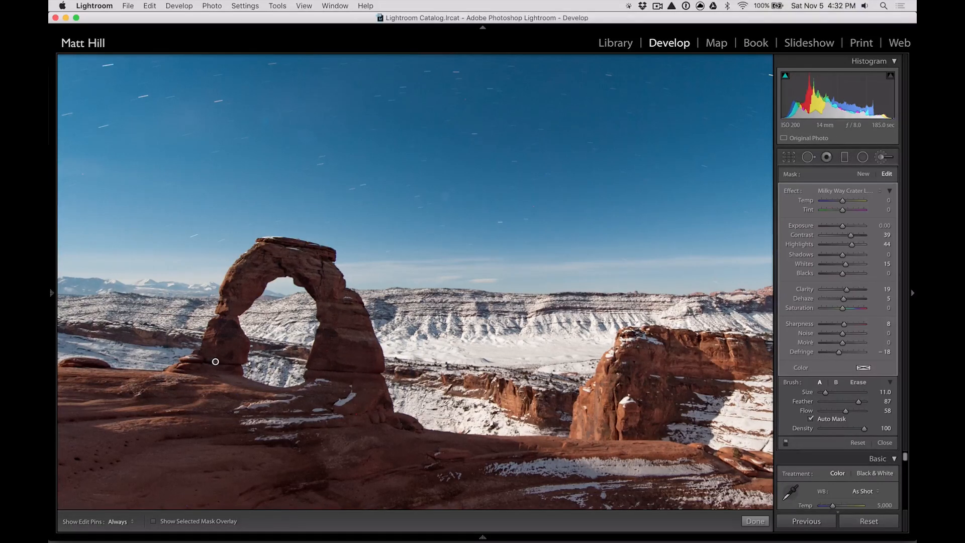
key("BackSpace")
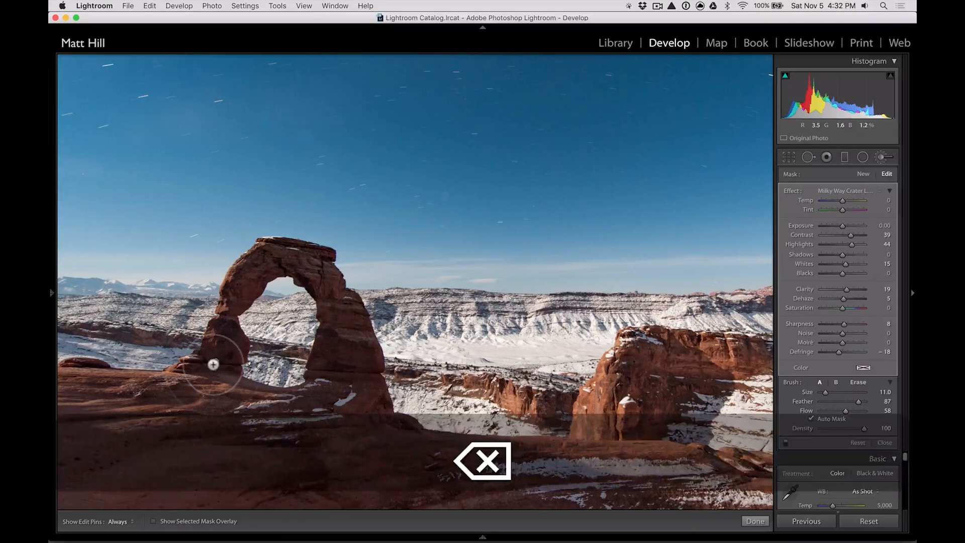
Set the brush to the Exposure effect at 0.40 and paint over the arch from its left leg to the base of its right leg.
left_click(851, 193)
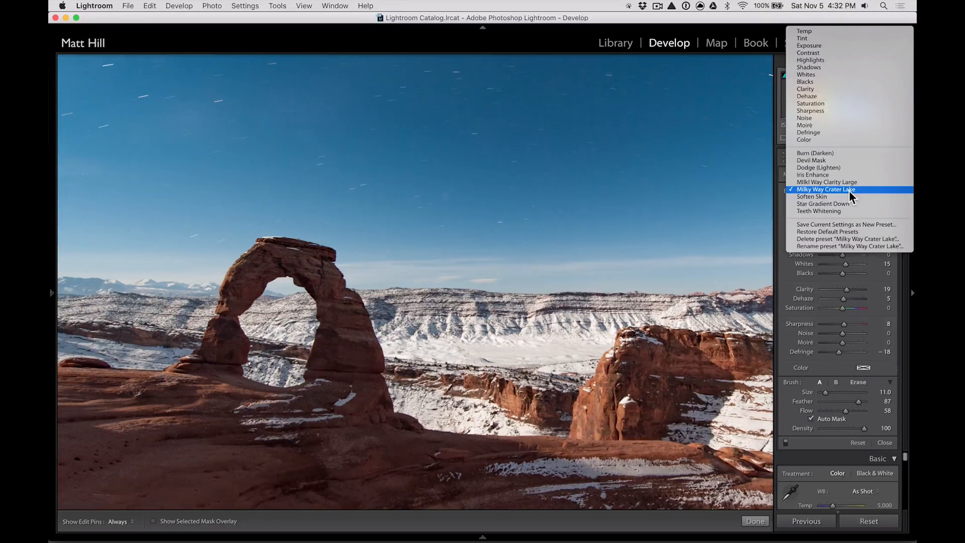
left_click(849, 46)
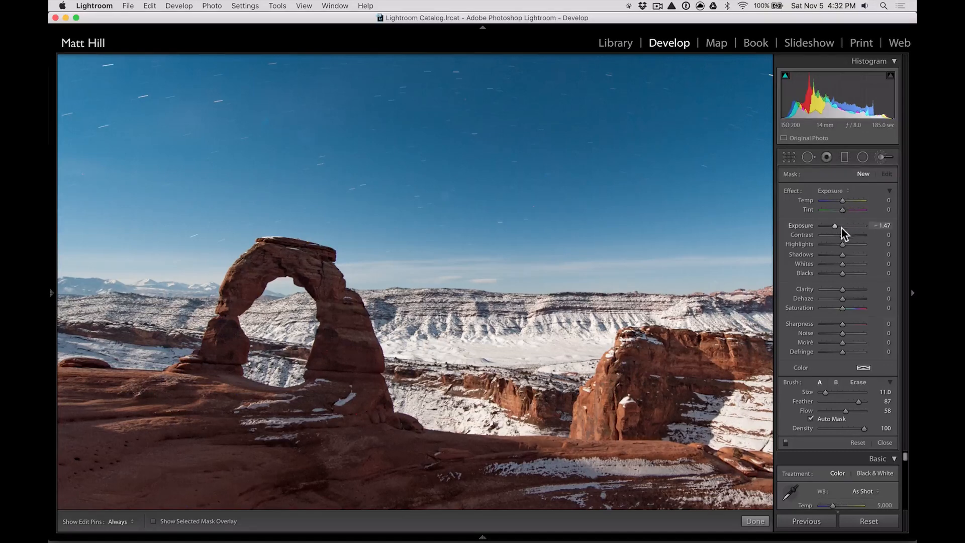
left_click_drag(848, 225, 844, 225)
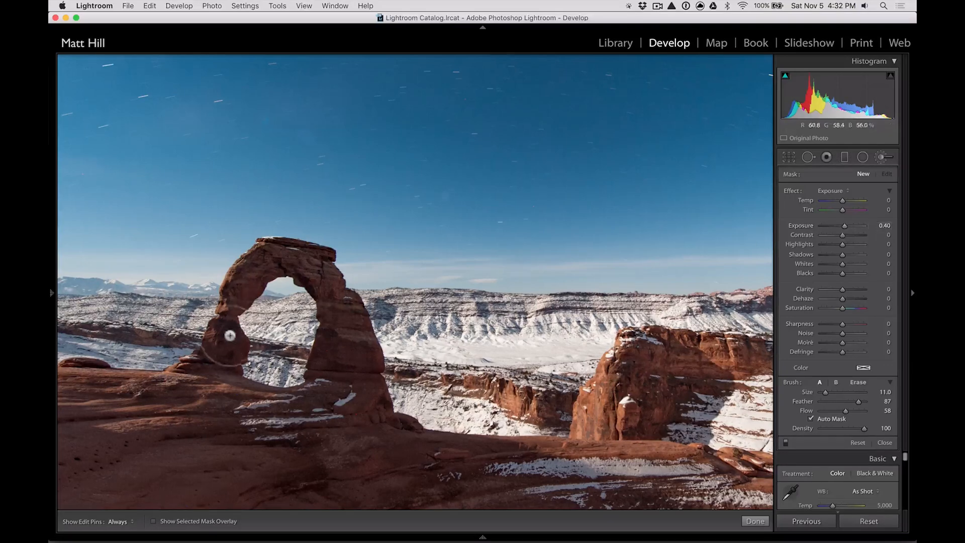
key("h")
mouse_move(225, 325)
left_mouse_down()
mouse_move(244, 279)
mouse_move(279, 259)
mouse_move(309, 264)
mouse_move(341, 296)
mouse_move(332, 379)
mouse_move(359, 314)
mouse_move(367, 402)
left_mouse_up()
key("h")
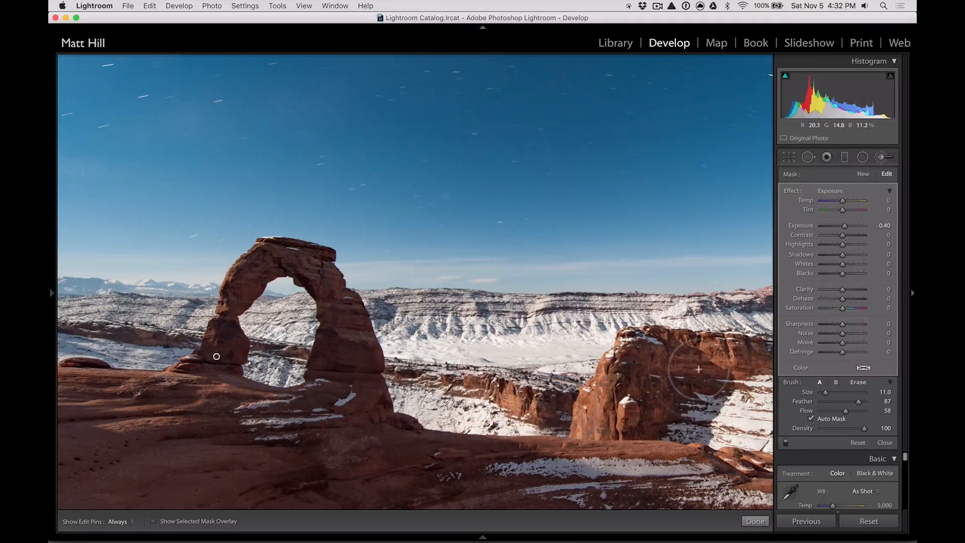
Set the arch brush adjustment to Exposure 2.40, Contrast 38, Shadows 40, Whites 43 and Blacks -4.
mouse_move(844, 226)
left_mouse_down()
mouse_move(867, 230)
mouse_move(852, 234)
left_mouse_up()
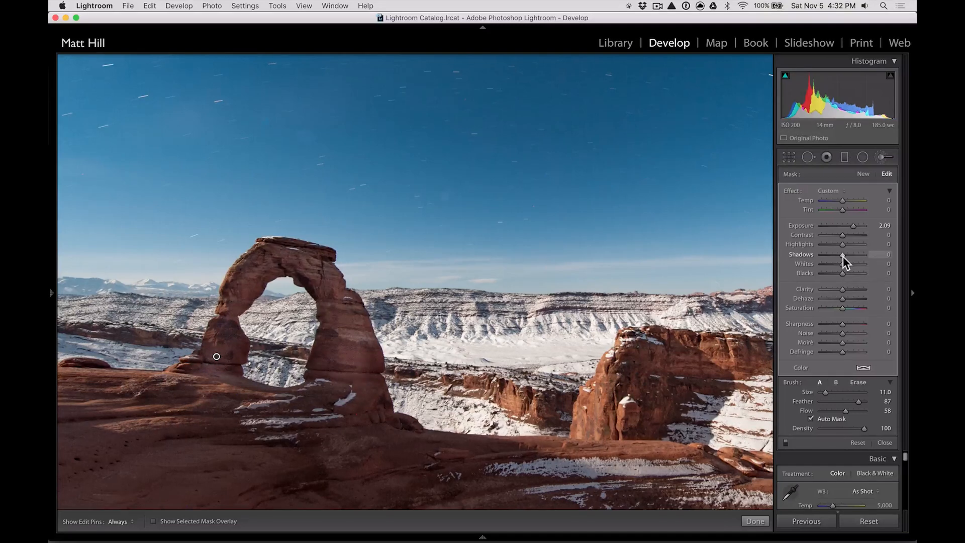
left_click_drag(843, 256, 839, 260)
left_click_drag(853, 237, 852, 237)
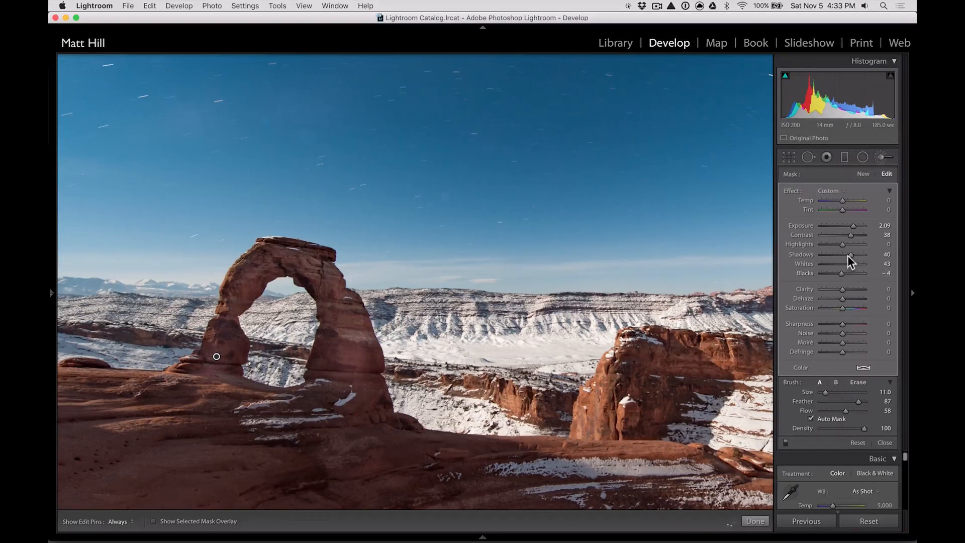
left_click_drag(852, 228, 855, 227)
Compare the arch with and without the brush adjustment.
left_click(786, 441)
left_click(785, 441)
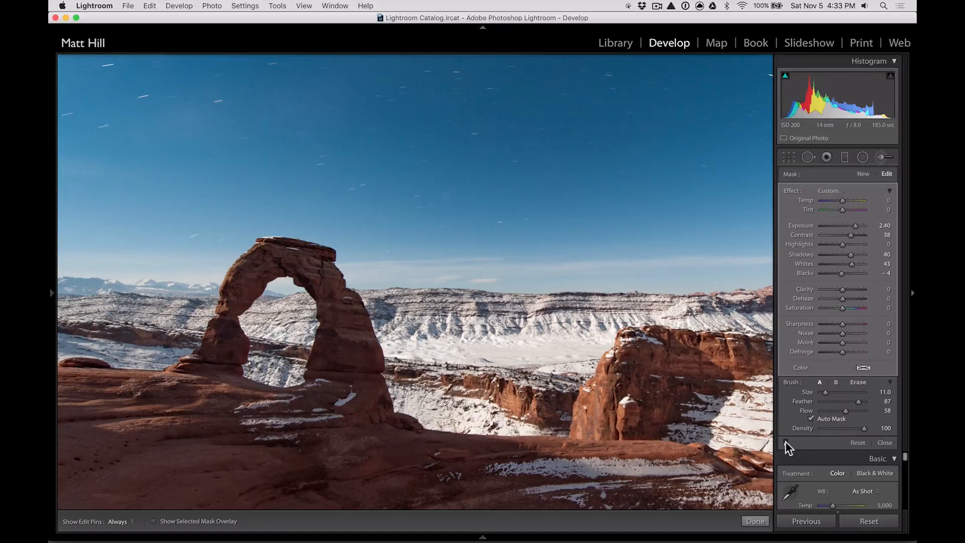
left_click(785, 441)
left_click(785, 442)
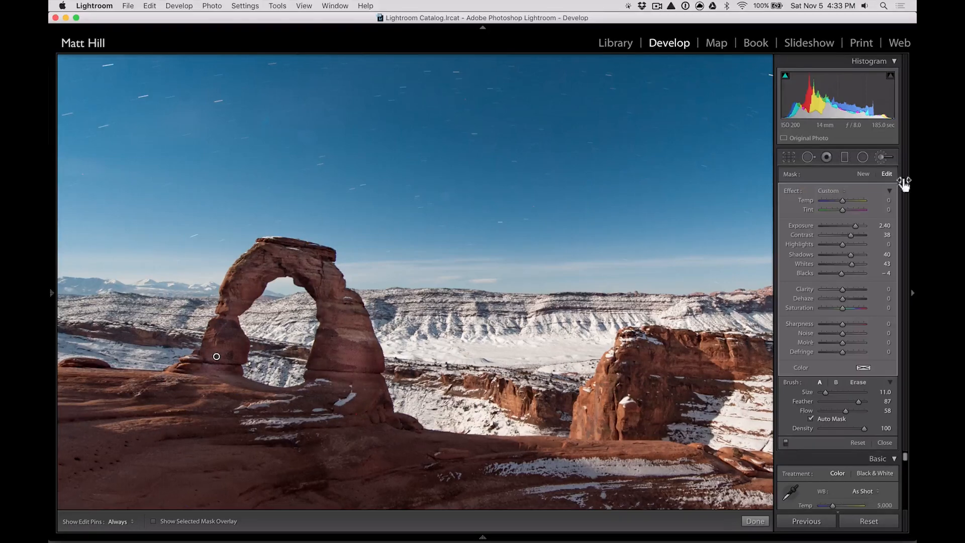
Leave the Adjustment Brush and compare the whole edited photo with its before version.
left_click(881, 157)
left_click(529, 219)
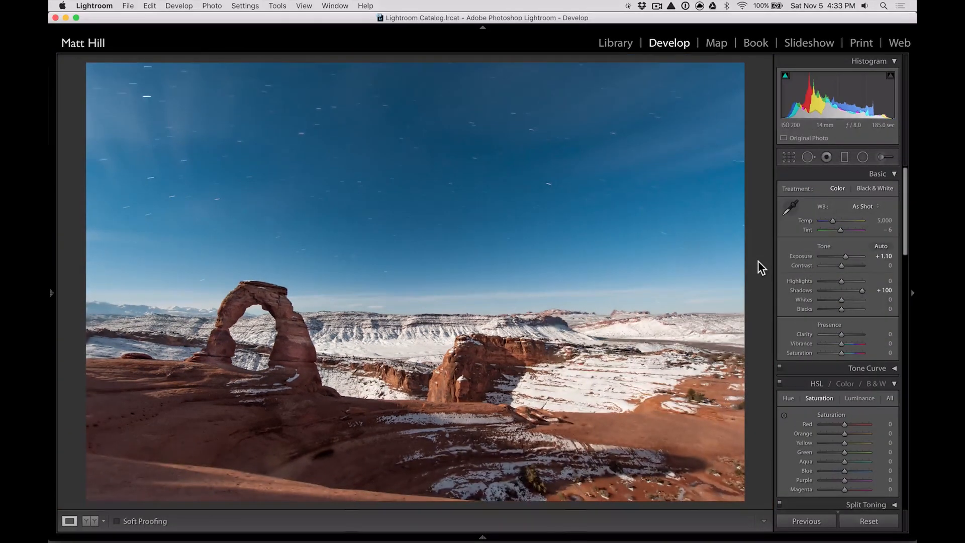
key("backslash")
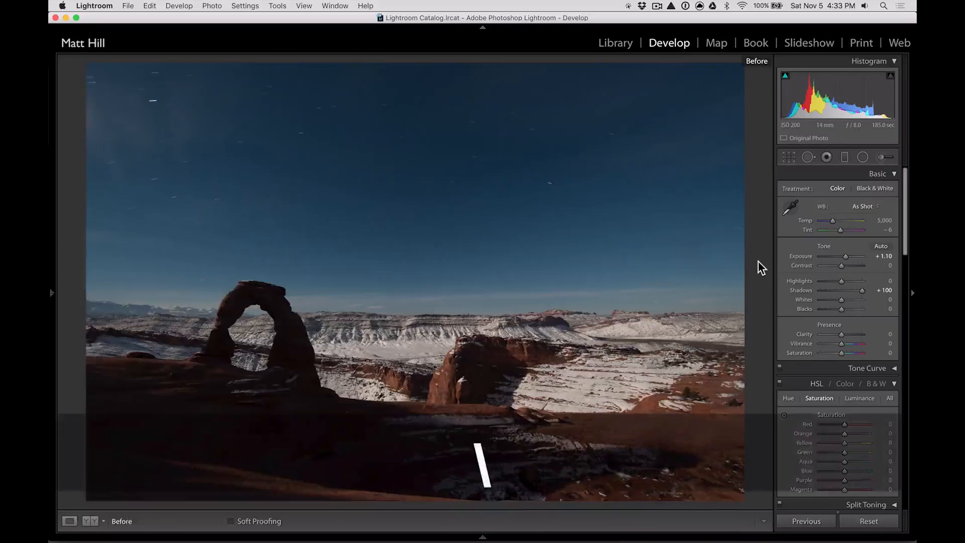
key("backslash")
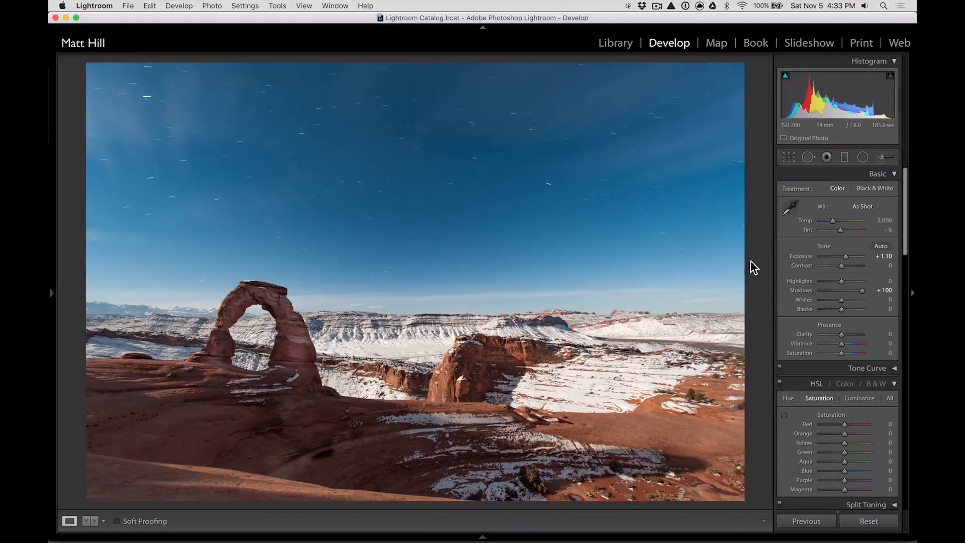
Send a copy of the photo with Lightroom adjustments to Silver Efex Pro 2 for editing.
right_click(432, 272)
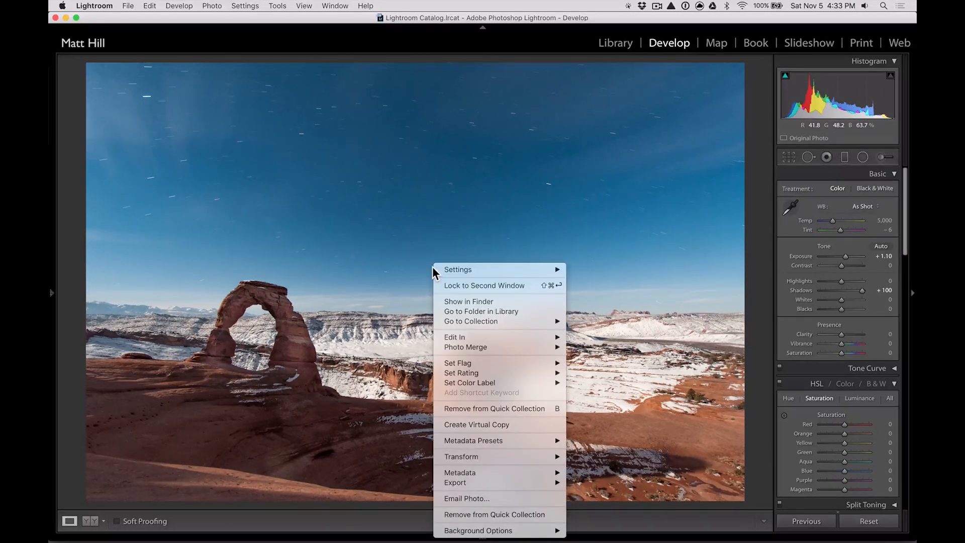
mouse_move(501, 340)
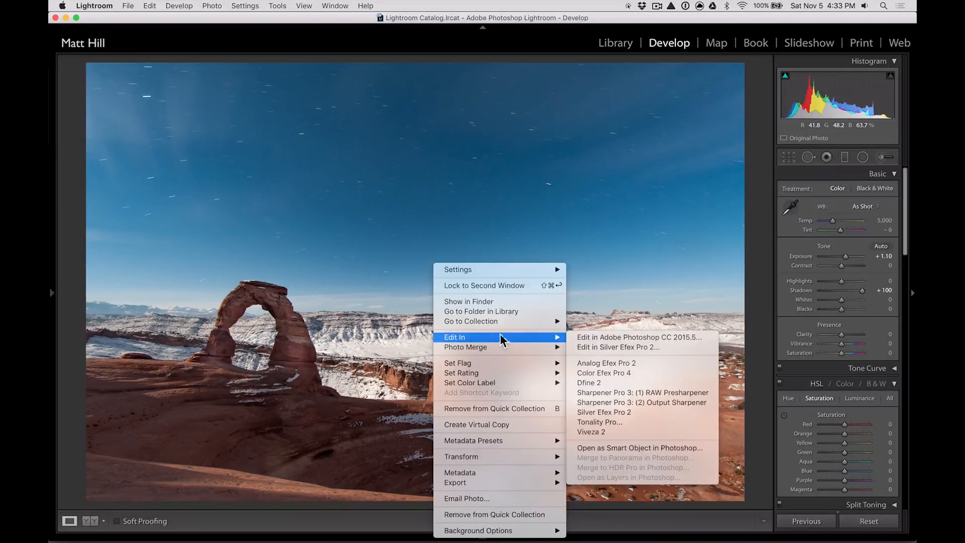
left_click(632, 412)
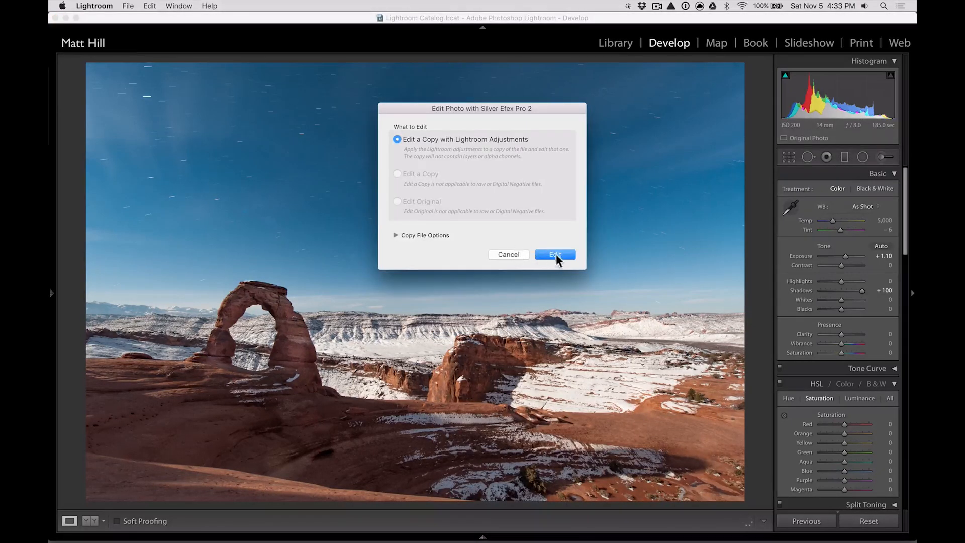
left_click(555, 256)
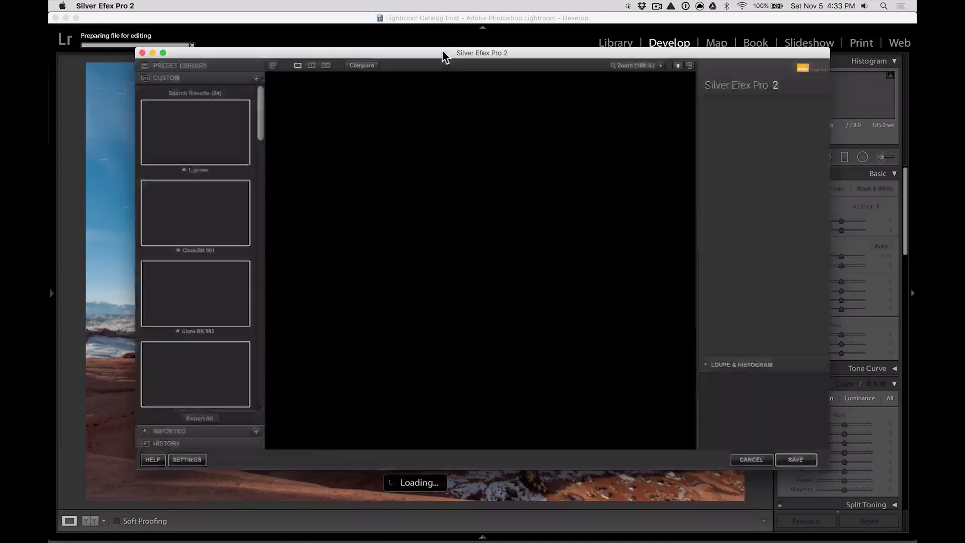
Move and enlarge the Silver Efex Pro 2 window until it fills the whole screen.
left_click_drag(446, 54, 390, 11)
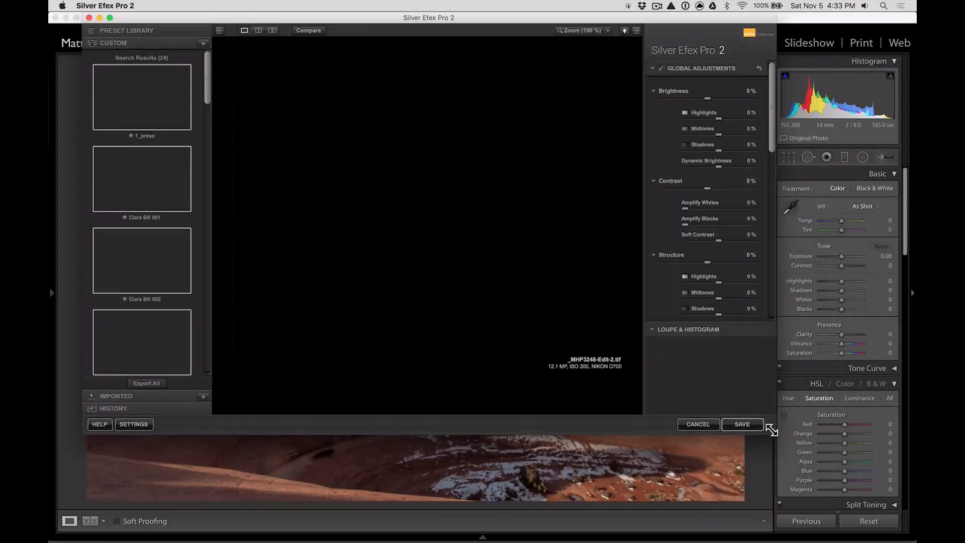
left_click_drag(777, 435, 916, 541)
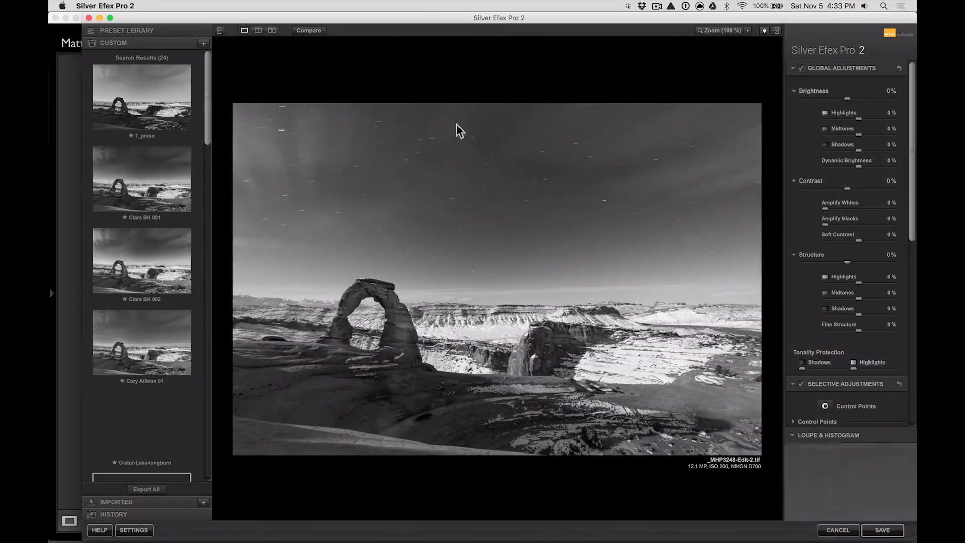
double_click(345, 18)
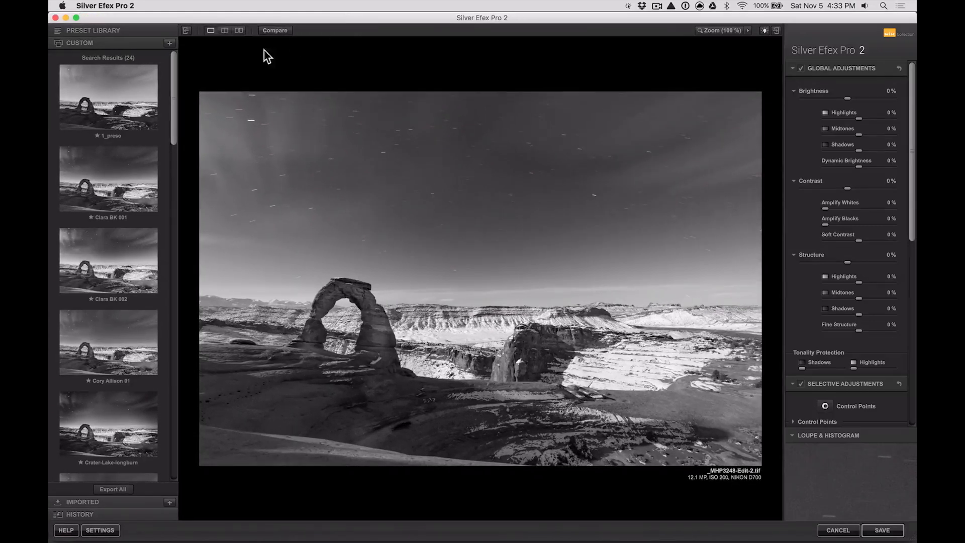
Preview the custom presets on the photo one after another, from 1_preso through midday arcitecture.
left_click(131, 86)
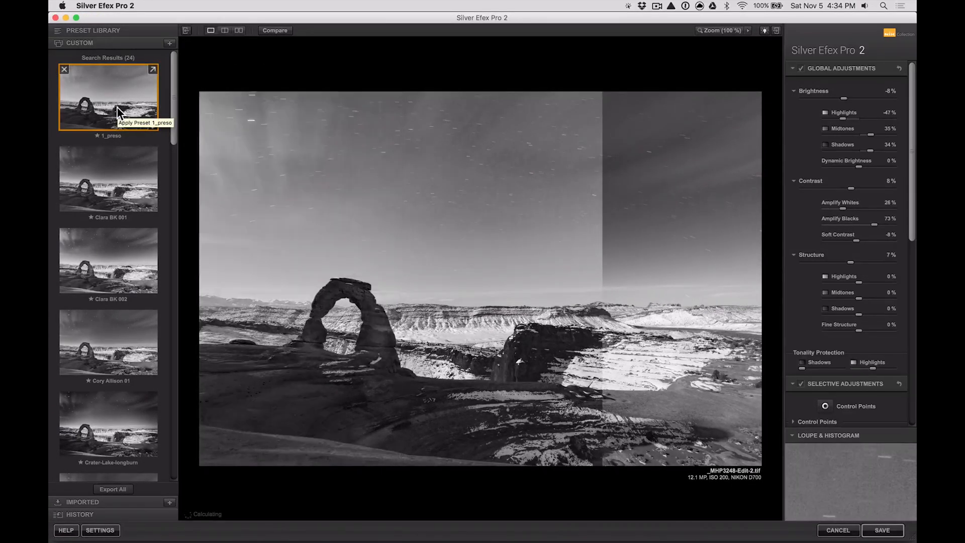
key("Down")
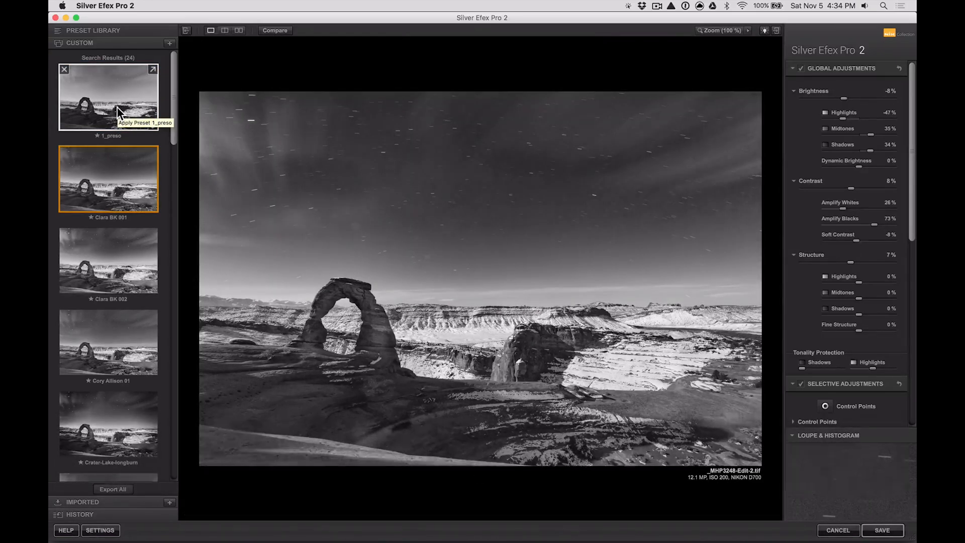
key("Down")
key("Down")
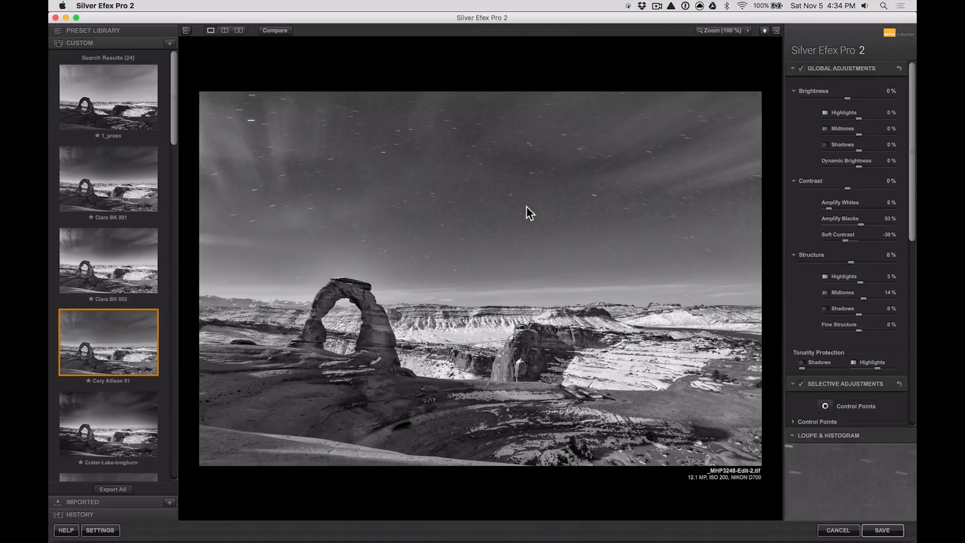
key("Down")
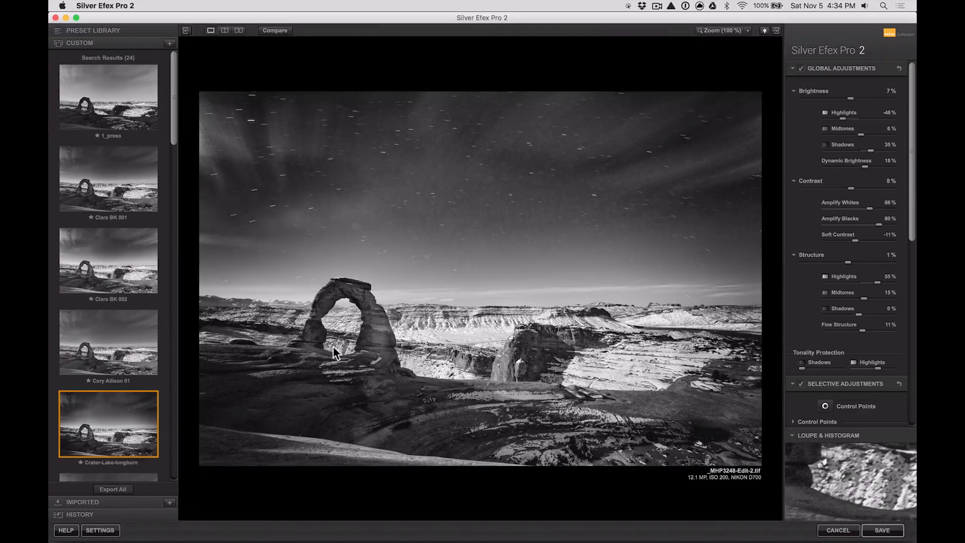
key("Down")
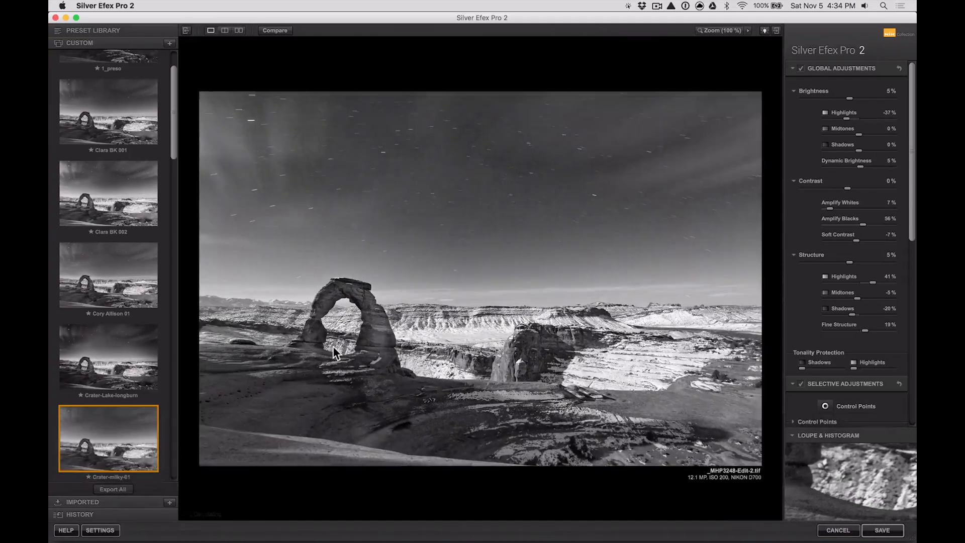
key("Up")
key("Down")
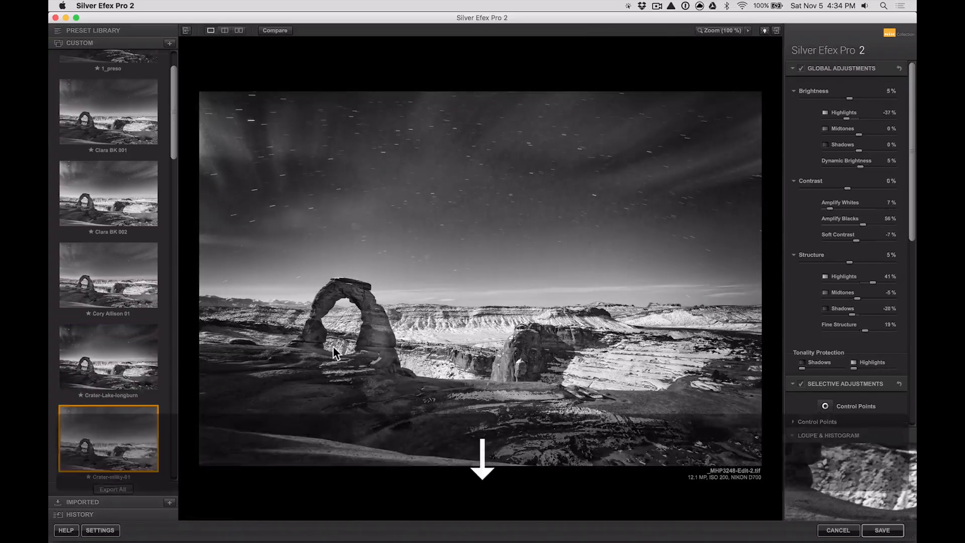
key("Down")
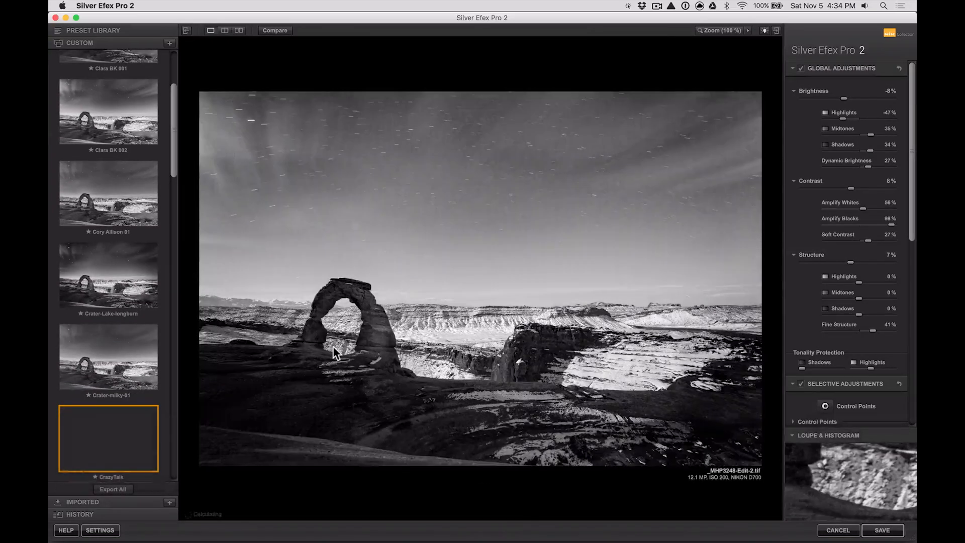
key("Down")
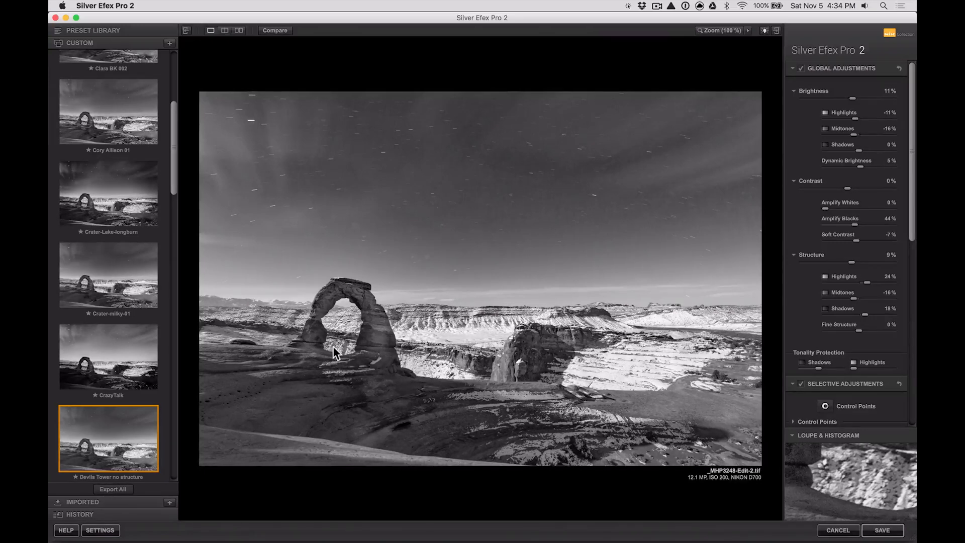
key("Down")
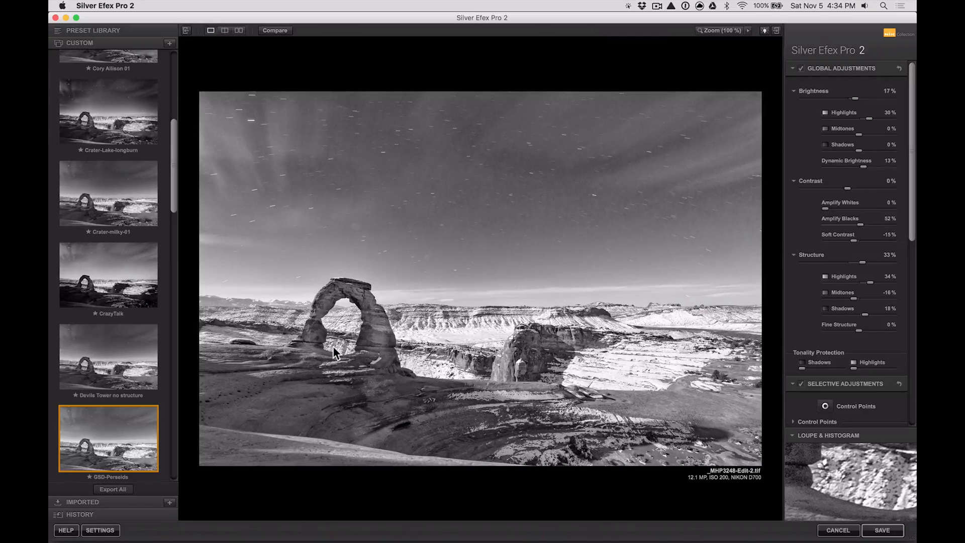
key("Down")
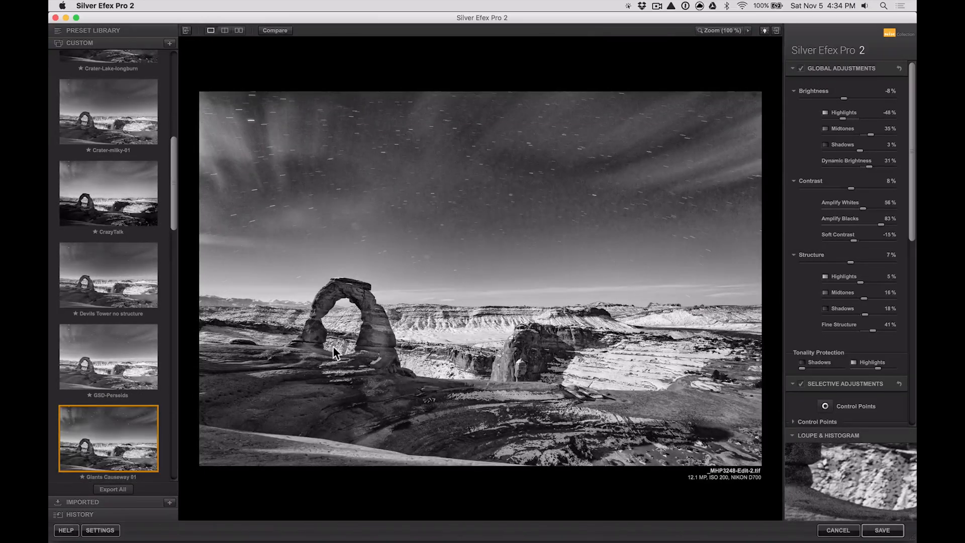
key("Down")
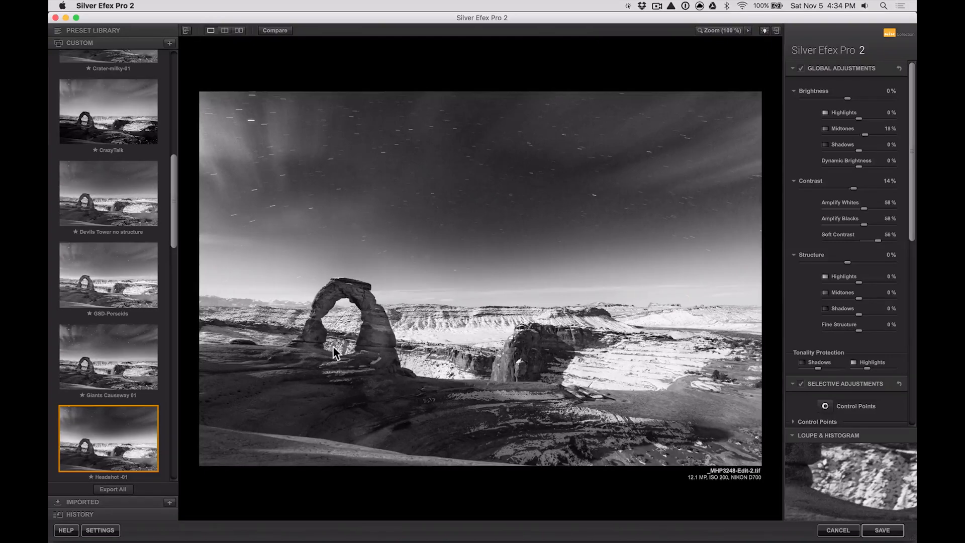
key("Down")
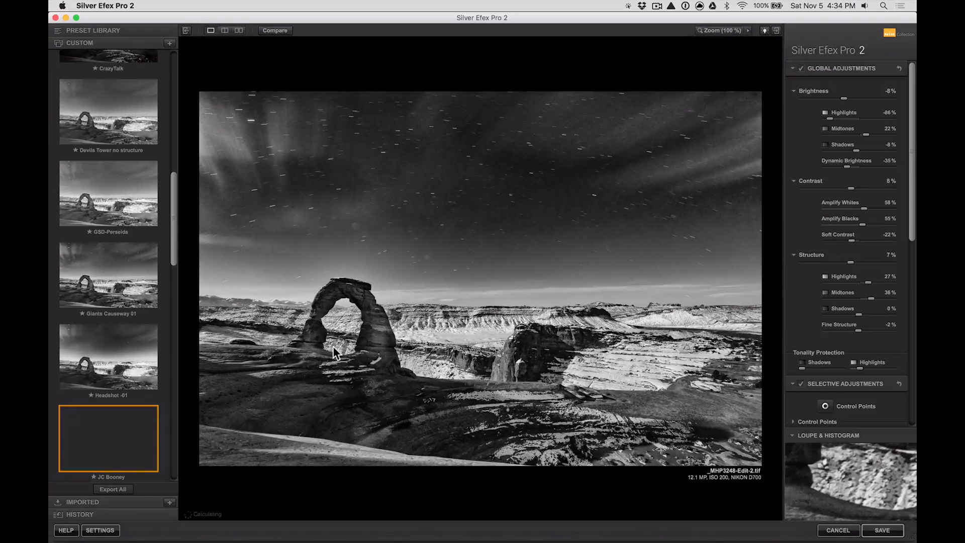
key("Down")
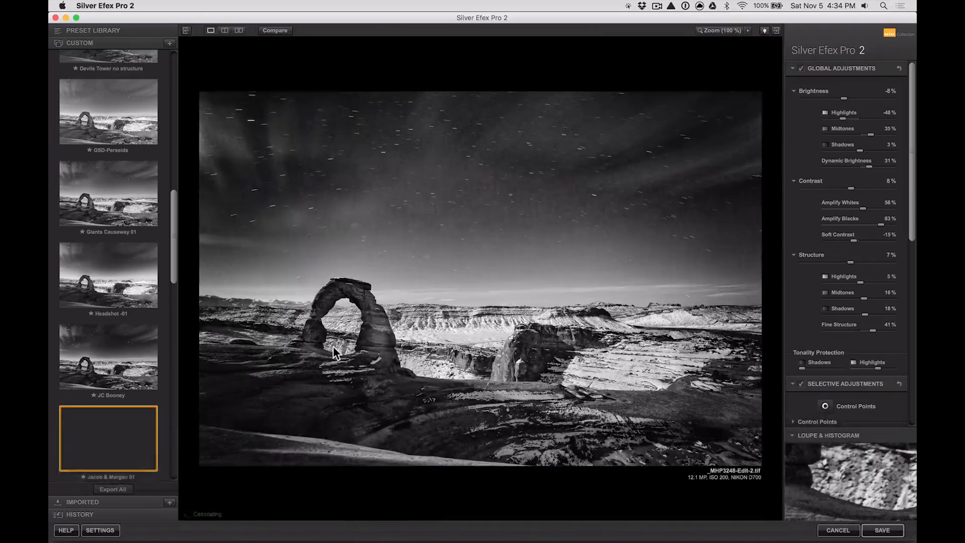
key("Down")
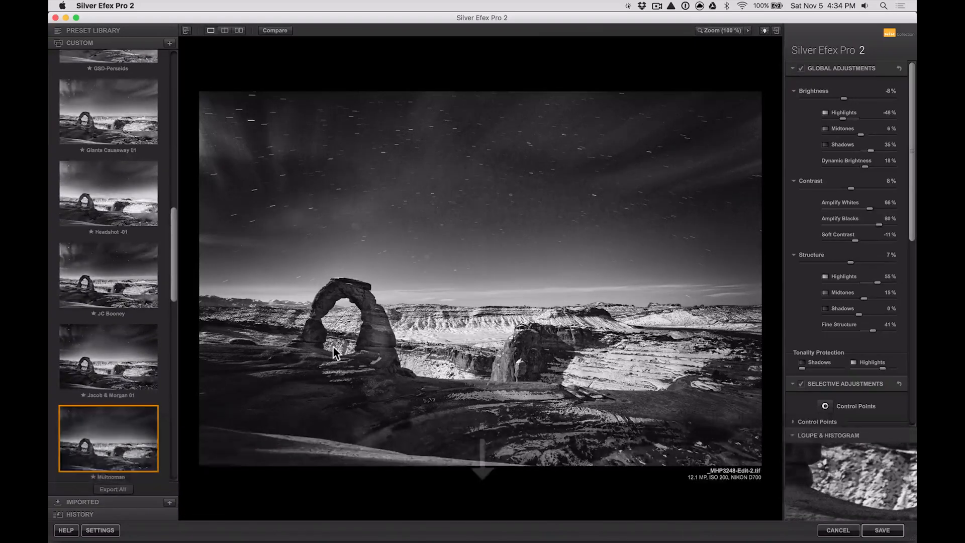
key("Down")
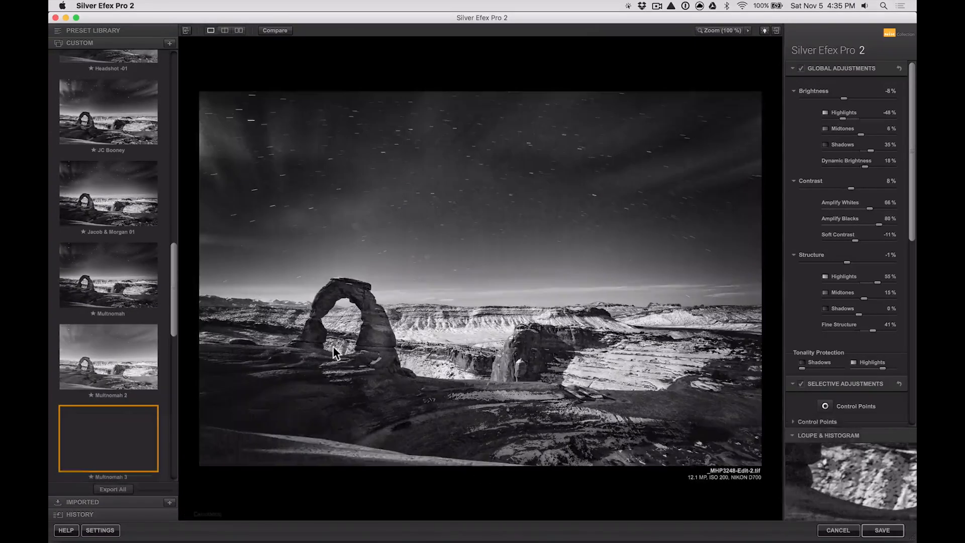
key("Down")
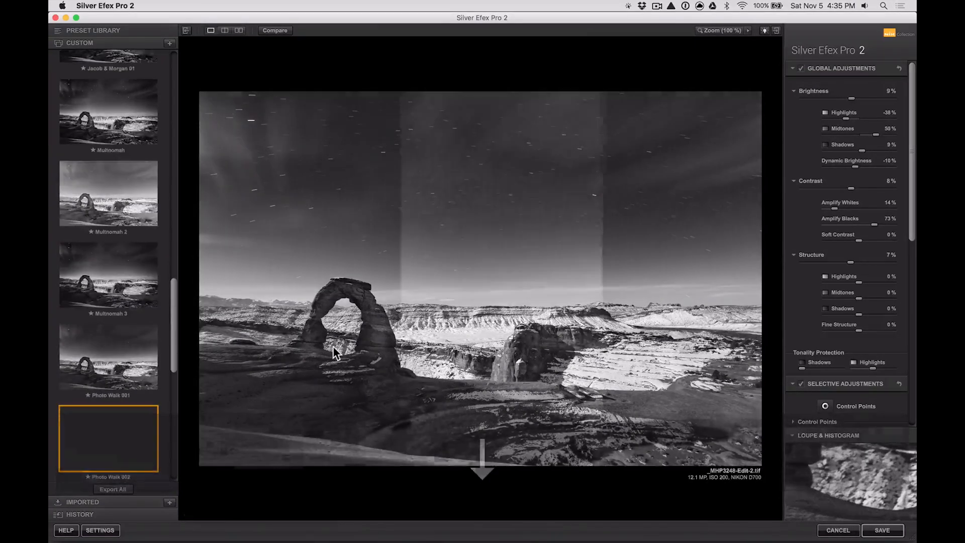
key("Down")
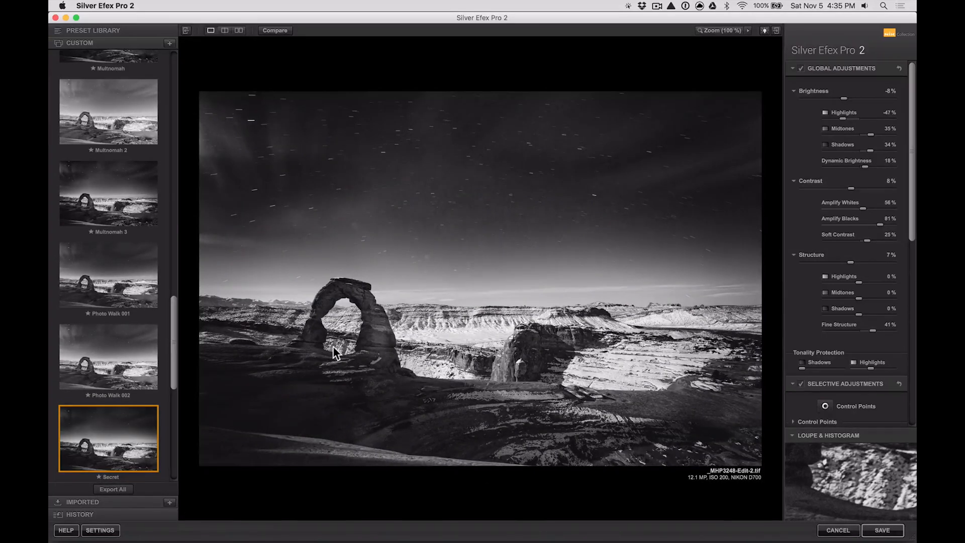
key("Down")
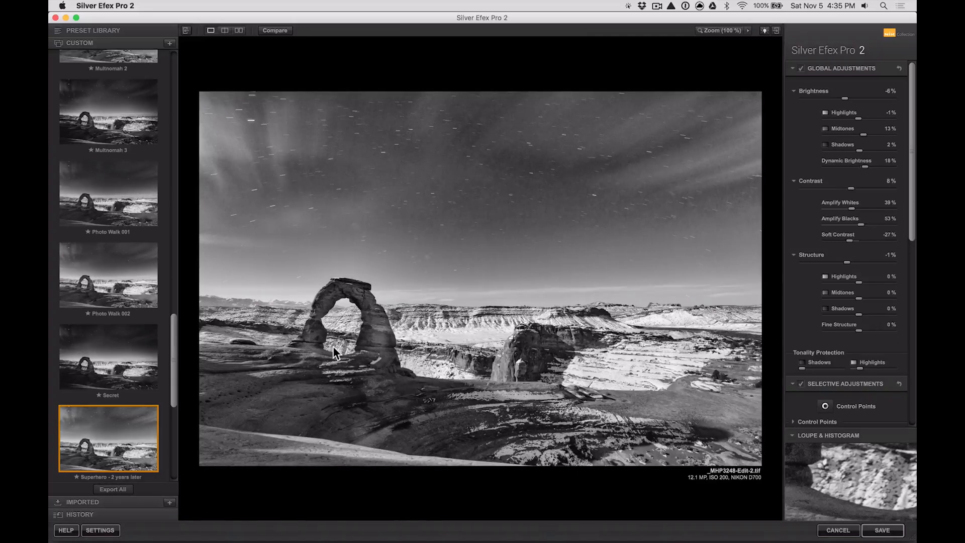
key("Down")
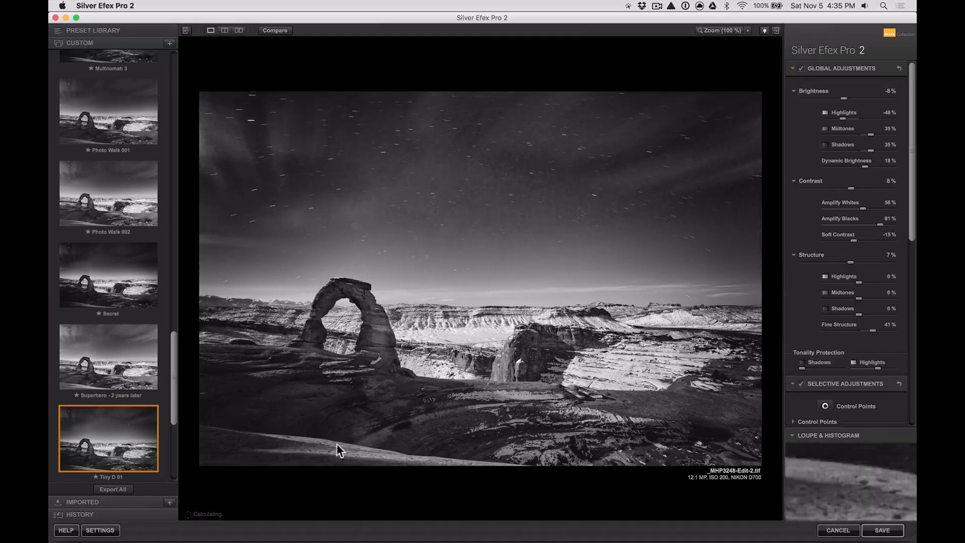
key("Down")
key("Down")
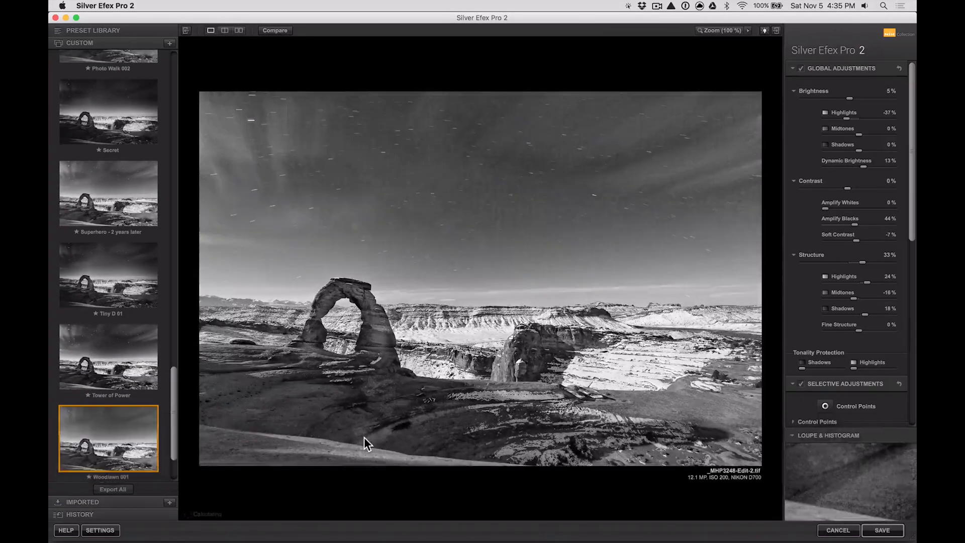
key("Down")
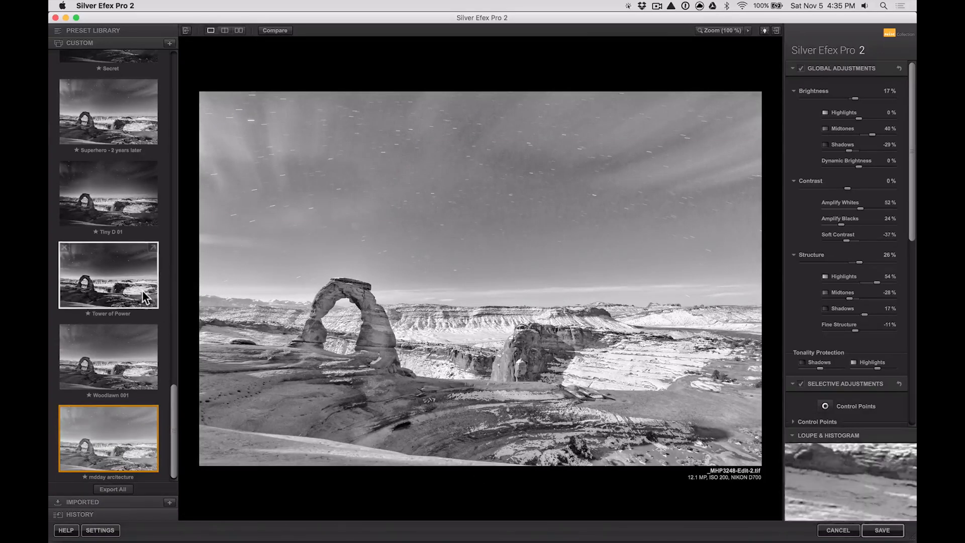
Compare the custom presets Tiny D 01, Giants Causeway 01 and the one listed just before Crater-Lake-longburn on the photo.
left_click(116, 201)
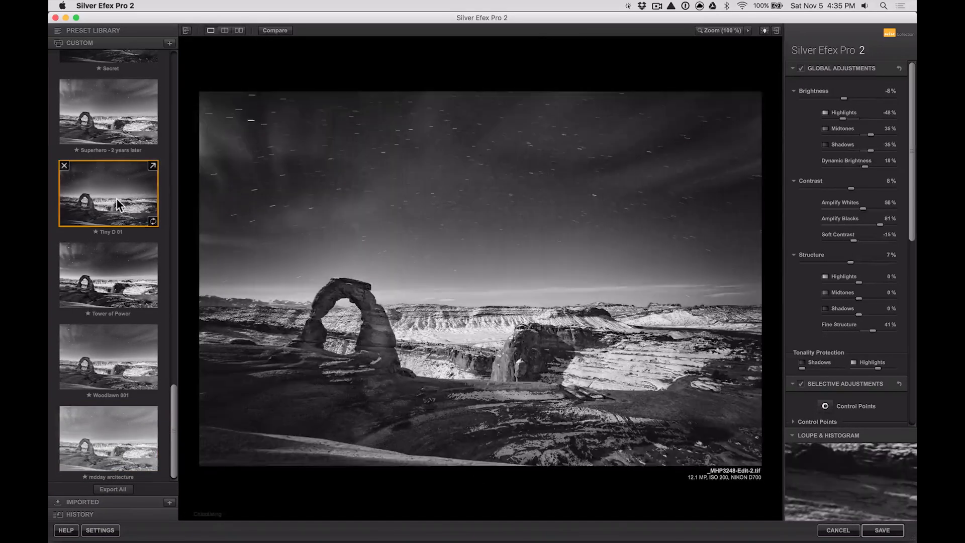
scroll(117, 198, "up", 5)
scroll(116, 198, "up", 10)
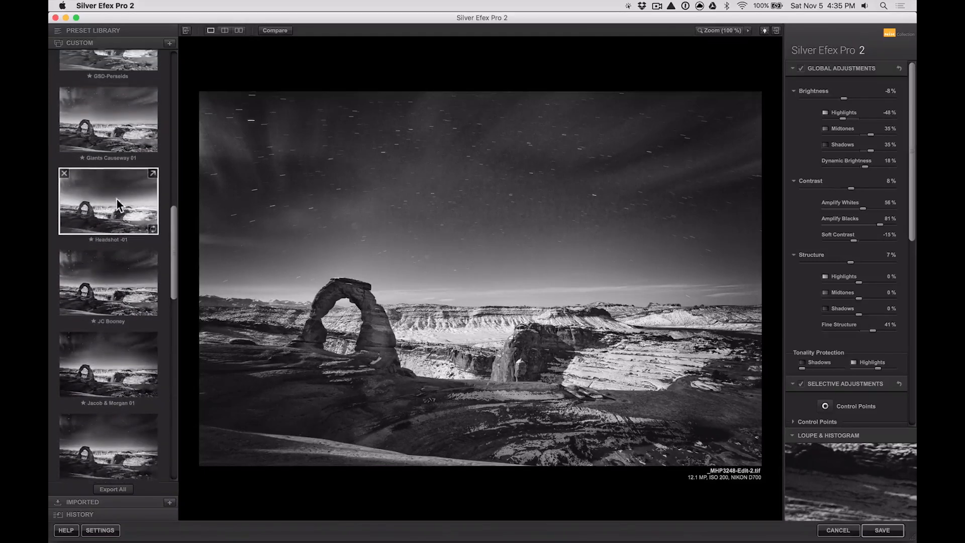
scroll(116, 198, "up", 3)
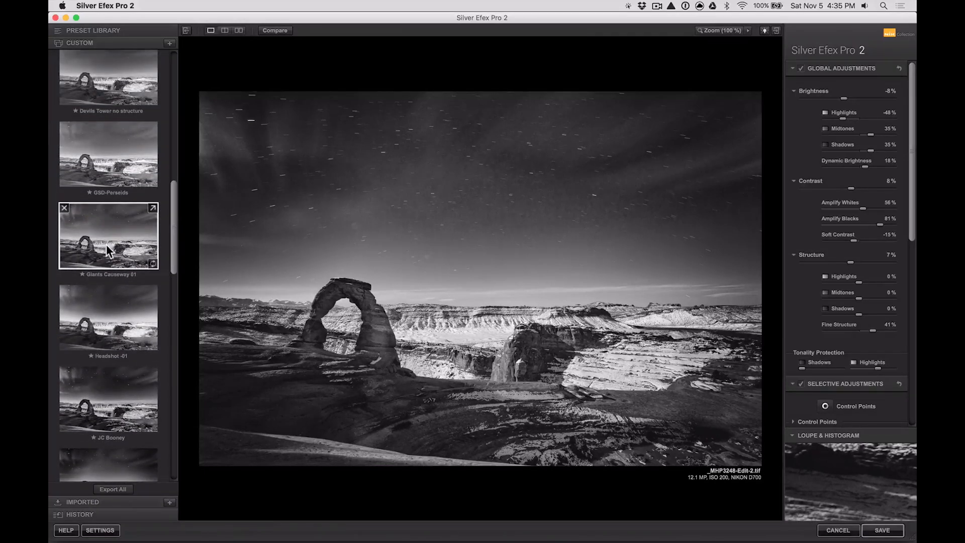
left_click(106, 245)
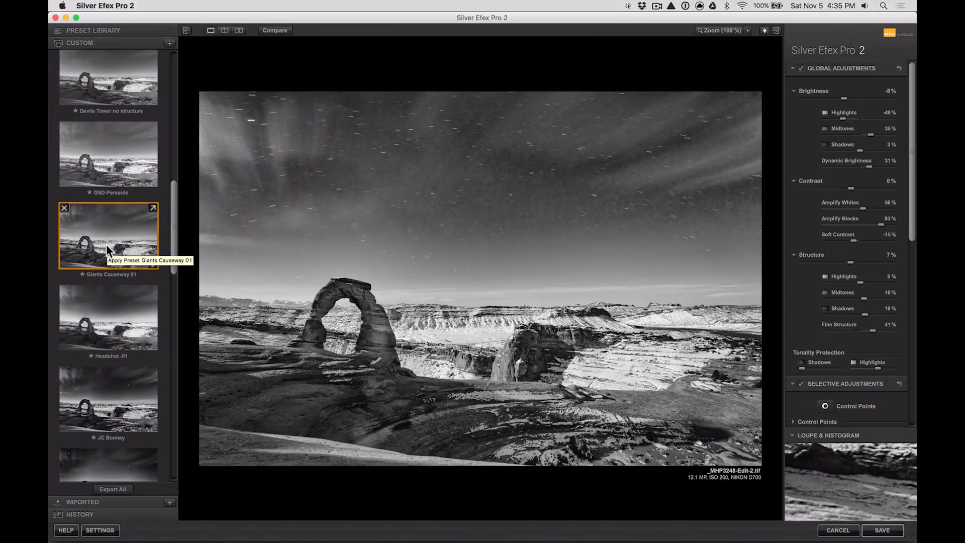
scroll(107, 245, "up", 15)
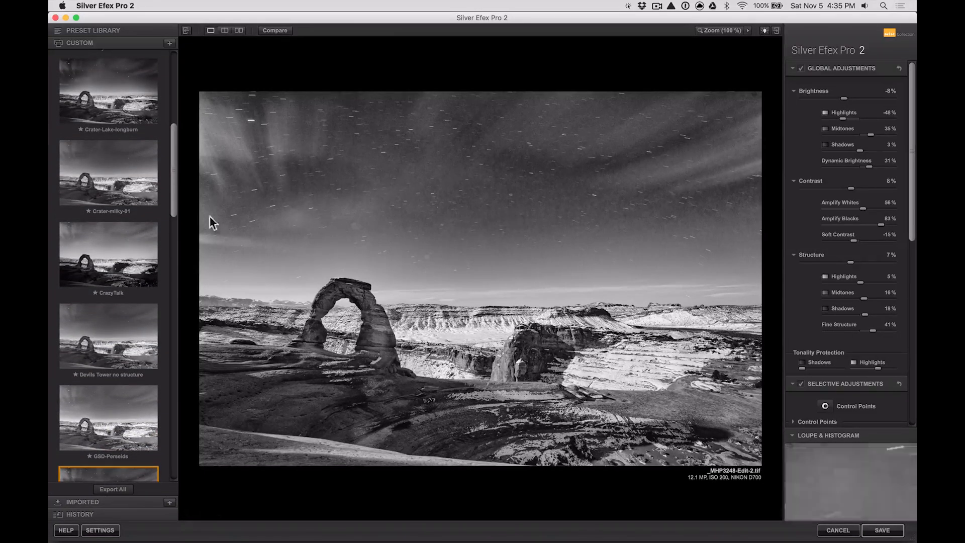
scroll(115, 174, "up", 5)
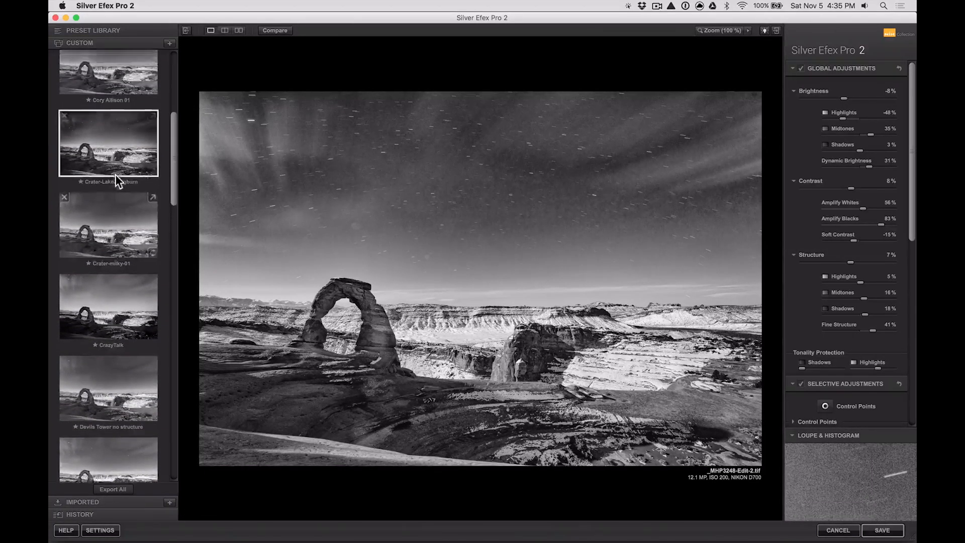
left_click(107, 177)
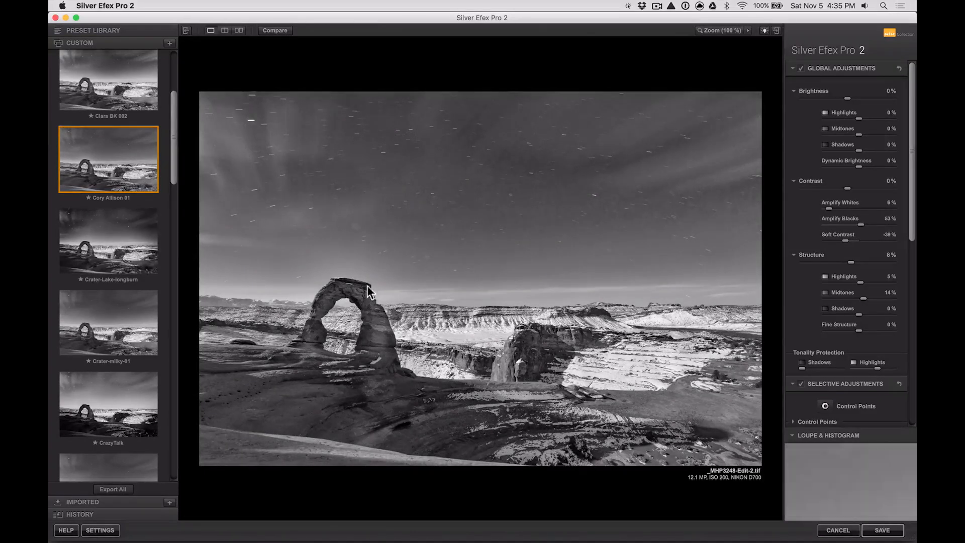
Preview Tiny D 01 once more, and settle on the custom preset listed just before Crater-Lake-longburn.
scroll(83, 359, "down", 15)
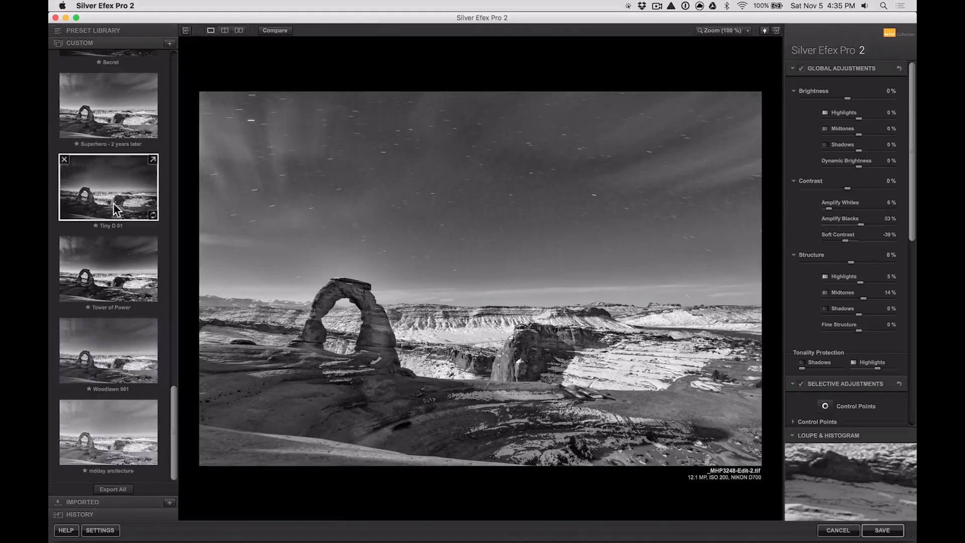
left_click(115, 207)
scroll(114, 204, "up", 20)
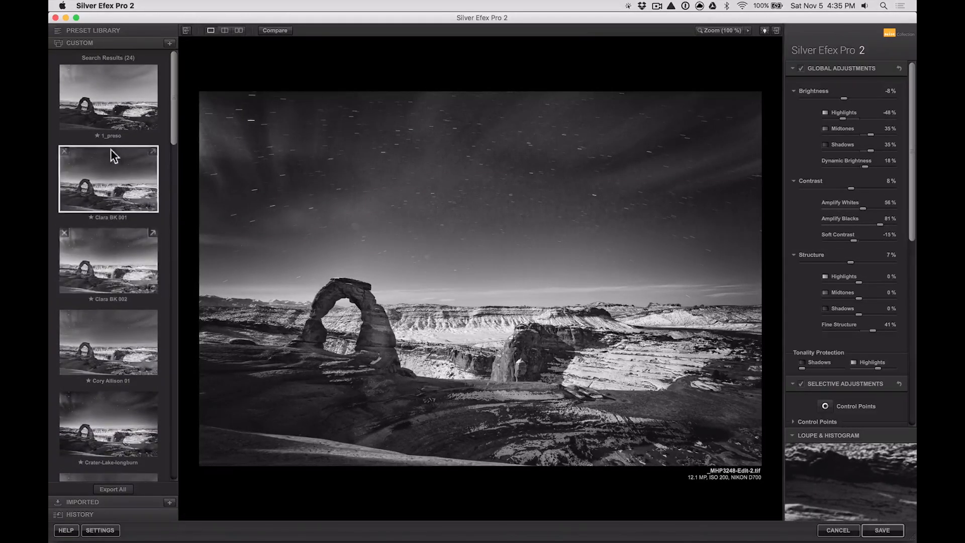
left_click(117, 354)
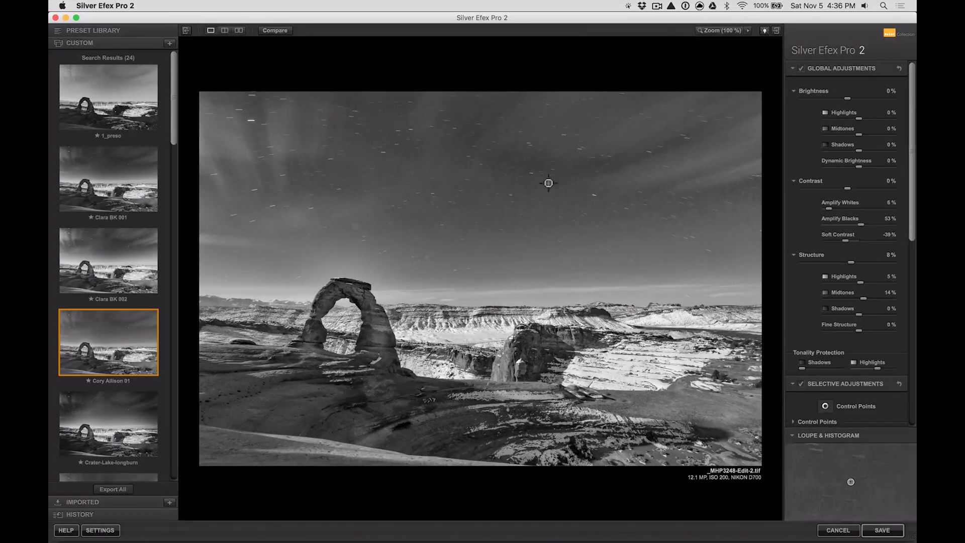
Add a control point in the sky right of centre, enlarge its area of effect, and set its structure to -91%.
left_click(553, 180)
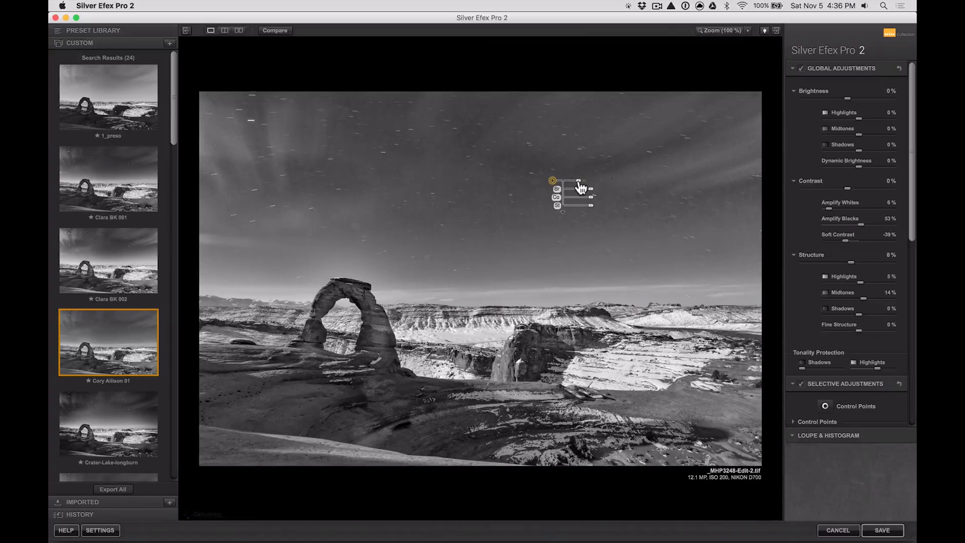
left_click_drag(579, 181, 642, 190)
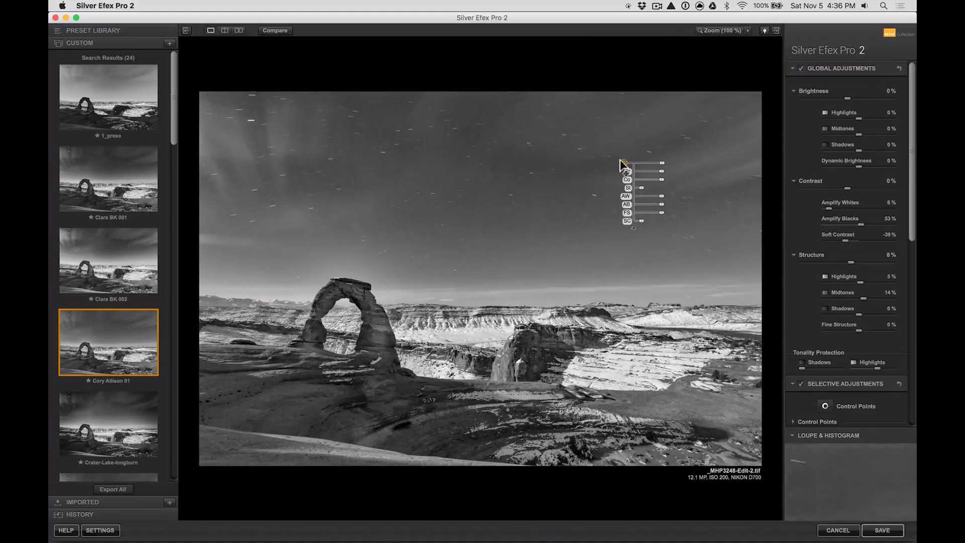
left_click_drag(623, 163, 615, 176)
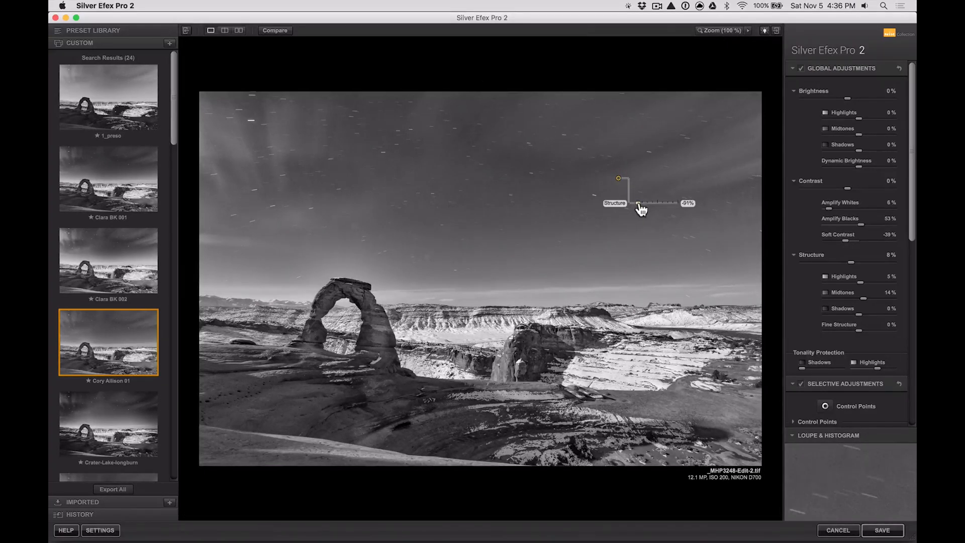
Copy the sky control point and place the duplicate in the sky above and slightly left of the arch.
key("super")
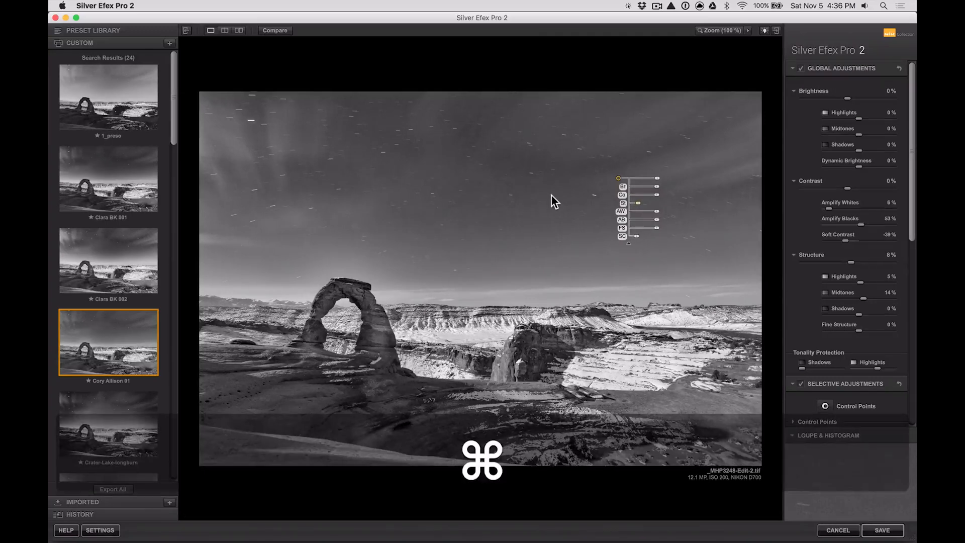
key("super+c")
key("super+v")
left_click(326, 180)
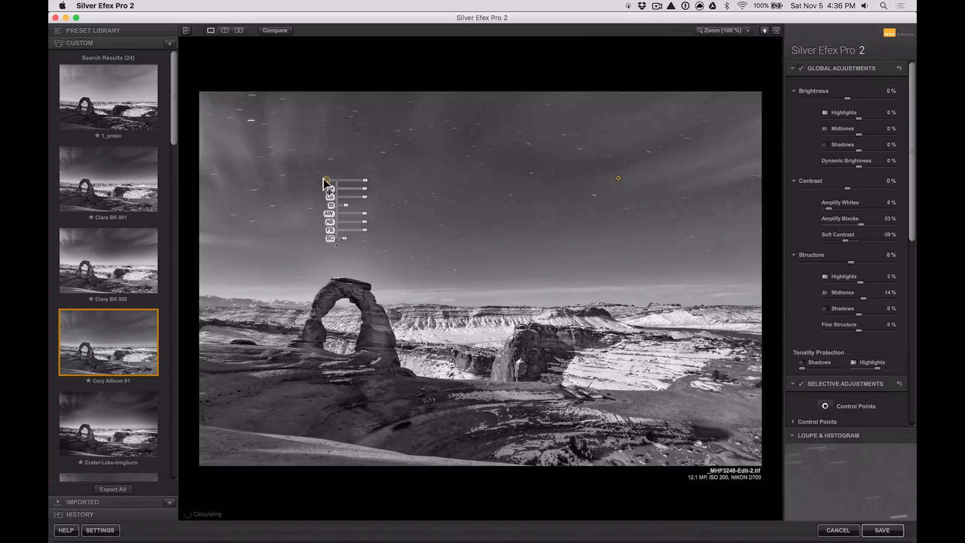
left_click_drag(324, 180, 308, 180)
Paste another copy of the control point in the middle of the sky, slightly higher than the other two points.
key("super+v")
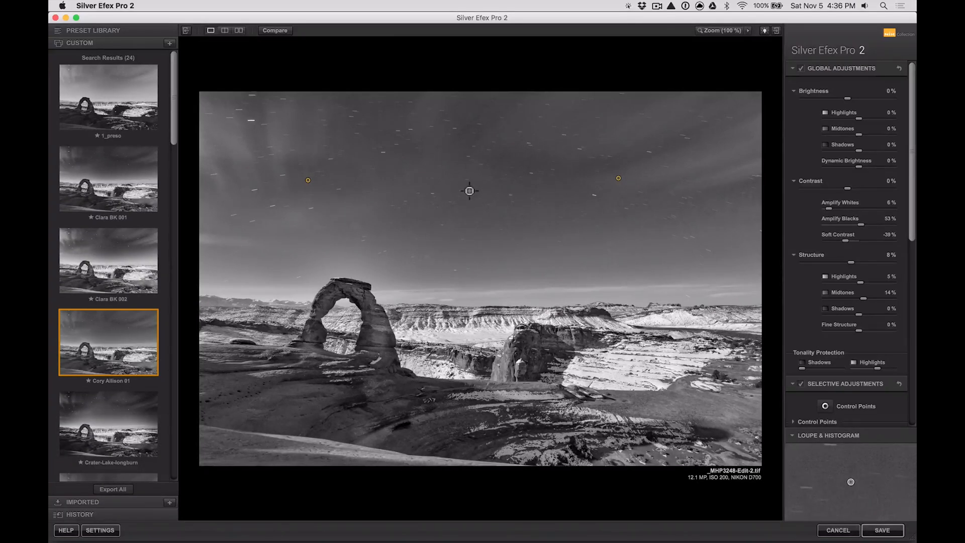
left_click(470, 191)
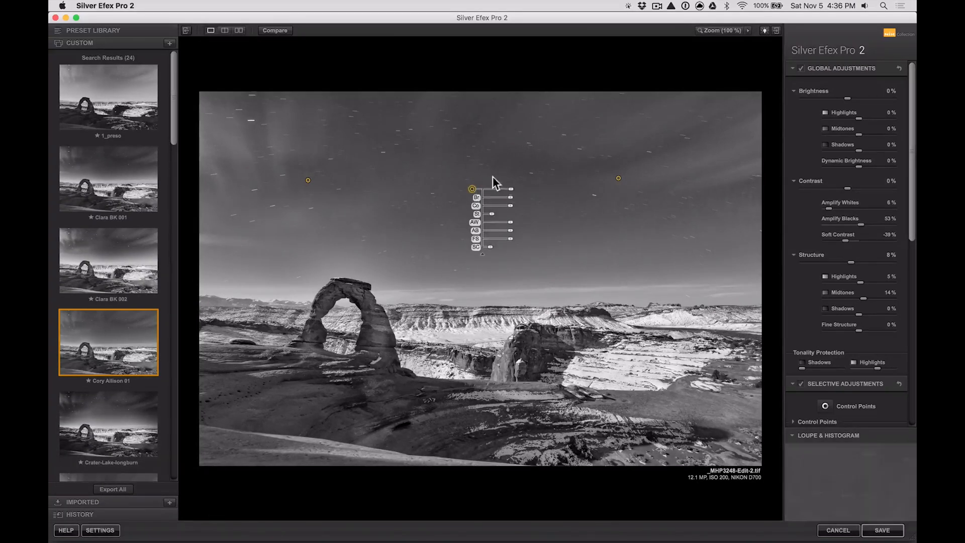
left_click(504, 169)
left_click(471, 190)
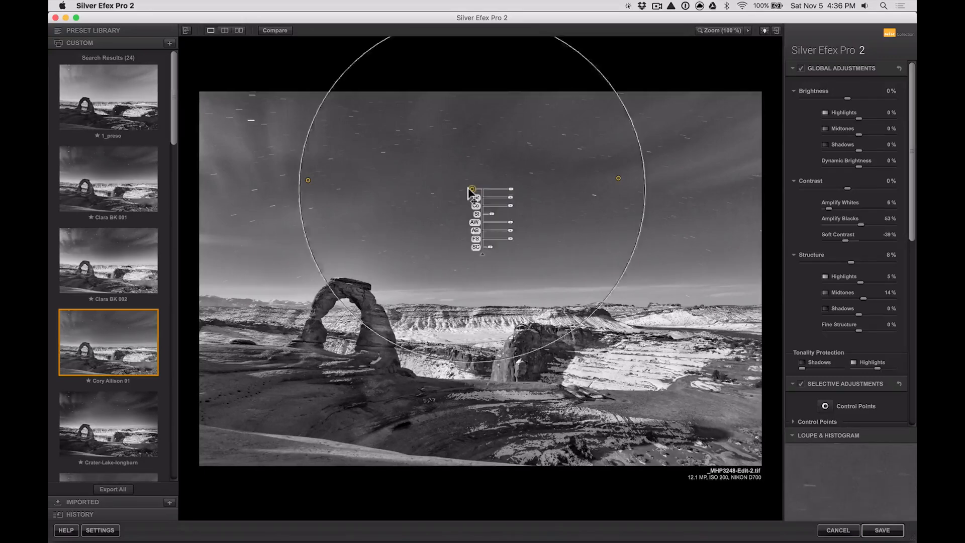
left_click_drag(469, 191, 468, 168)
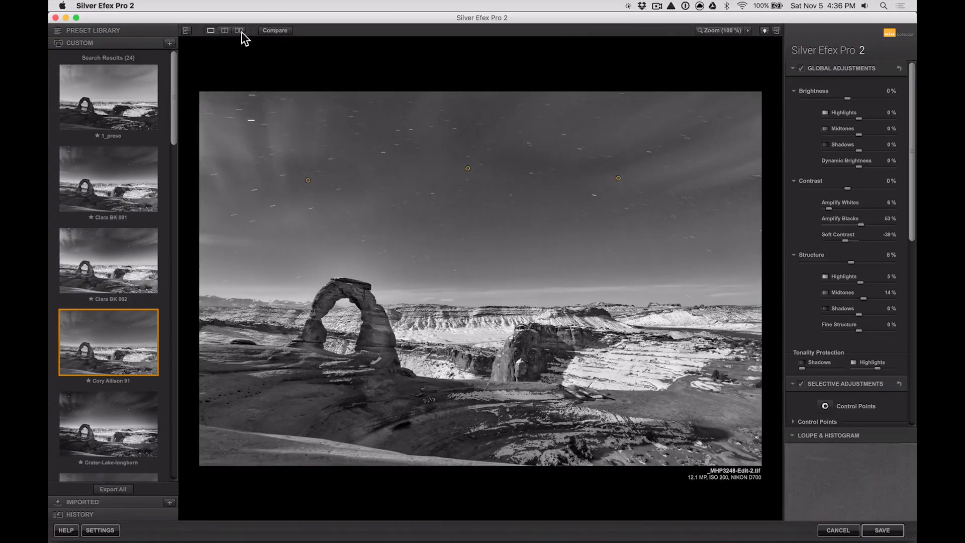
Toggle repeatedly between the original image and the adjusted version to check the control points' effect on the sky.
left_click(269, 30)
left_click(275, 30)
left_click(276, 30)
left_click(276, 30)
left_click(275, 30)
left_click(275, 30)
left_click(276, 30)
left_click(276, 30)
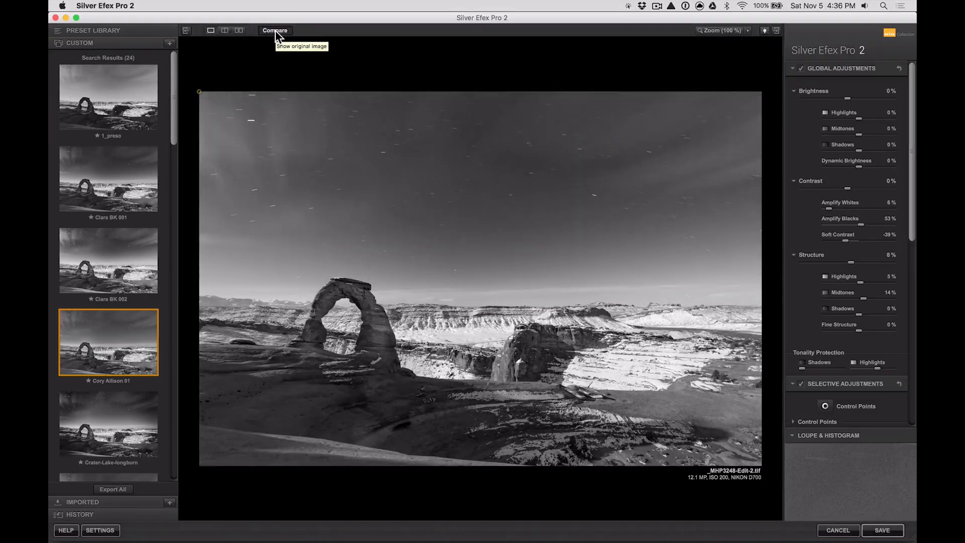
left_click(276, 30)
left_click(275, 31)
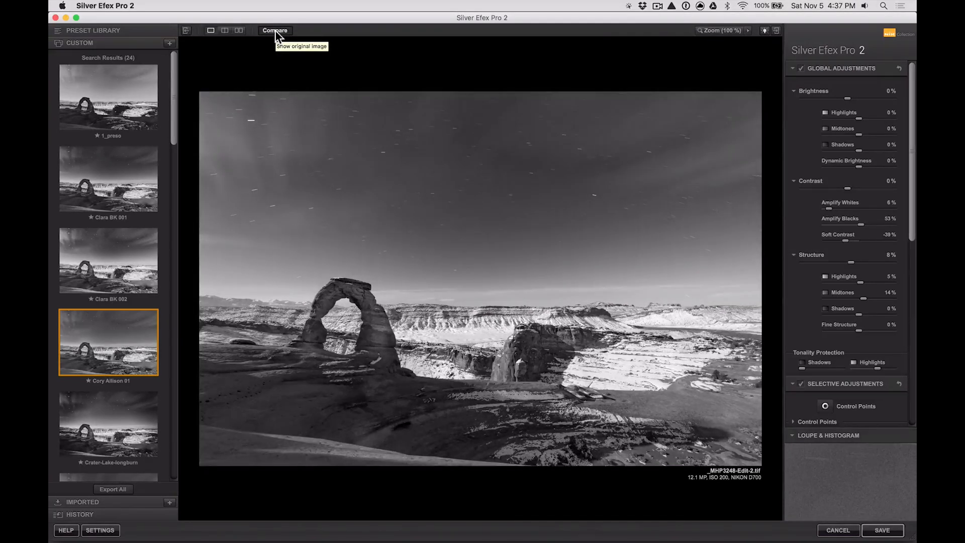
left_click(275, 30)
left_click(275, 30)
left_click(276, 30)
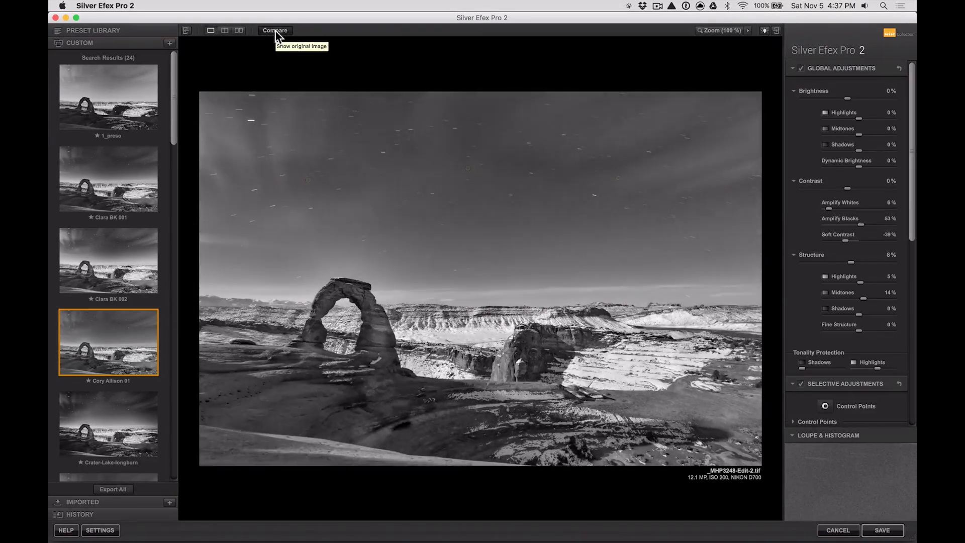
left_click(276, 30)
left_click(276, 30)
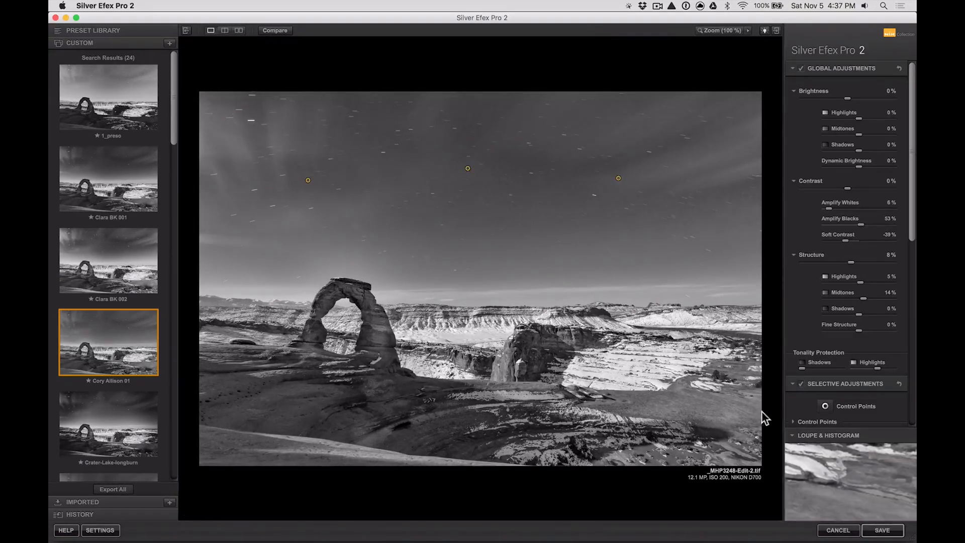
Save the black-and-white conversion back to Lightroom and go to the library's thumbnail grid.
left_click(874, 531)
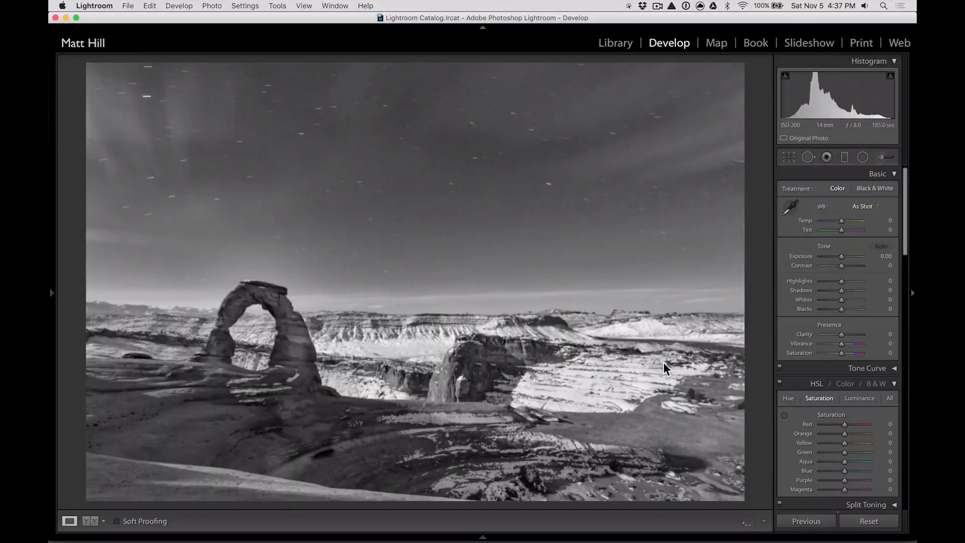
key("backslash")
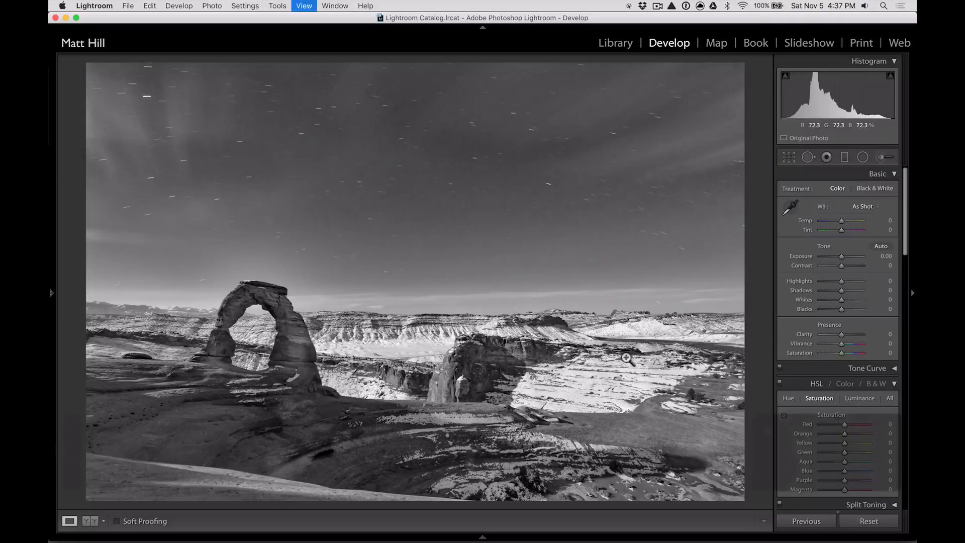
key("g")
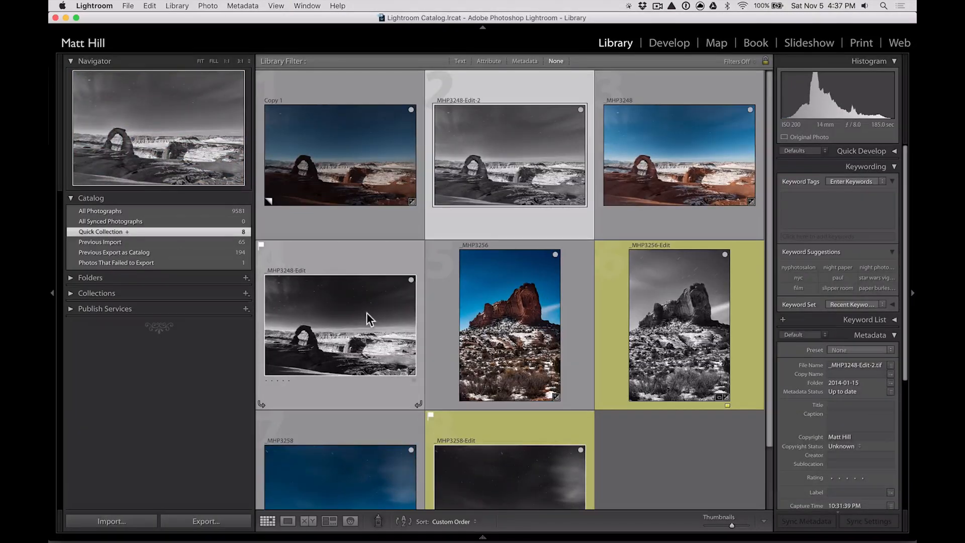
Open _MHP3248-Edit-2 and _MHP3248-Edit side by side in Compare view, with both side panels hidden.
left_click(366, 318, "shift")
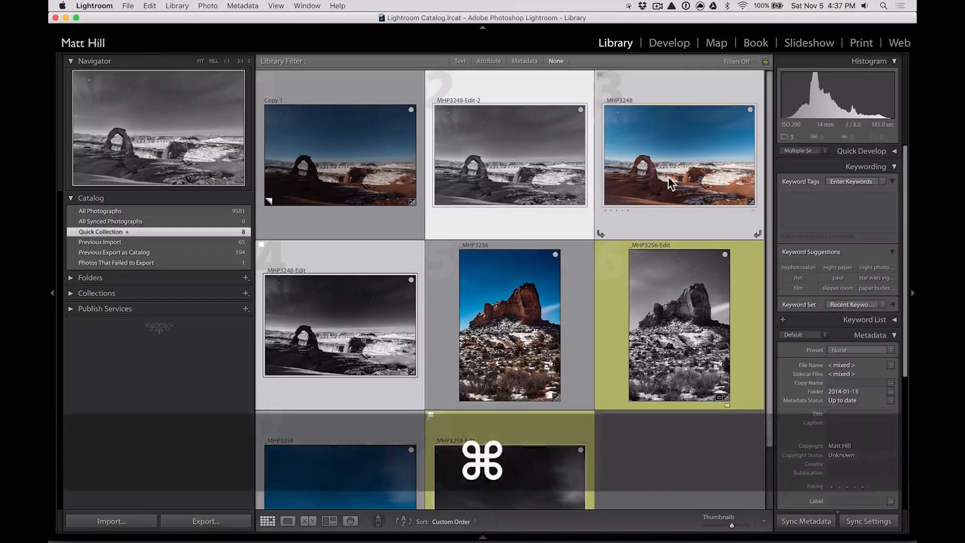
left_click(669, 184, "super")
left_click(308, 521)
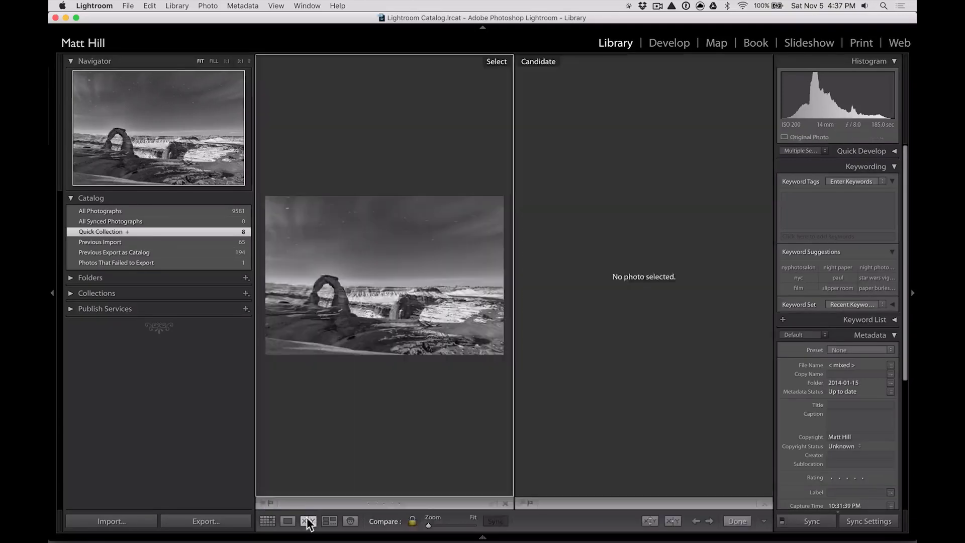
left_click(51, 292)
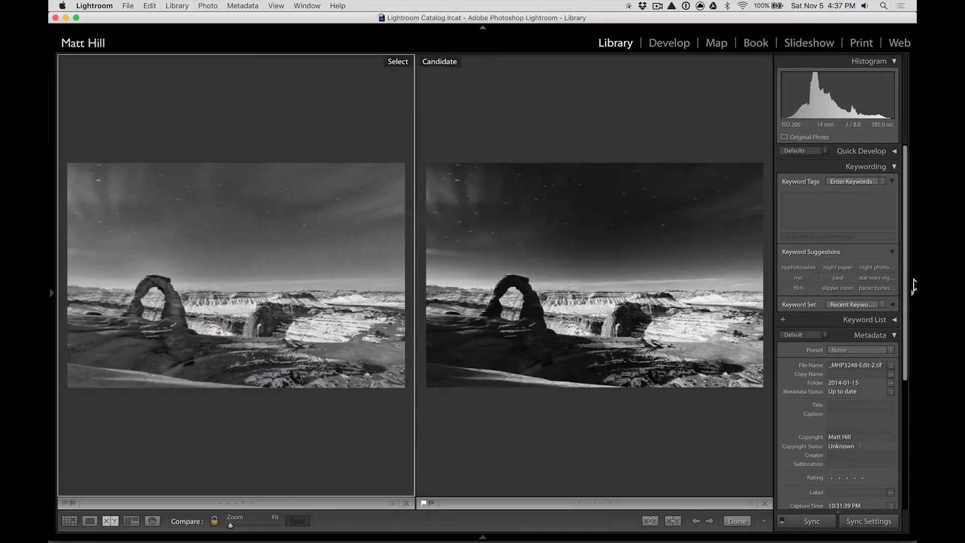
left_click(914, 286)
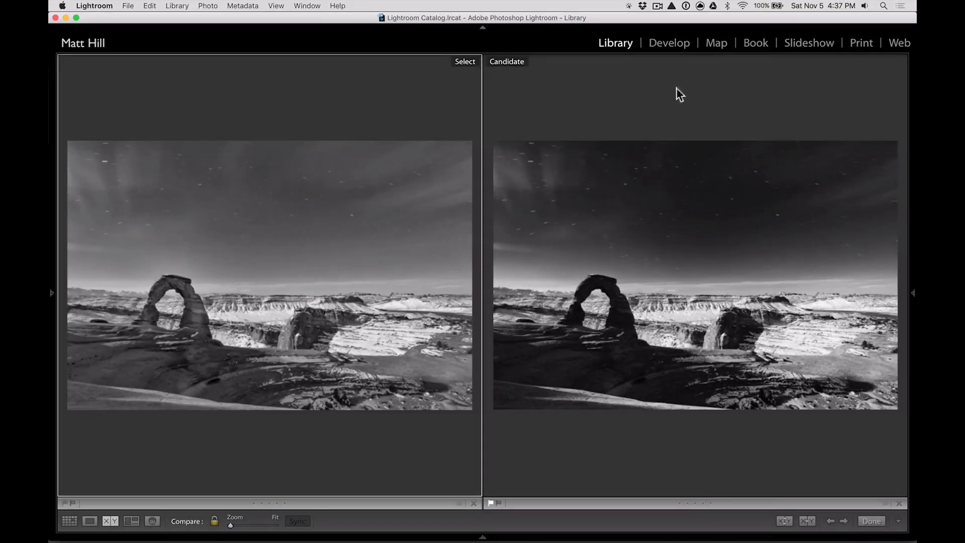
Zoom both versions to 1:1 and compare tones and detail across the arch, lower sky, canyon walls and snowy rock.
left_click(202, 324)
left_click_drag(200, 319, 308, 317)
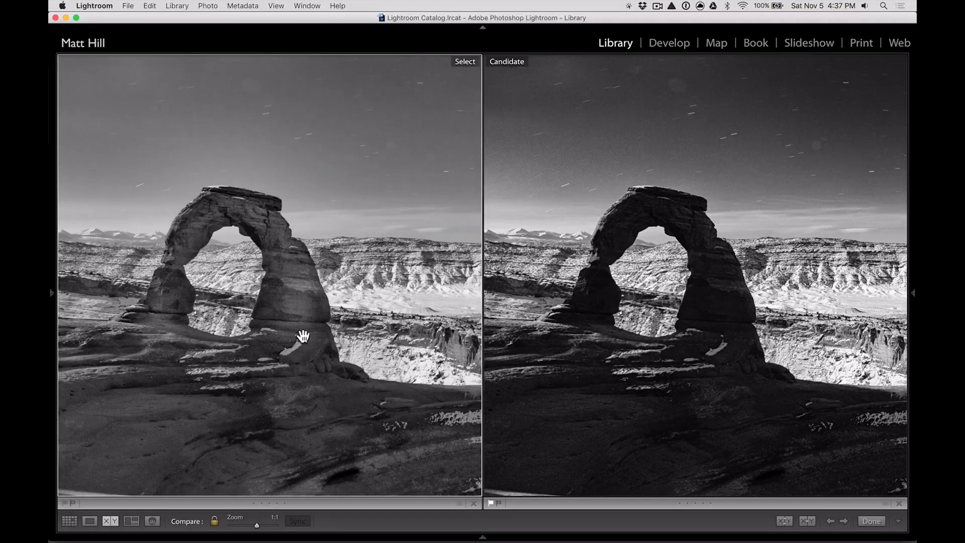
left_click(303, 337)
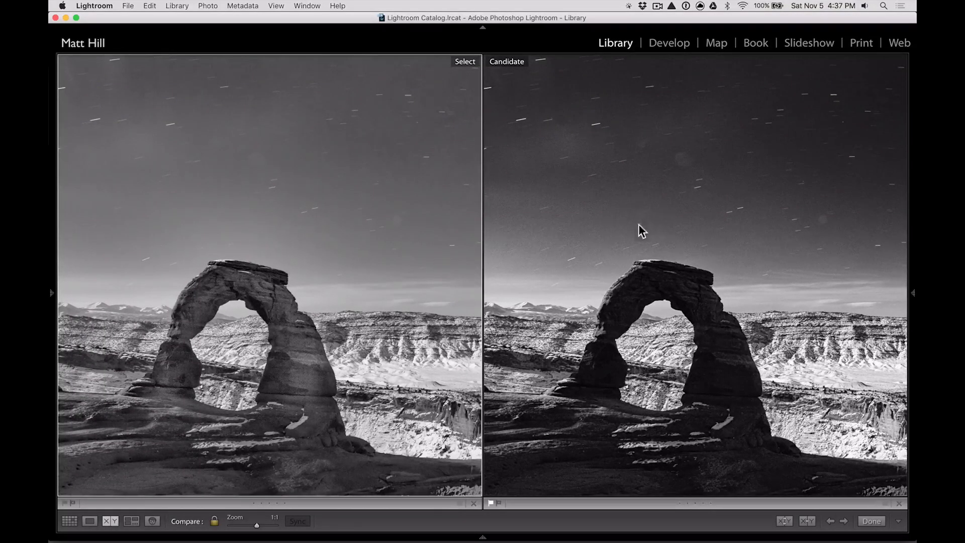
left_click_drag(647, 198, 538, 189)
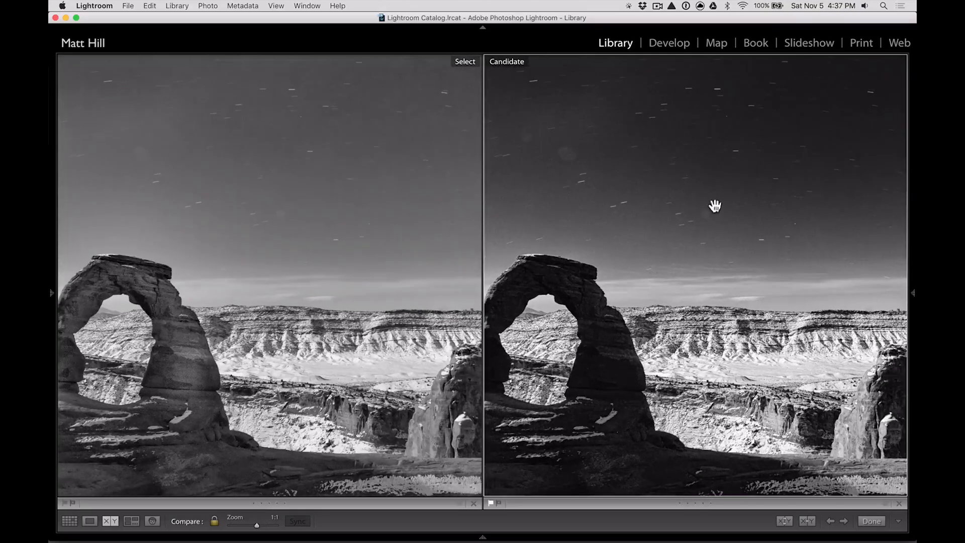
left_click_drag(716, 207, 583, 194)
left_click_drag(717, 193, 633, 223)
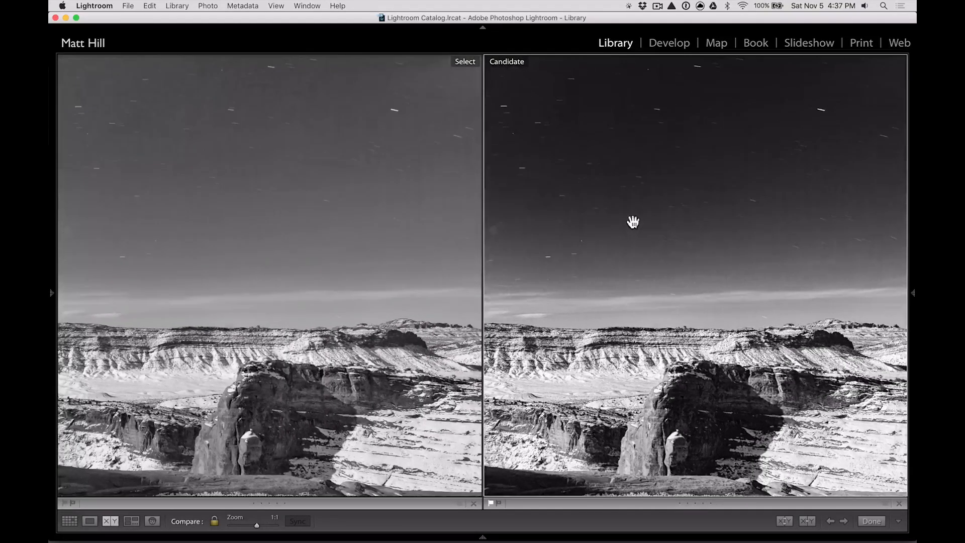
left_click_drag(709, 218, 711, 177)
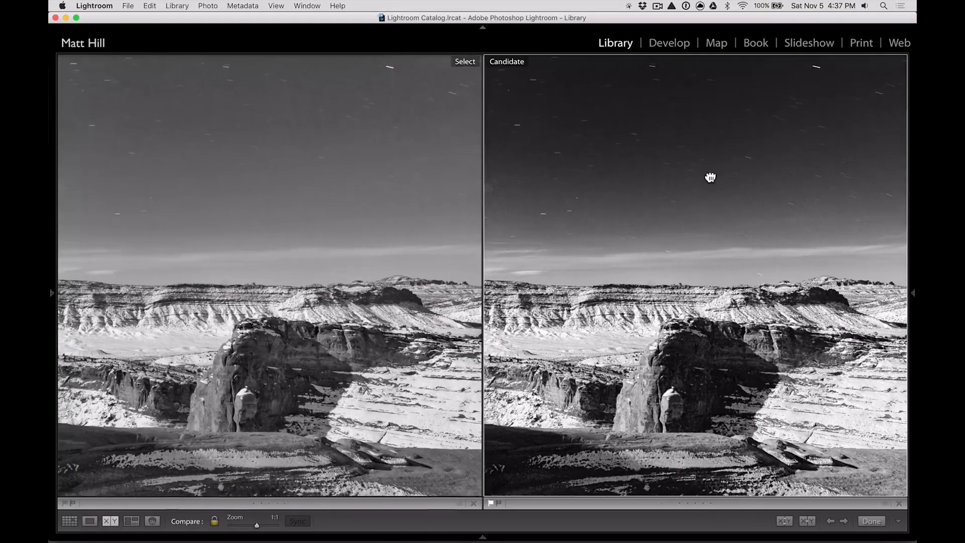
left_click_drag(612, 334, 711, 294)
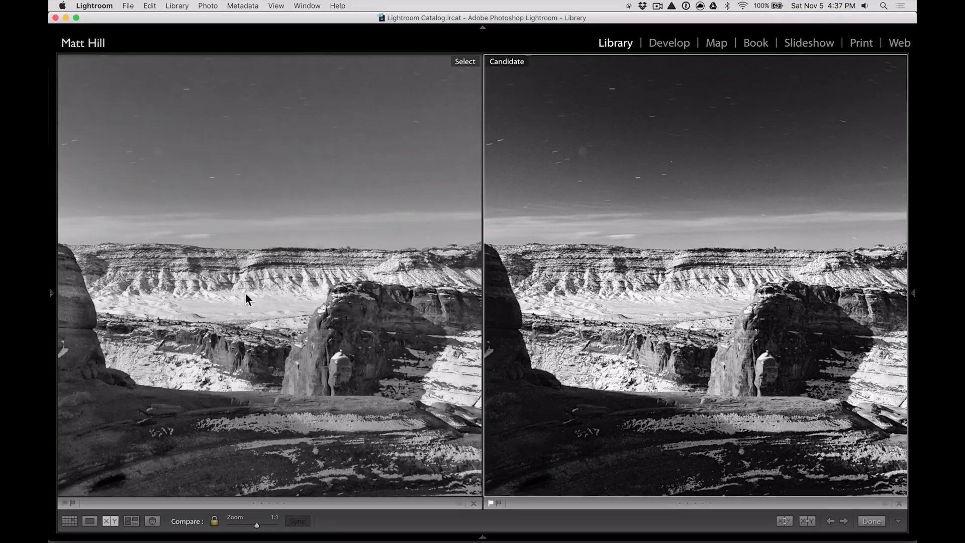
left_click_drag(372, 299, 209, 304)
left_click_drag(348, 318, 449, 318)
left_click_drag(325, 318, 427, 317)
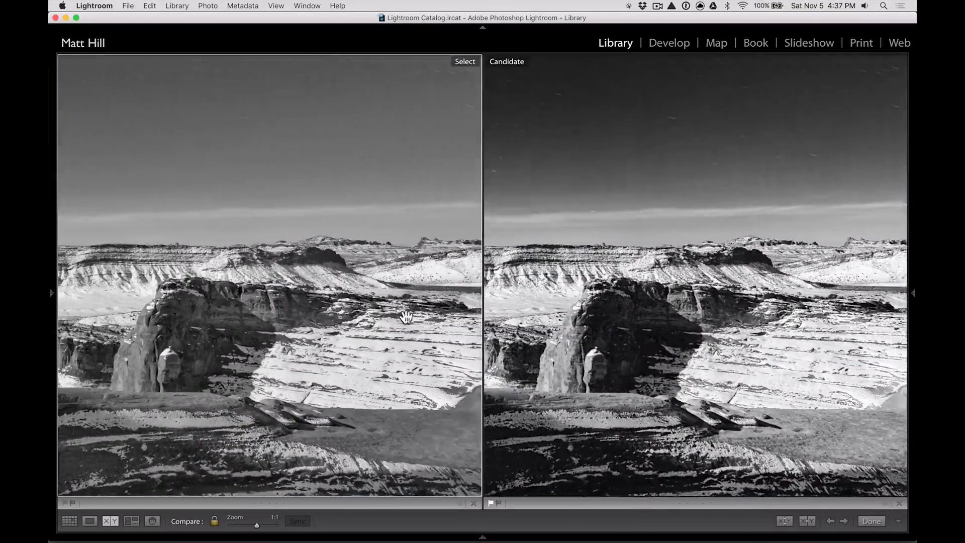
Compare the star trails and cloud streaks in the upper-left sky of both versions, and fit the photos in view again.
left_click_drag(279, 219, 397, 338)
left_click_drag(327, 239, 444, 345)
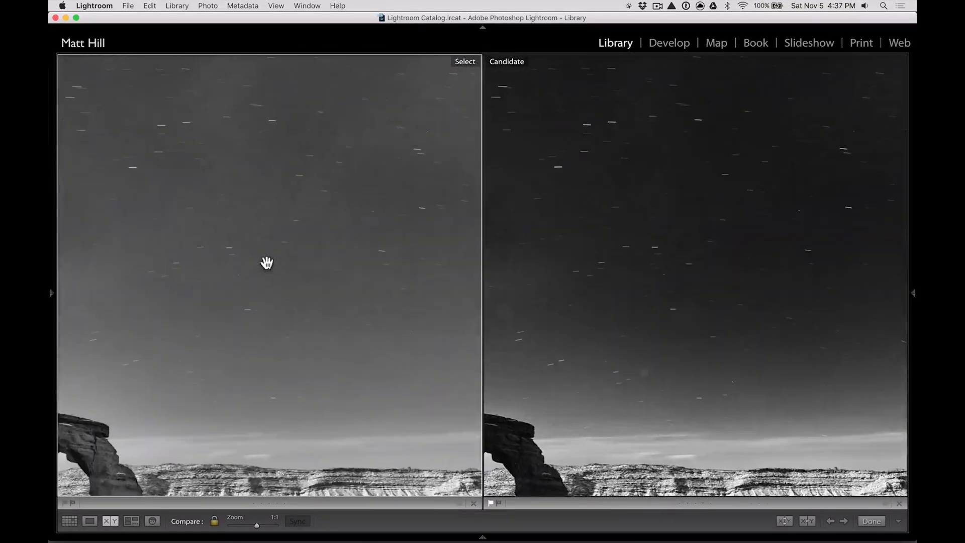
left_click_drag(265, 263, 377, 276)
left_click_drag(283, 242, 354, 330)
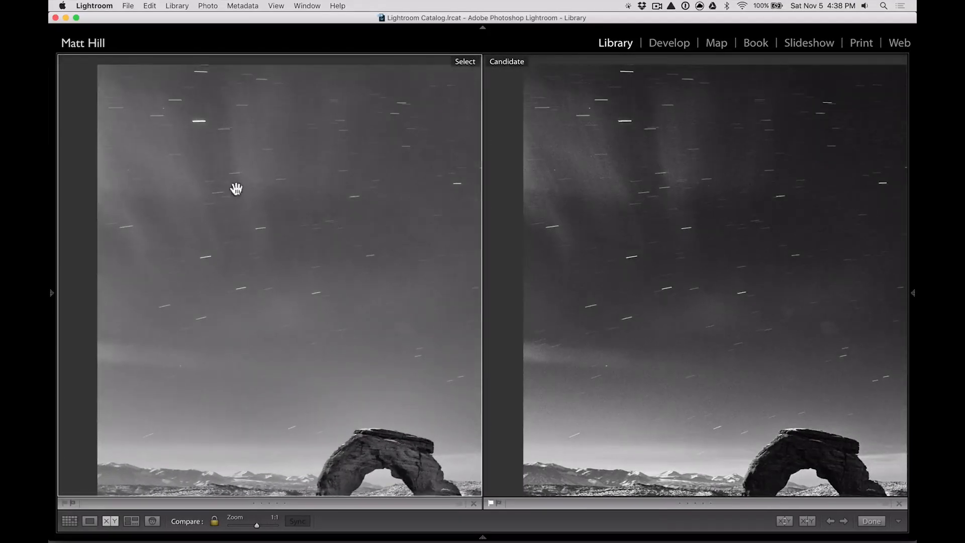
left_click_drag(260, 190, 259, 213)
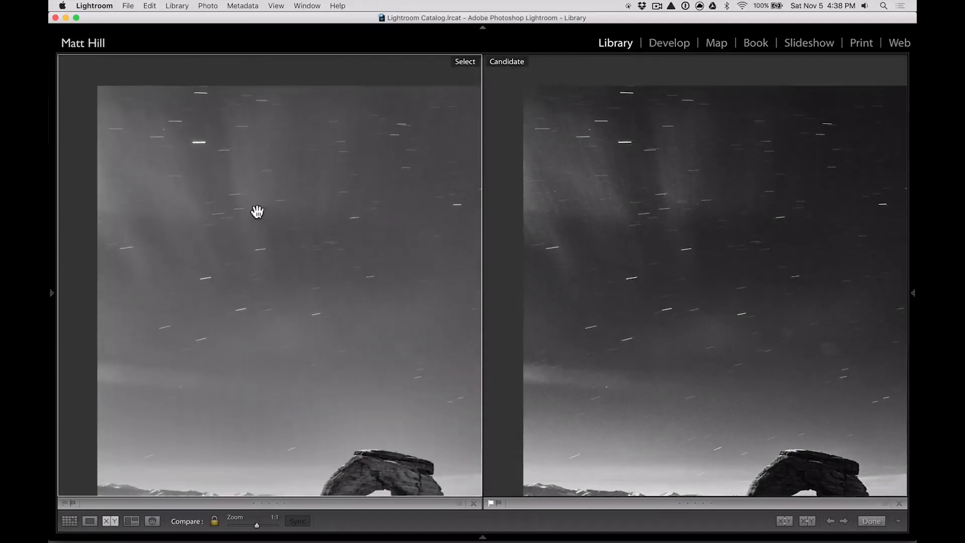
left_click(286, 190)
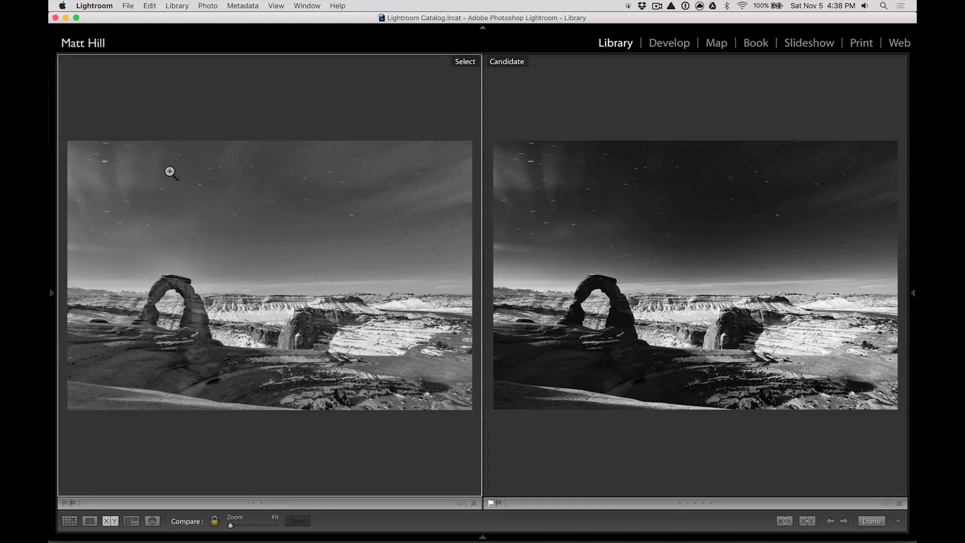
Leave the comparison, view the colour butte photo _MHP3256 enlarged, and return to the thumbnail grid.
left_click(90, 521)
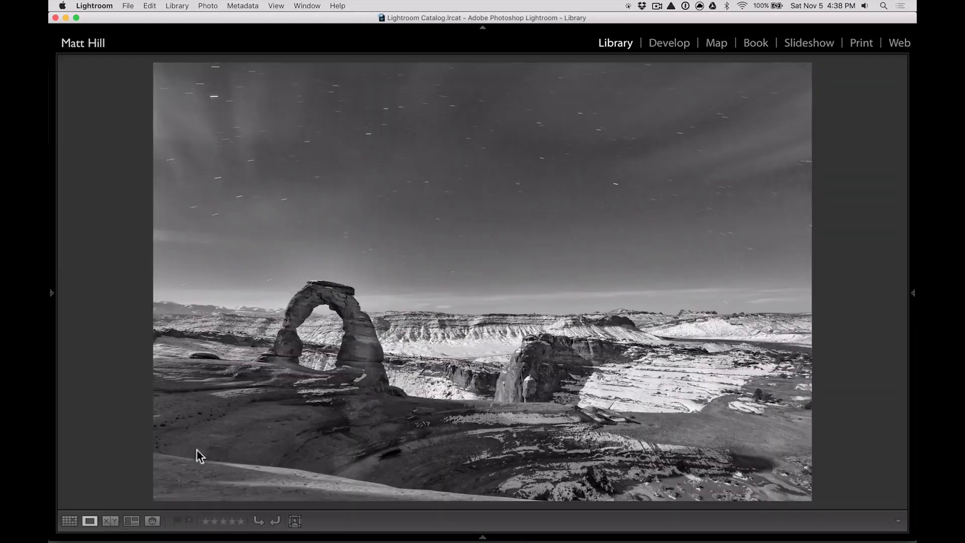
key("g")
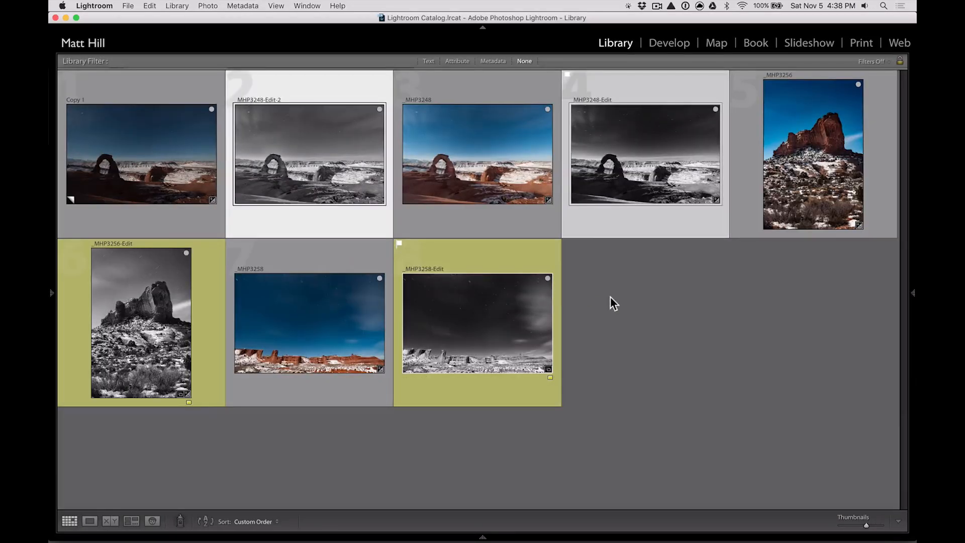
left_click(810, 141)
key("space")
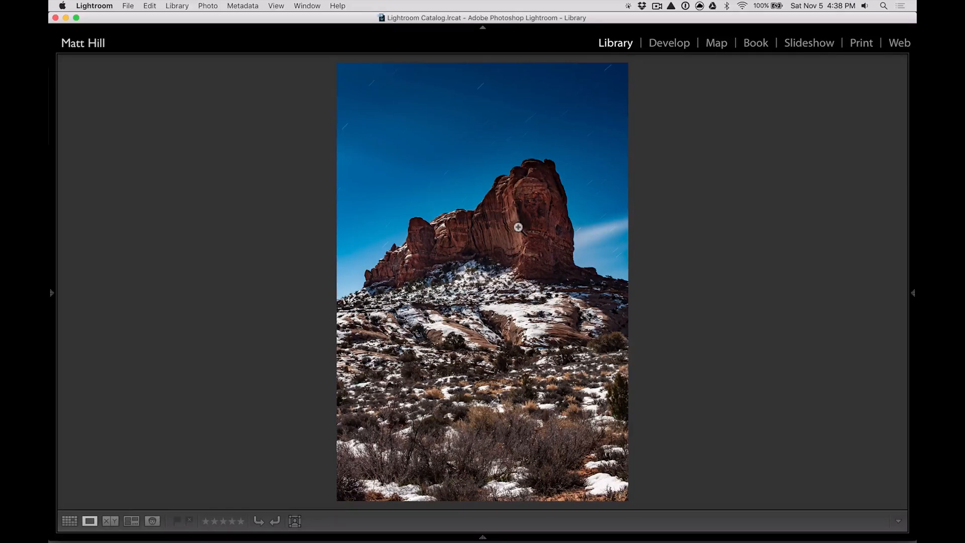
key("g")
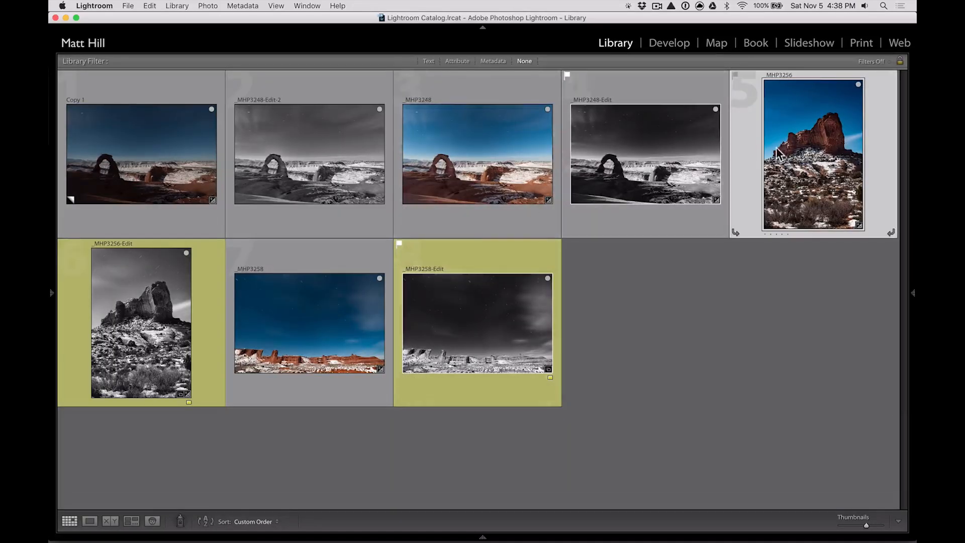
Create a virtual copy of the colour butte photo _MHP3256, open it in the Develop module and reset its settings.
right_click(811, 147)
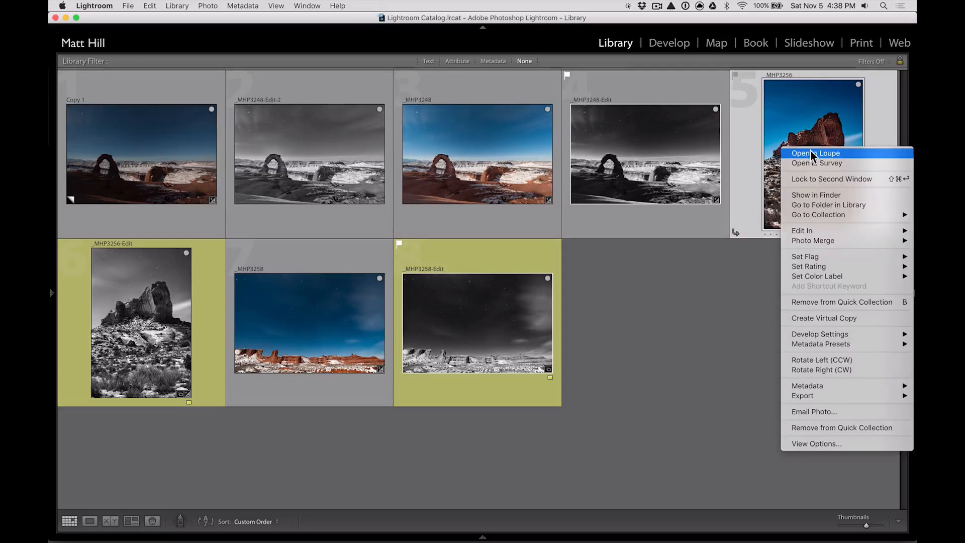
left_click(822, 315)
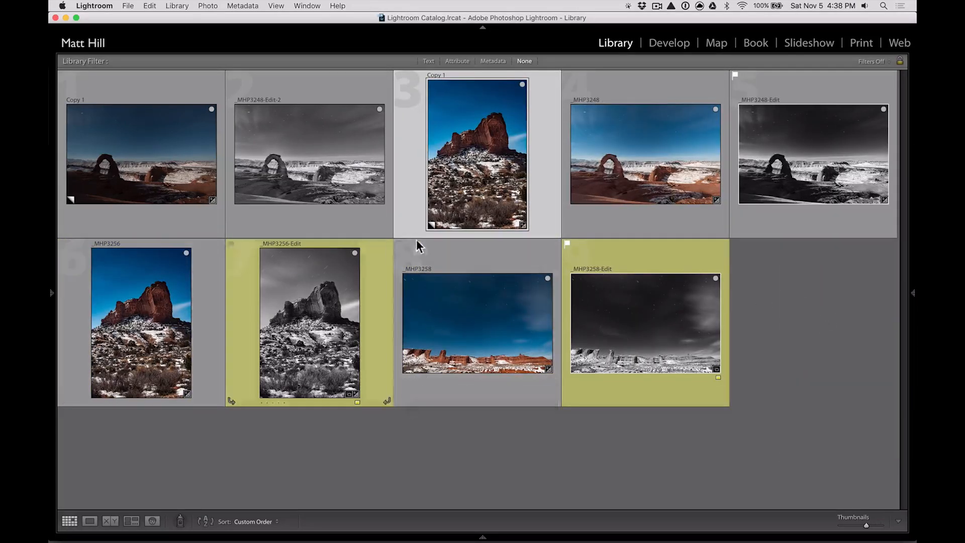
key("d")
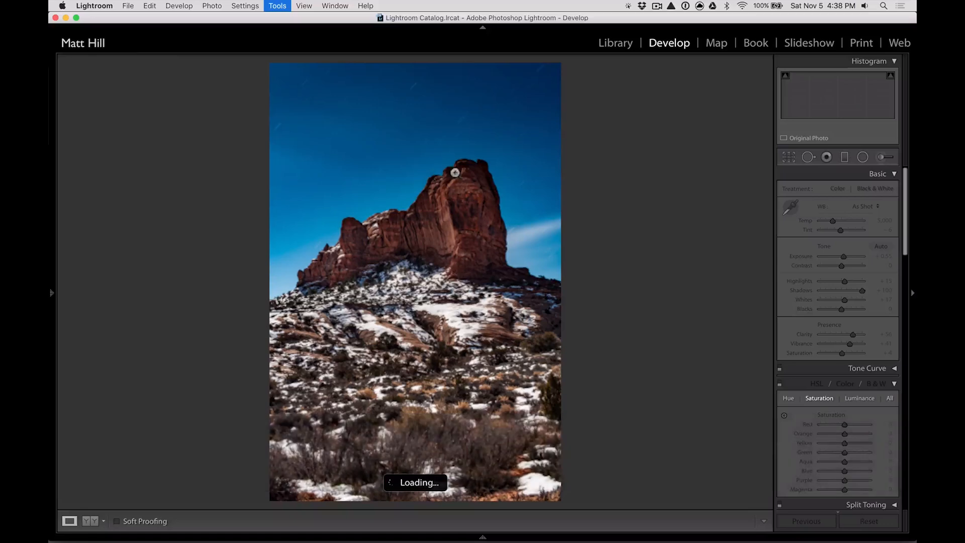
right_click(478, 223)
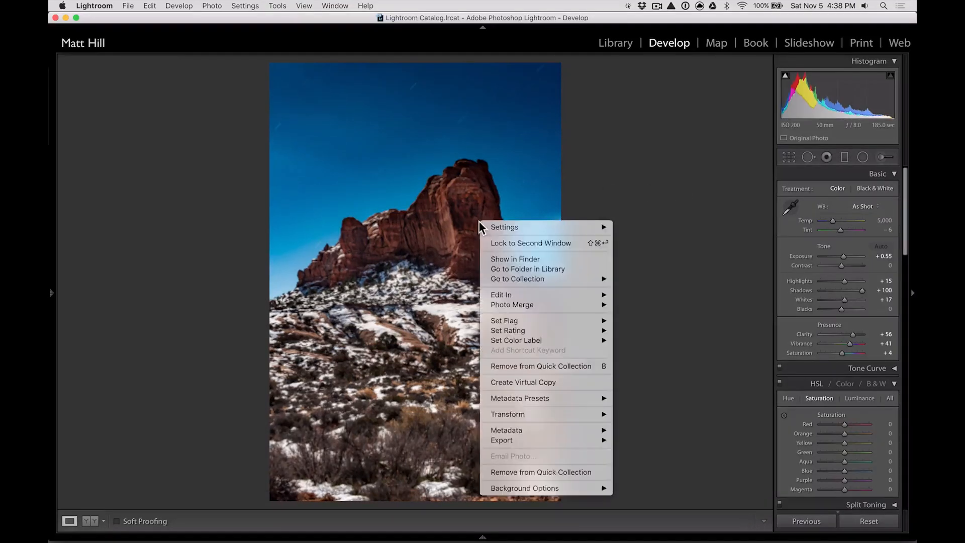
mouse_move(499, 226)
left_click(633, 227)
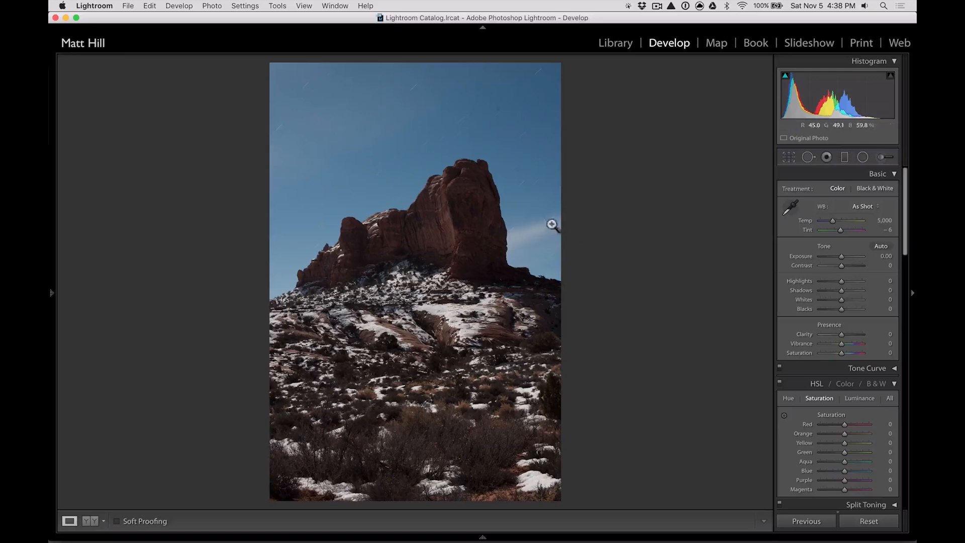
Enable lens profile corrections for the butte copy and set Dehaze to +19.
left_click(496, 114)
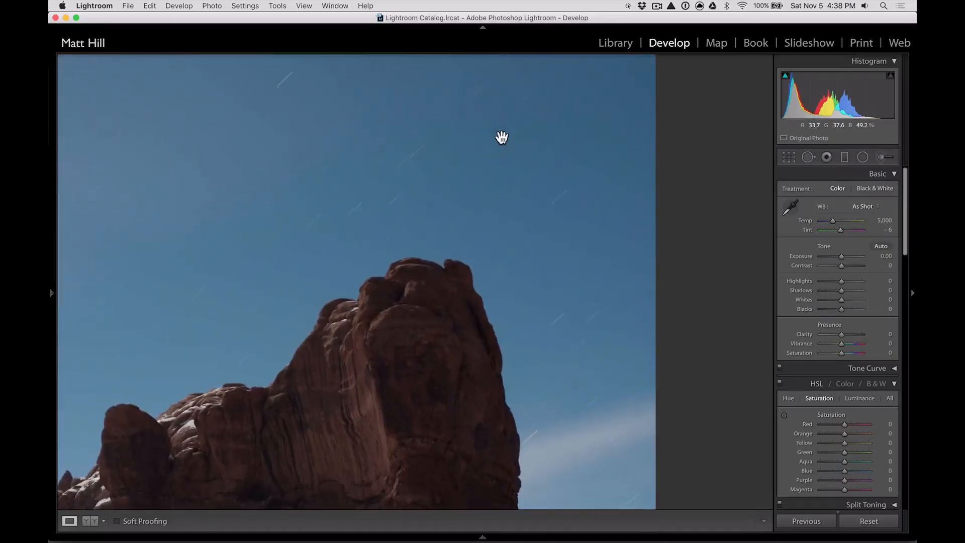
left_click(557, 286)
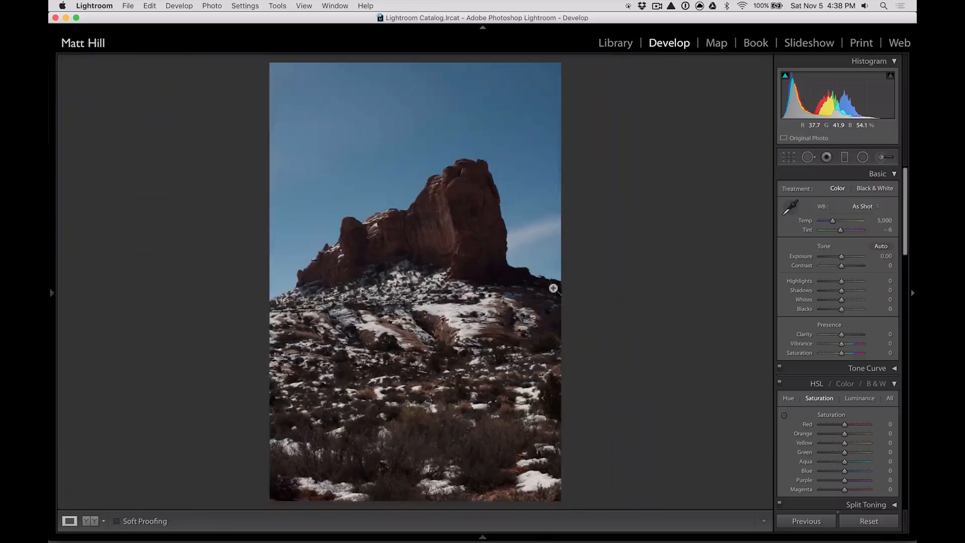
scroll(829, 352, "down", 15)
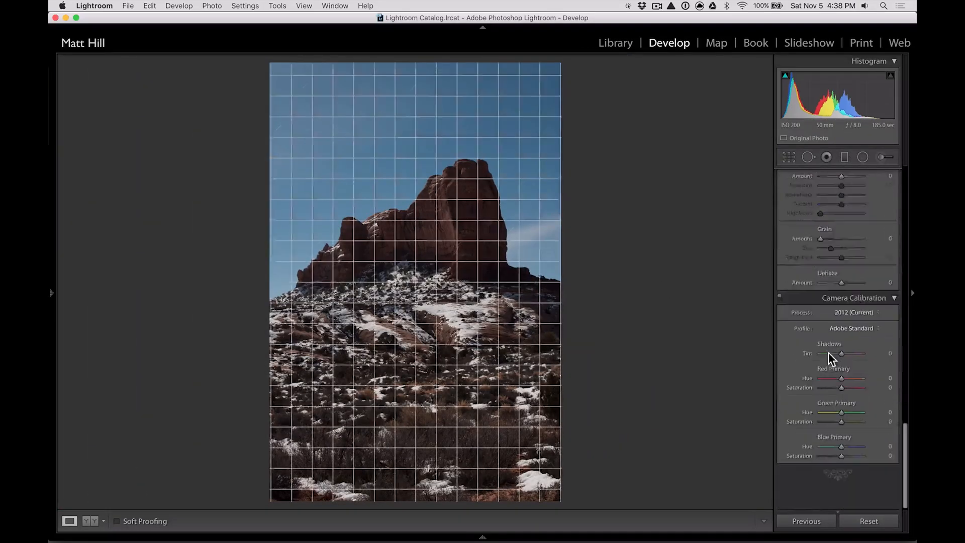
scroll(829, 352, "up", 10)
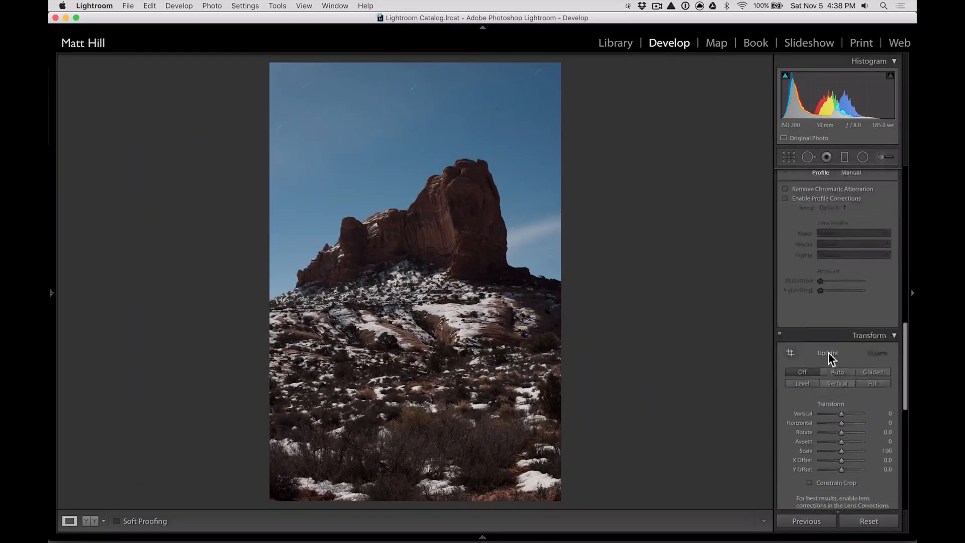
left_click(812, 271)
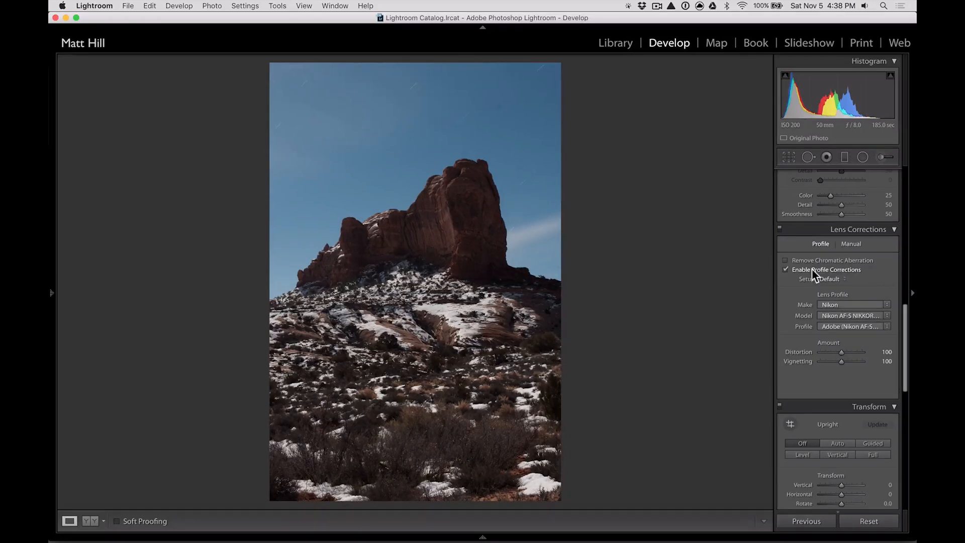
scroll(843, 363, "down", 8)
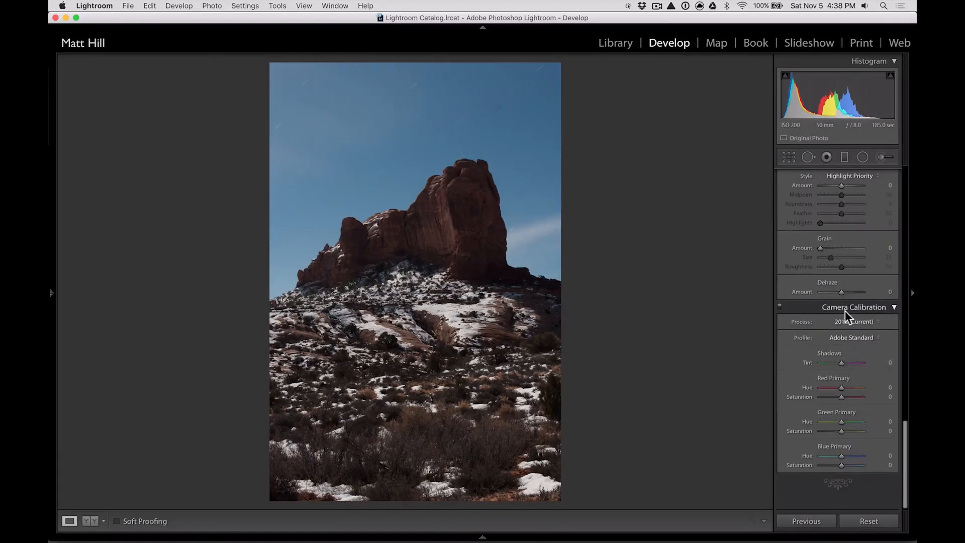
left_click_drag(841, 291, 844, 293)
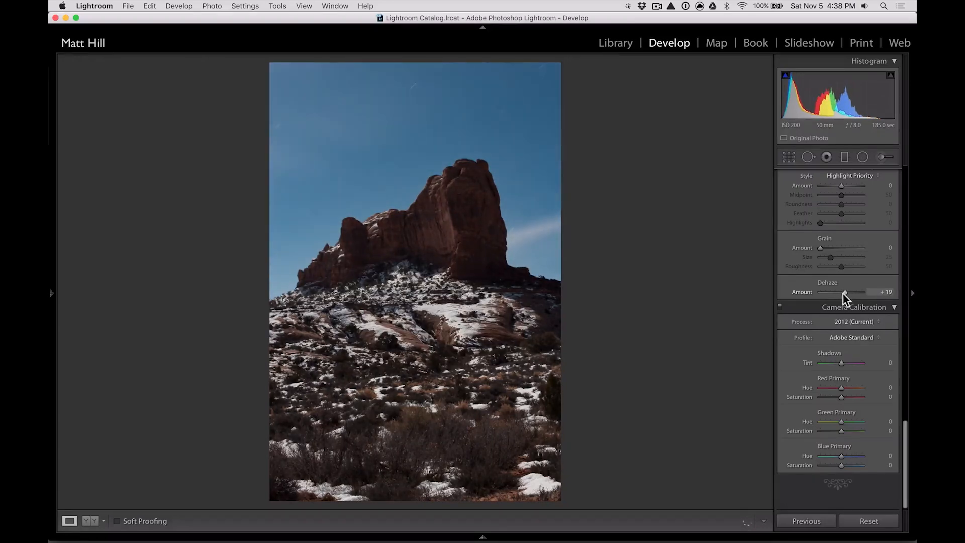
Set the basic tones to Exposure +0.45, Highlights +20, Shadows +43, Whites +17 and Blacks -5.
scroll(842, 292, "up", 15)
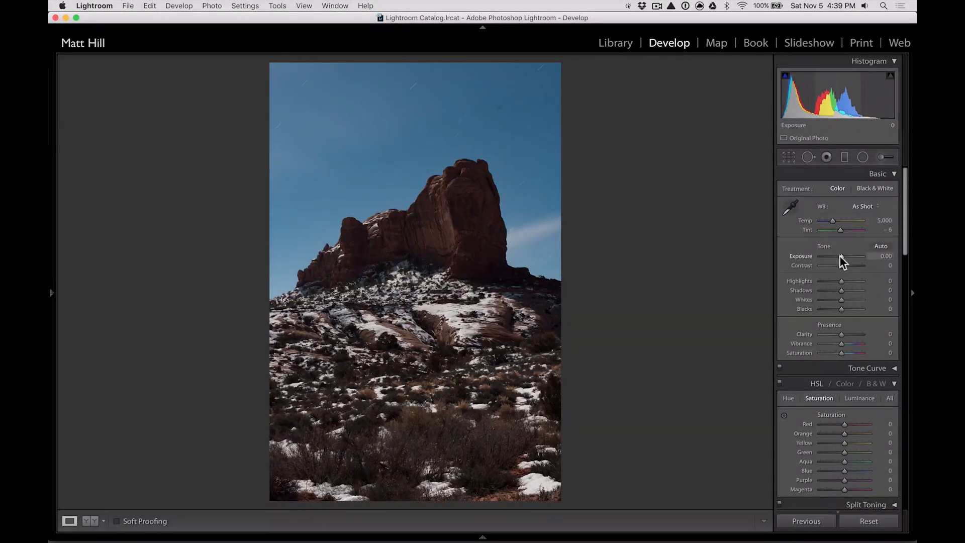
left_click_drag(840, 256, 847, 256)
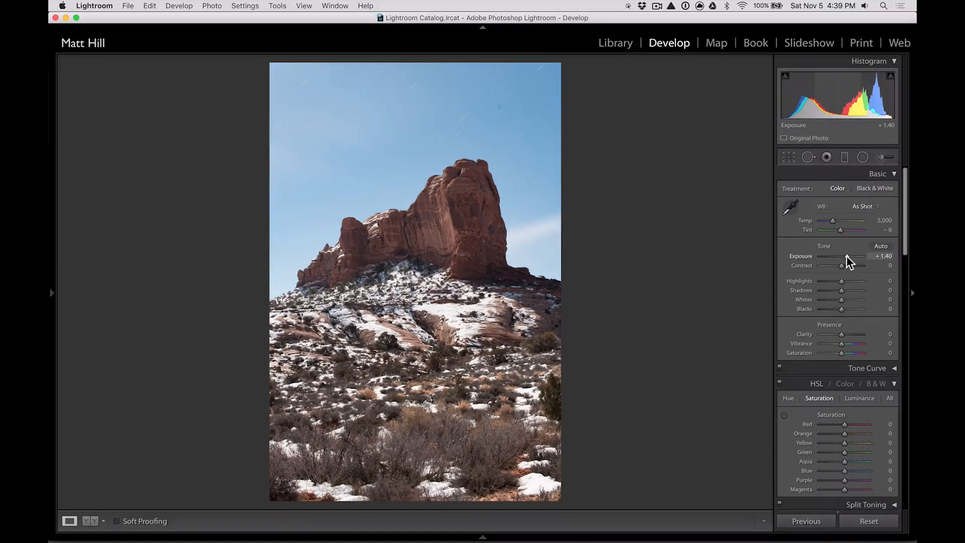
left_click_drag(847, 255, 842, 256)
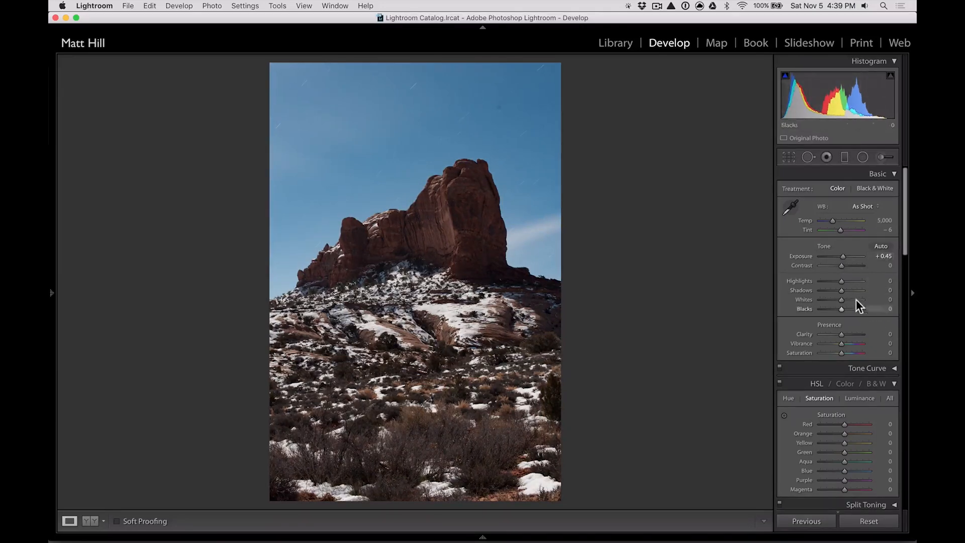
mouse_move(841, 289)
left_mouse_down()
mouse_move(853, 288)
mouse_move(837, 309)
mouse_move(849, 279)
mouse_move(846, 300)
left_mouse_up()
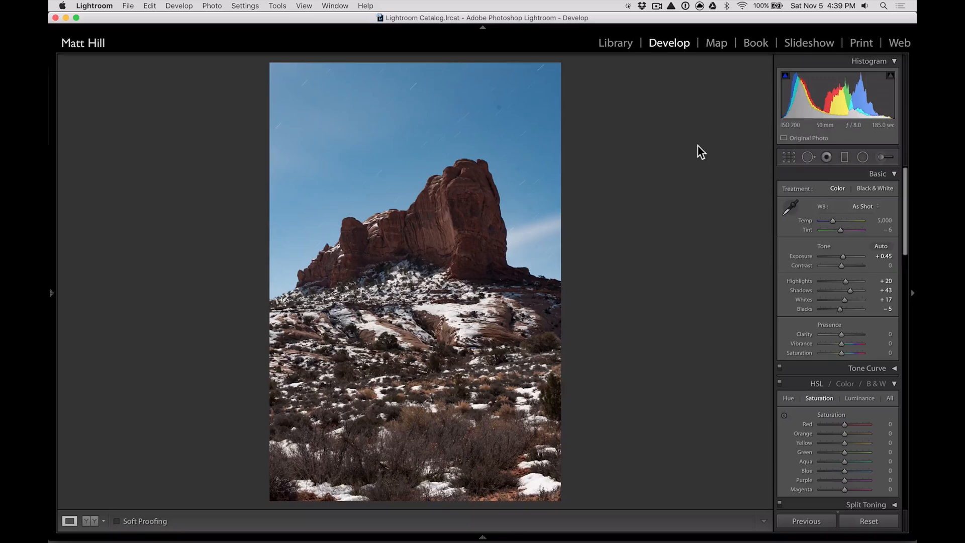
Inspect the snowy slope and butte up close, compare the before and after versions, and fit the photo in view again.
left_click(445, 315)
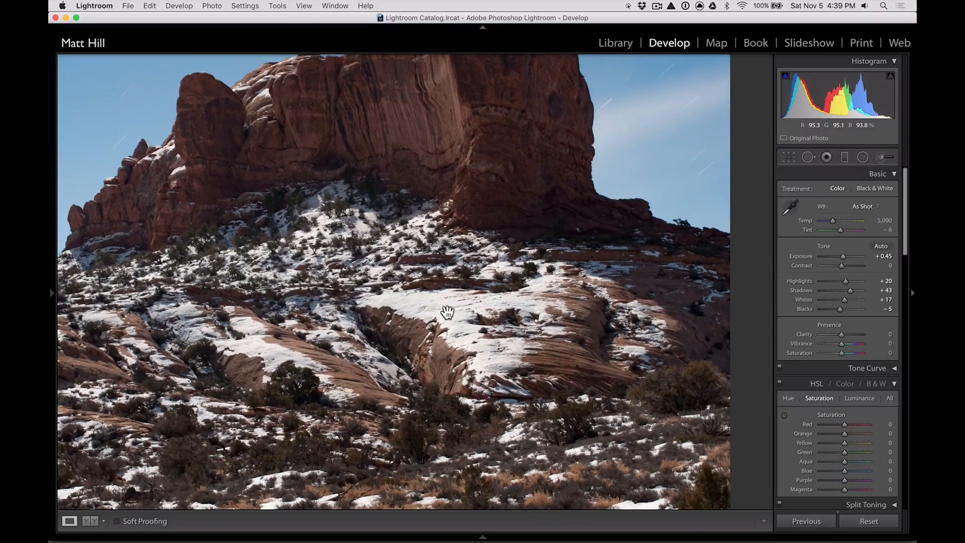
key("backslash")
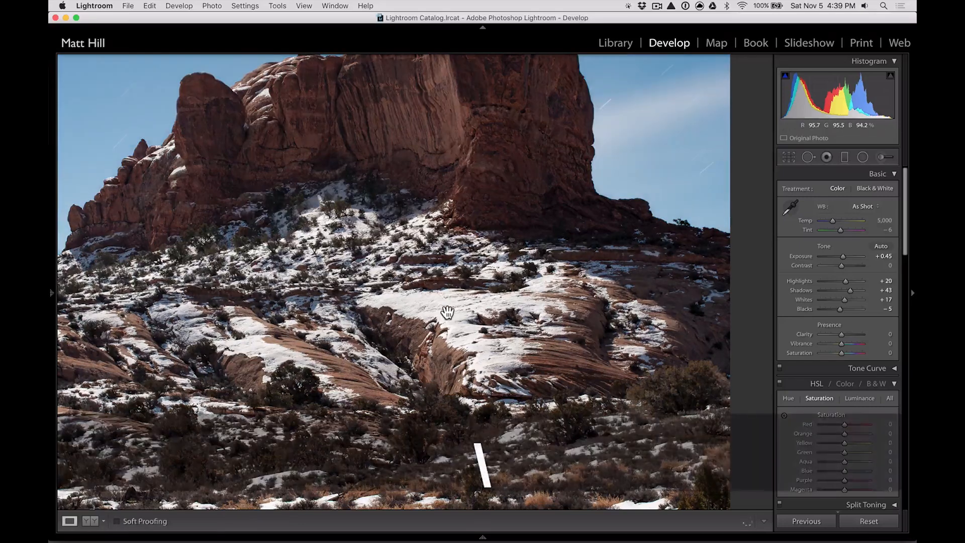
left_click(421, 247)
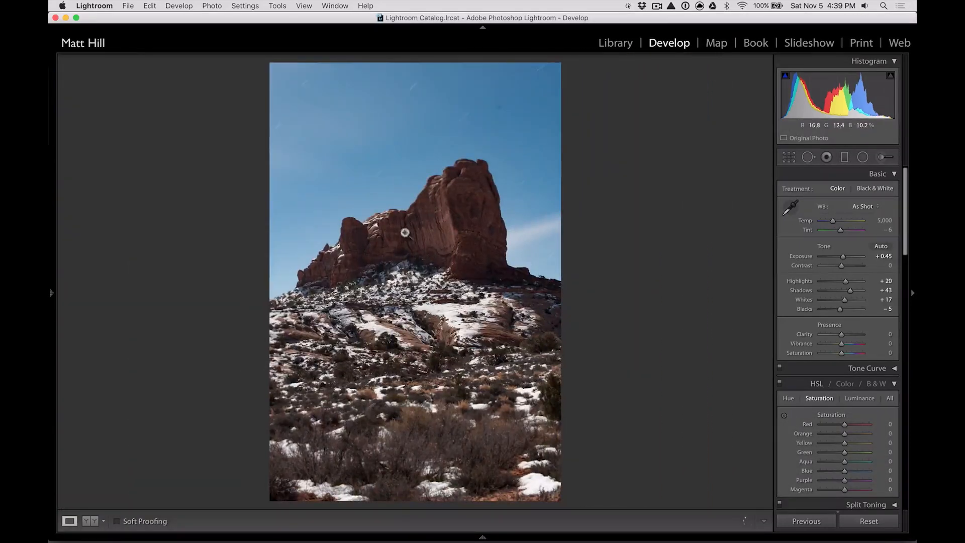
left_click(444, 220)
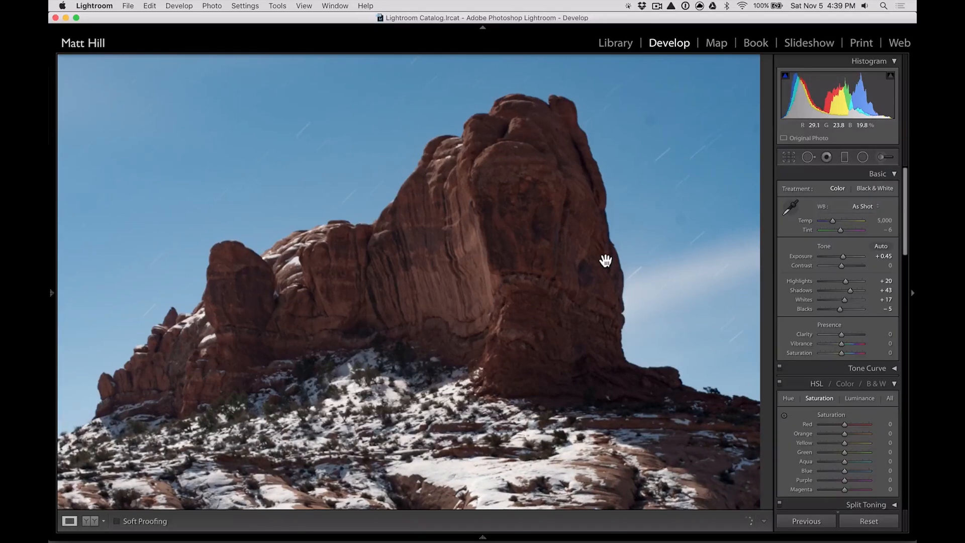
key("backslash")
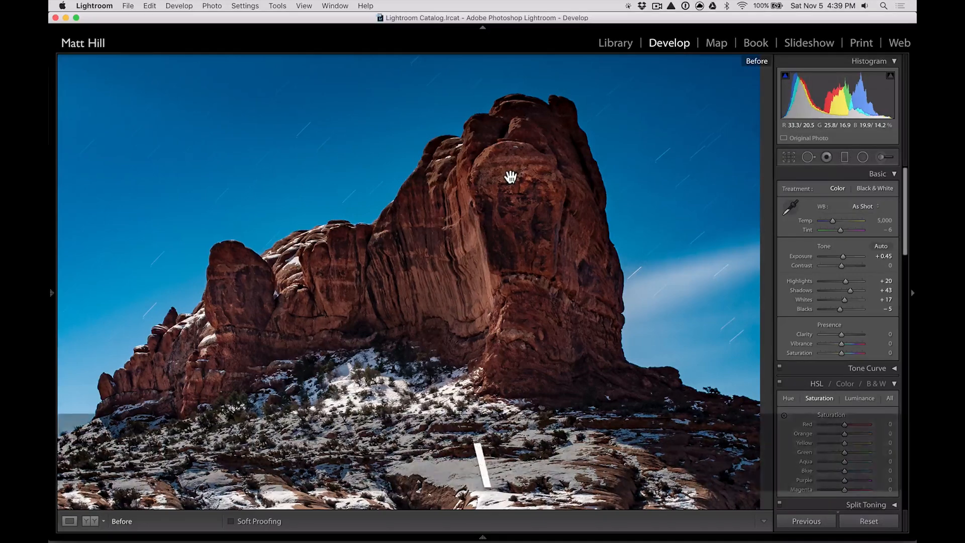
key("backslash")
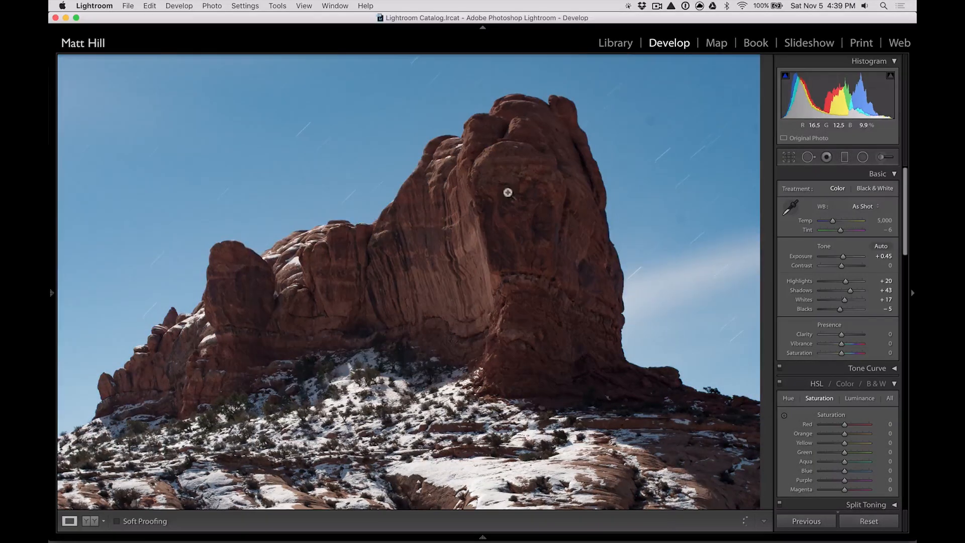
left_click(509, 192)
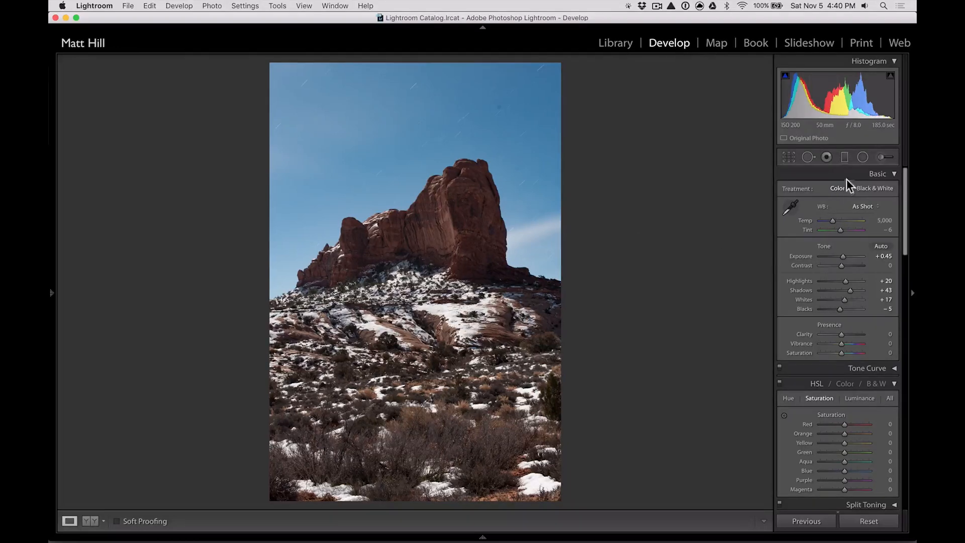
Add a diagonal graduated filter with the Milky Way Crater Lake preset from the upper-left sky, centred just above the butte's lower ridge.
left_click(845, 157)
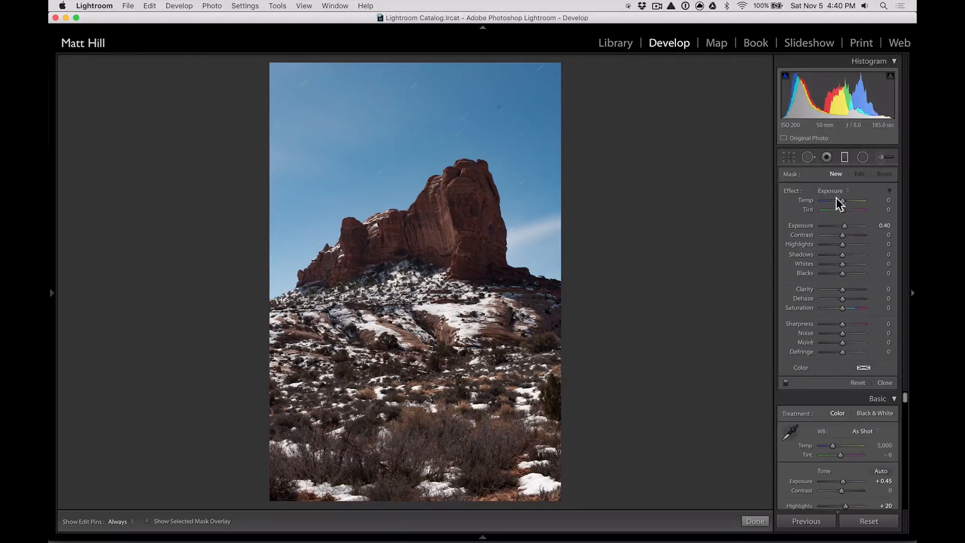
left_click(840, 191)
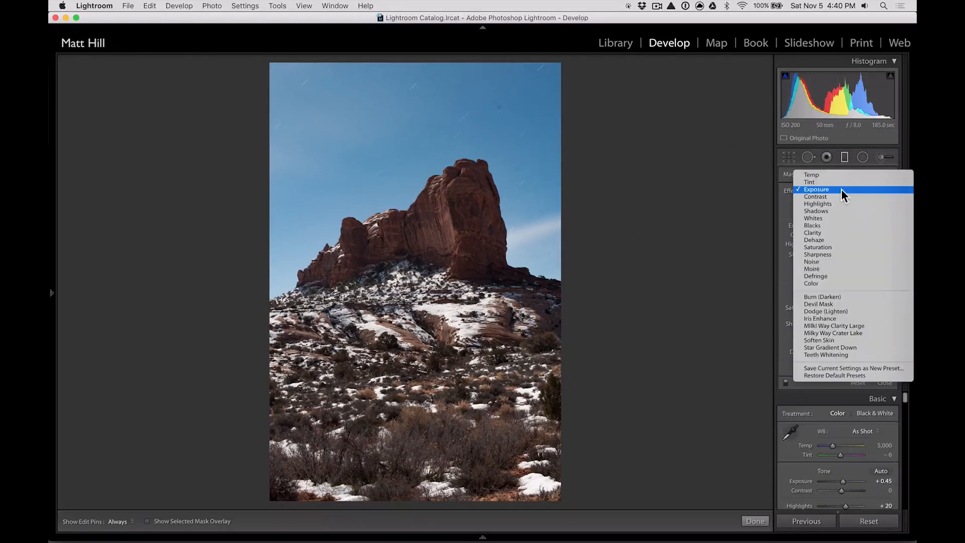
left_click(857, 333)
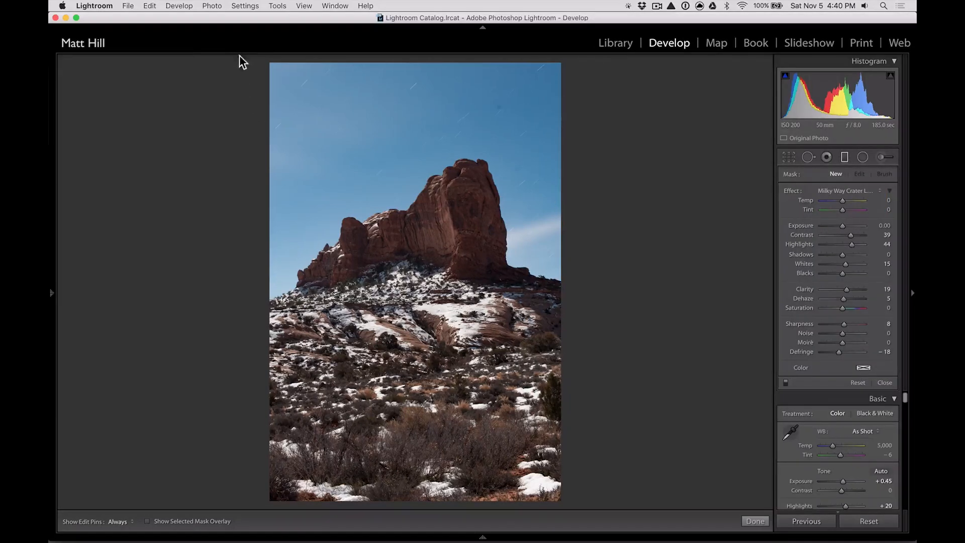
left_click_drag(240, 64, 418, 306)
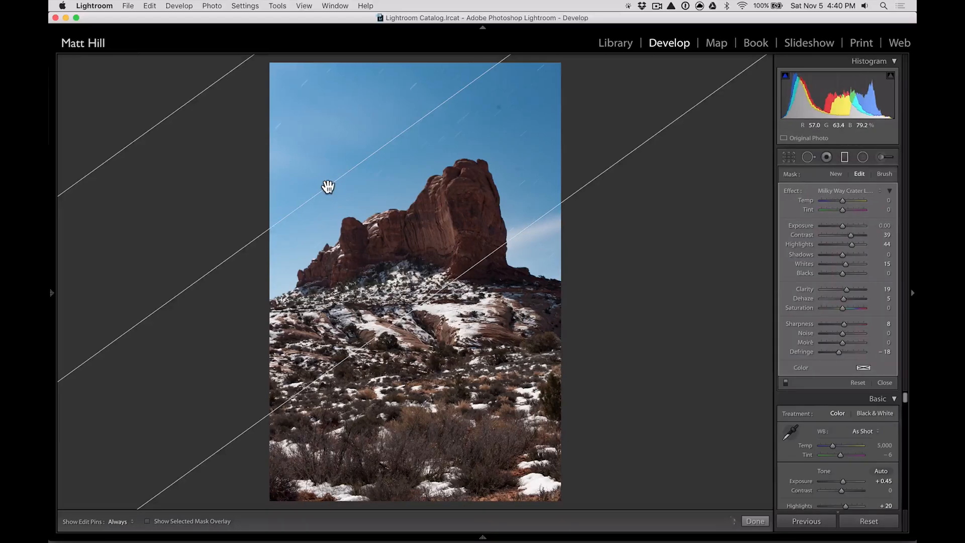
mouse_move(328, 187)
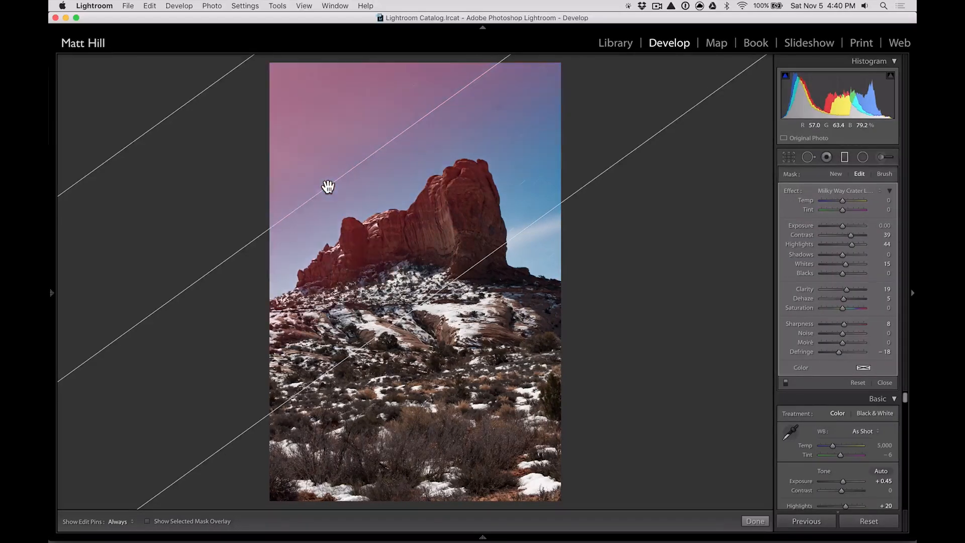
left_click_drag(328, 187, 339, 194)
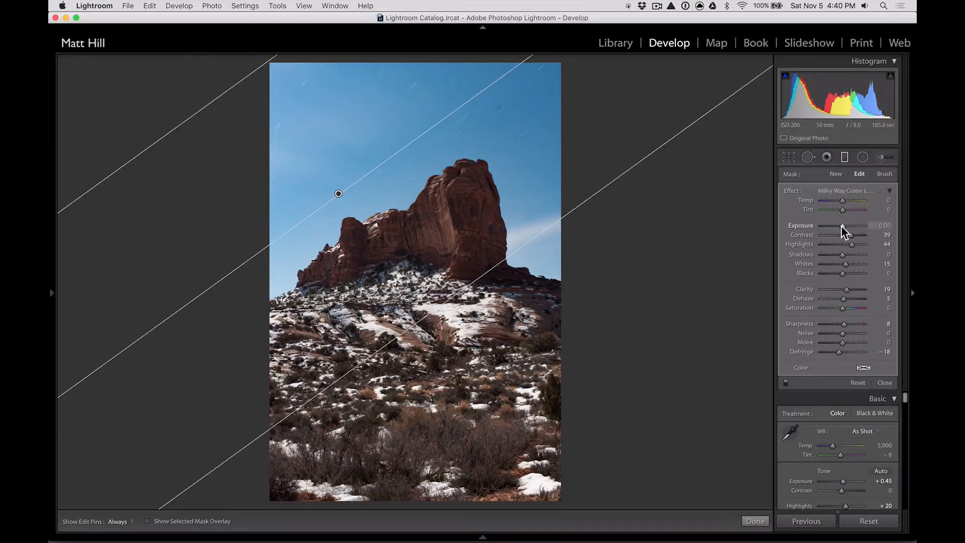
Set the graduated filter to Exposure -1.37, Contrast 62, Highlights 65, Whites 33 and Clarity 36.
left_click_drag(841, 228, 836, 226)
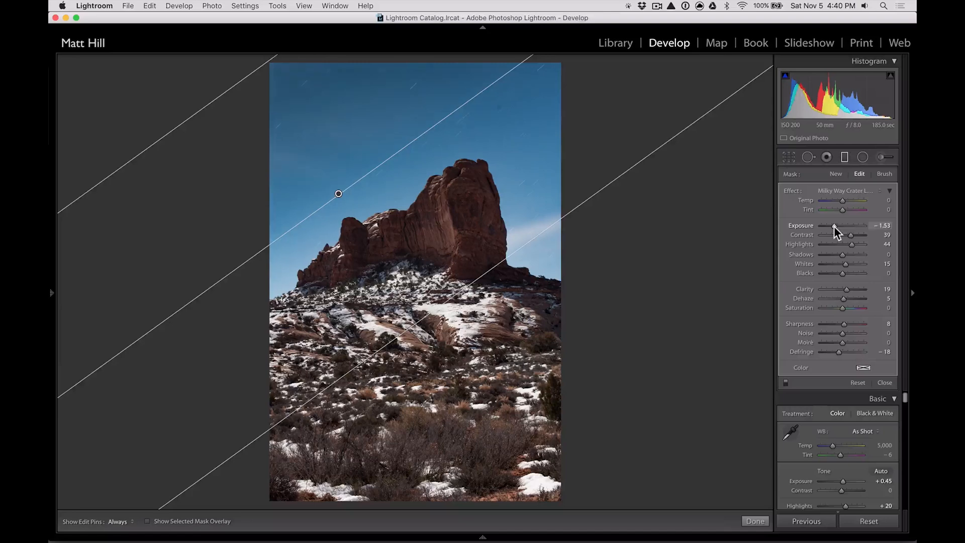
left_click_drag(834, 227, 851, 264)
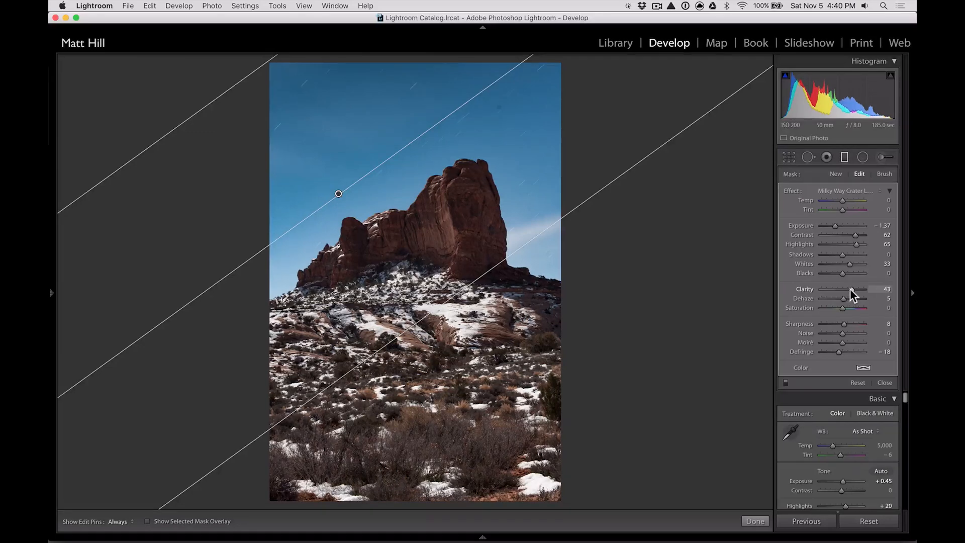
left_click_drag(848, 288, 850, 289)
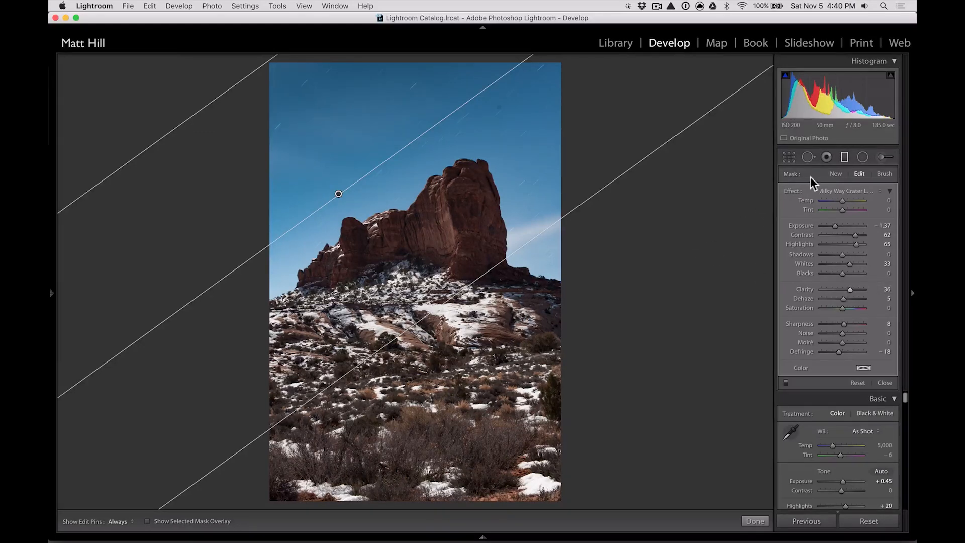
Save the graduated filter's current settings as a new effect preset named "Arches Sky Redit".
left_click(840, 189)
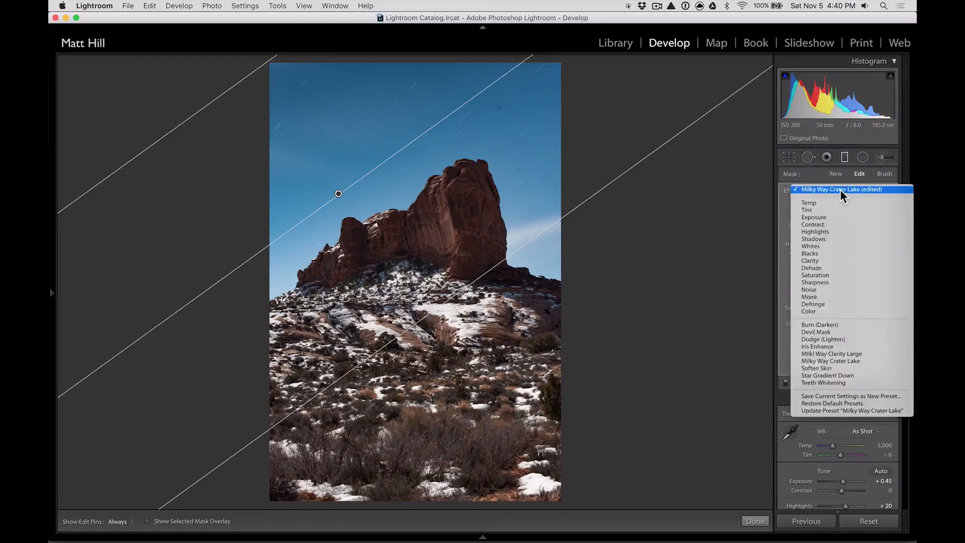
left_click(850, 397)
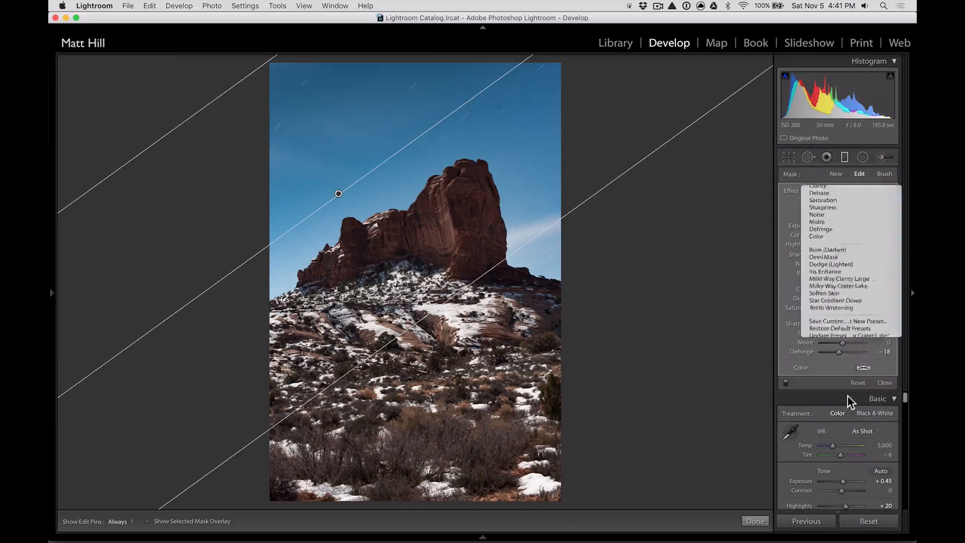
key("shift")
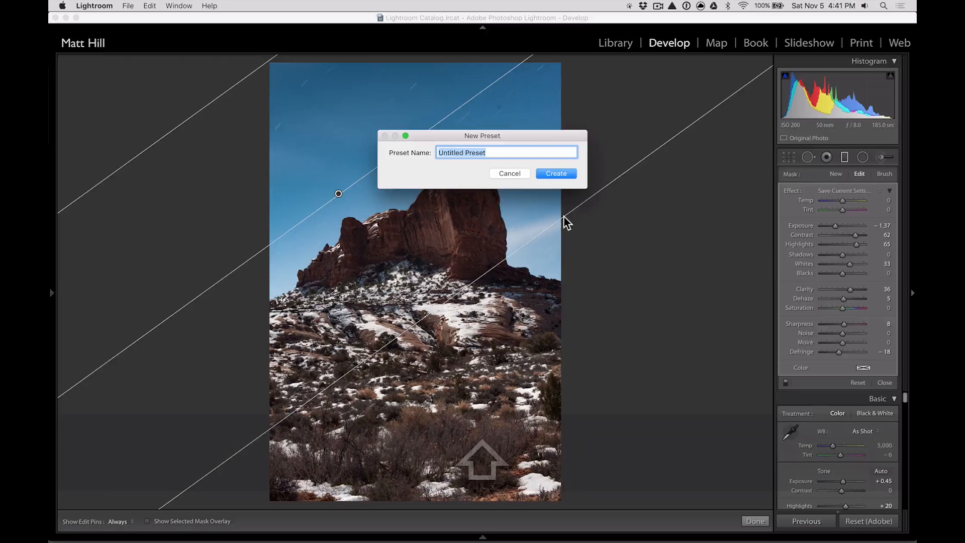
type("Arche")
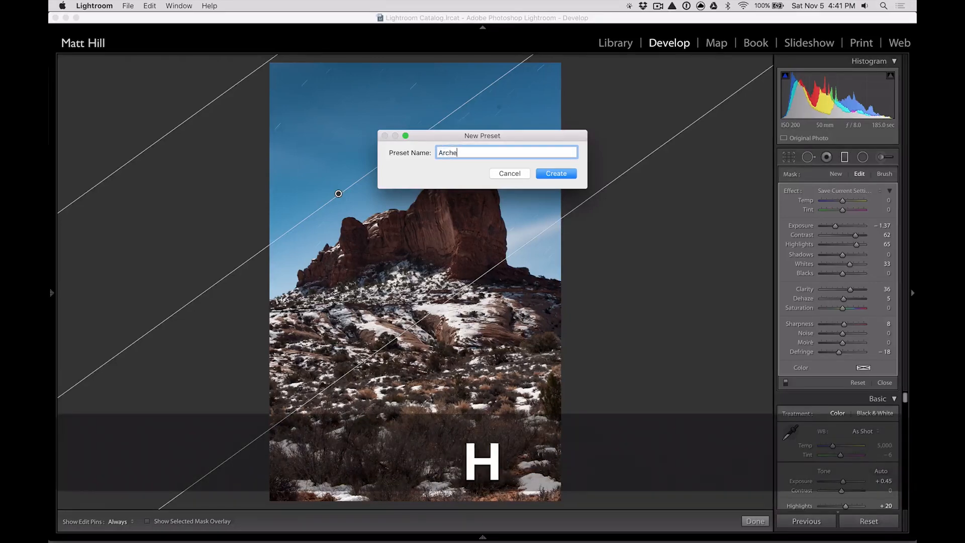
type("s Sky ")
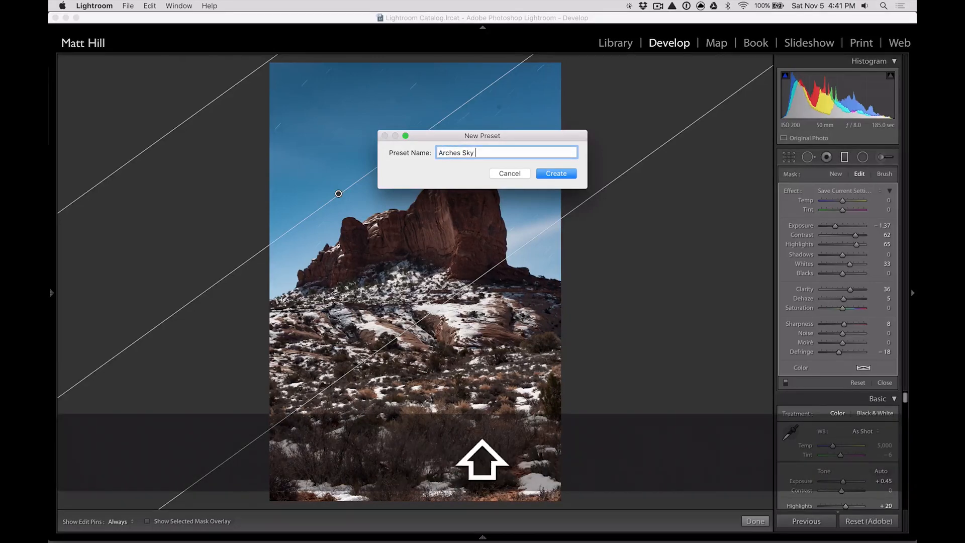
type("Redit")
key("Return")
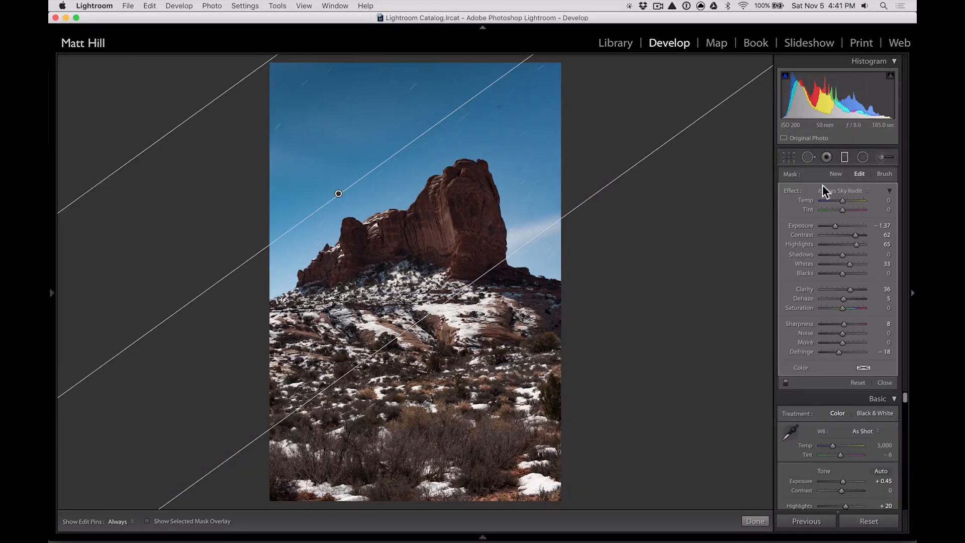
Finish editing the graduated filter and compare the before and after versions of the butte photo.
left_click(845, 156)
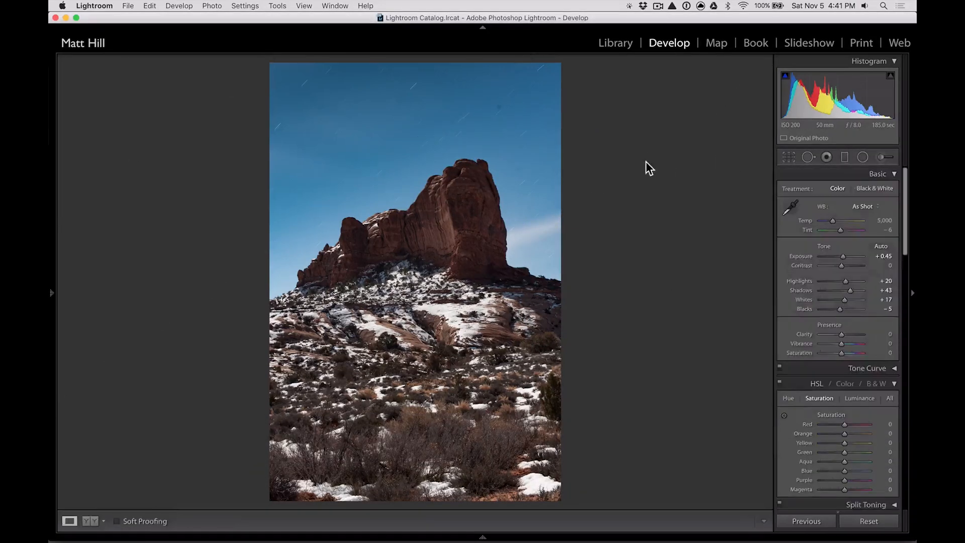
key("backslash")
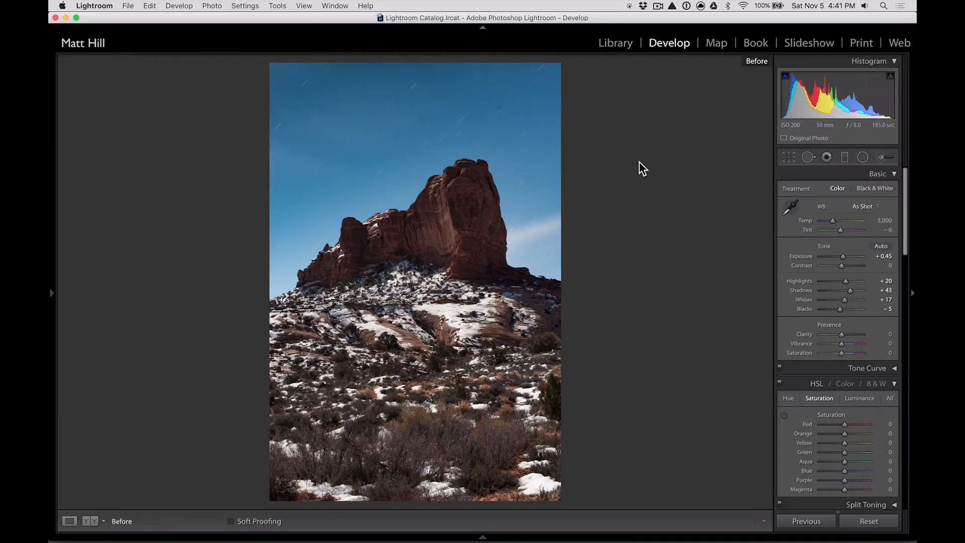
key("backslash")
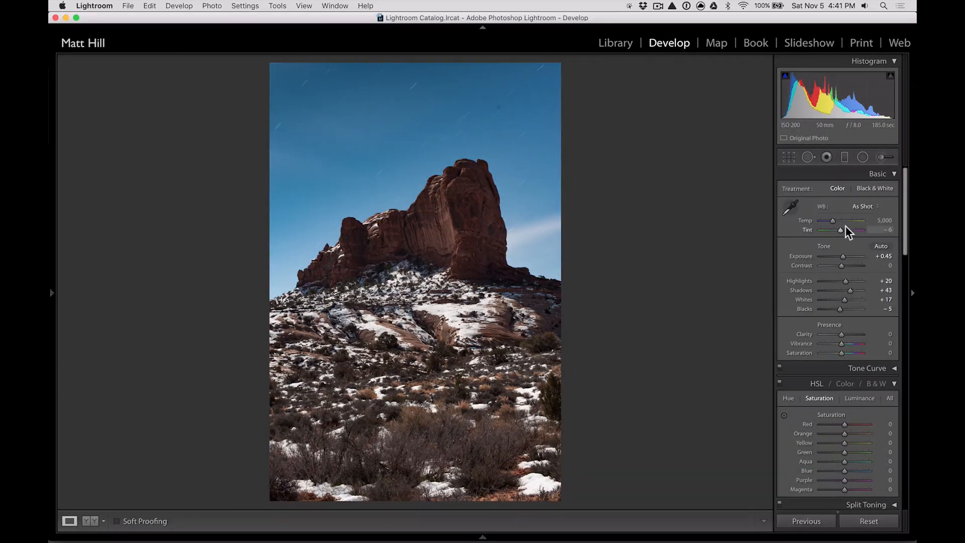
Add a second, nearly vertical graduated filter inward from the photo's right edge and apply the Milky Way Crater Lake preset to it.
left_click(846, 157)
left_click_drag(573, 58, 364, 71)
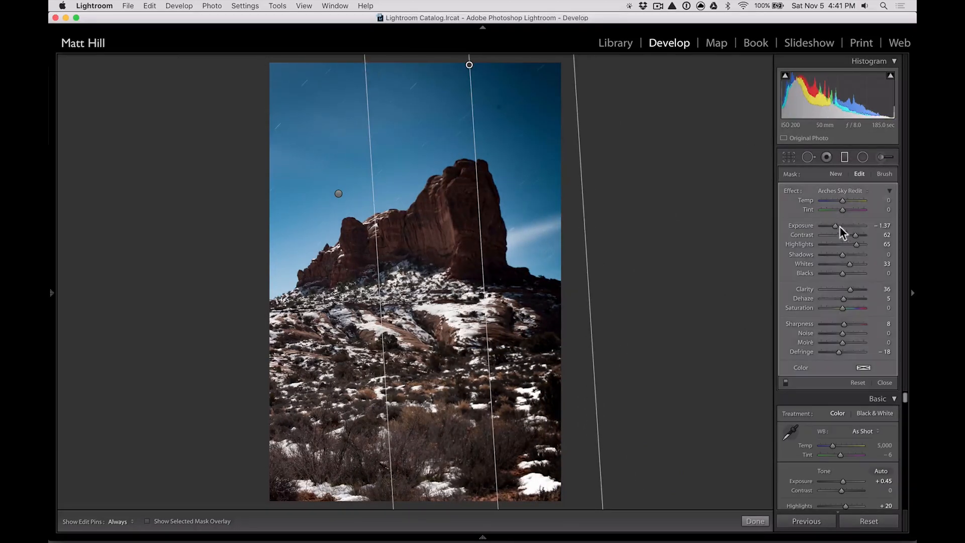
left_click(847, 191)
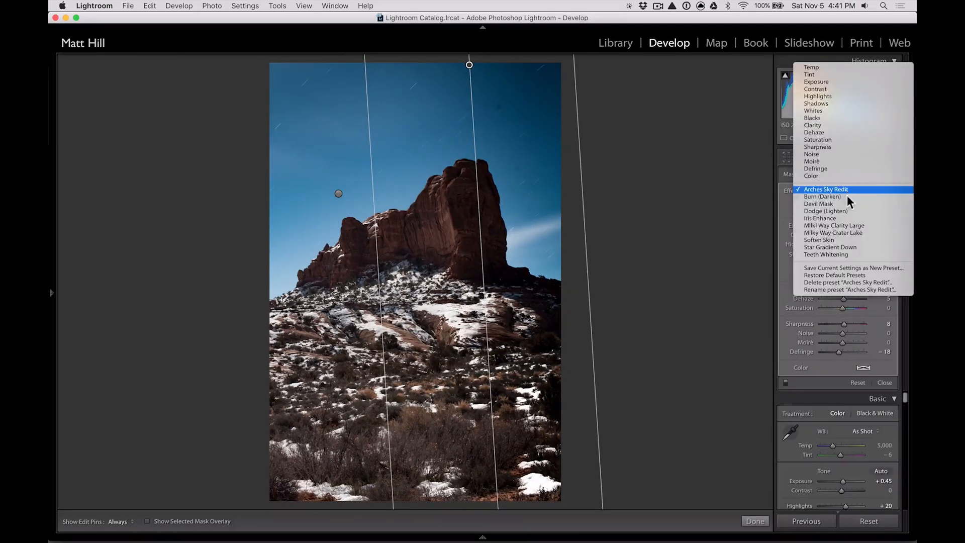
left_click(865, 233)
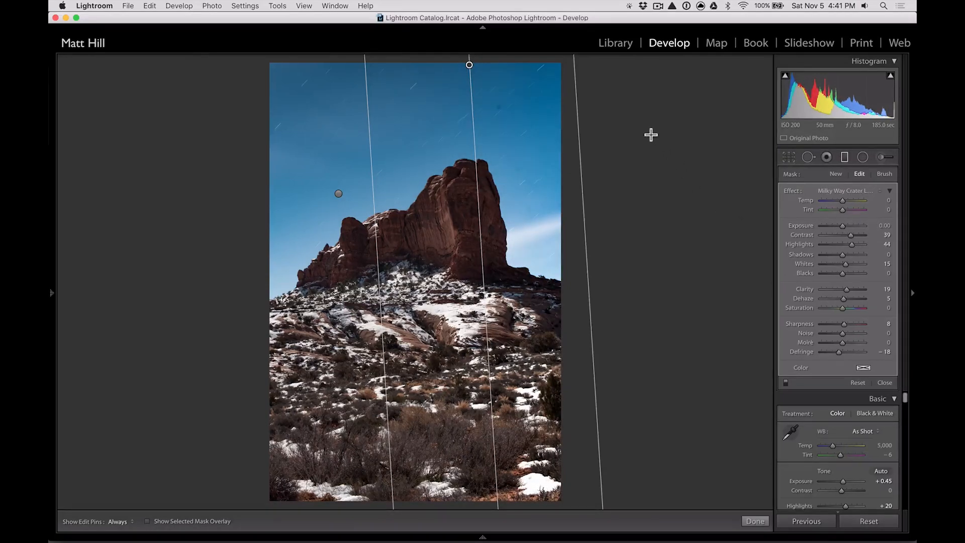
left_click(845, 157)
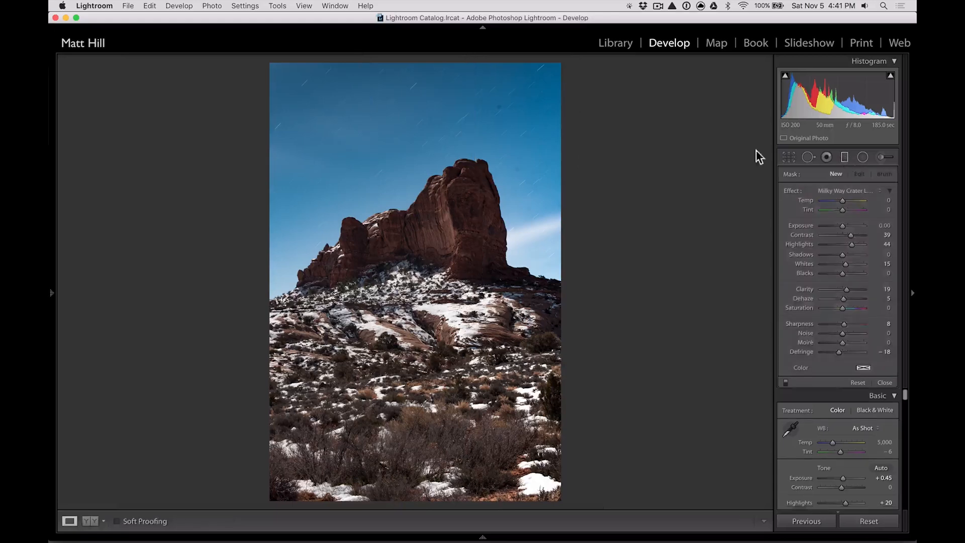
Heal the three dark dust spots in the sky above and right of the butte's peak with Spot Removal, and fit the photo in view again.
left_click(514, 118)
left_click_drag(515, 116, 516, 187)
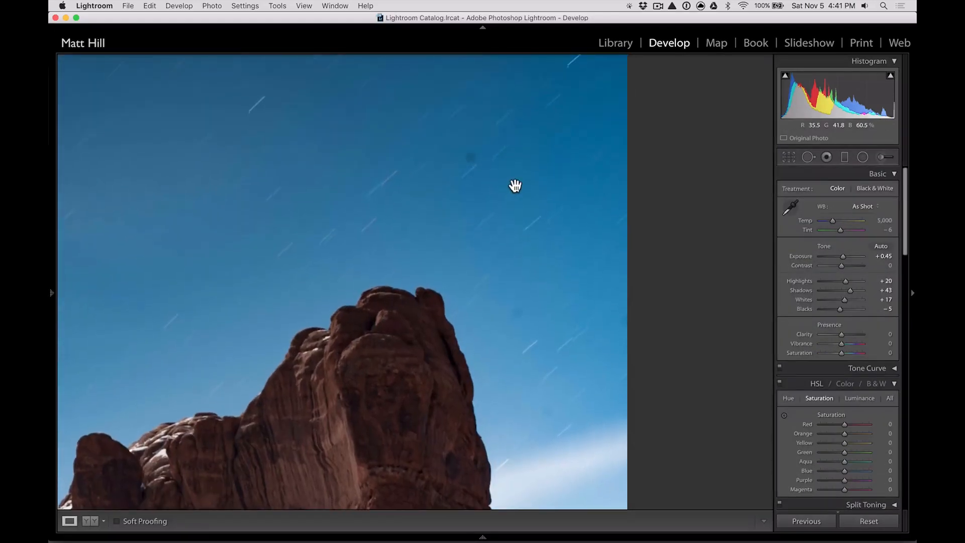
left_click_drag(347, 185, 442, 196)
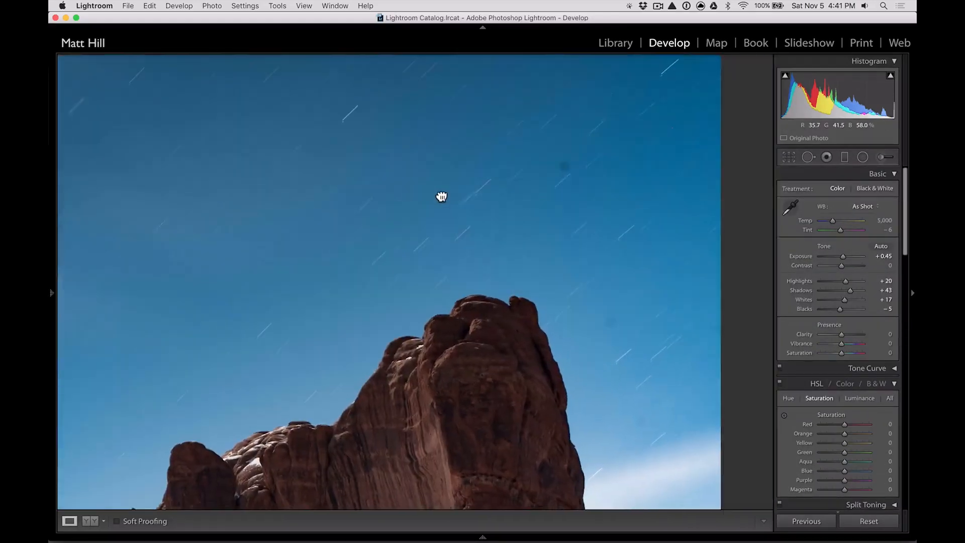
left_click(809, 157)
scroll(566, 164, "down", 4)
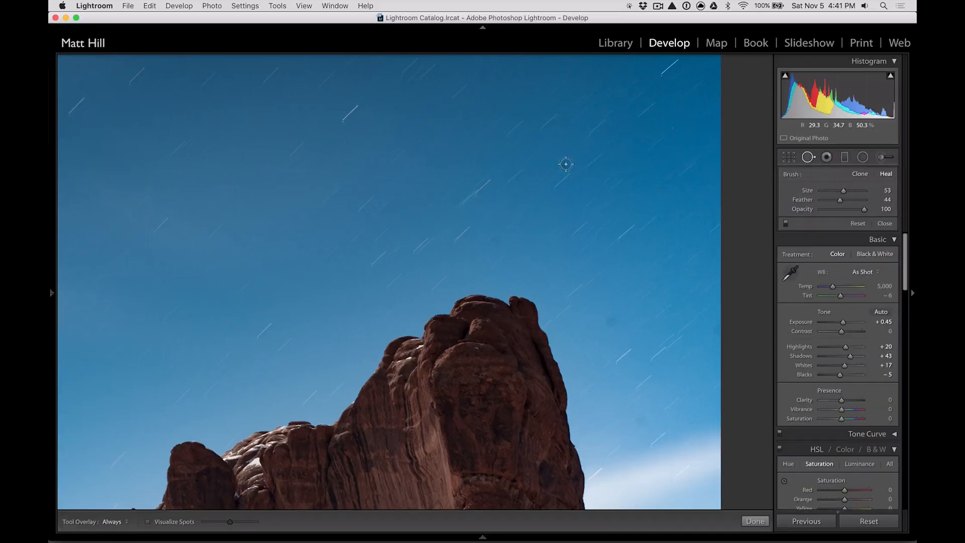
left_click(566, 166)
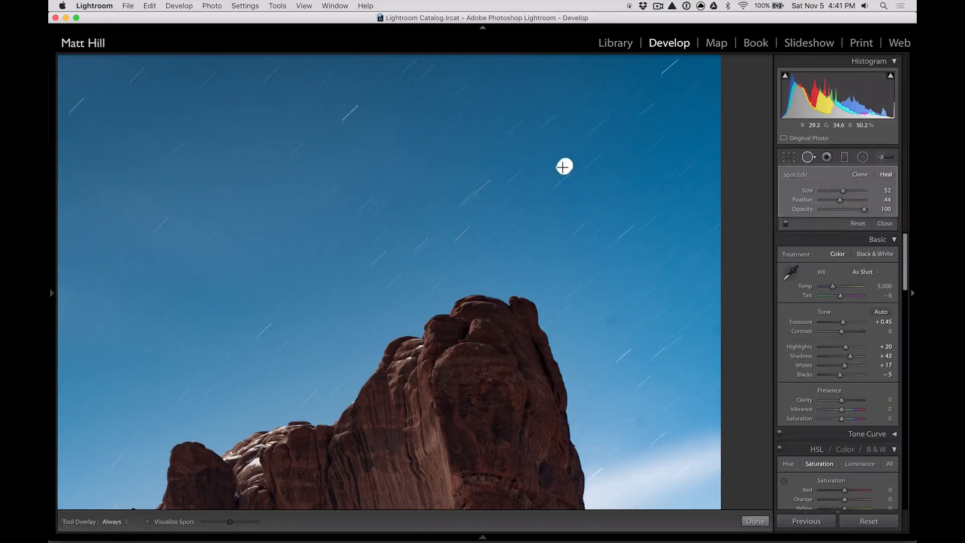
left_click(612, 321)
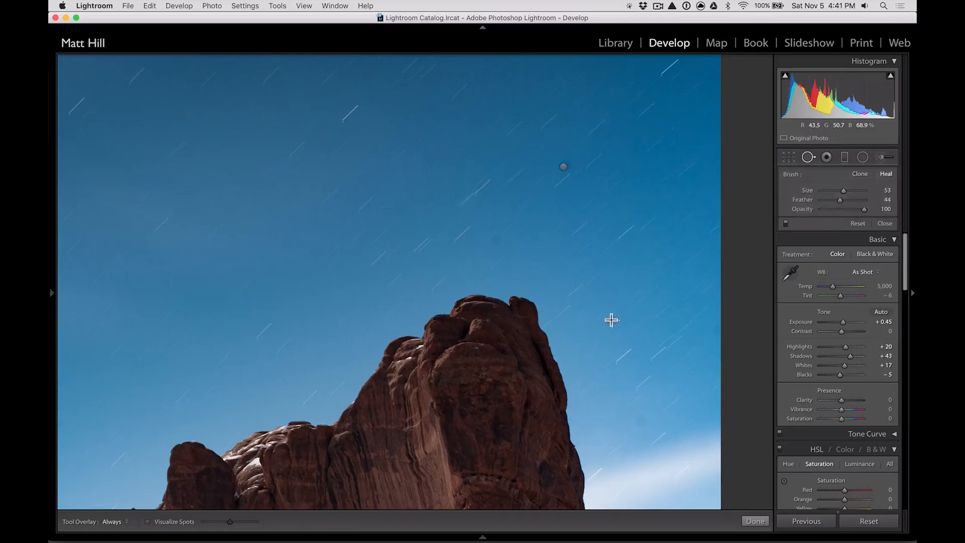
left_click(641, 423)
left_click(642, 423)
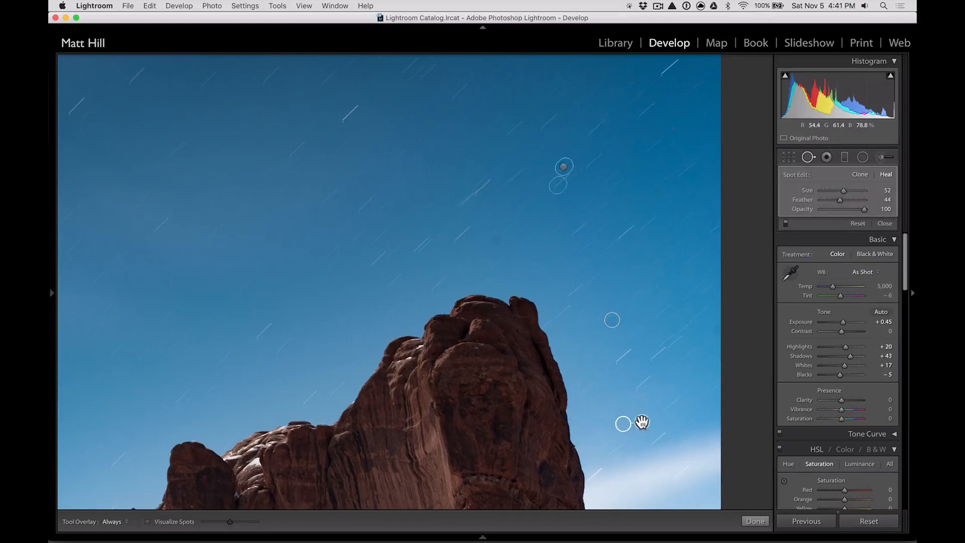
left_click(808, 158)
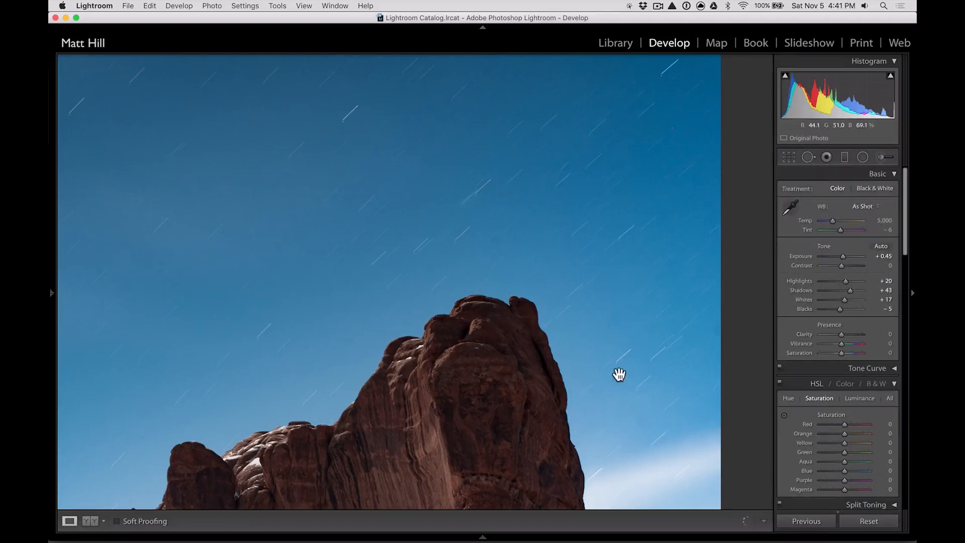
left_click(623, 254)
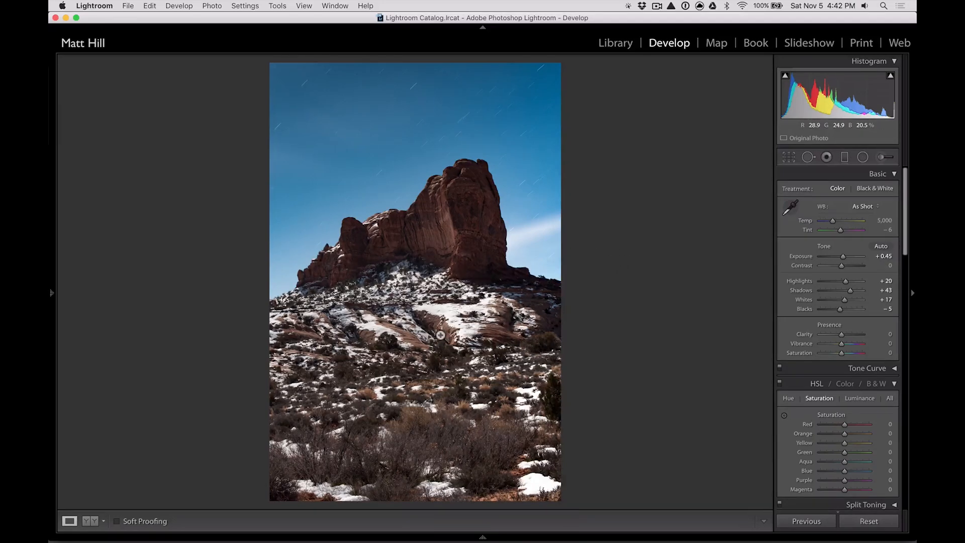
Open a copy of the butte photo with Lightroom adjustments in Silver Efex Pro 2.
right_click(442, 335)
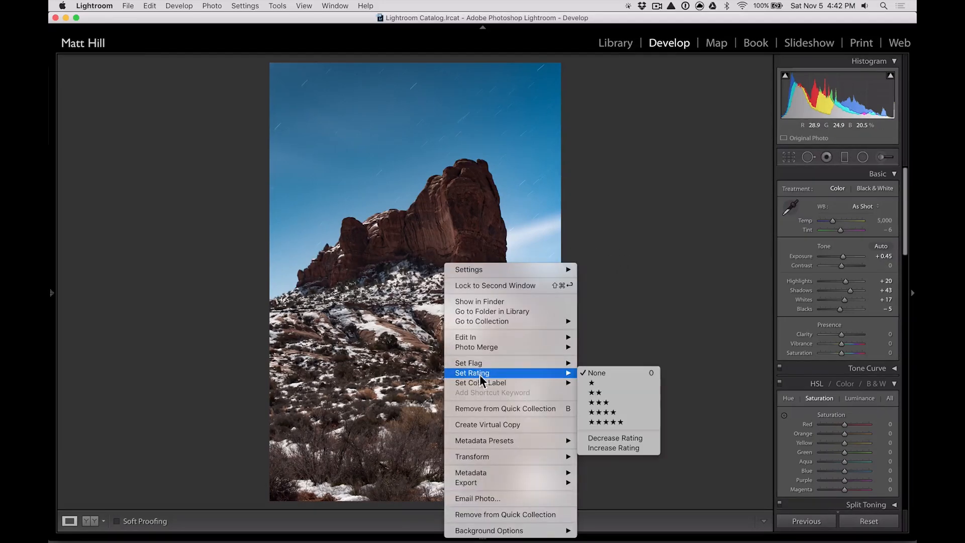
mouse_move(504, 339)
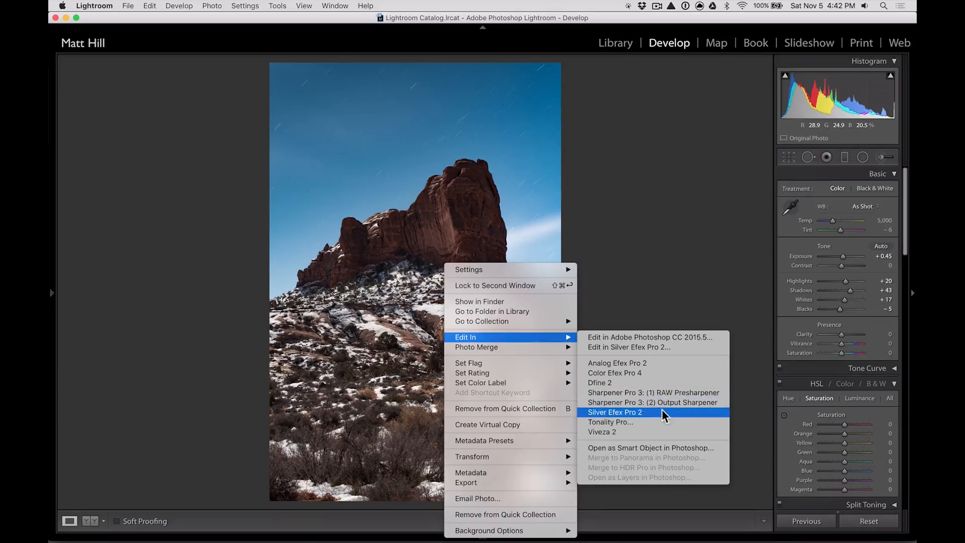
left_click(664, 413)
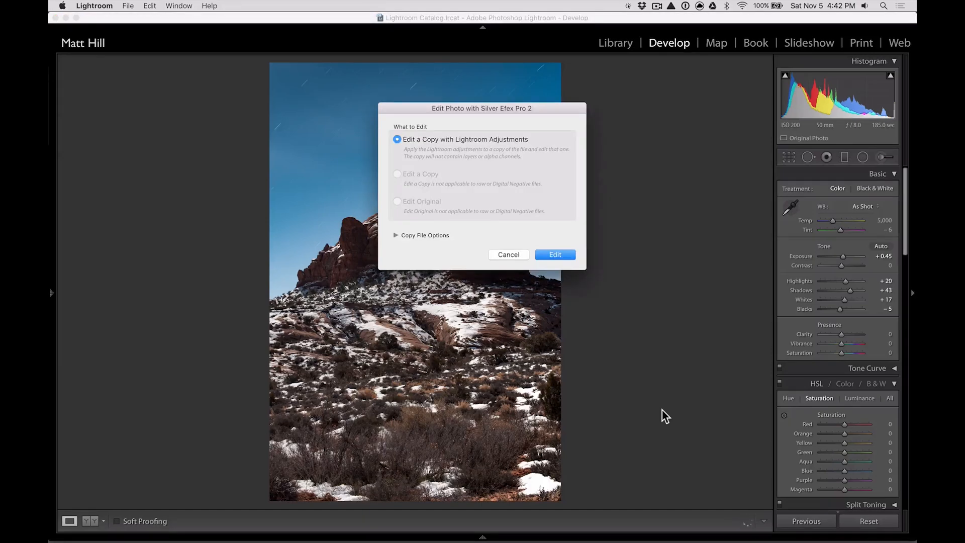
key("Return")
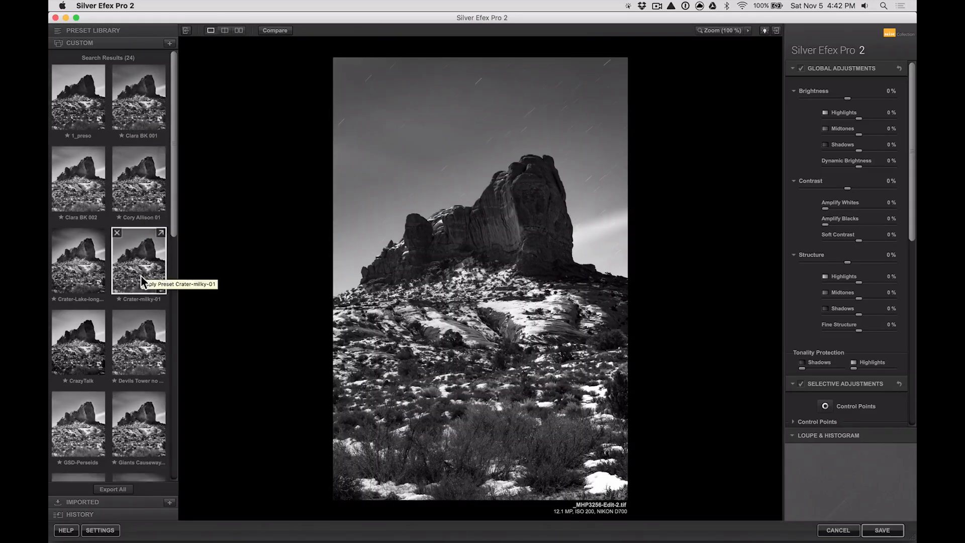
Try the two custom presets in the library's second row on the photo and return to the first of them.
scroll(140, 351, "down", 2)
scroll(140, 351, "down", 1)
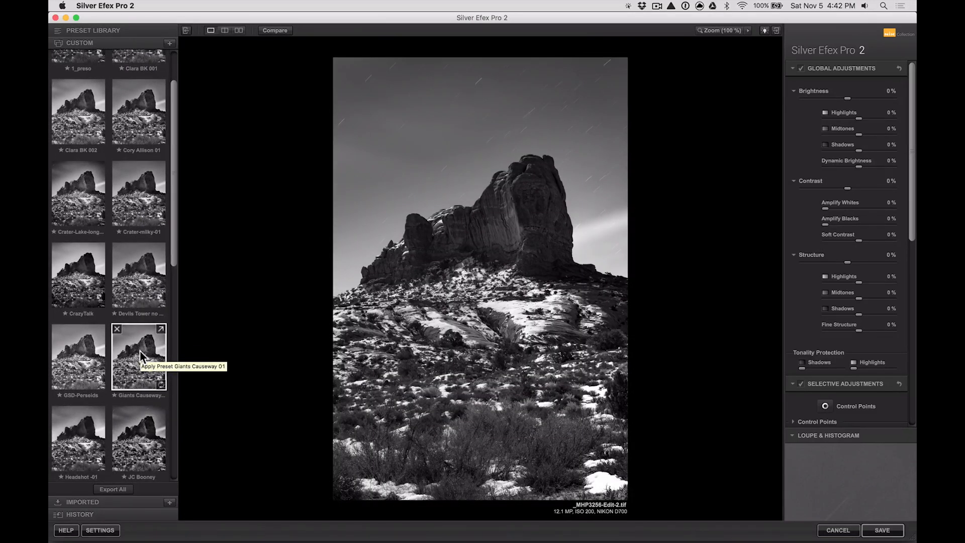
left_click(83, 127)
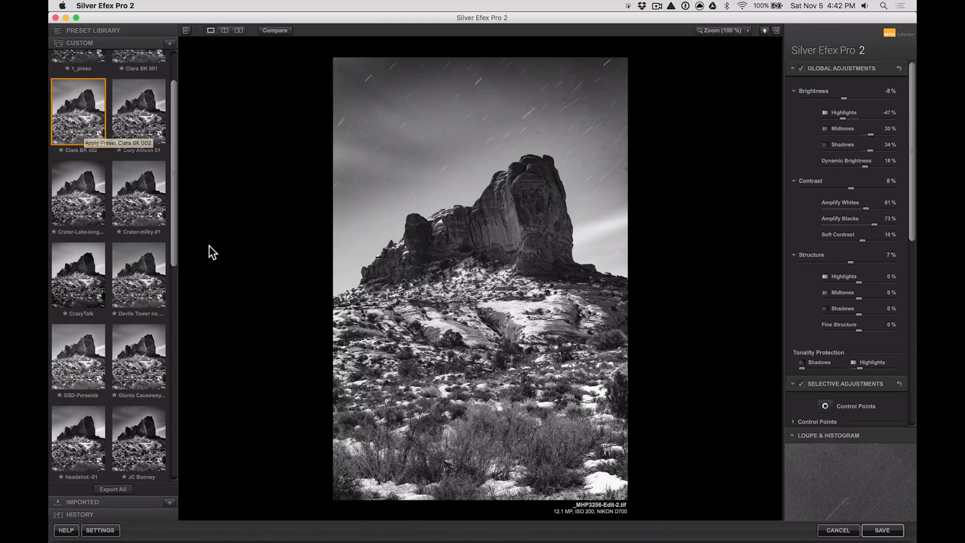
left_click(141, 128)
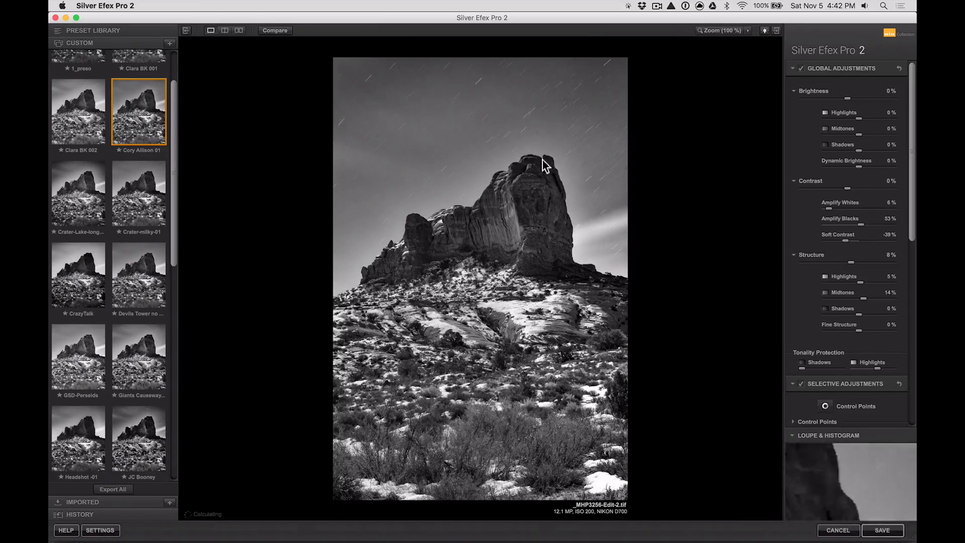
left_click(75, 117)
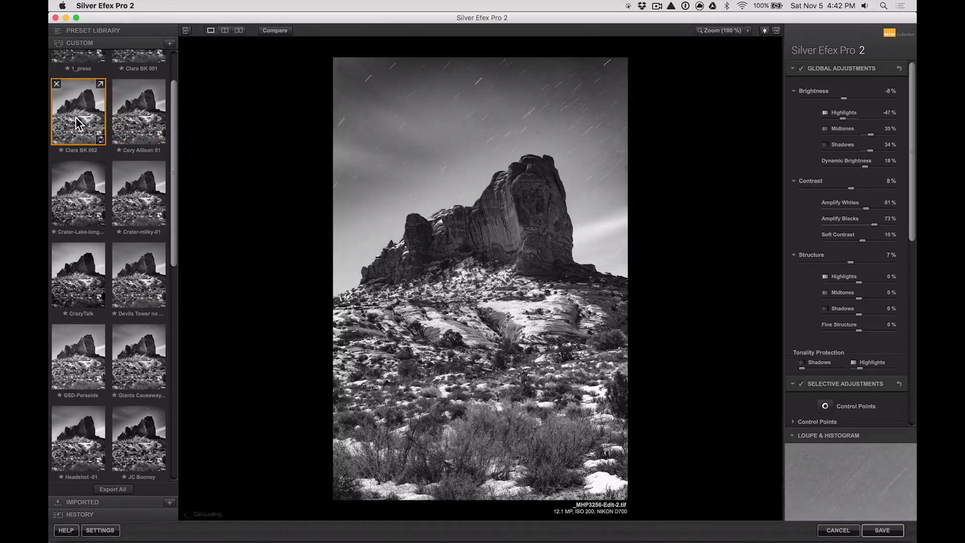
Preview the custom presets one after another from 1_preso onward and apply the Superhero preset to the butte photo.
scroll(81, 71, "up", 1)
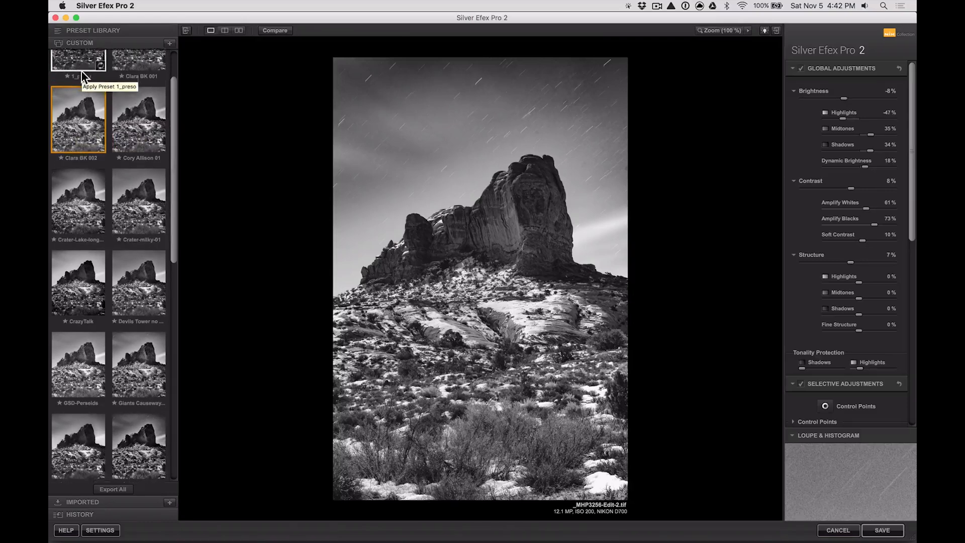
scroll(81, 74, "up", 3)
left_click(82, 78)
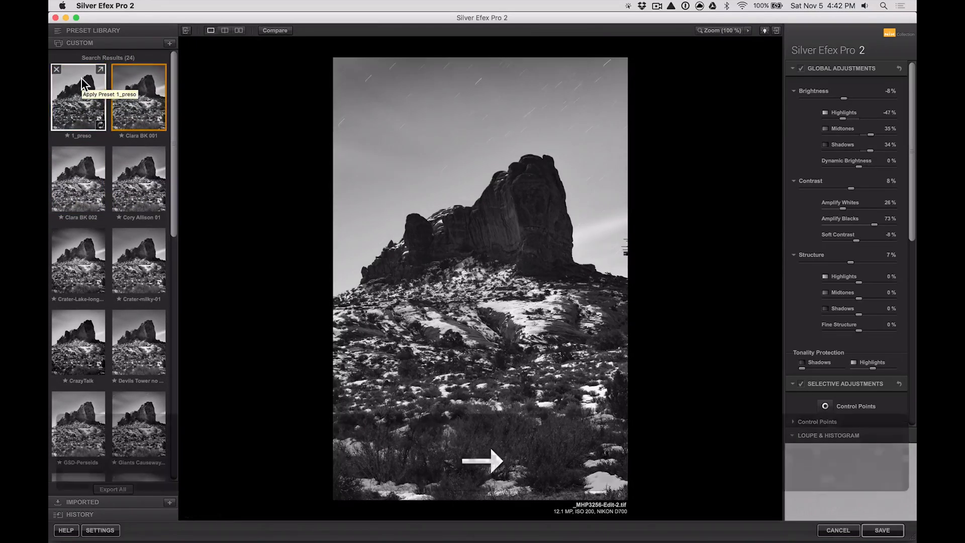
key("Down")
key("Down")
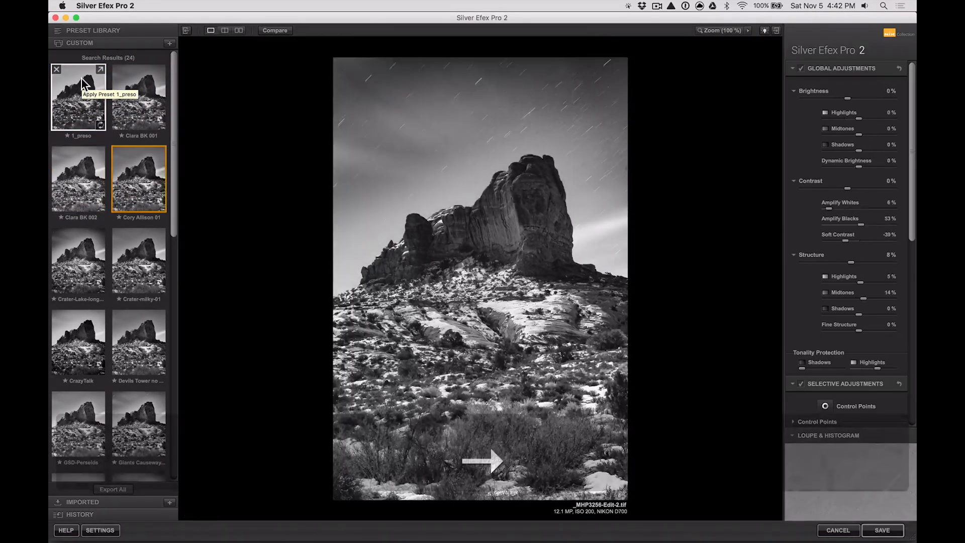
key("Down")
key("Down")
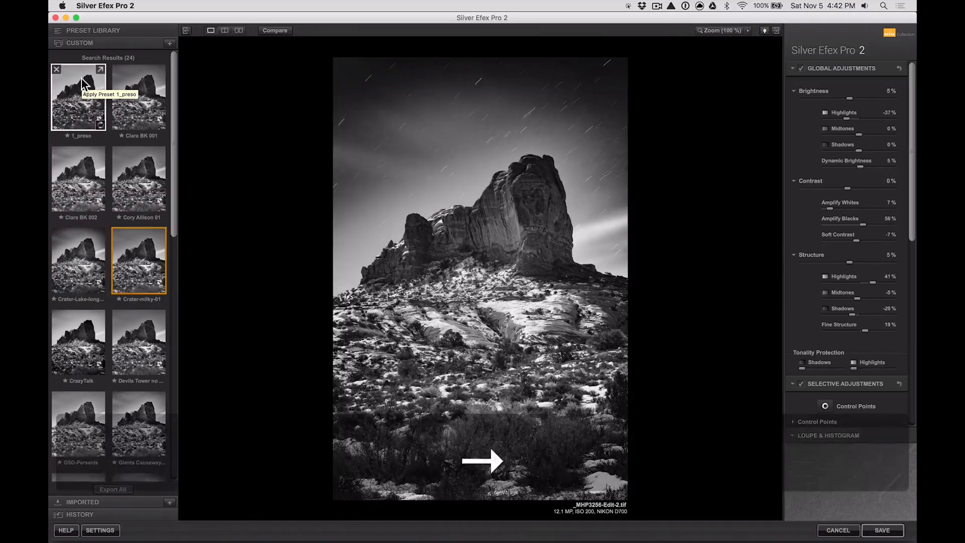
key("Down")
key("Down")
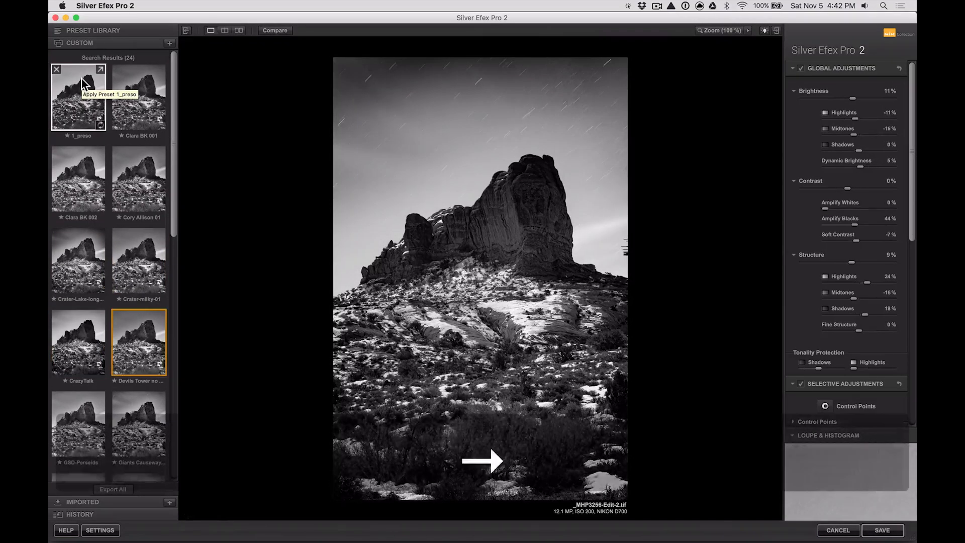
key("Down")
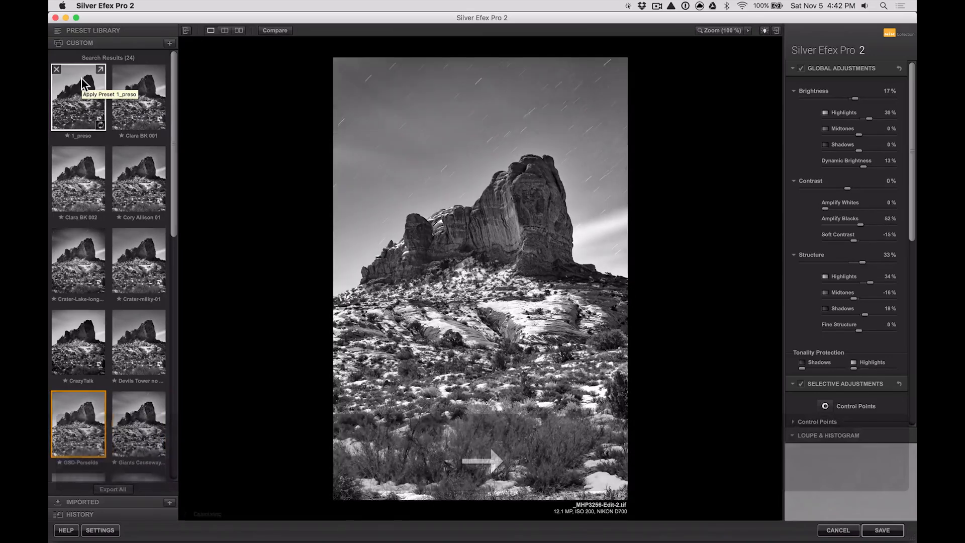
key("Down")
key("Right")
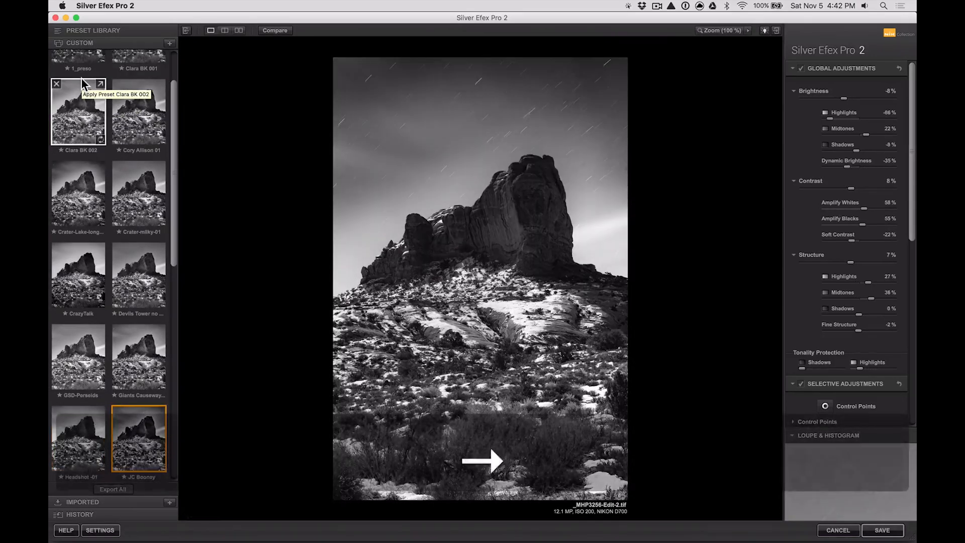
key("Down")
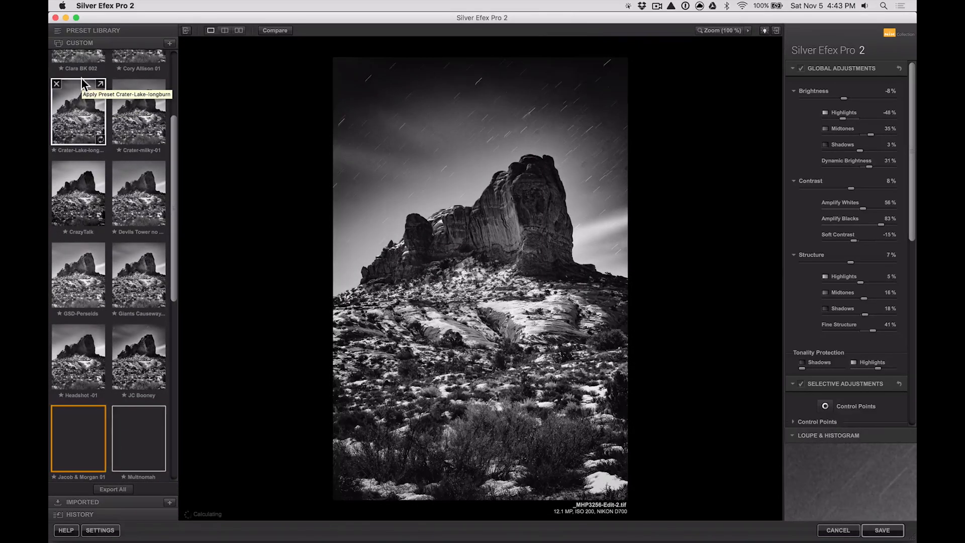
key("Right")
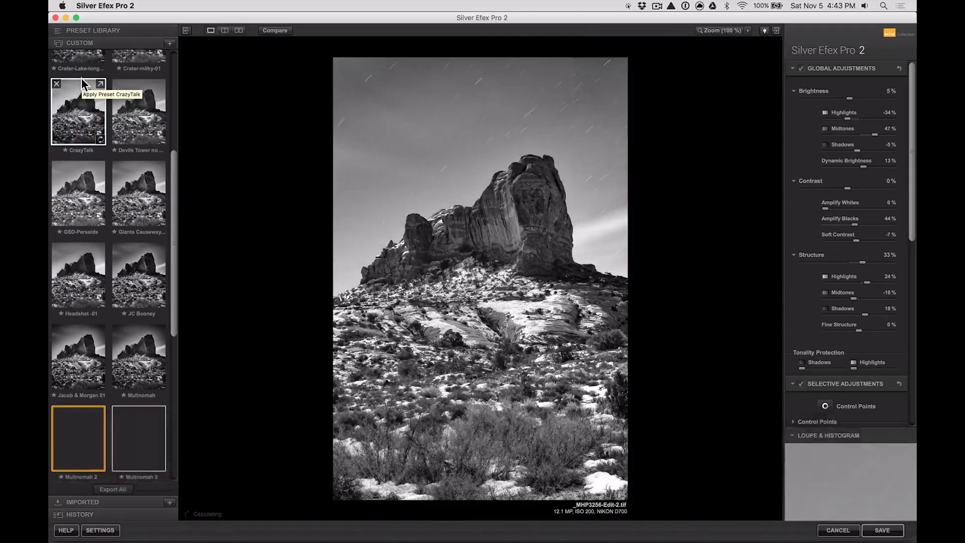
key("Right")
key("Right")
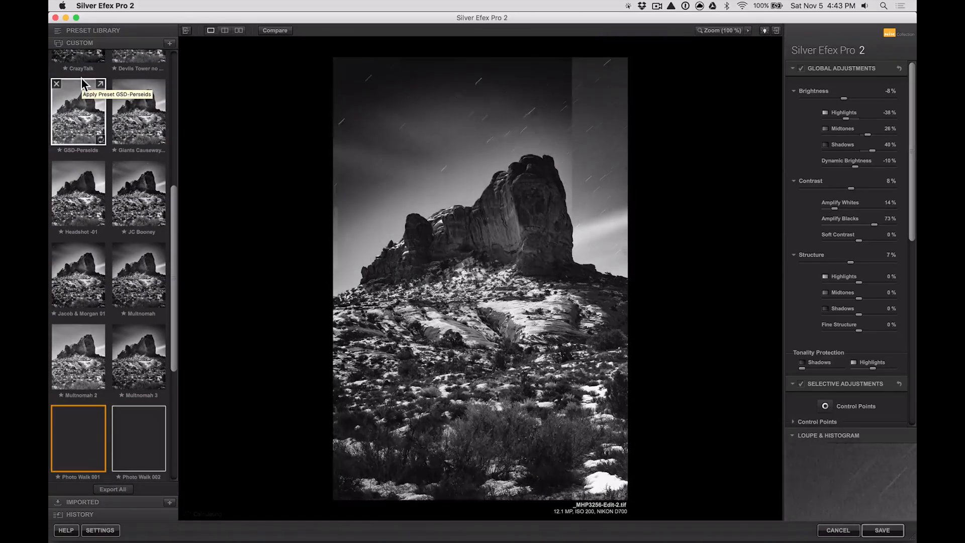
key("Right")
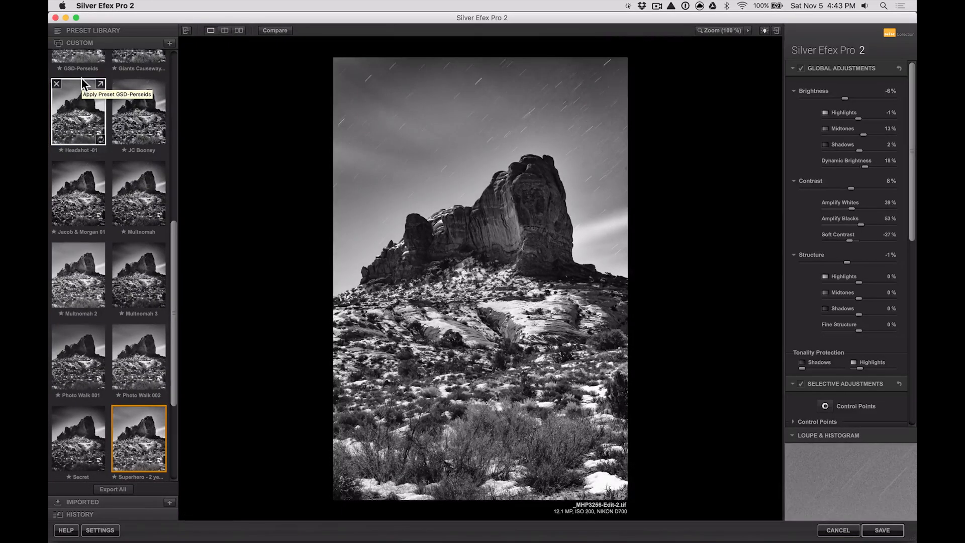
Try the custom presets Tiny D 01, Tower of Power, Woodlawn 001 and midday architecture in turn on the photo.
scroll(137, 285, "down", 1)
scroll(138, 284, "down", 5)
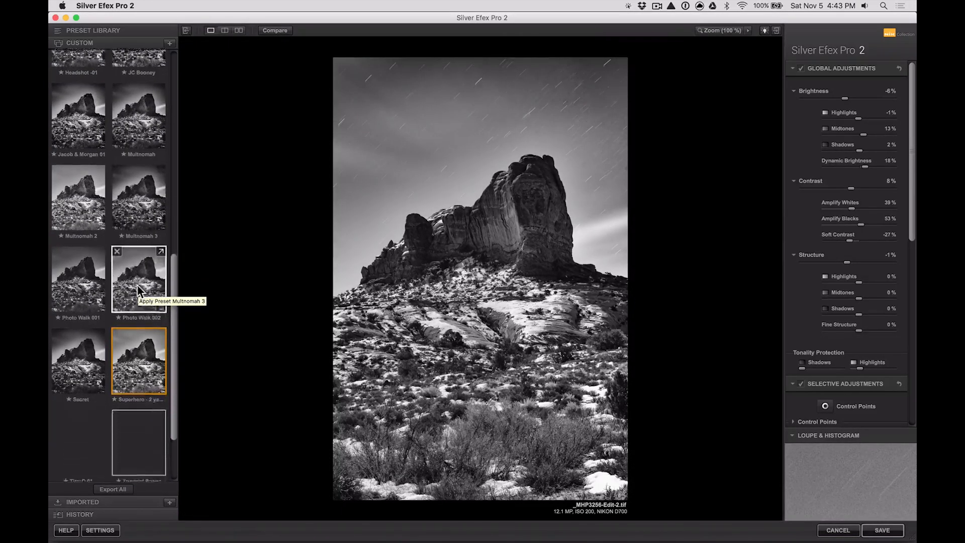
key("Right")
key("Right")
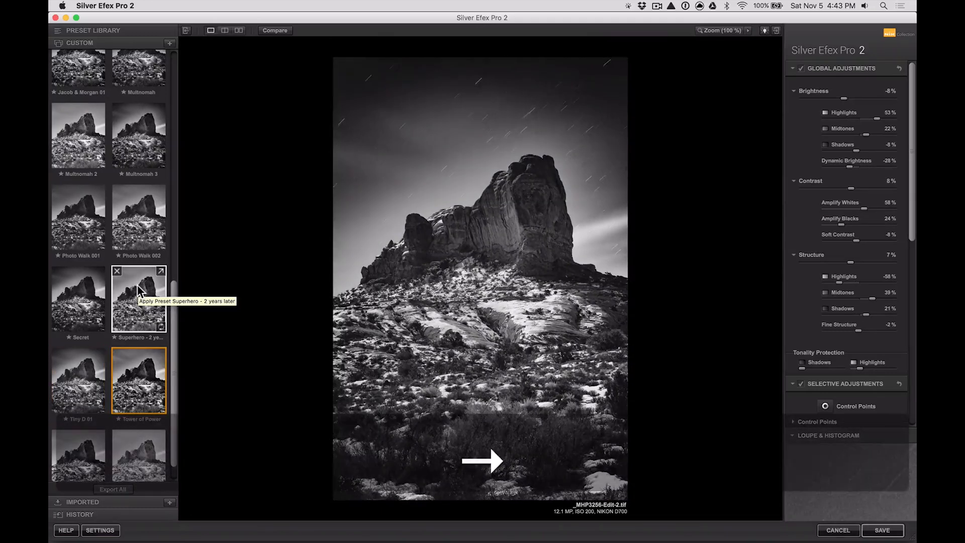
key("Right")
key("Right")
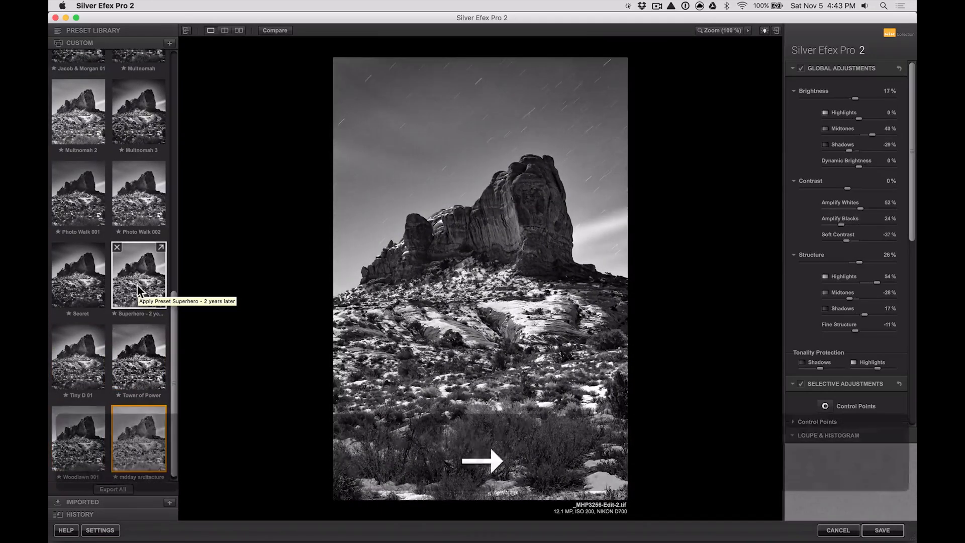
Compare the Woodlawn 001 preset with its neighbours, apply Woodlawn 001, and inspect the sky at 100%.
key("Left")
key("Right")
key("Right")
key("Left")
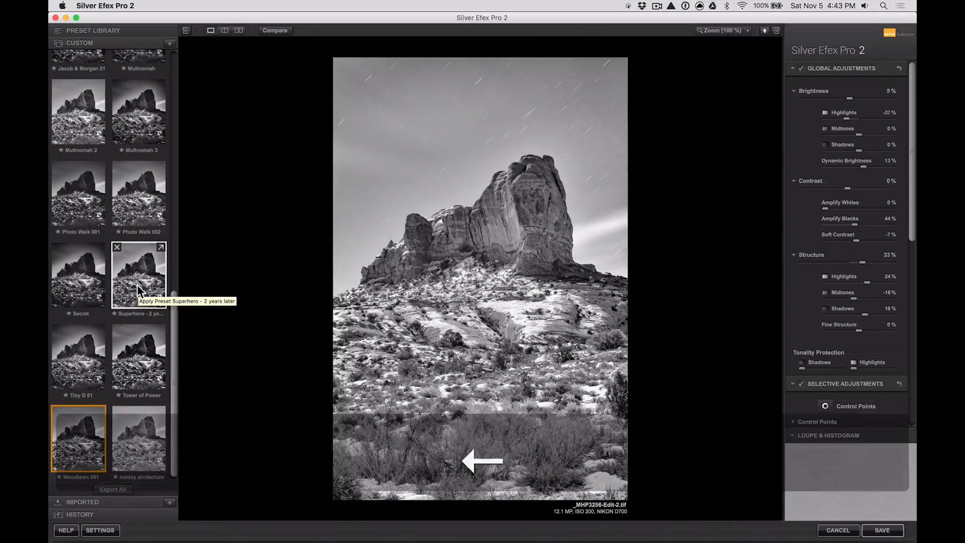
key("Left")
key("Right")
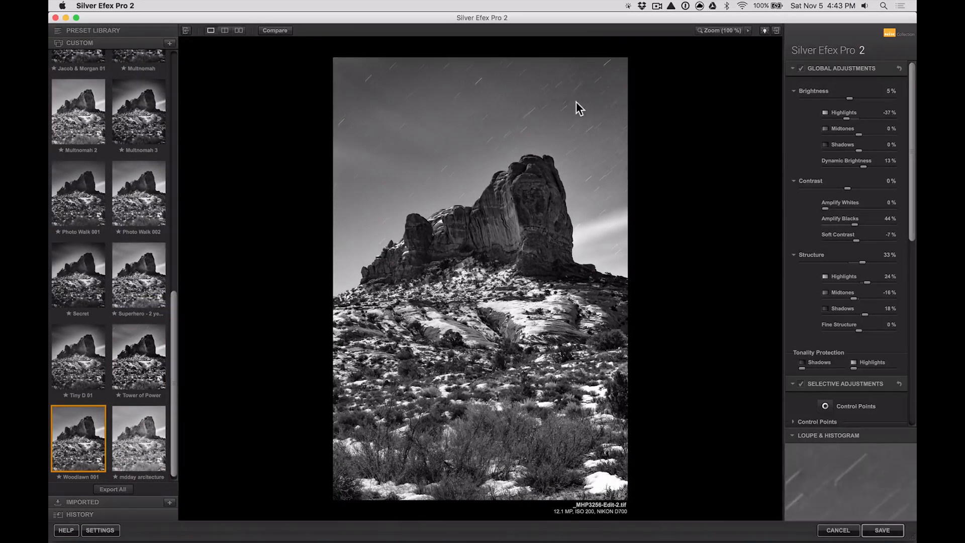
left_click(726, 31)
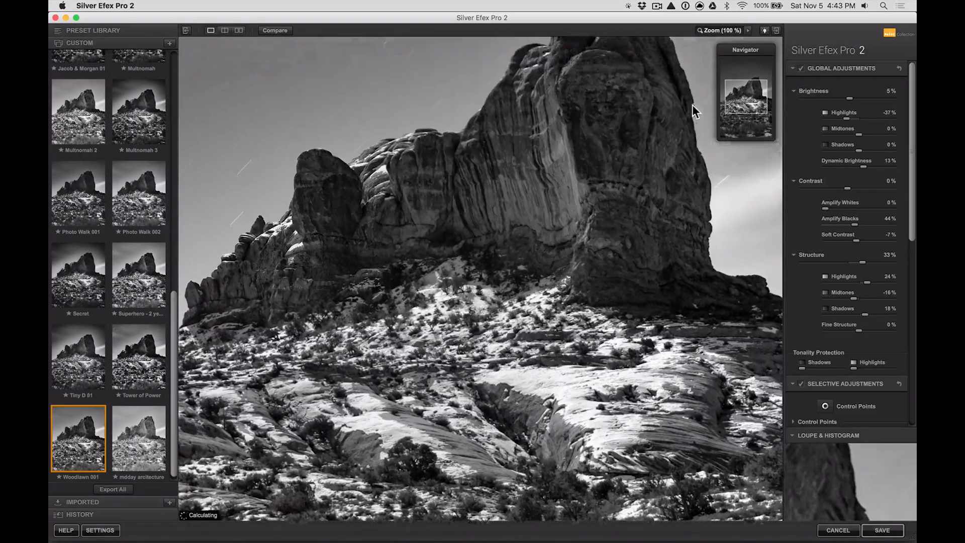
scroll(694, 110, "up", 5)
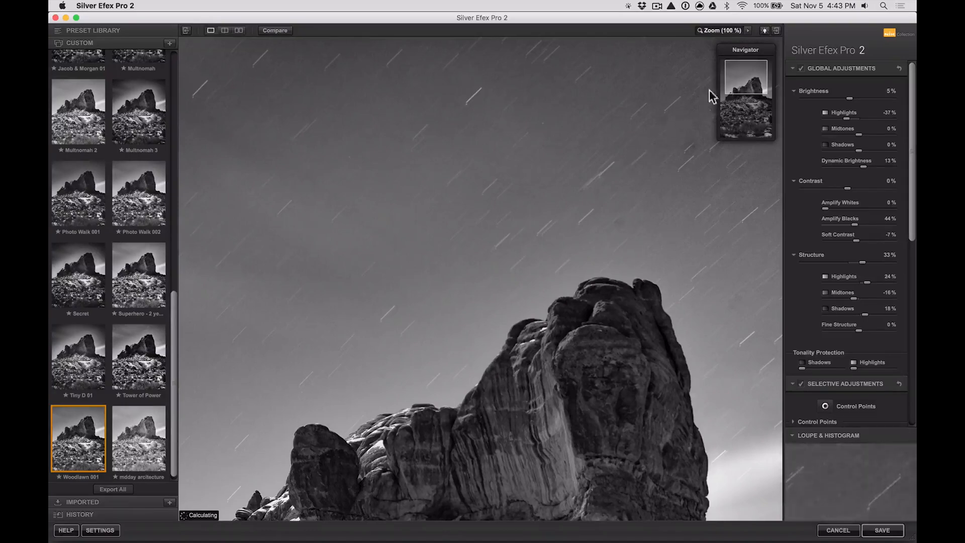
left_click(727, 33)
Step through the custom presets from 1_preso onward and apply the Devils Tower preset.
scroll(78, 132, "up", 10)
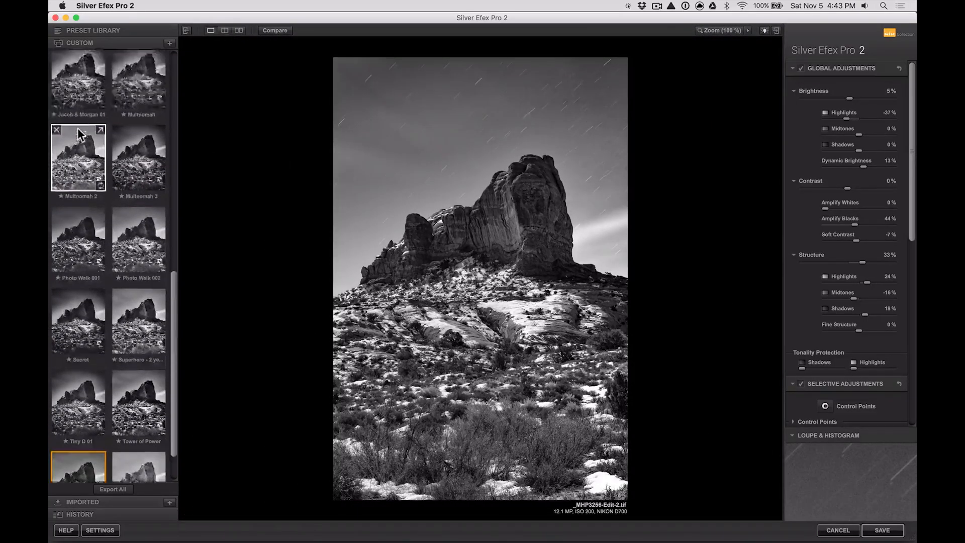
left_click(77, 104)
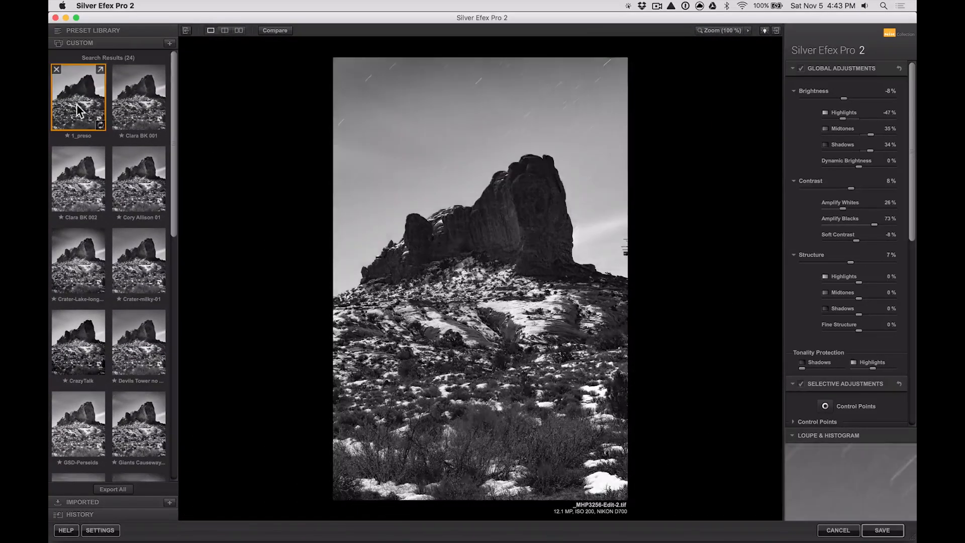
key("Right")
key("Right")
key("Right")
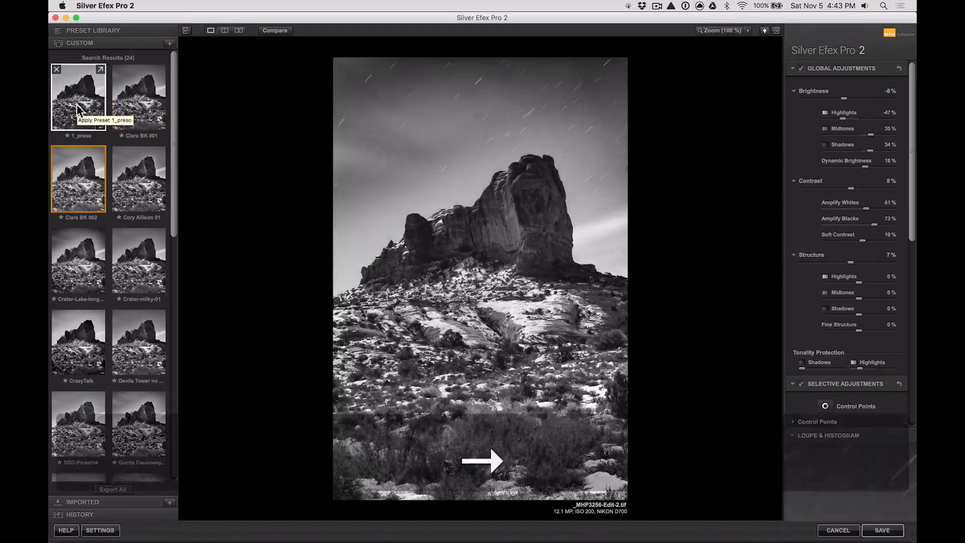
key("Right")
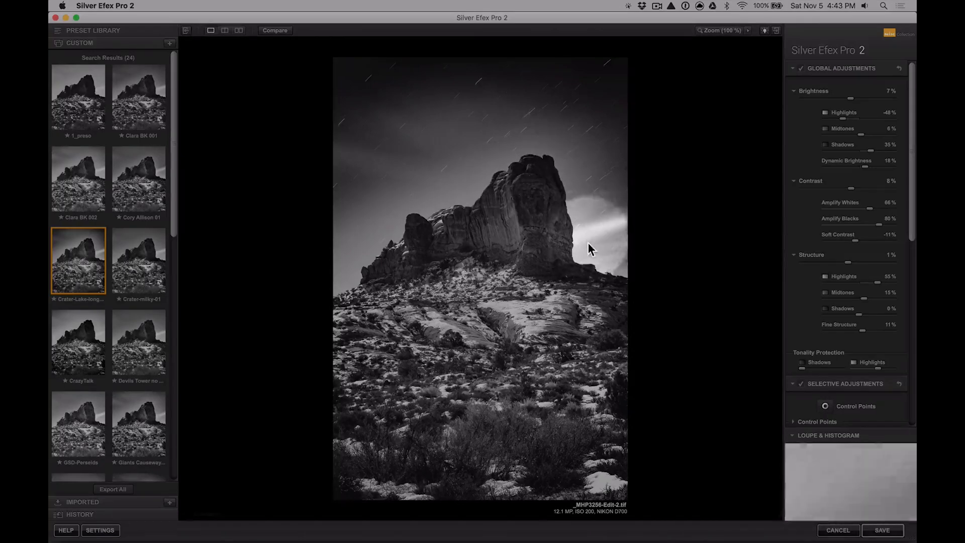
key("Right")
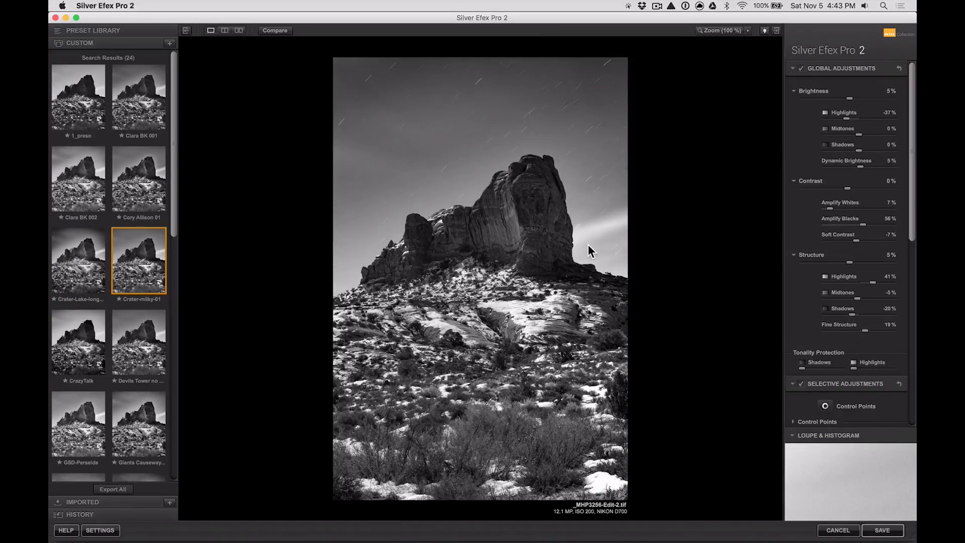
key("Right")
key("Right")
key("Right")
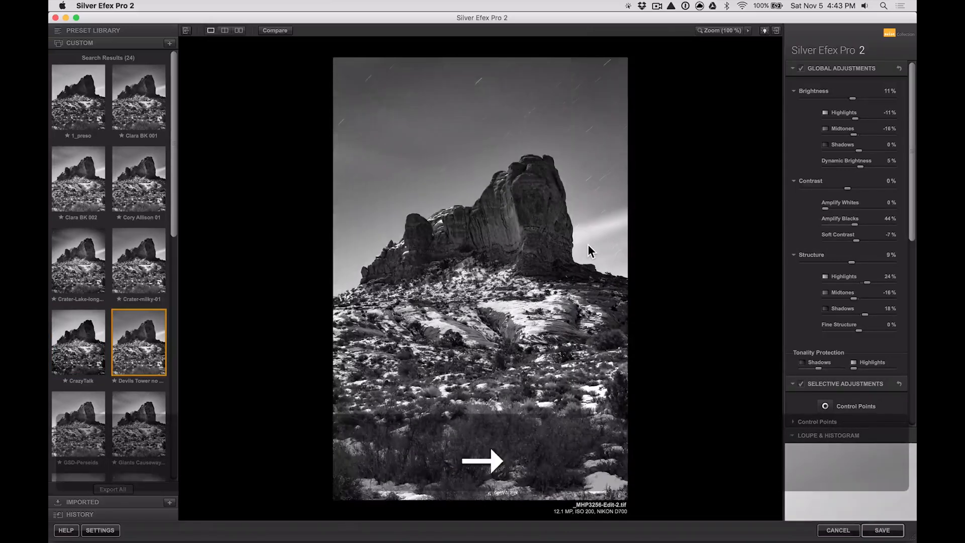
key("Left")
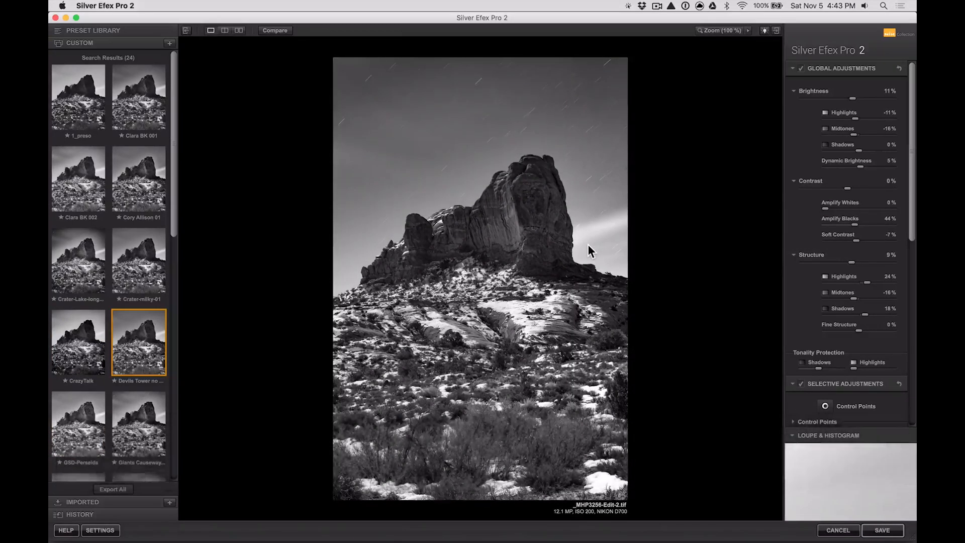
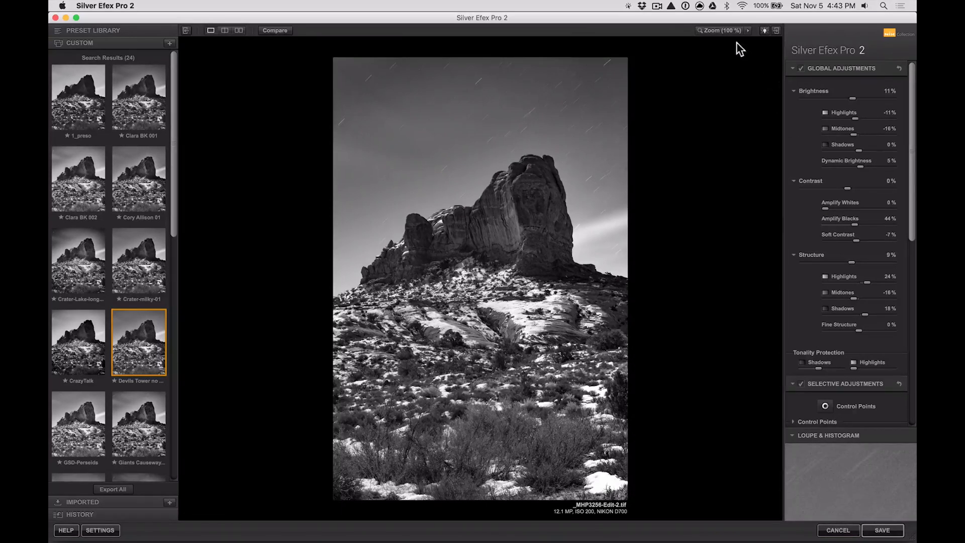
Add a control point on the butte's light striped face, adjust its radius, and raise its Structure.
left_click(730, 30)
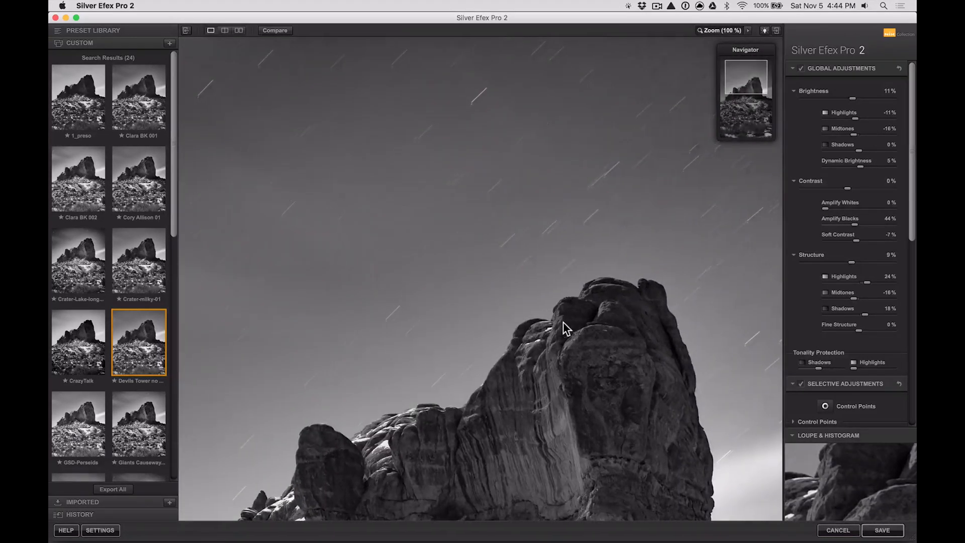
scroll(563, 322, "left", 2)
scroll(563, 321, "down", 5)
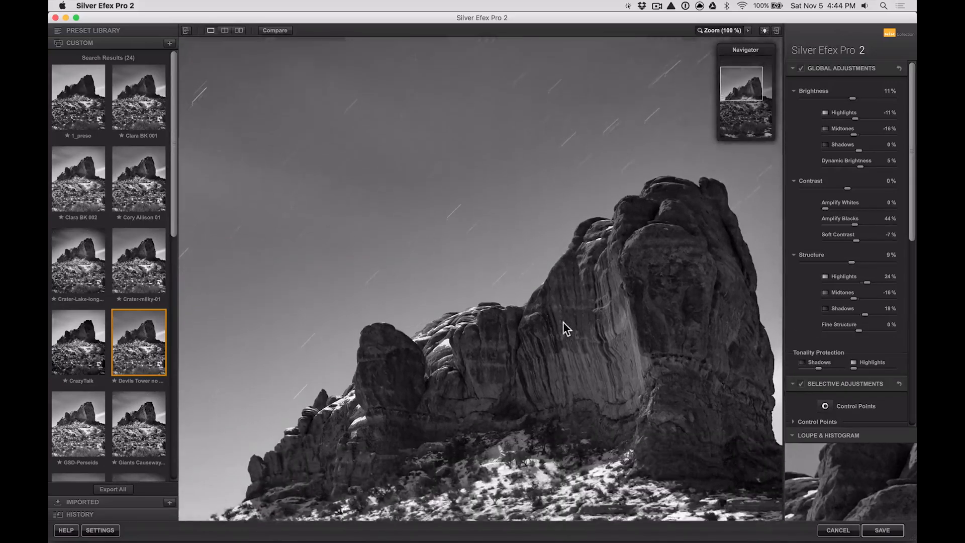
scroll(563, 321, "down", 3)
scroll(563, 322, "right", 3)
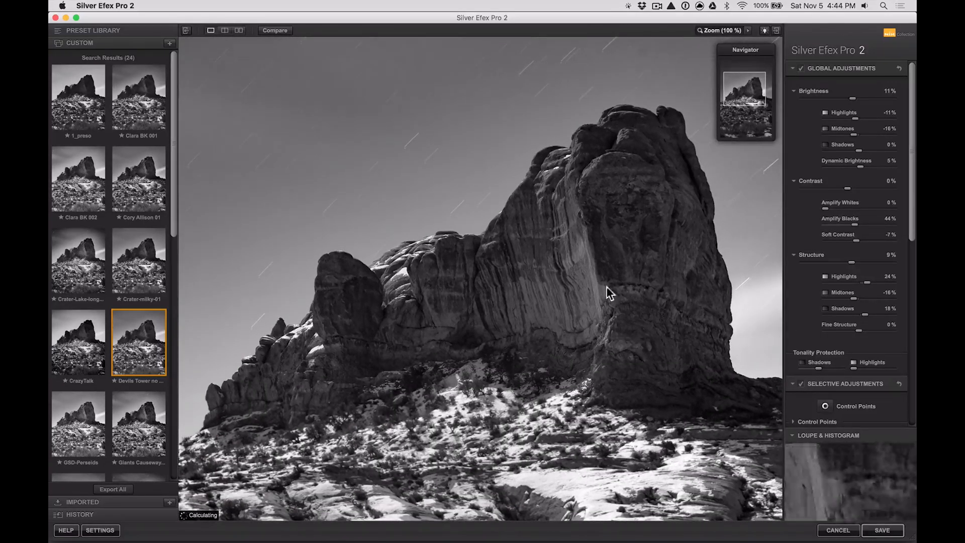
left_click(827, 407)
left_click(564, 293)
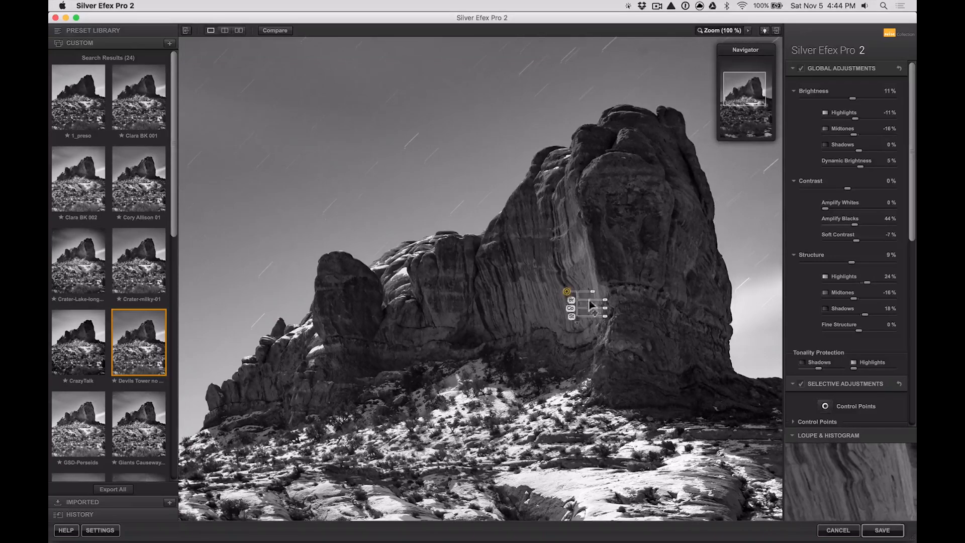
left_click_drag(593, 291, 593, 300)
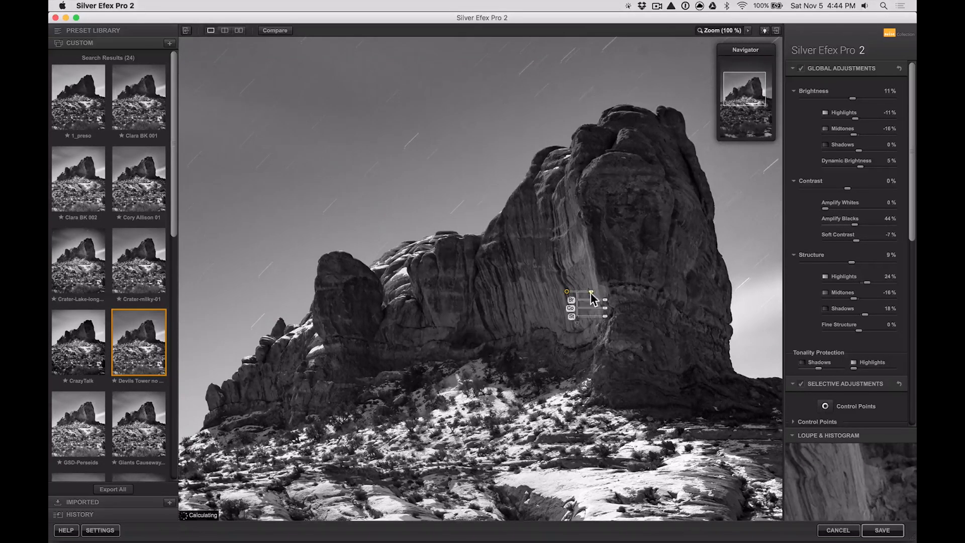
left_click(577, 323)
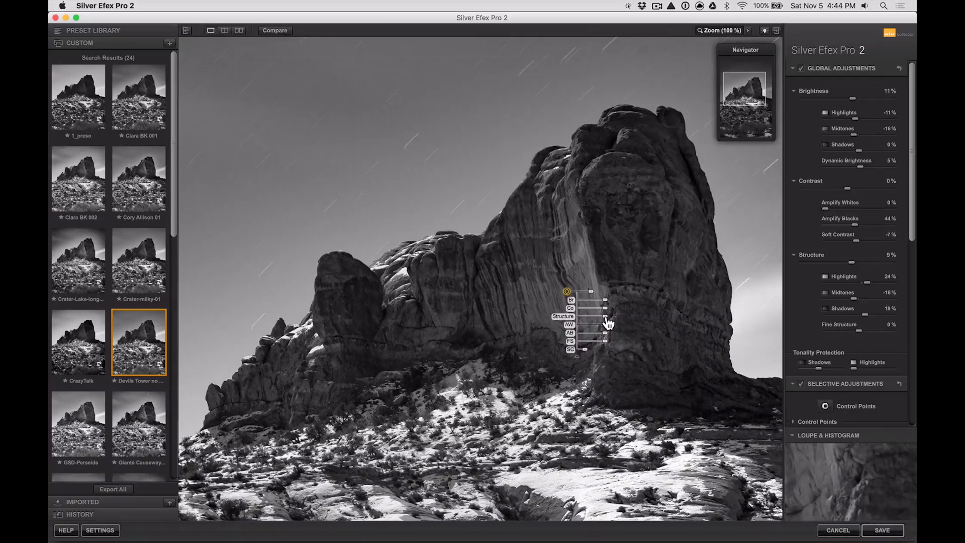
left_click_drag(606, 317, 607, 317)
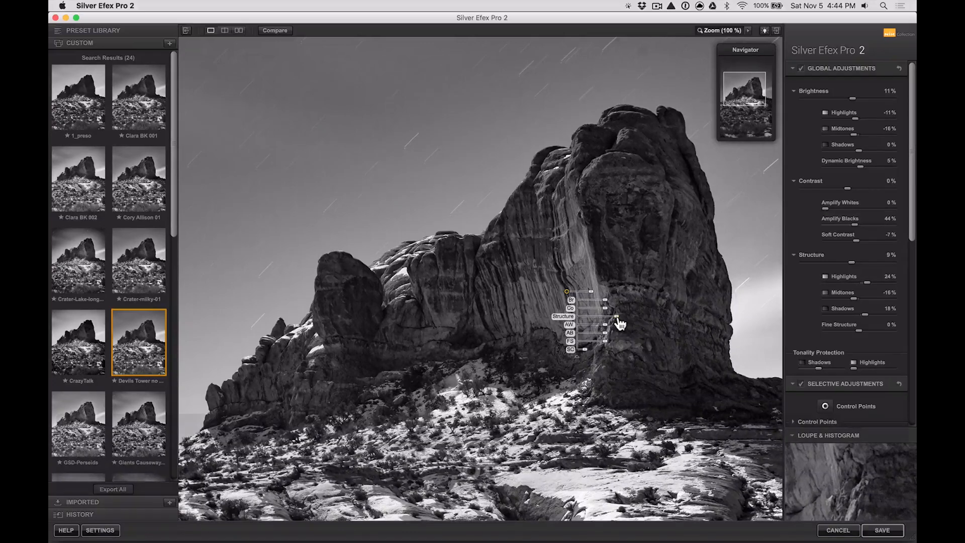
Copy the control point onto the lower and upper parts of the butte's shadowed right side, slightly reducing the lower copy's radius.
key("super+c")
key("super+v")
left_click(686, 325)
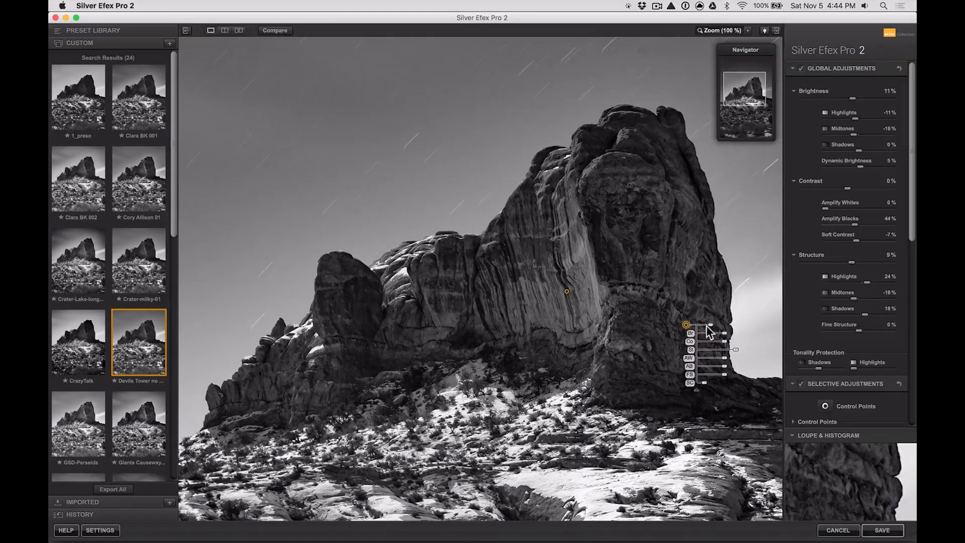
left_click_drag(710, 326, 708, 326)
key("super+v")
left_click(668, 211)
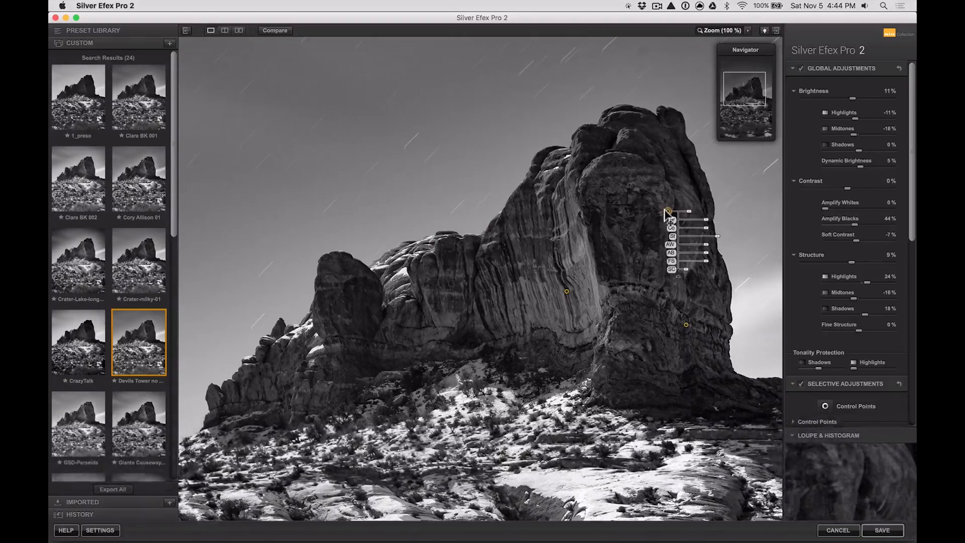
Paste four more copies of the control point, three on the lower left rock formations and one at the main tower's base.
key("super+v")
left_click(408, 327)
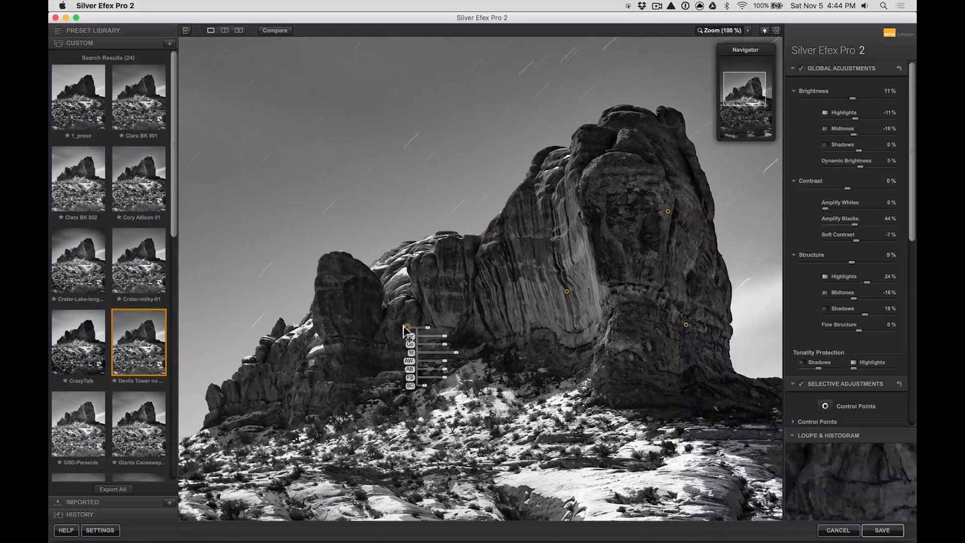
key("super+v")
left_click(317, 368)
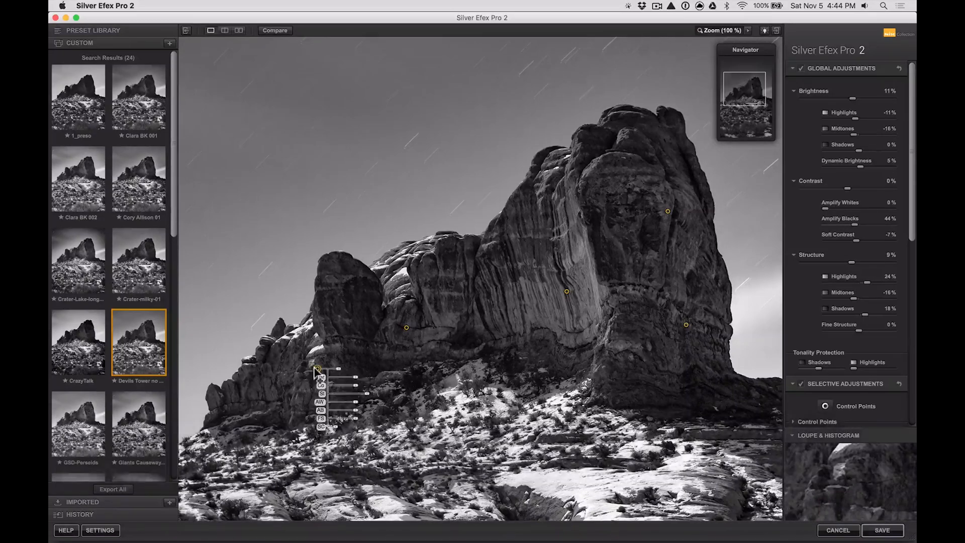
key("super+v")
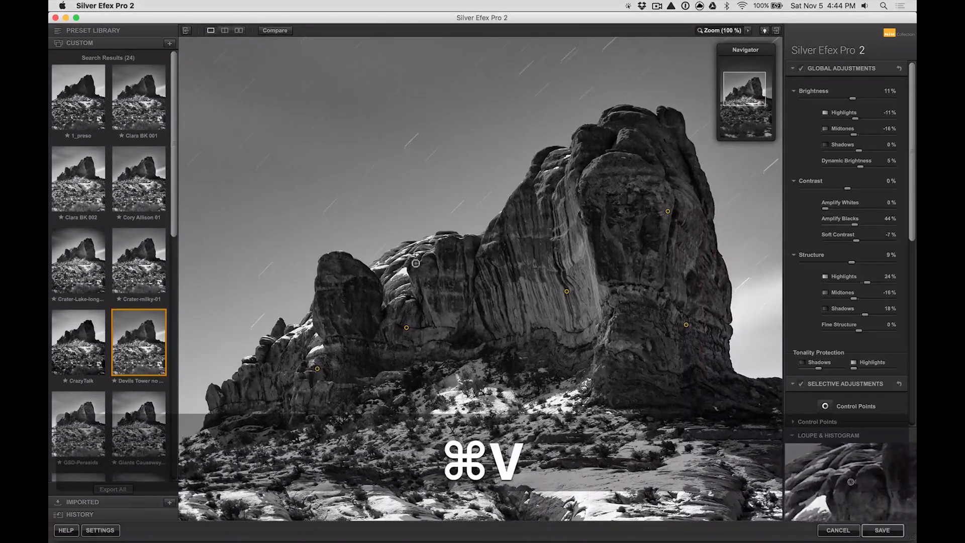
left_click(416, 263)
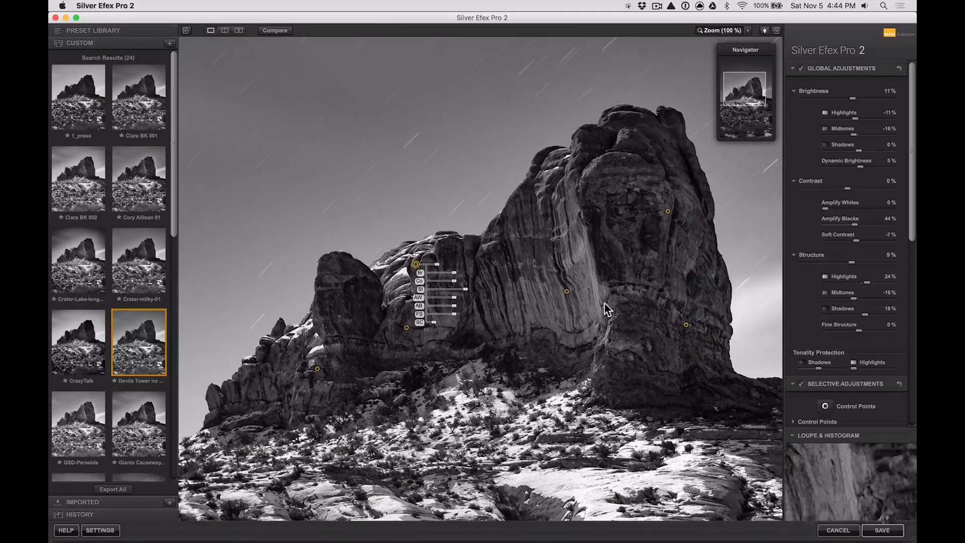
key("super+v")
left_click(639, 383)
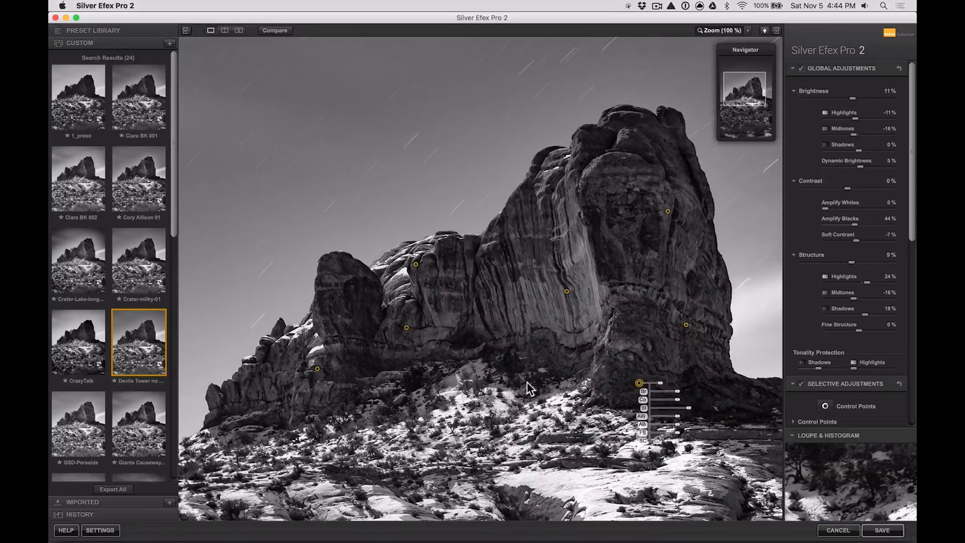
Add a control point in the upper left sky, set its Amplify Blacks to 68%, and enlarge its radius slightly.
left_click_drag(527, 381, 513, 323)
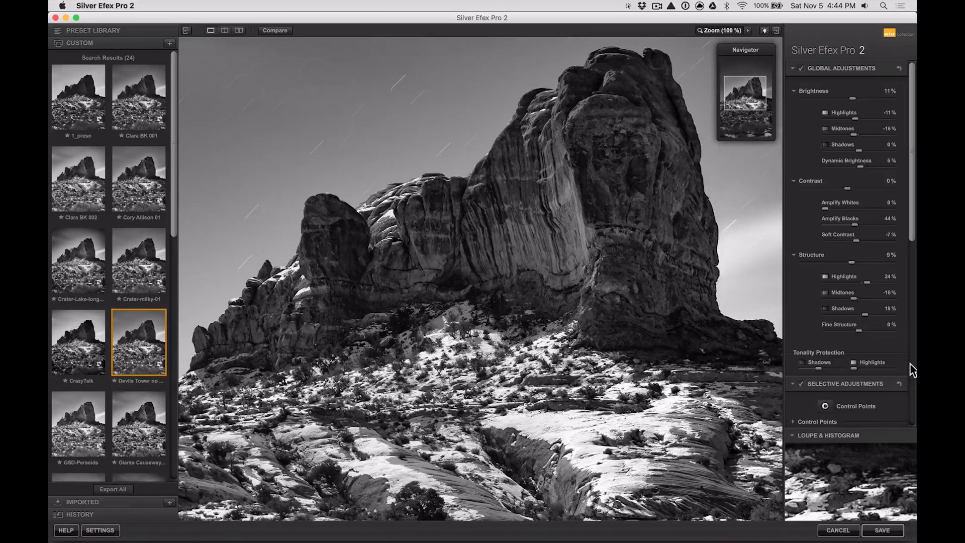
scroll(587, 401, "down", 5)
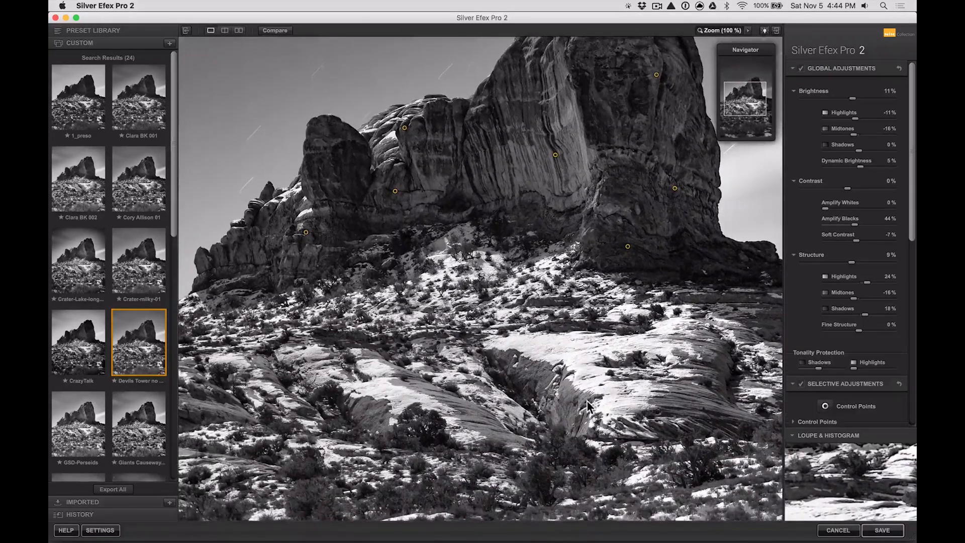
left_click(721, 31)
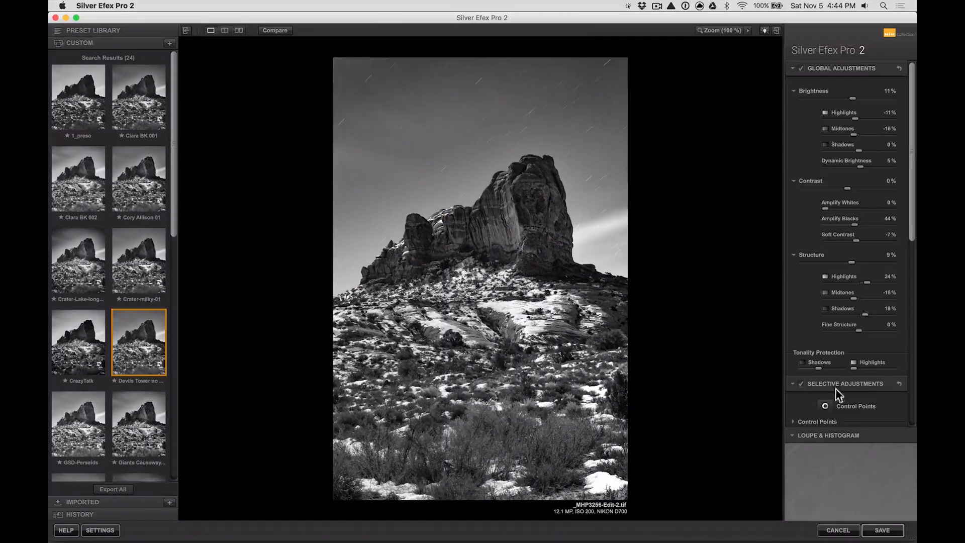
left_click(826, 406)
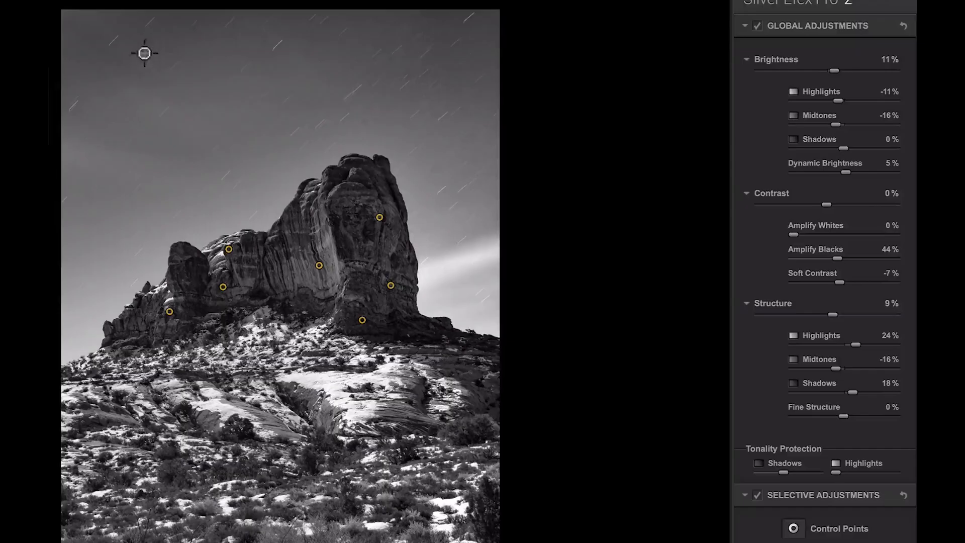
left_click(117, 61)
left_click_drag(157, 63, 177, 62)
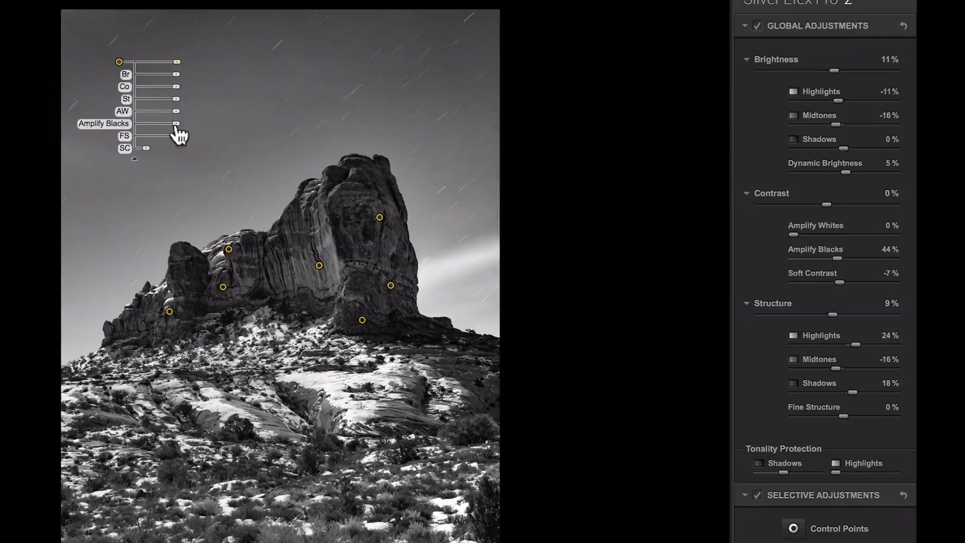
left_click_drag(176, 124, 176, 124)
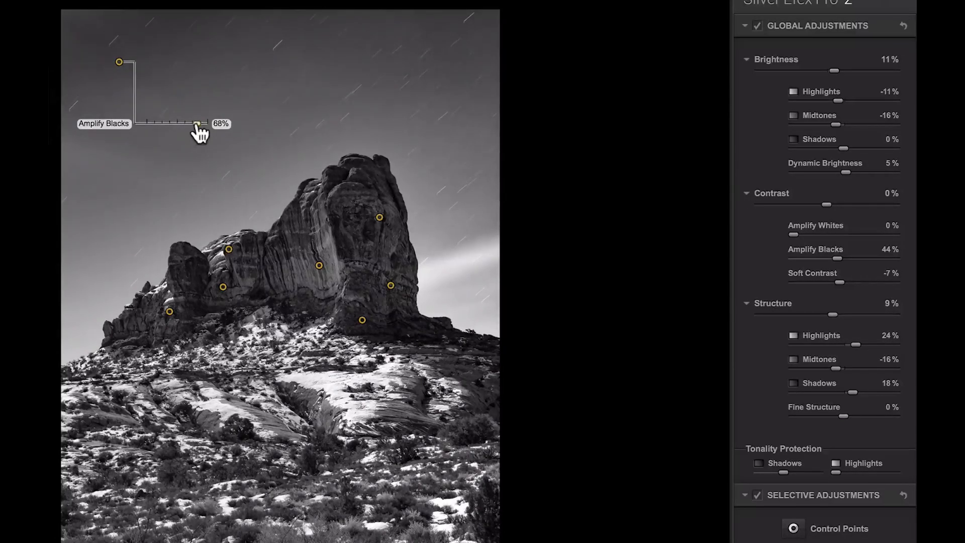
left_click_drag(197, 126, 197, 126)
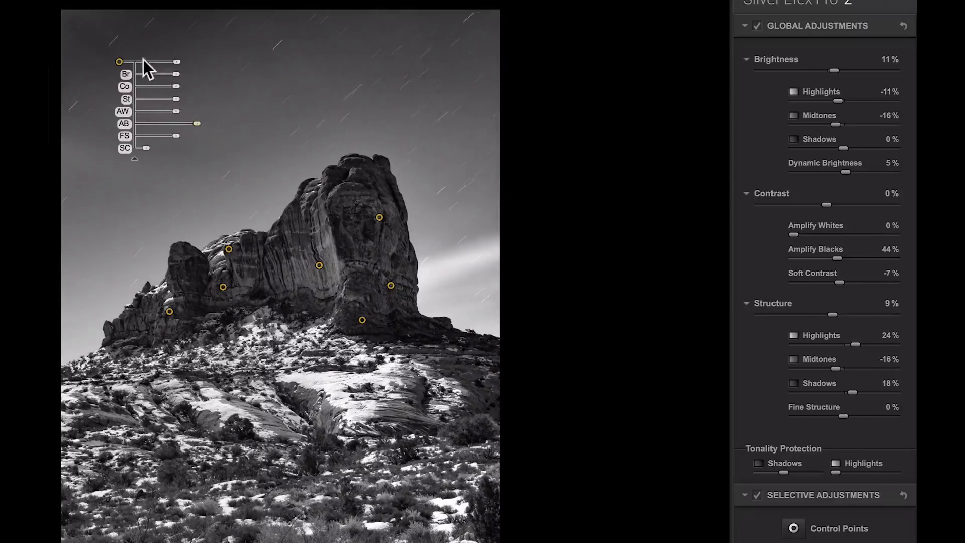
left_click_drag(177, 62, 182, 61)
Move the sky control point lower, raise its Contrast, reduce its Structure slightly, and raise Amplify Whites a little.
left_click_drag(112, 59, 149, 116)
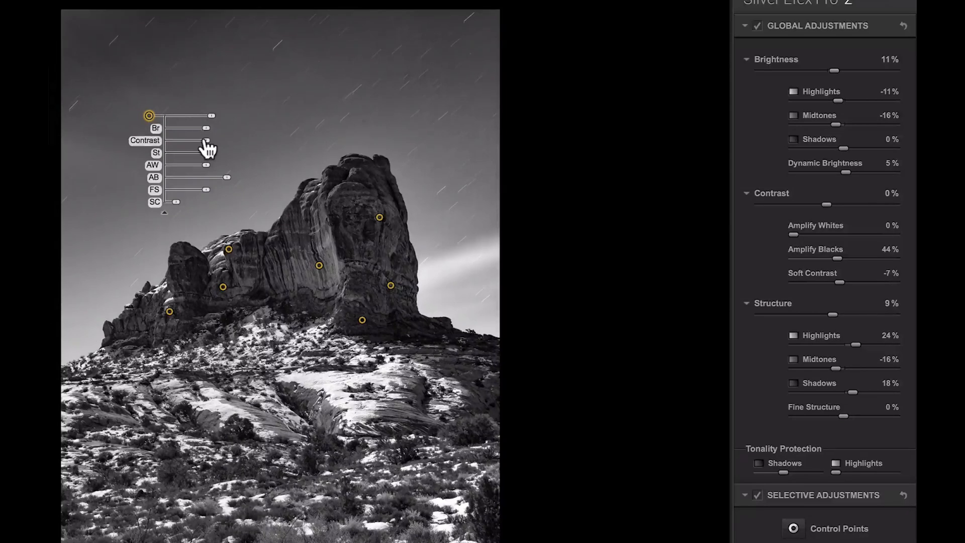
left_click_drag(206, 140, 209, 141)
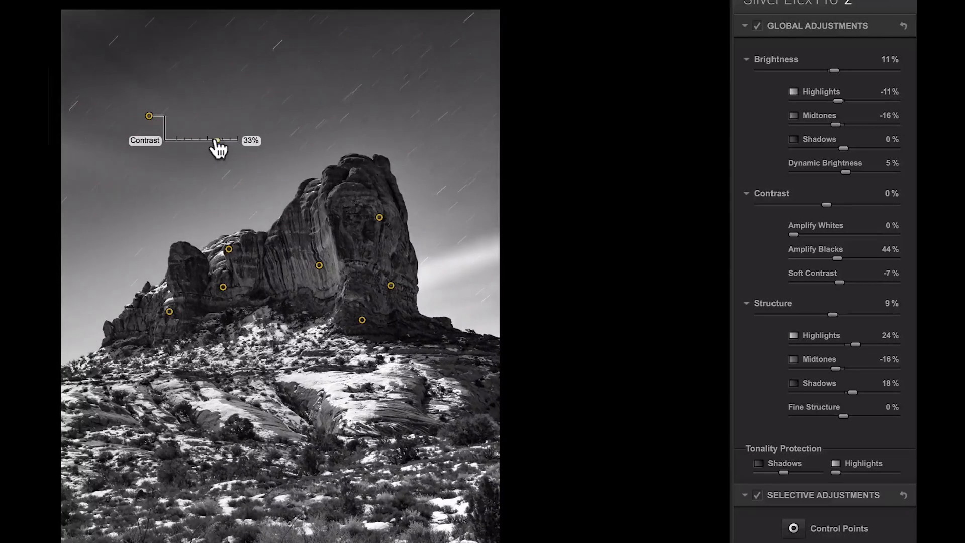
left_click_drag(215, 141, 216, 141)
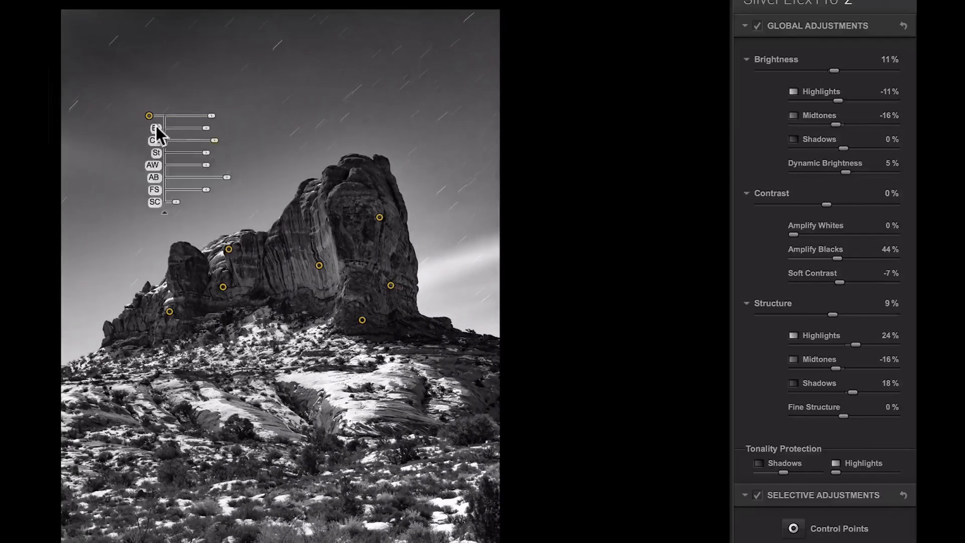
left_click_drag(150, 115, 148, 133)
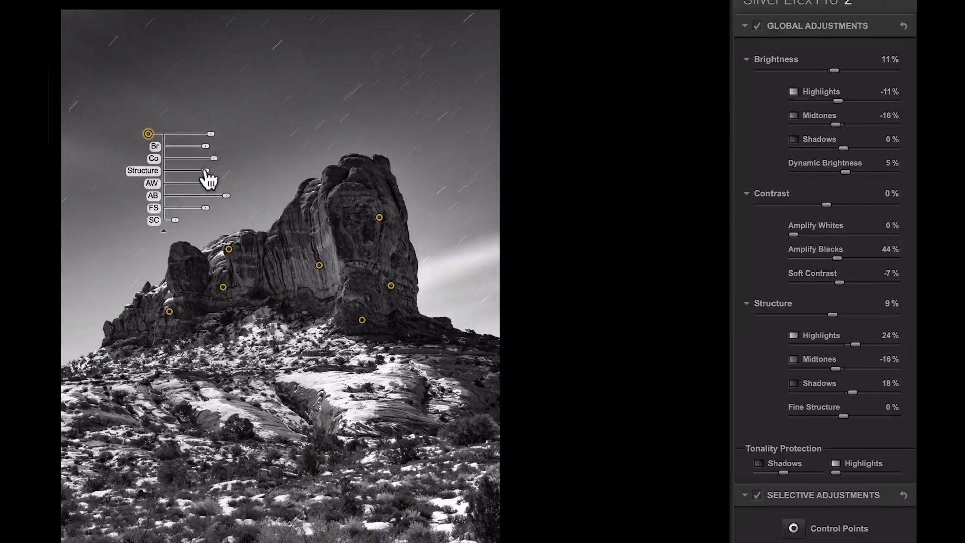
left_click_drag(205, 171, 204, 172)
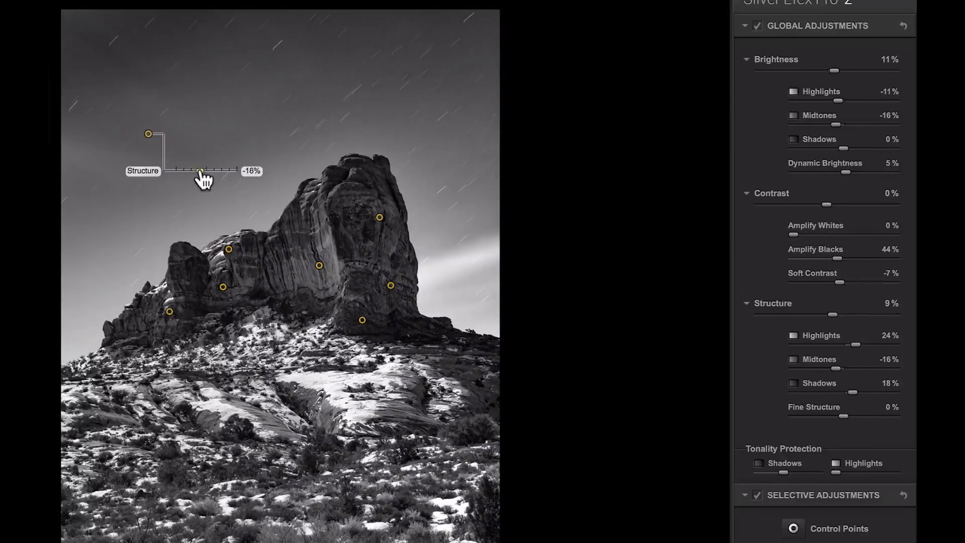
left_click_drag(204, 171, 212, 184)
Duplicate the sky control point and place the copy in the upper right part of the sky.
key("super+c")
key("super+v")
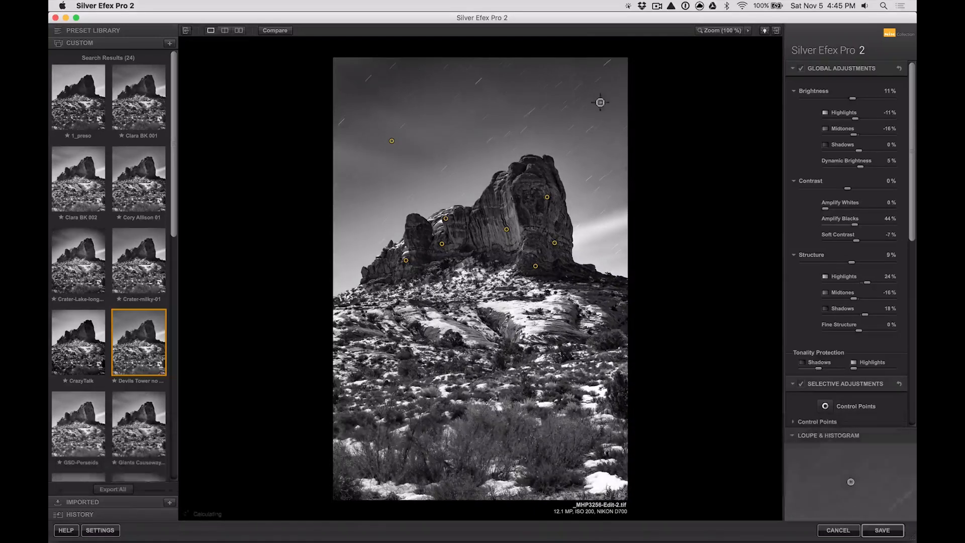
left_click(604, 100)
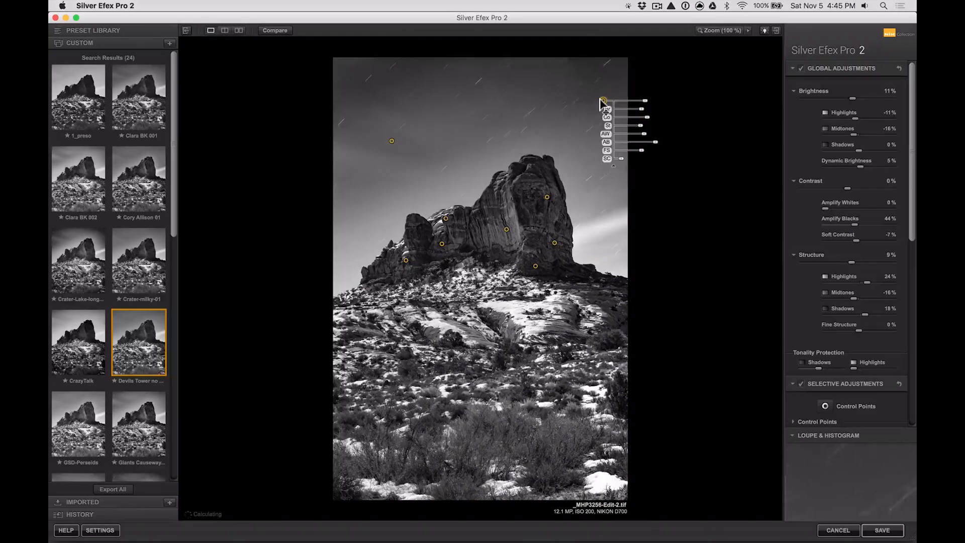
left_click(686, 192)
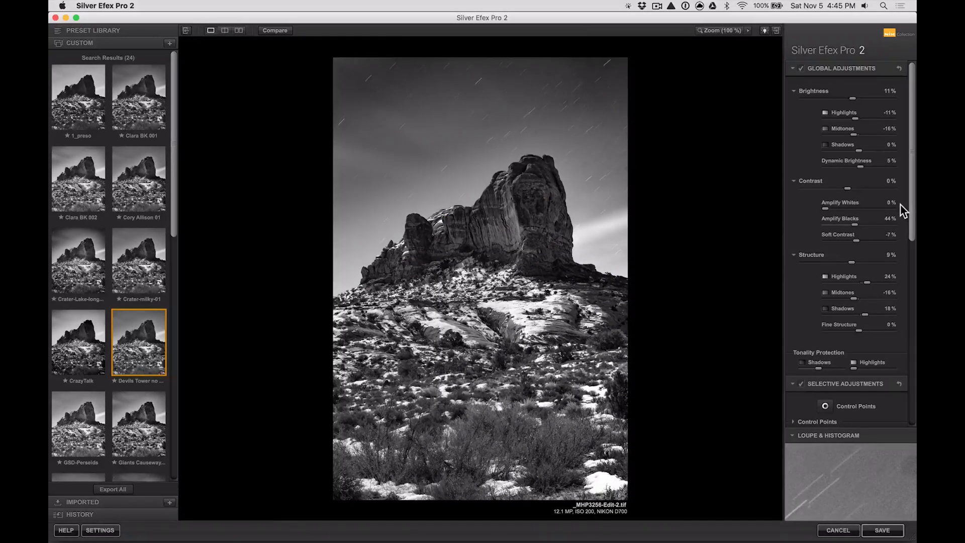
Set the upper right sky control point's Structure to about -20% and lower its Amplify Blacks.
left_click(735, 35)
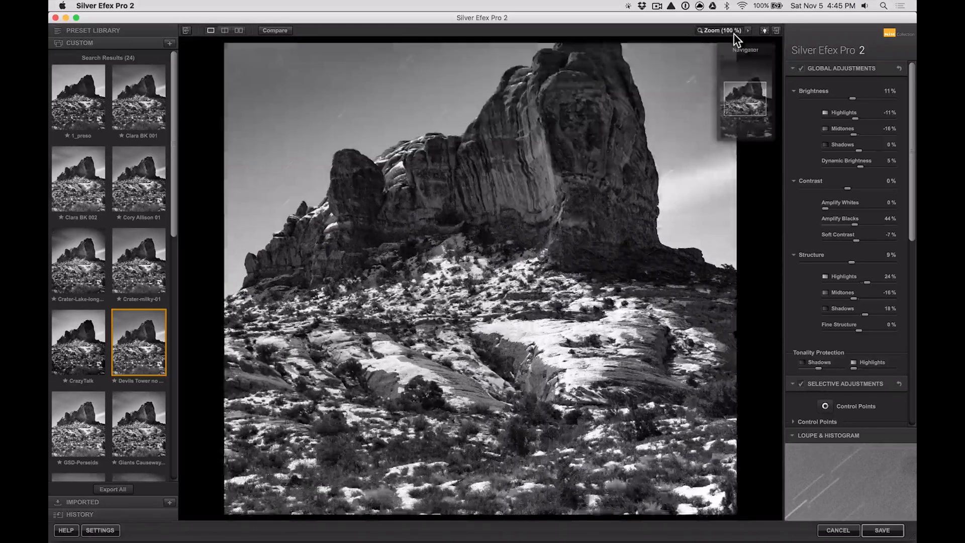
scroll(556, 97, "up", 5)
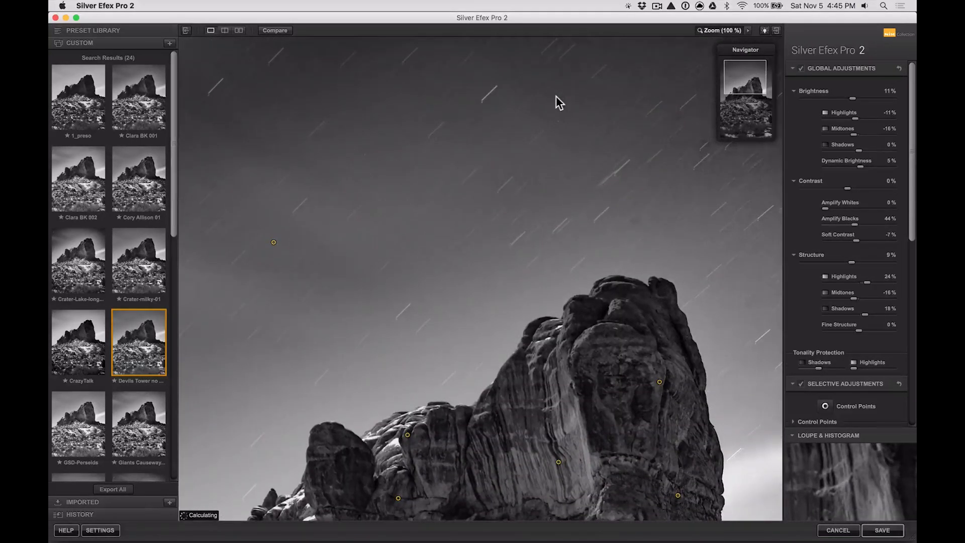
scroll(556, 95, "right", 3)
scroll(556, 95, "right", 2)
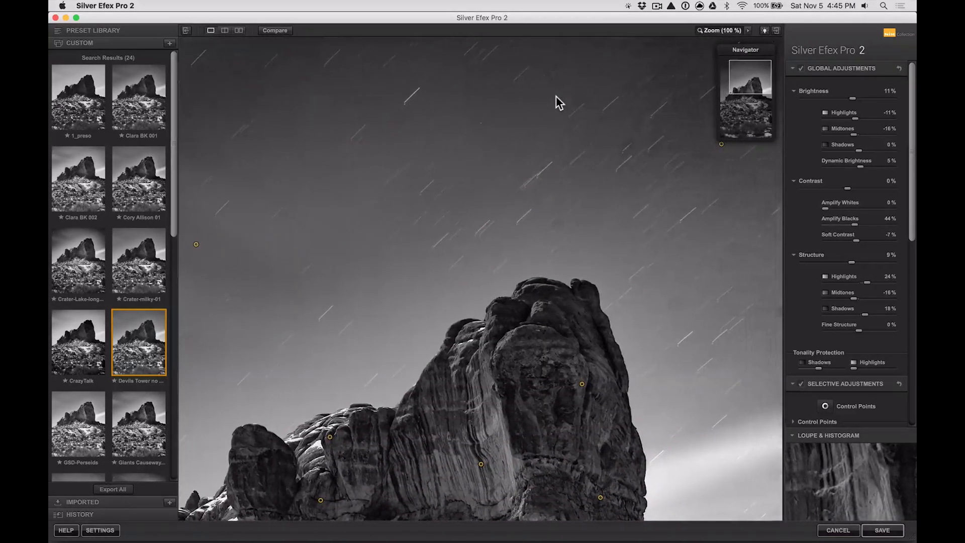
left_click(721, 144)
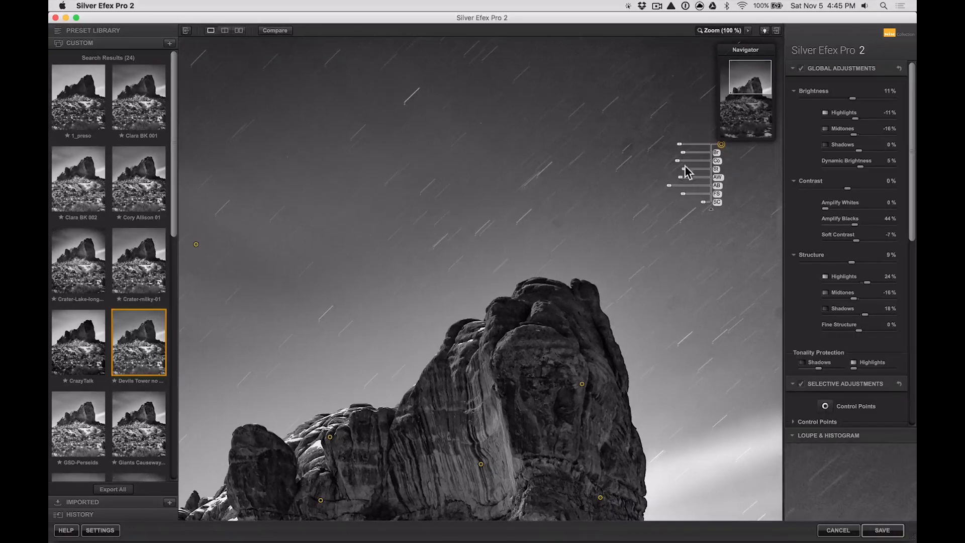
left_click_drag(685, 175, 678, 175)
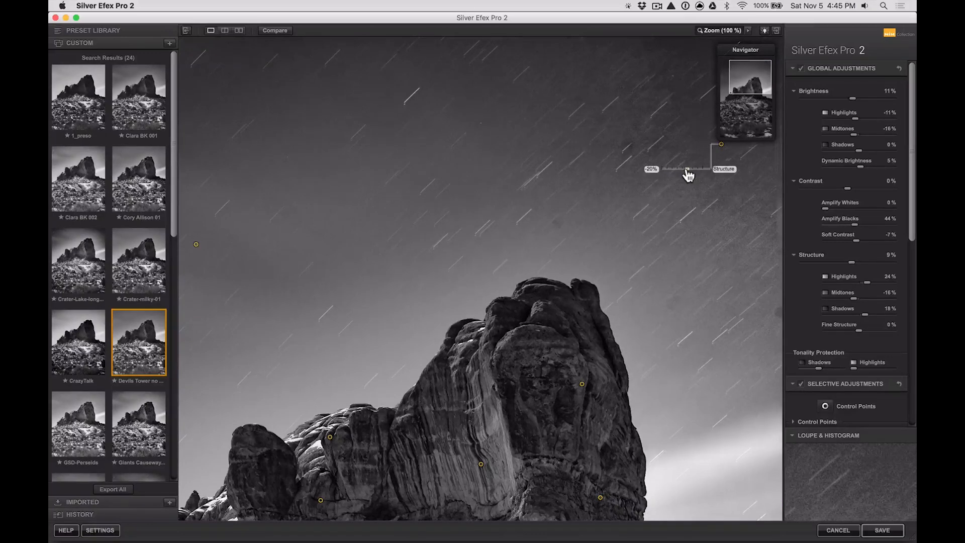
mouse_move(688, 175)
left_mouse_down()
mouse_move(669, 186)
mouse_move(694, 191)
left_mouse_up()
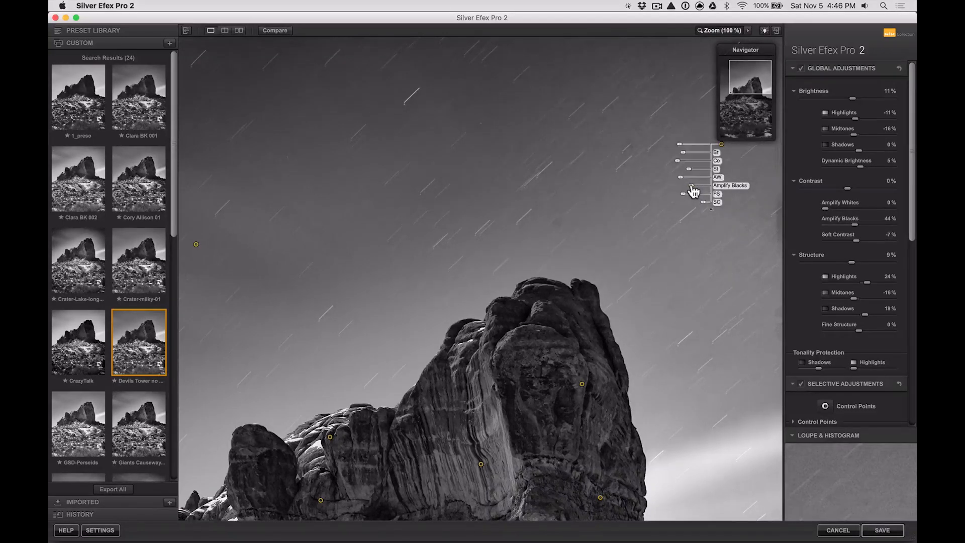
Add a control point on the foreground brush, adjust its radius and position, and raise its Structure.
left_click(715, 30)
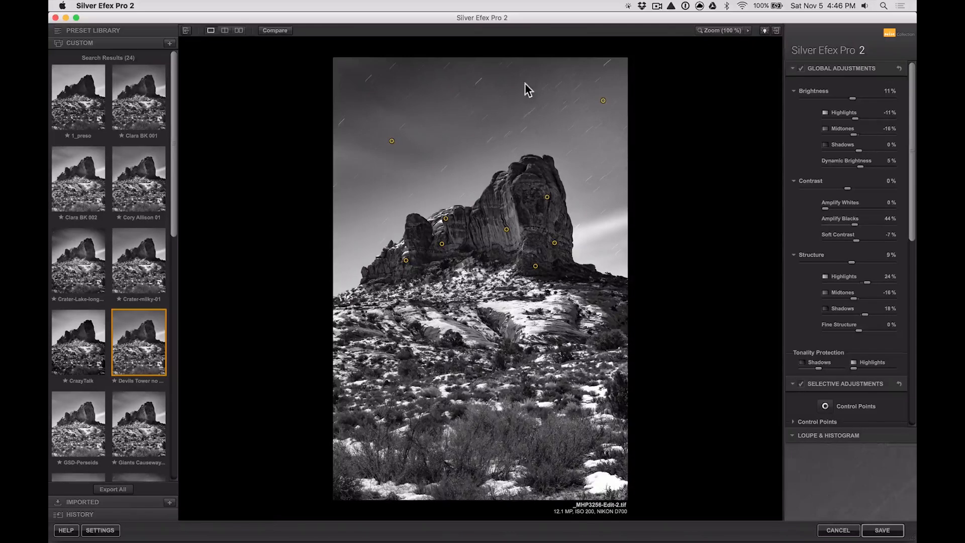
left_click(721, 30)
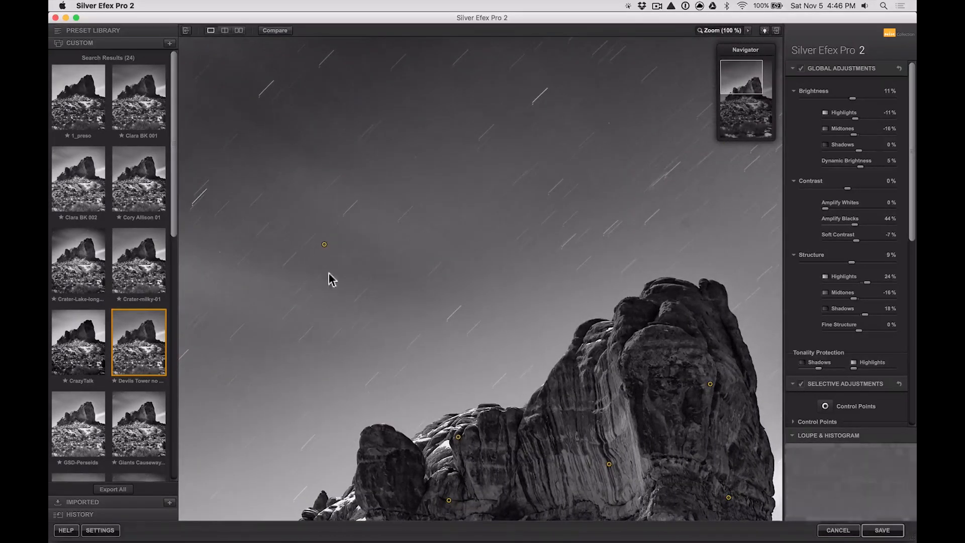
scroll(371, 249, "down", 5)
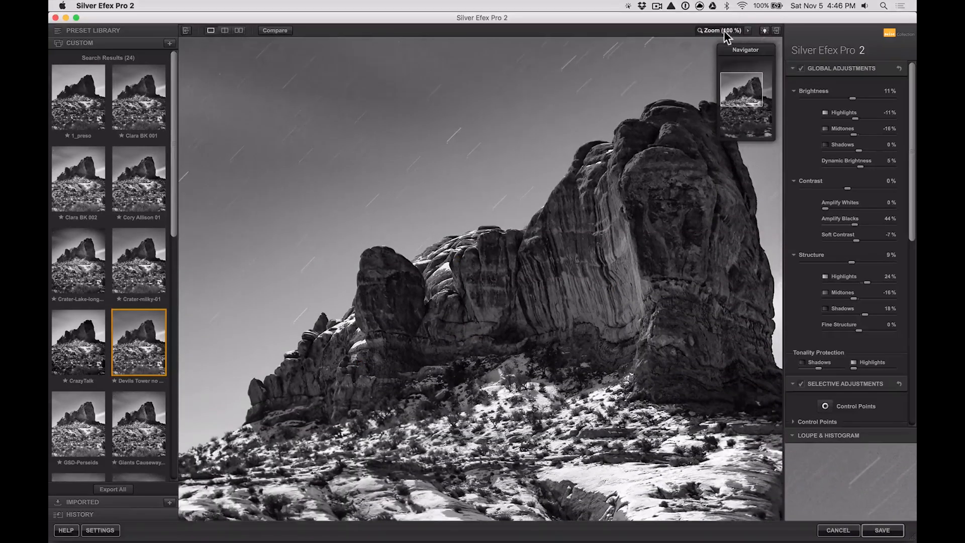
left_click(729, 30)
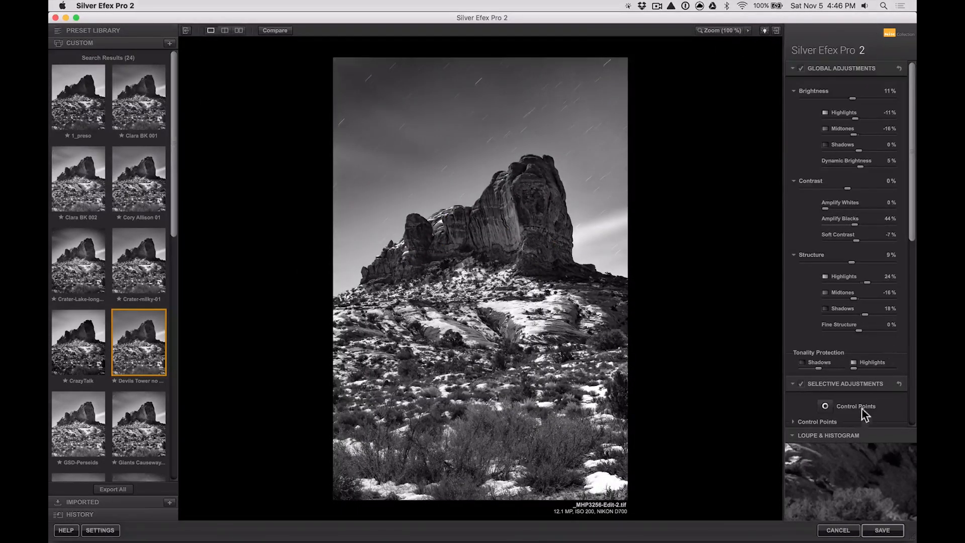
left_click(474, 435)
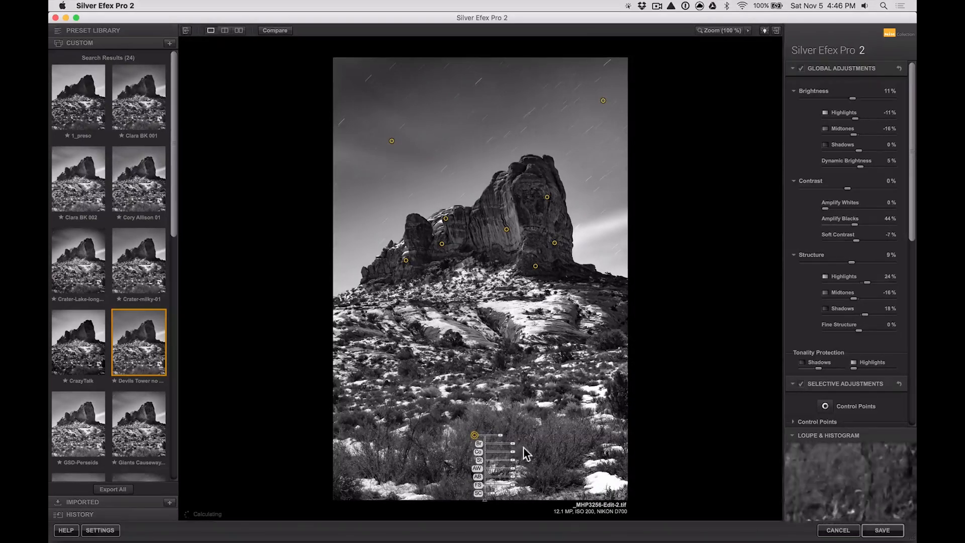
left_click_drag(501, 435, 520, 460)
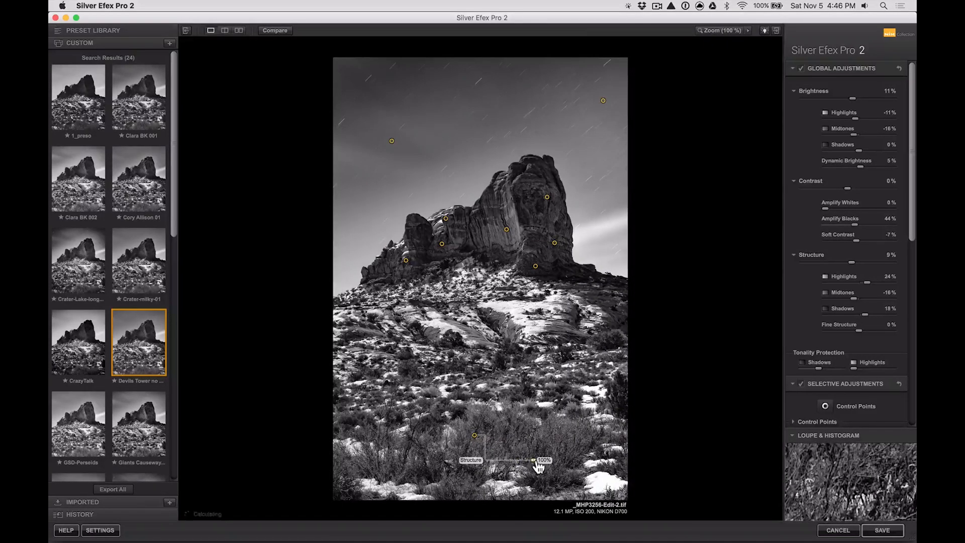
left_click_drag(532, 467, 463, 449)
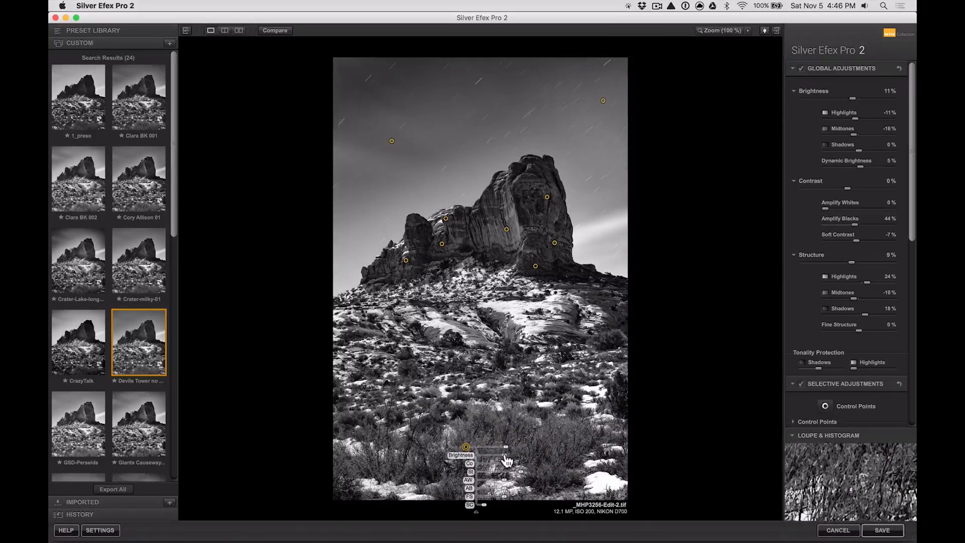
left_click_drag(508, 471, 525, 474)
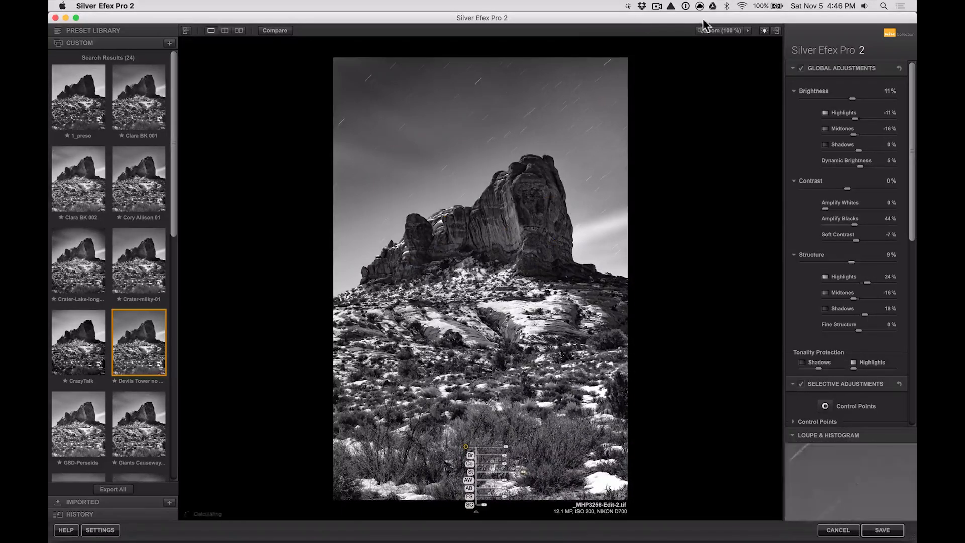
Move the foreground control point slightly up within the brush and reduce its Structure to a modest positive amount.
left_click(723, 29)
scroll(533, 357, "down", 10)
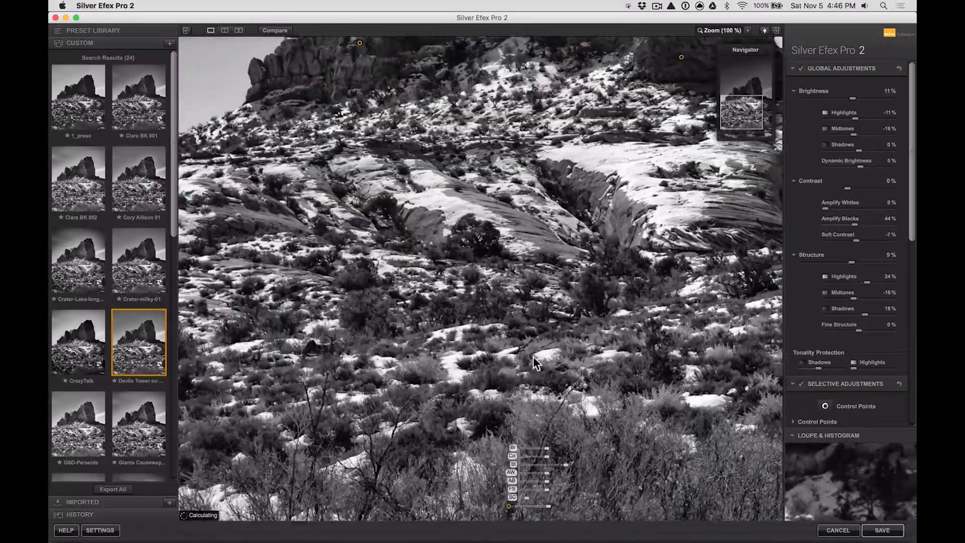
scroll(532, 357, "down", 5)
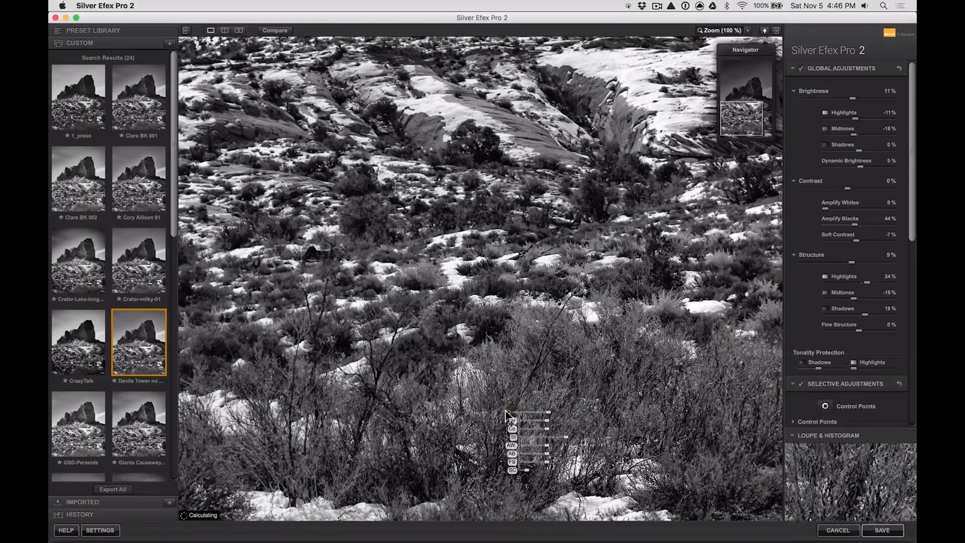
left_click_drag(506, 414, 502, 384)
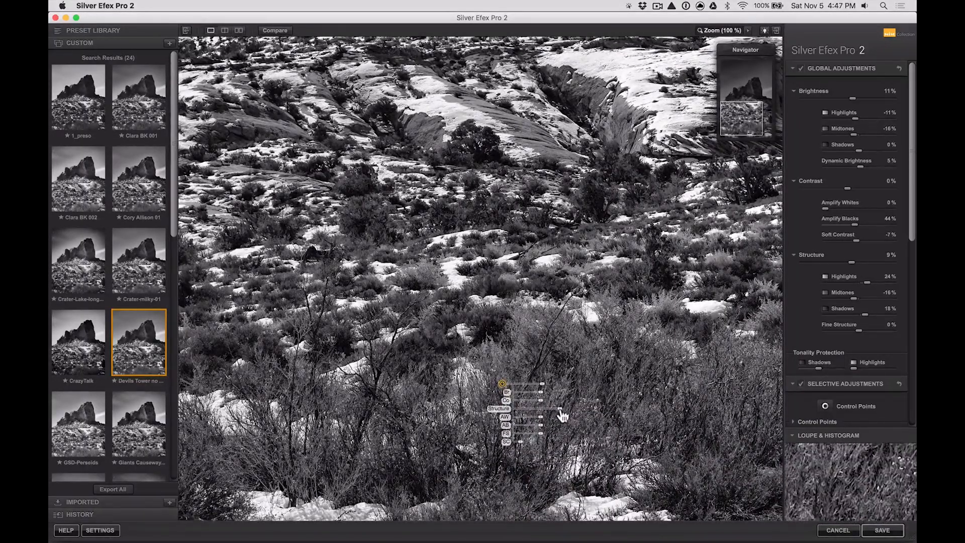
left_click_drag(560, 408, 525, 417)
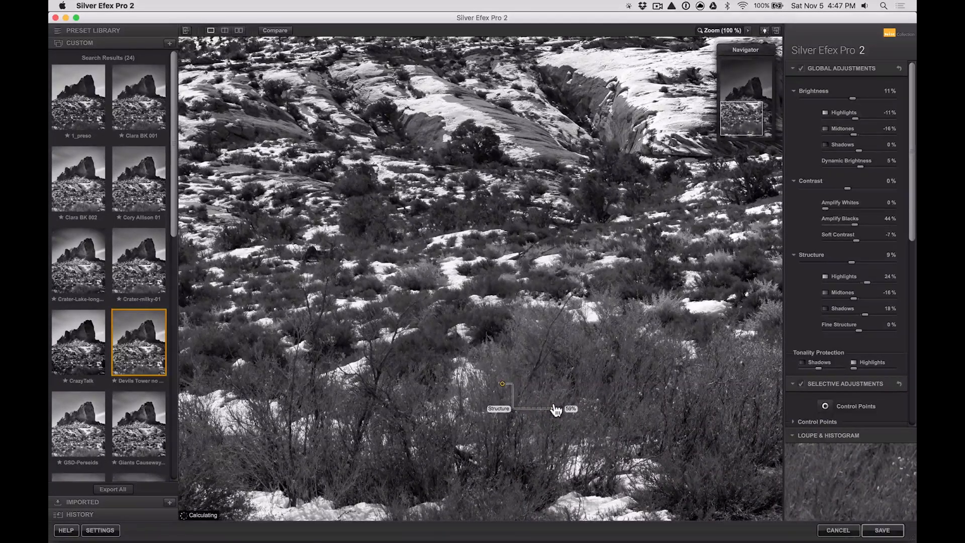
left_click_drag(556, 410, 547, 416)
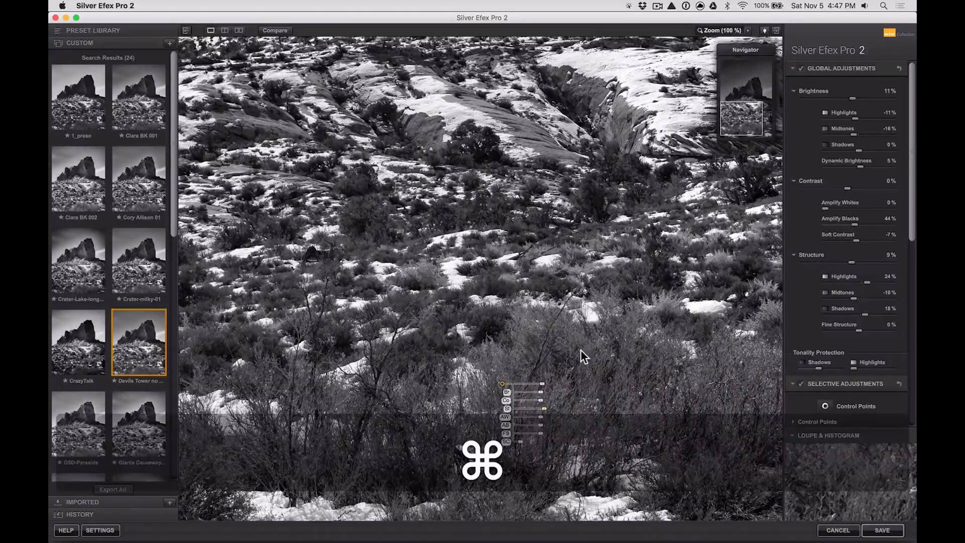
left_click(724, 31)
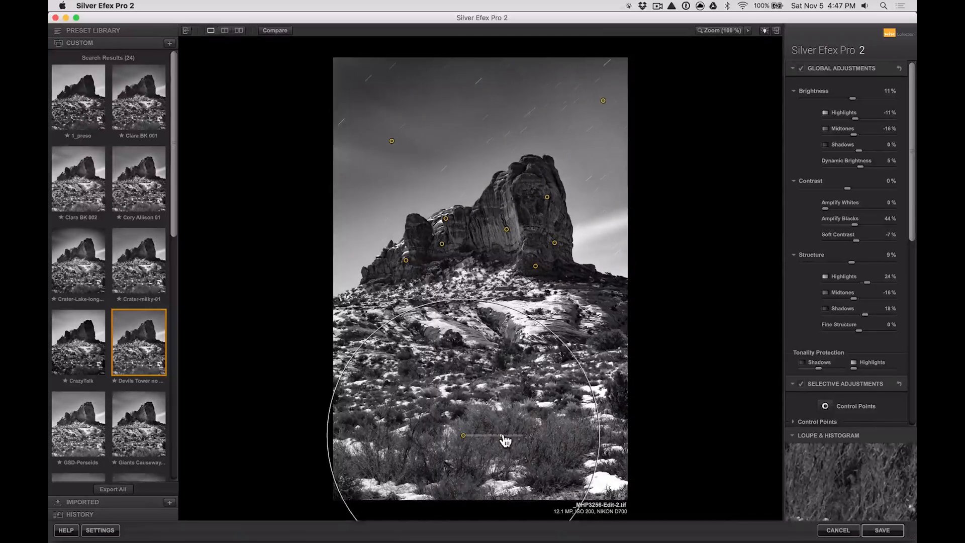
Duplicate the foreground control point onto the snowy scrub near the photo's right edge, and save the conversion back to Lightroom.
key("super+c")
key("super+v")
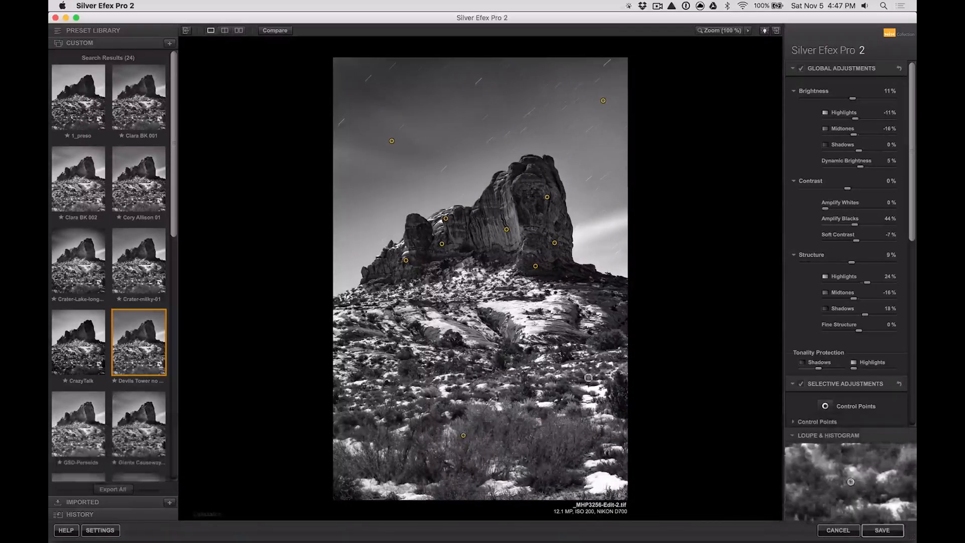
left_click(592, 375)
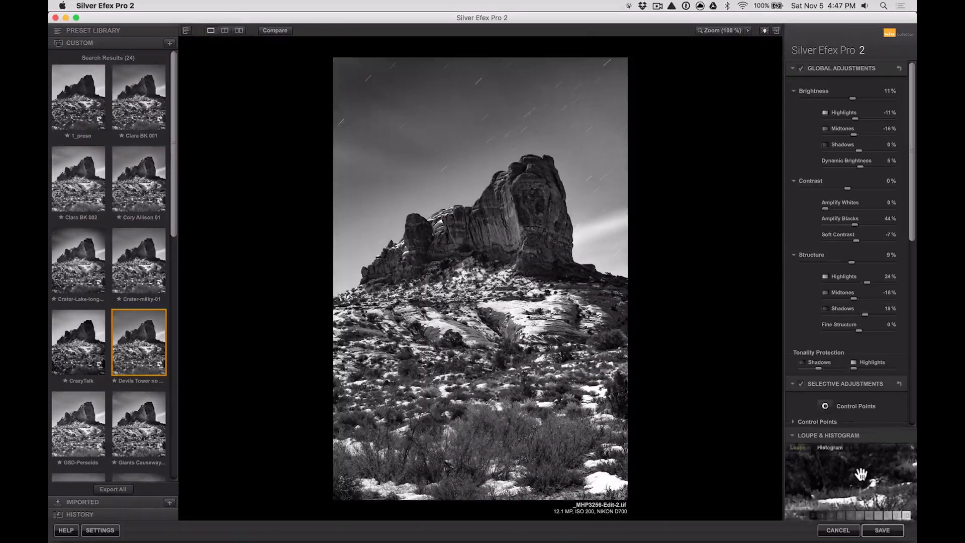
left_click(888, 532)
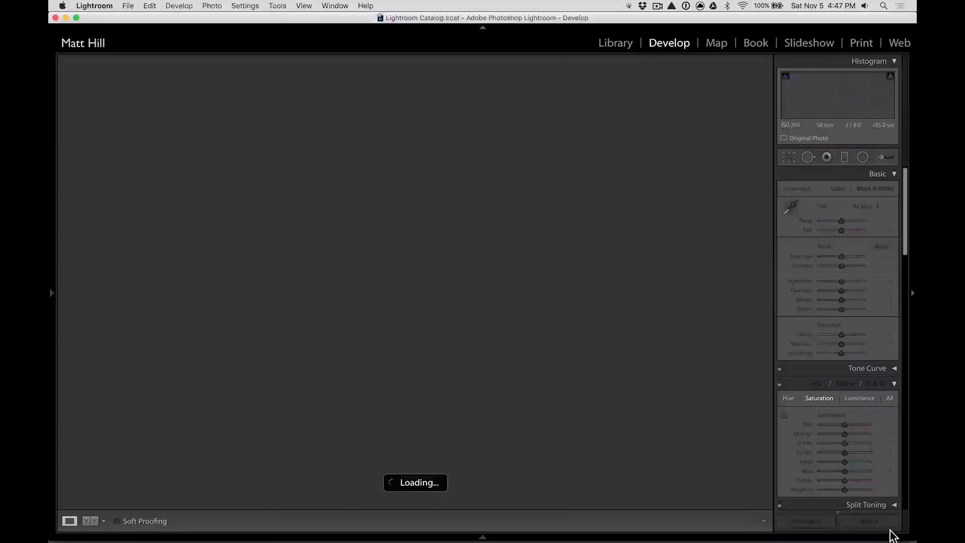
Open _MHP3256-Edit-2 and _MHP3256-Edit side by side in Compare view and check which file is which using the info overlay.
key("g")
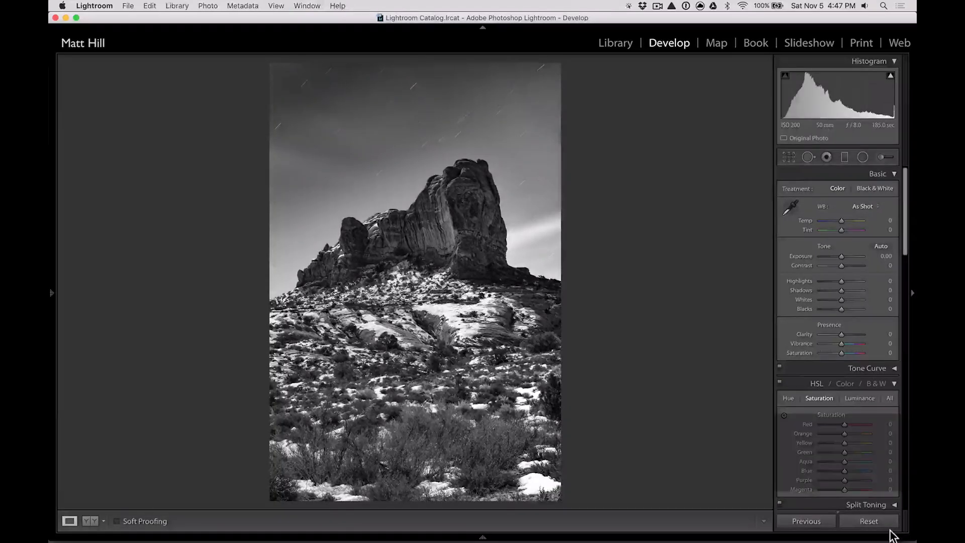
left_click(527, 356, "super")
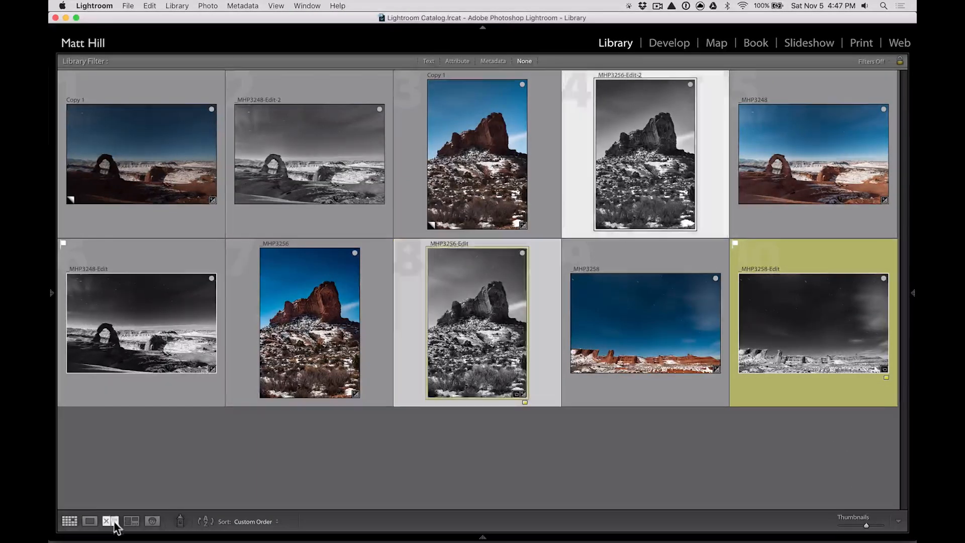
left_click(641, 485)
left_click(654, 133)
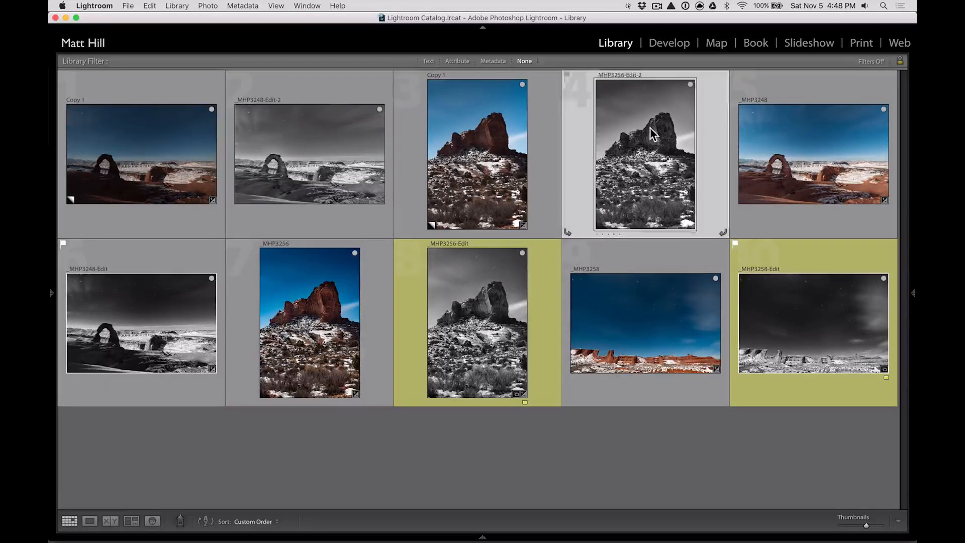
left_click(462, 294, "super")
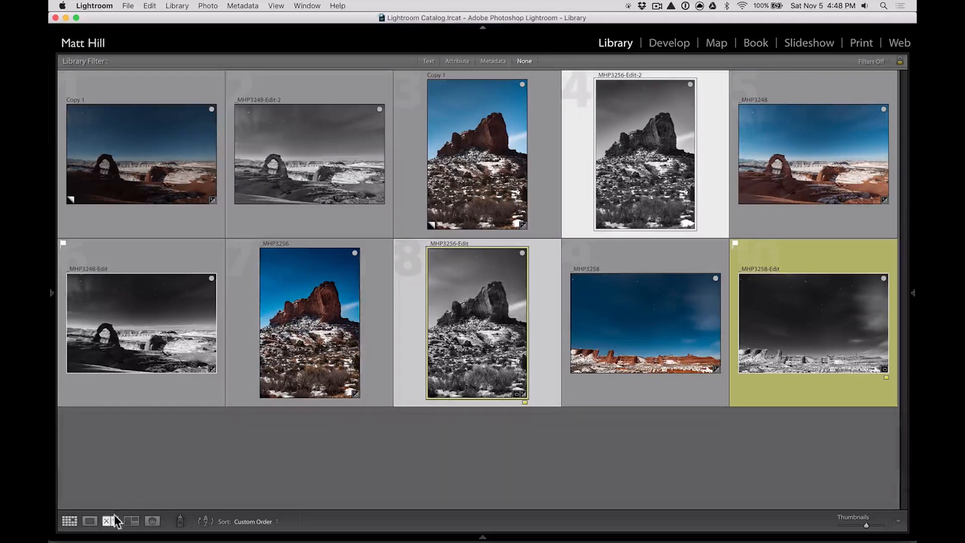
left_click(111, 522)
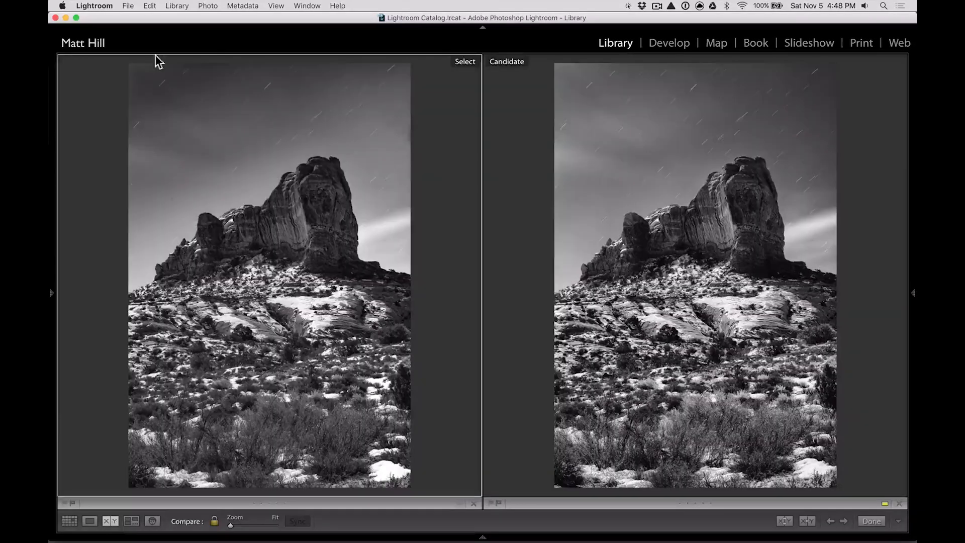
key("super+i")
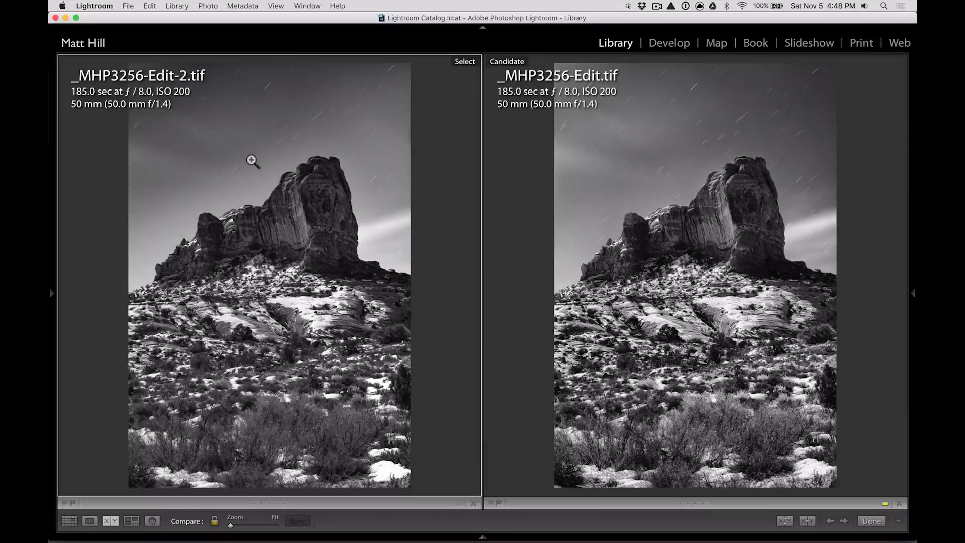
key("super")
key("super+i")
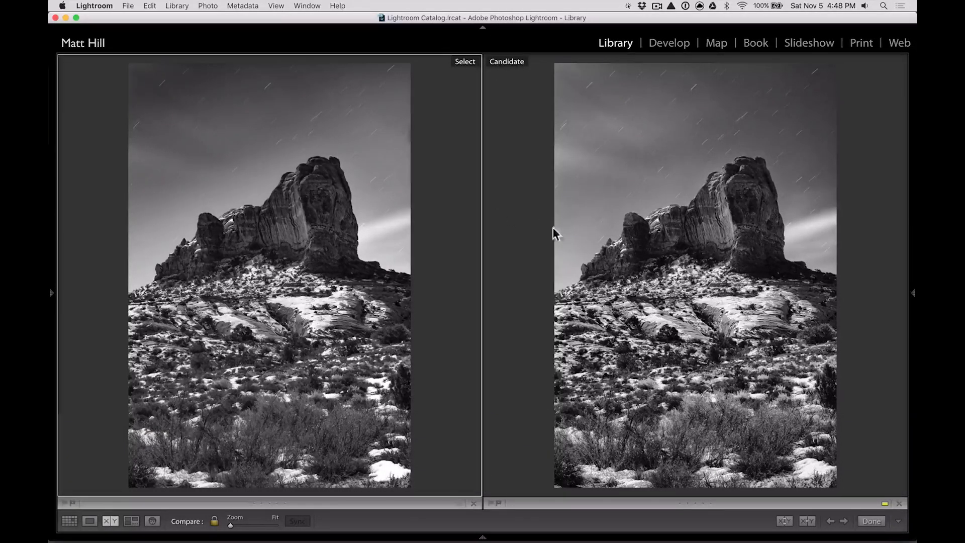
Examine the snowy rock slope below the butte in both versions at 1:1 and at fit size.
left_click(731, 310)
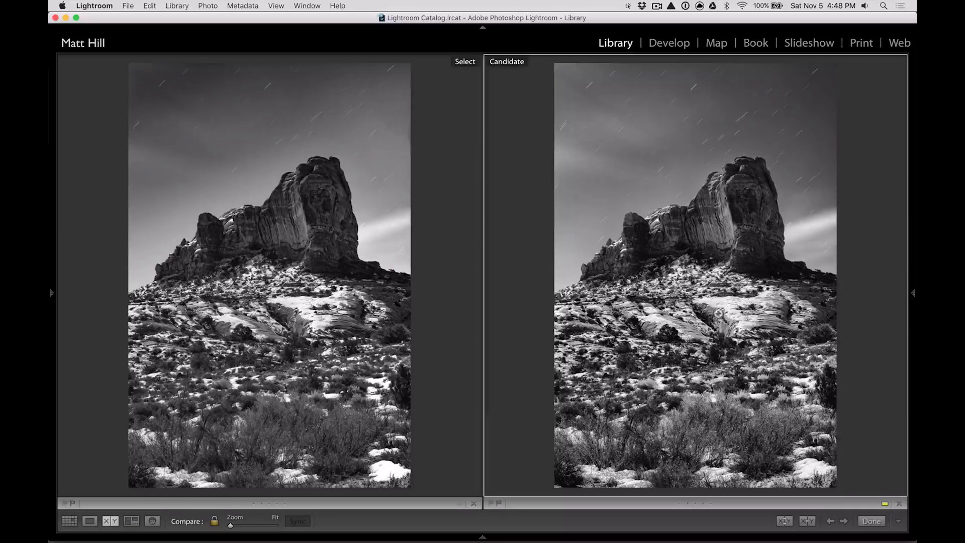
left_click(723, 311)
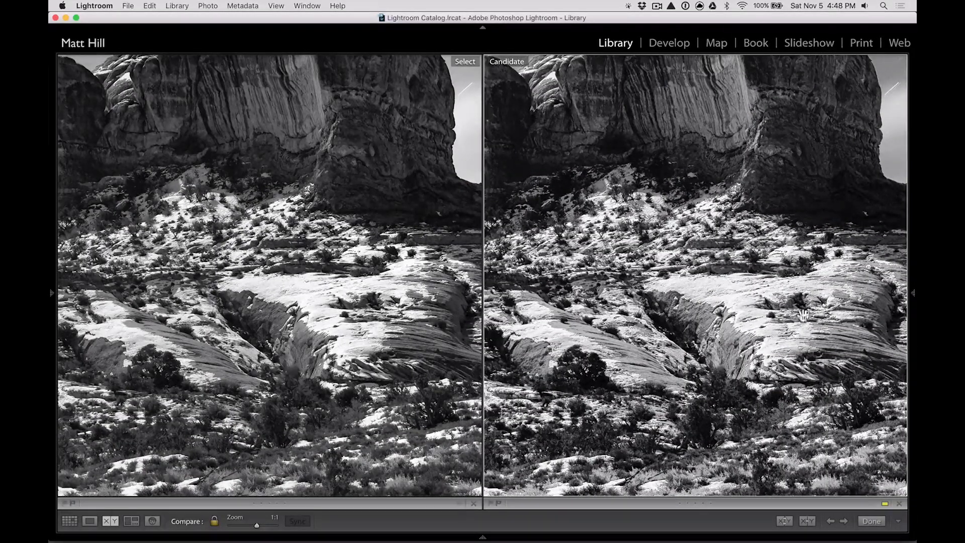
left_click(774, 321)
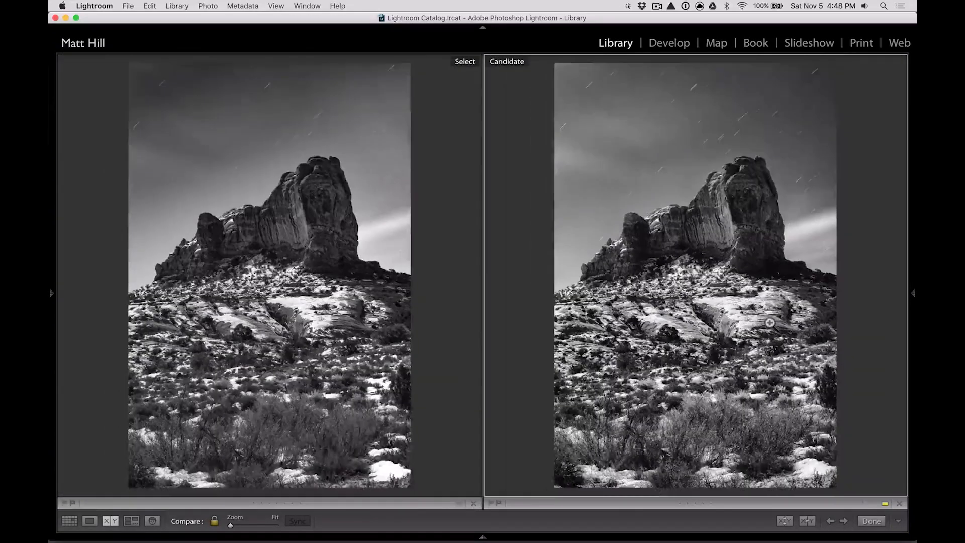
left_click(774, 321)
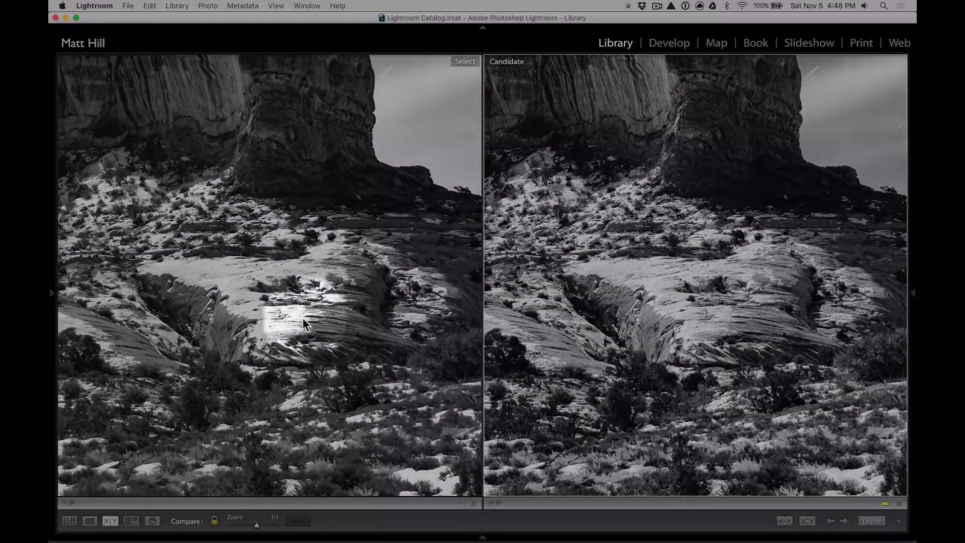
key("space")
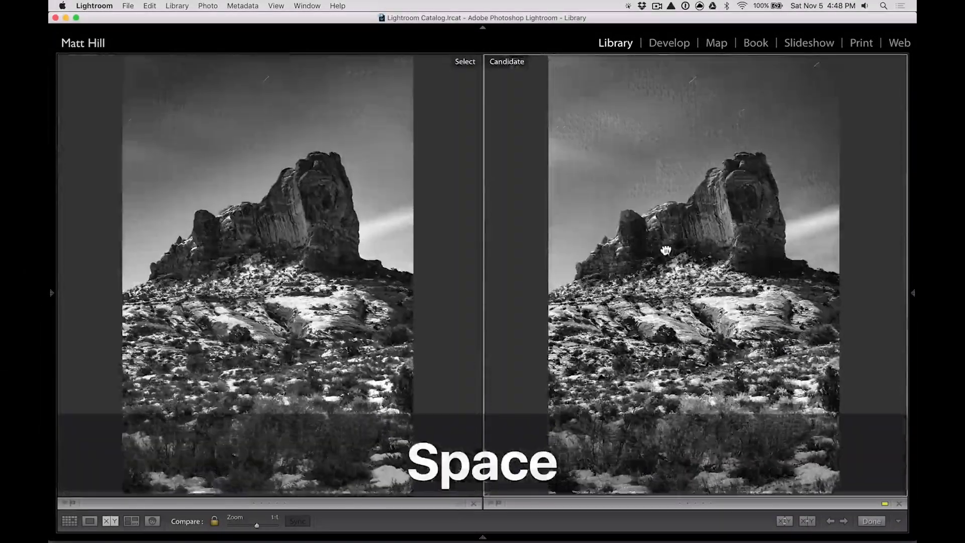
Compare the left flank of the butte and the sky beside it at 1:1 in both versions.
left_click(654, 251)
left_click_drag(638, 255, 832, 192)
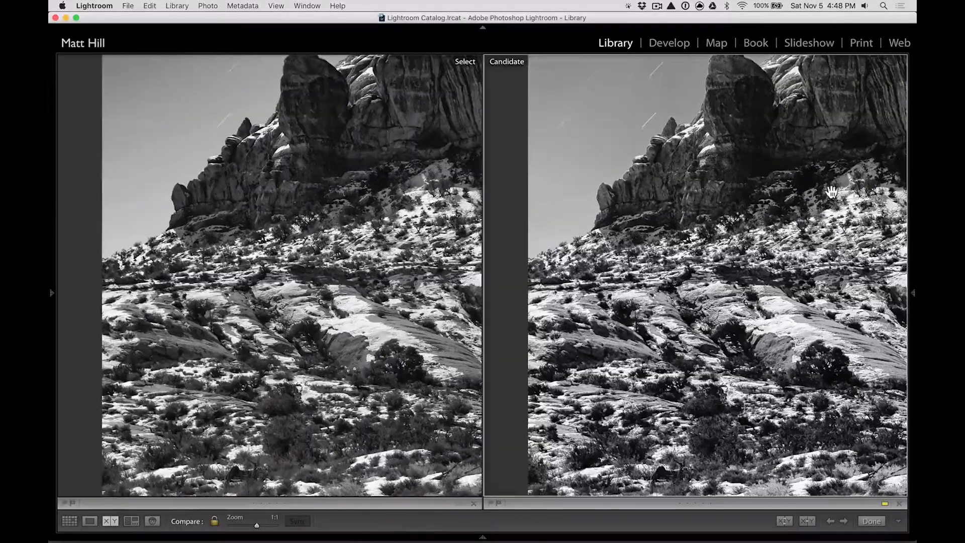
left_click_drag(655, 210, 652, 247)
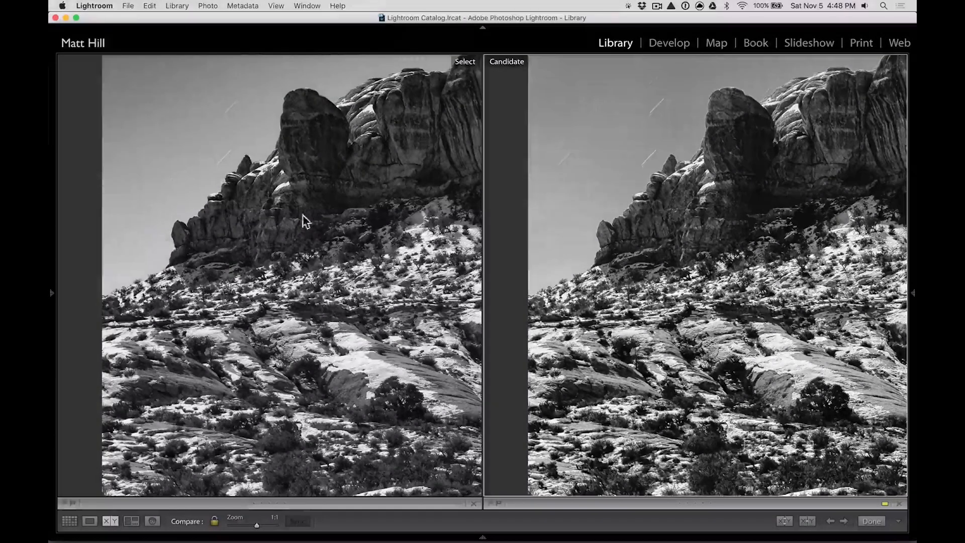
left_click_drag(302, 183, 304, 297)
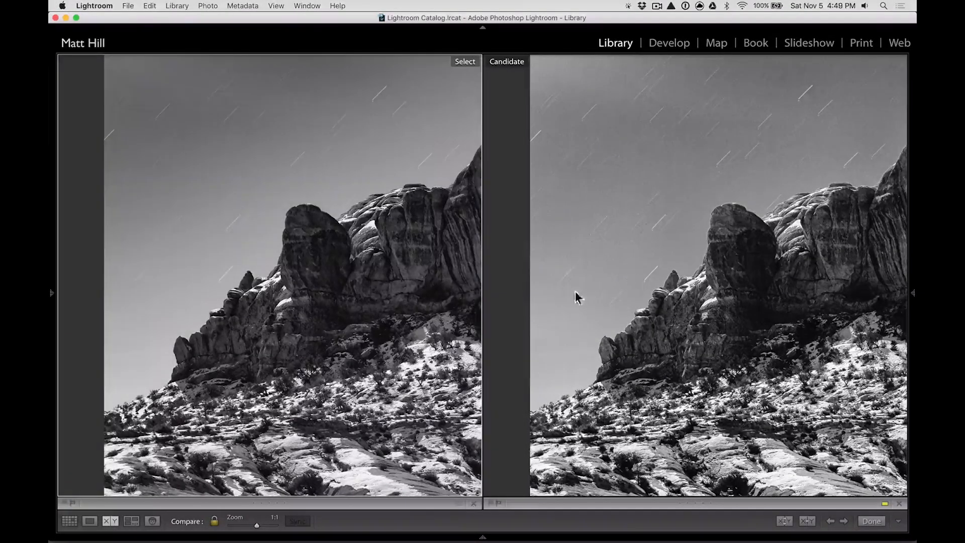
left_click_drag(601, 236, 651, 290)
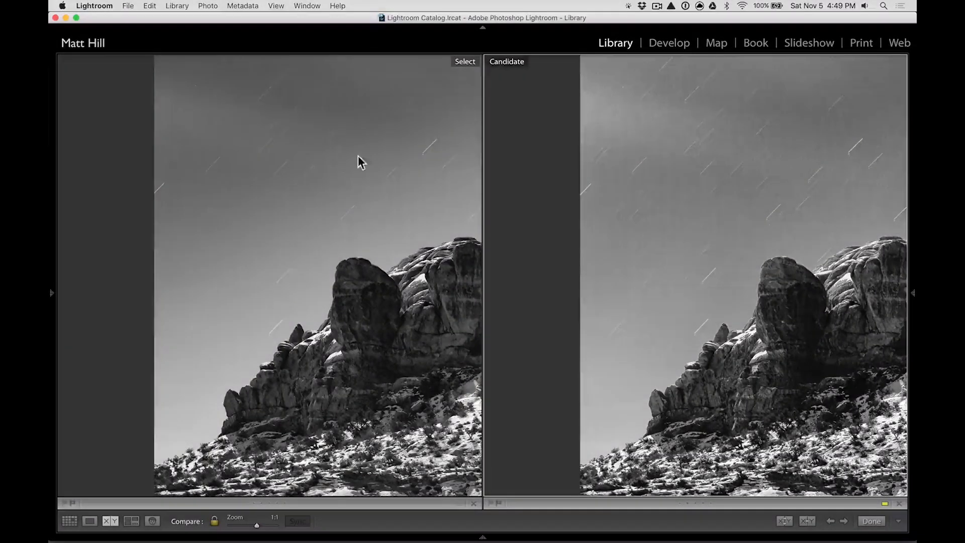
Examine the star trails and sky tones above the butte's summit in both versions at 1:1.
left_click_drag(359, 157, 289, 291)
left_click_drag(341, 219, 247, 286)
left_click_drag(352, 280, 225, 290)
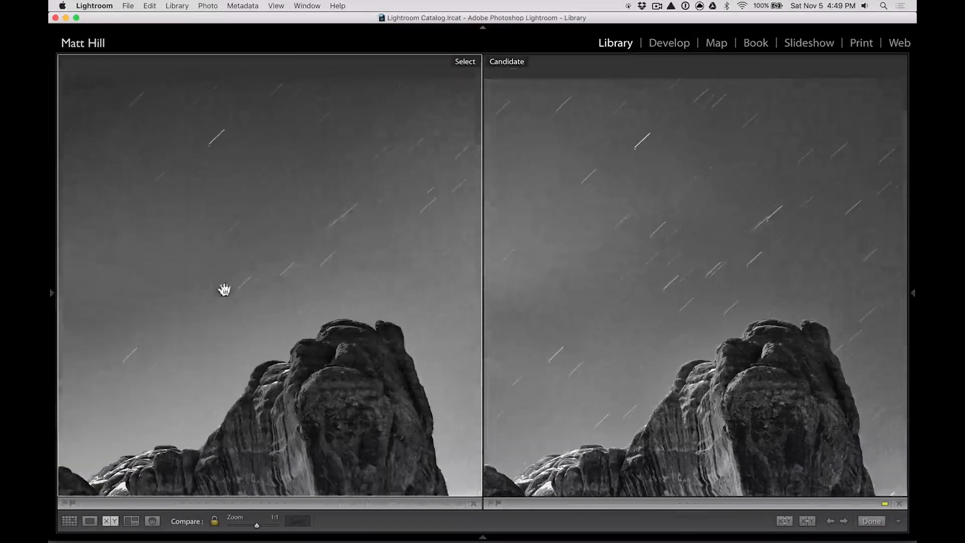
left_click_drag(332, 280, 231, 255)
left_click_drag(312, 291, 201, 317)
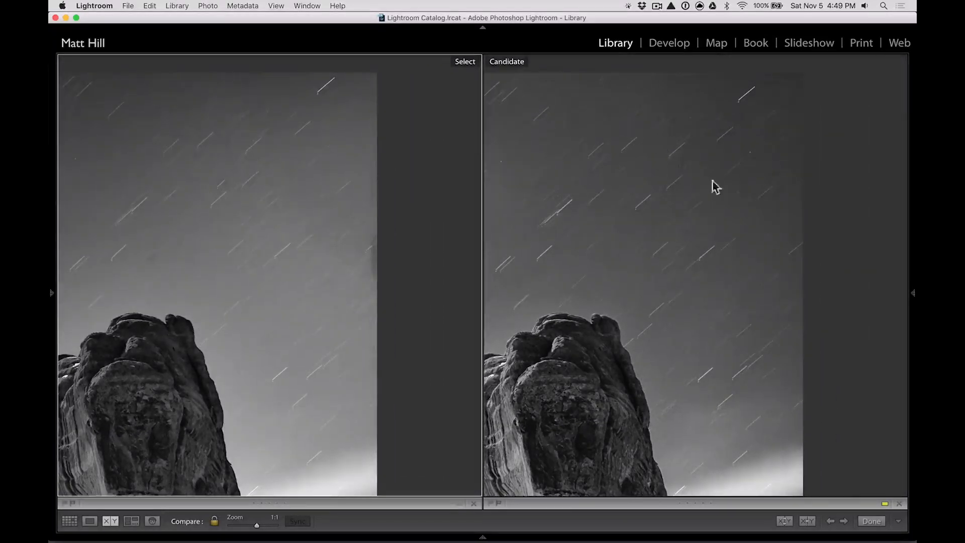
key("F1")
key("F1")
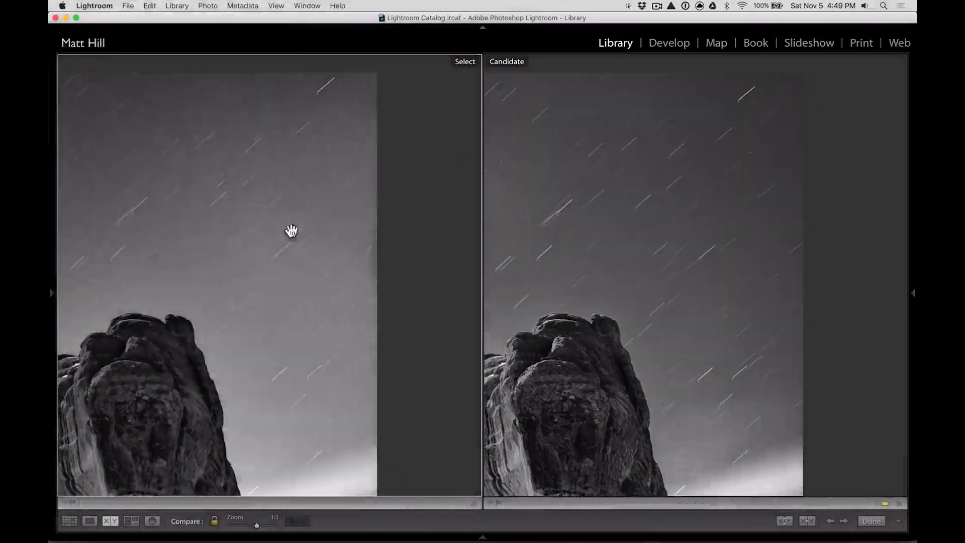
key("F1")
key("F1")
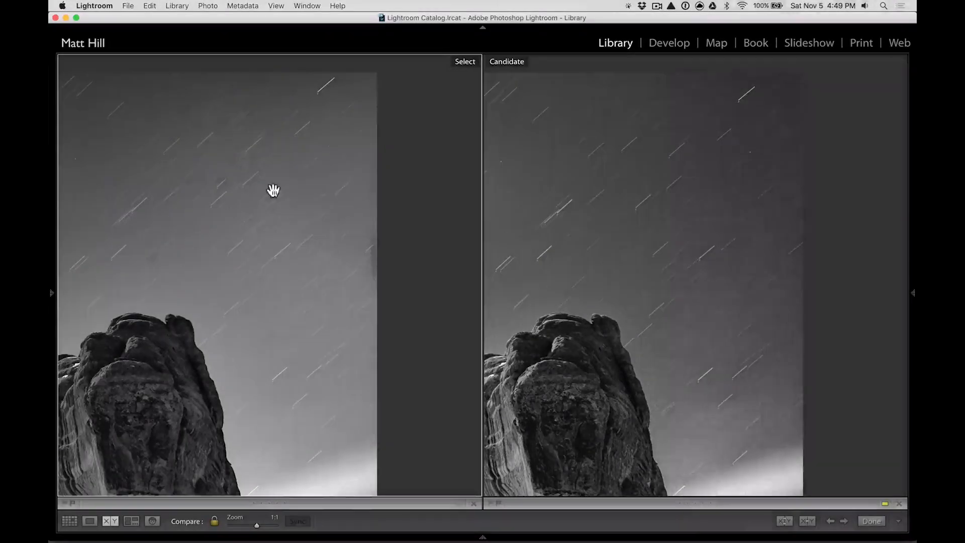
Compare the foreground brush of both versions at 1:1, and return to the full-photo comparison.
left_click_drag(287, 249, 317, 184)
left_click_drag(309, 259, 362, 142)
left_click_drag(357, 242, 418, 151)
mouse_move(288, 294)
left_mouse_down()
mouse_move(312, 162)
mouse_move(306, 248)
mouse_move(330, 209)
left_mouse_up()
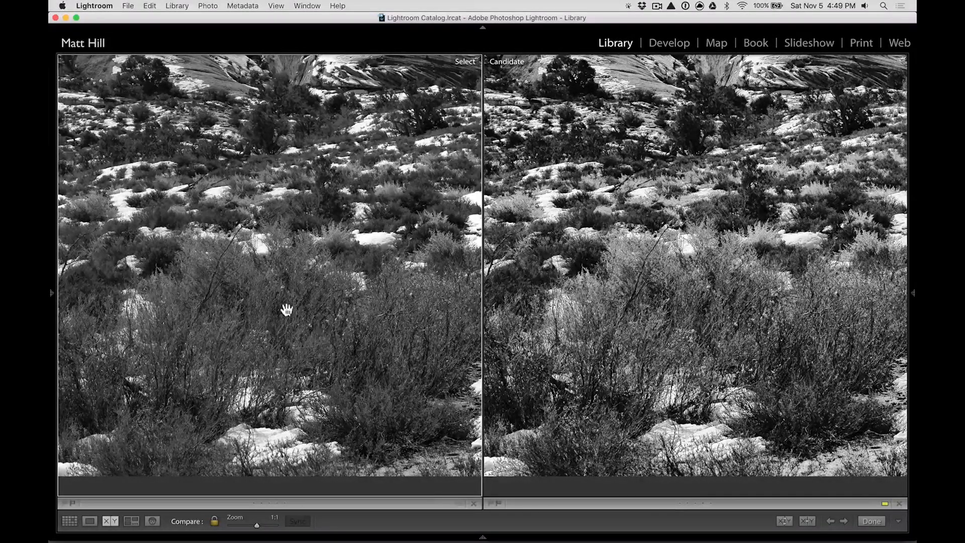
left_click(296, 293)
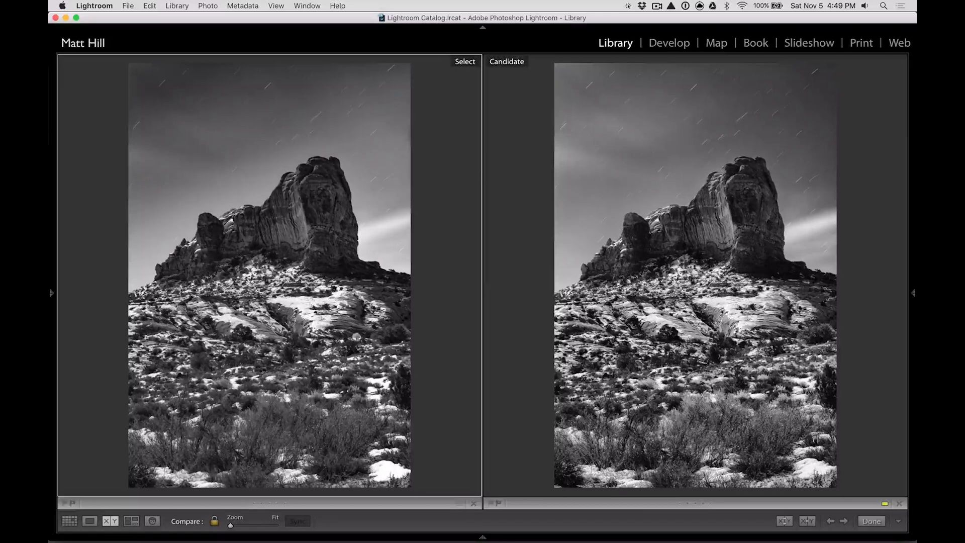
Leave the comparison for the library grid and create a virtual copy of the night sky photo _MHP3258.
left_click(91, 521)
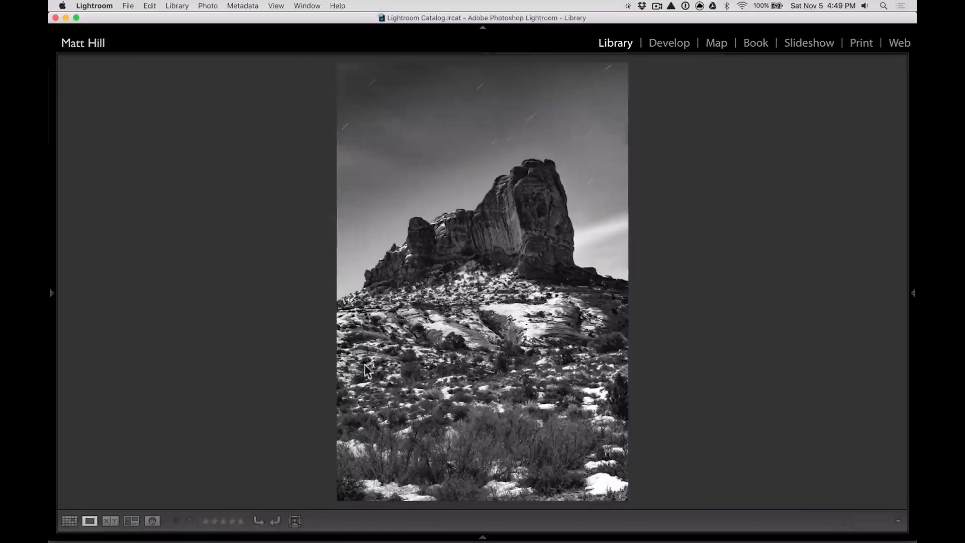
key("g")
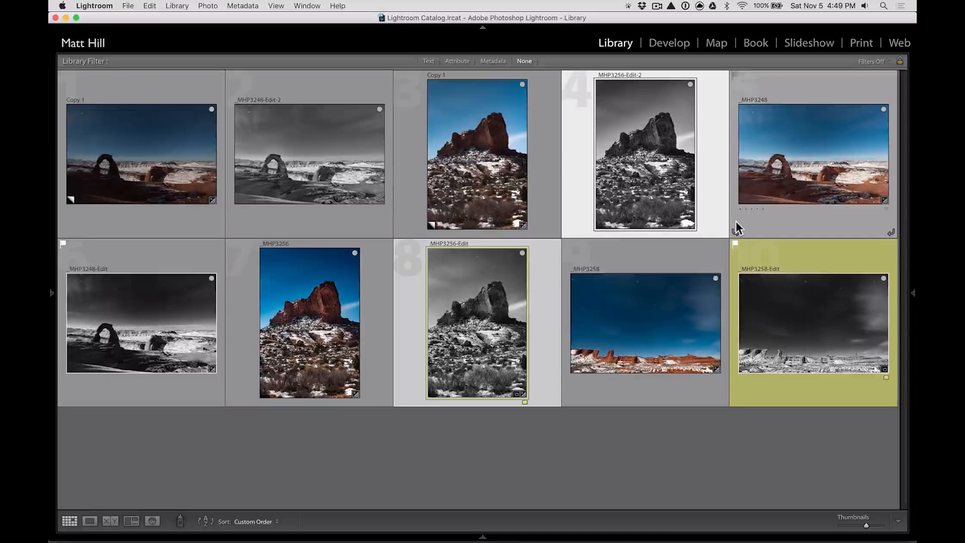
left_click(644, 324)
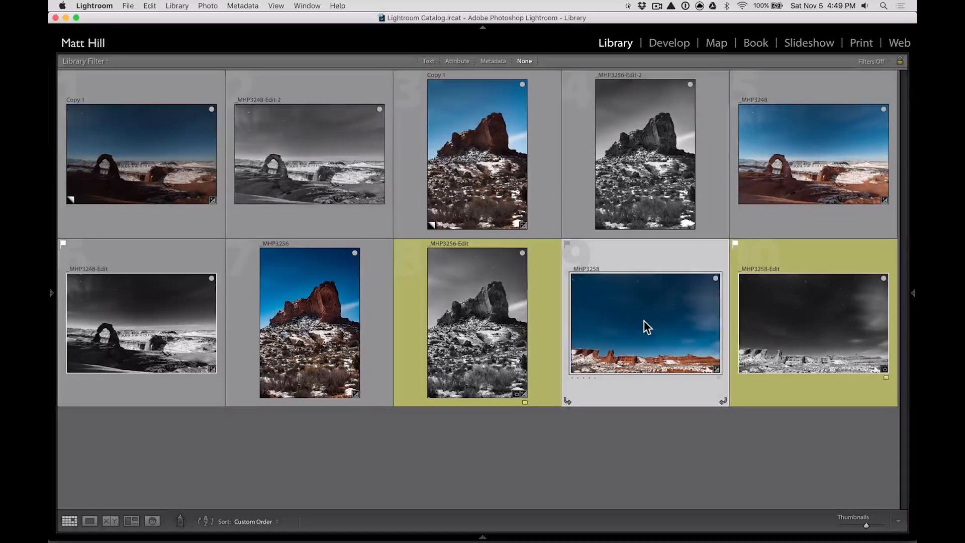
right_click(645, 325)
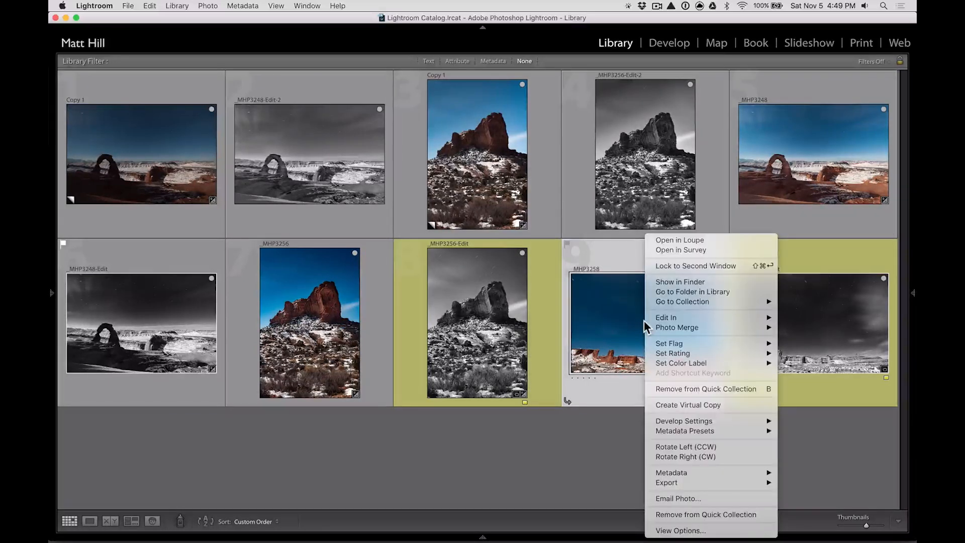
left_click(695, 405)
Reset the develop settings of the new virtual copy of _MHP3258 and check its before and after views.
left_click(808, 340)
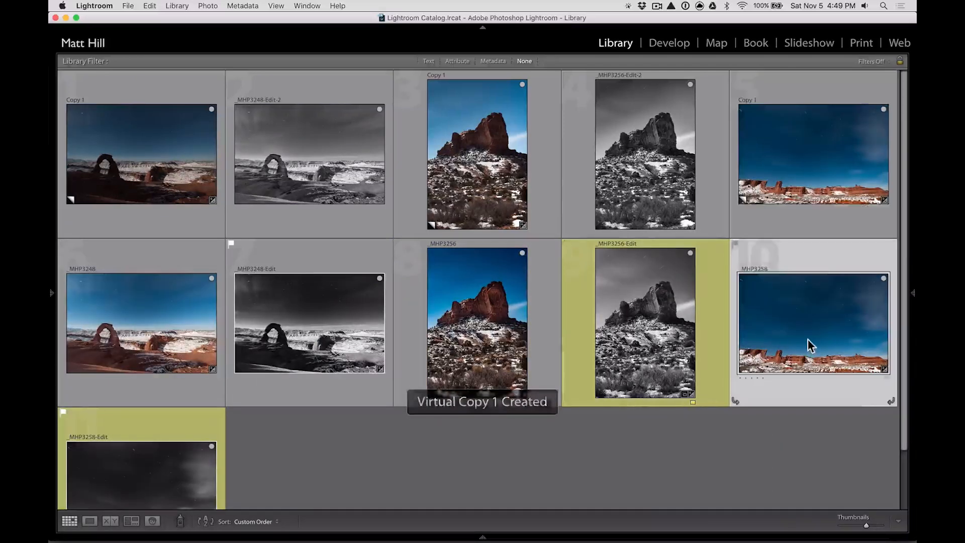
key("Up")
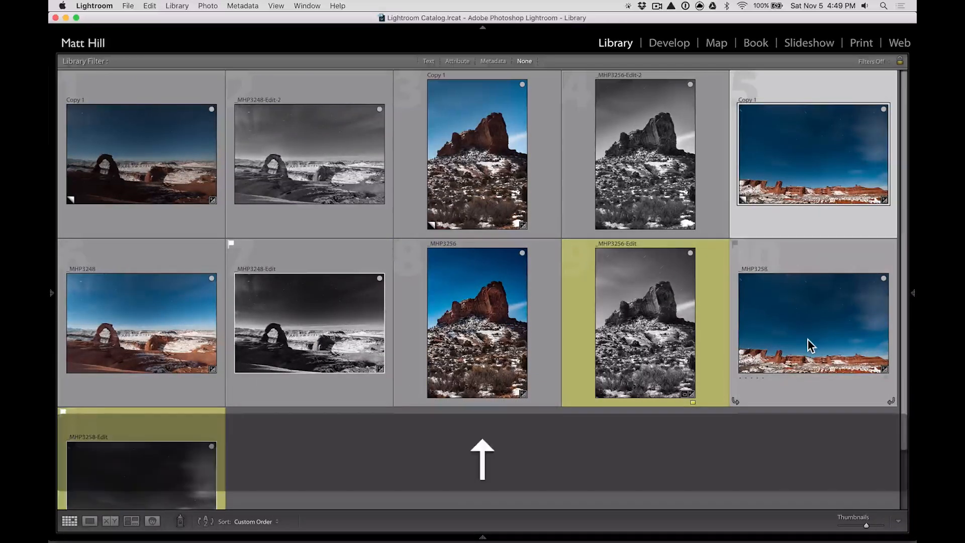
key("d")
right_click(402, 235)
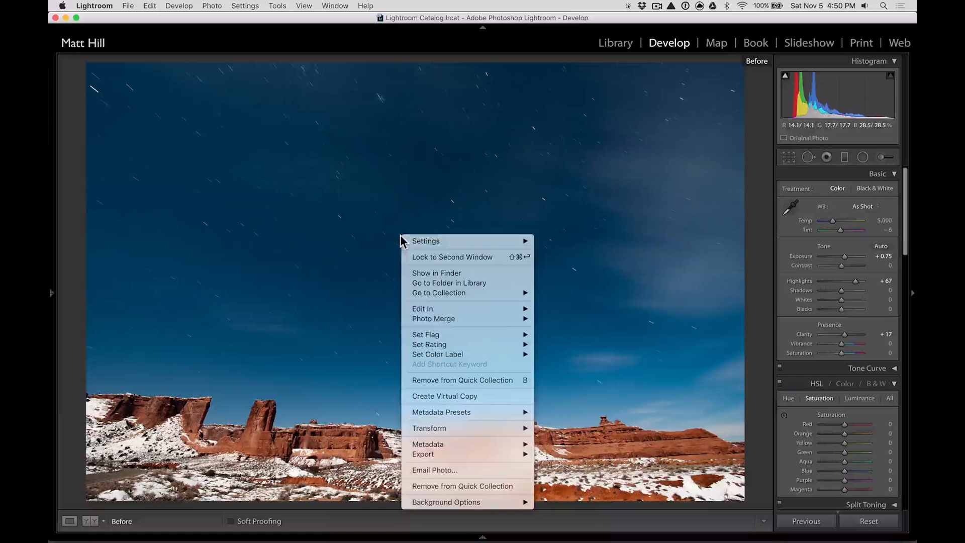
mouse_move(503, 241)
left_click(585, 241)
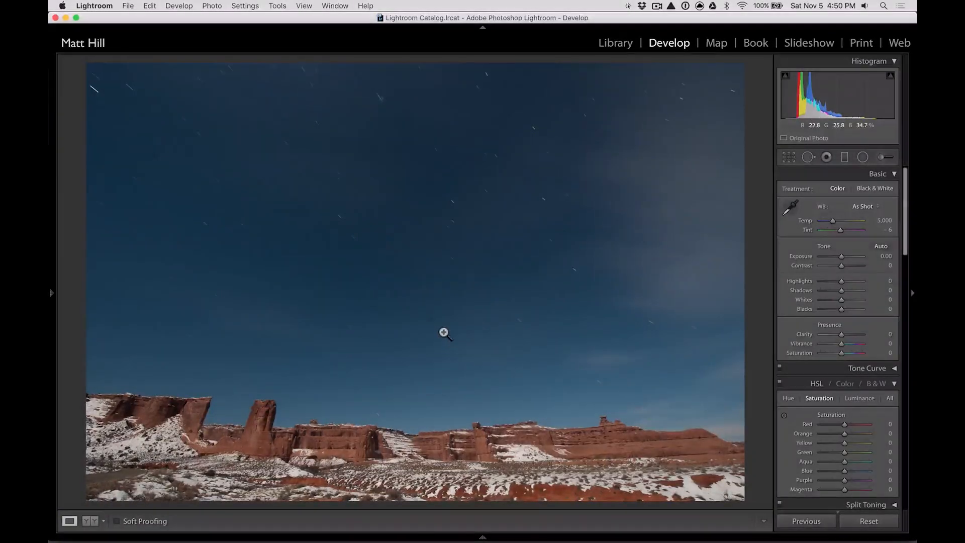
key("backslash")
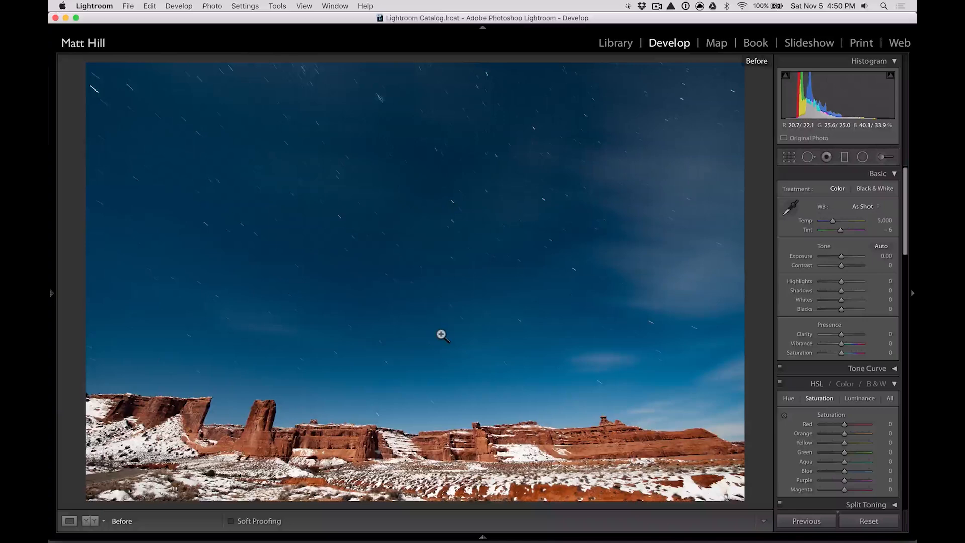
key("backslash")
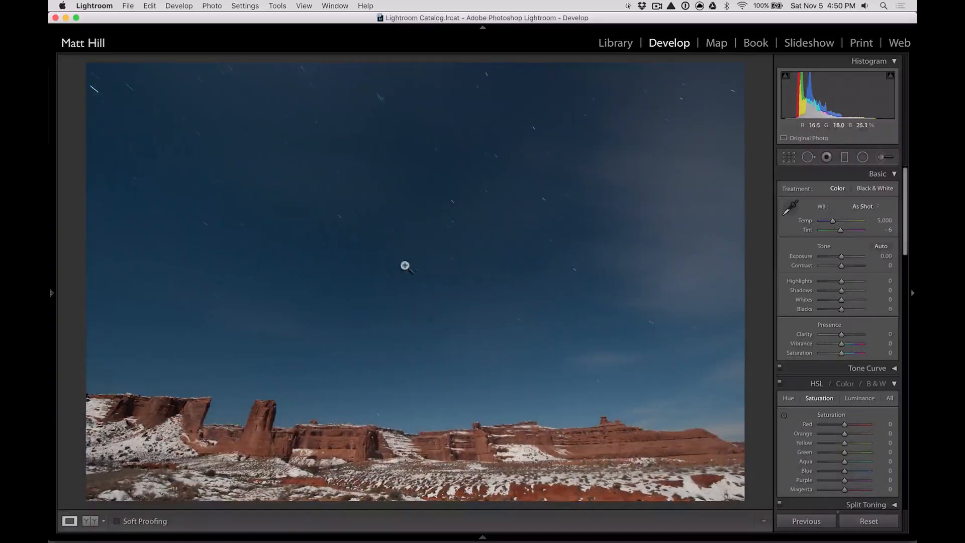
Enable the lens profile corrections for the night sky photo and set its Dehaze amount to +19.
scroll(851, 331, "down", 15)
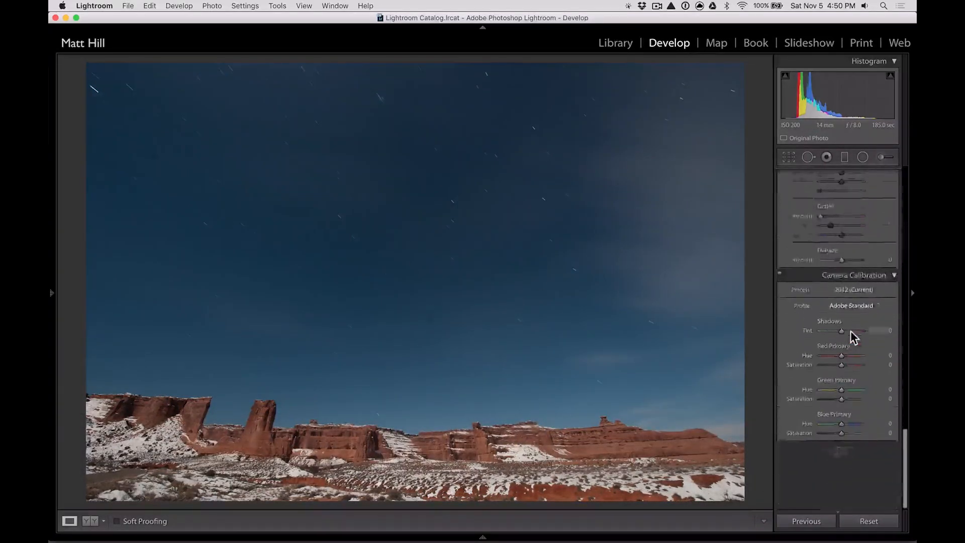
scroll(851, 330, "up", 10)
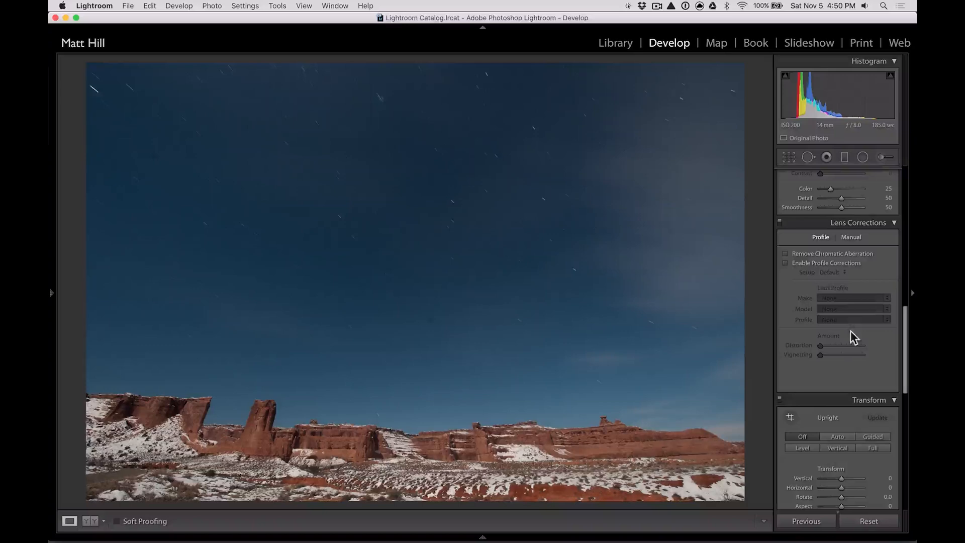
left_click(814, 264)
scroll(846, 367, "down", 10)
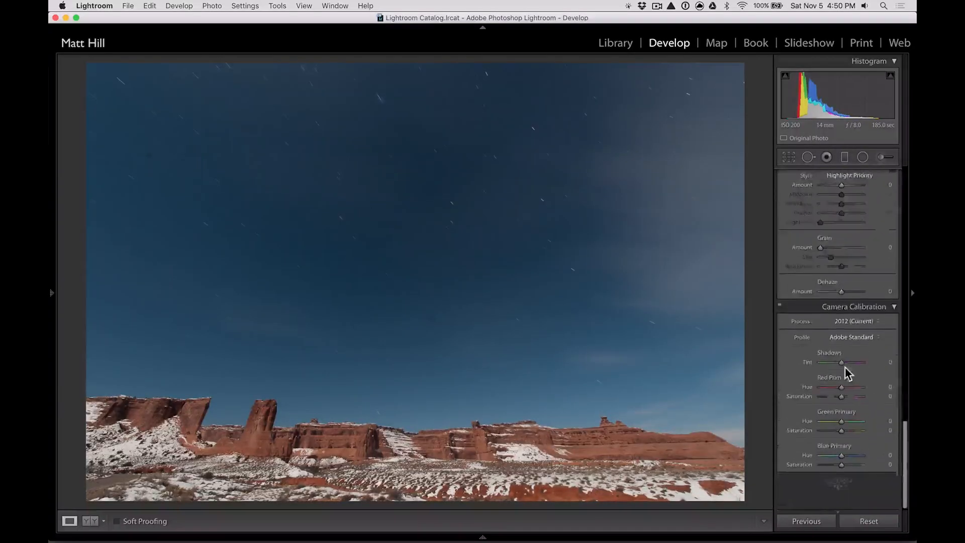
mouse_move(842, 292)
left_mouse_down()
mouse_move(856, 291)
mouse_move(846, 291)
left_mouse_up()
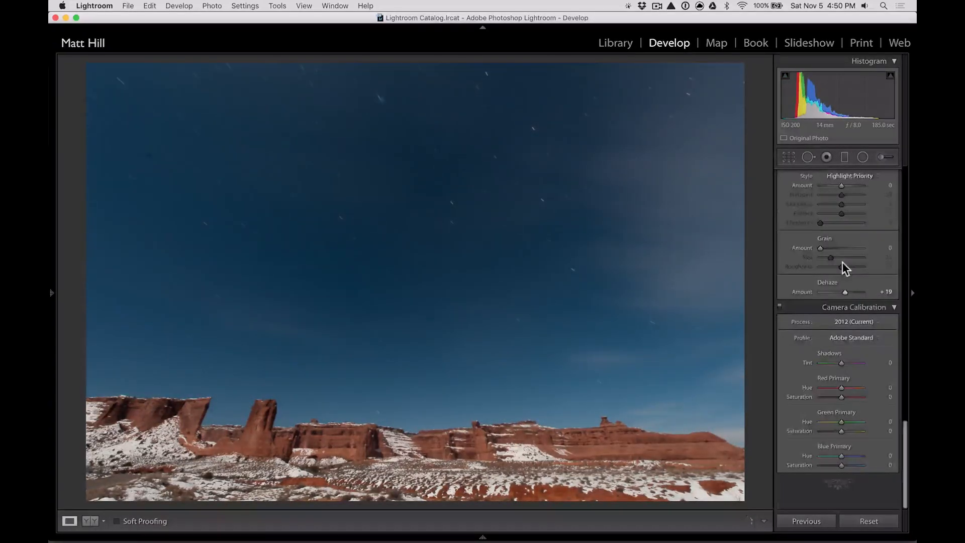
Heal four spots in the sky at 1:1 using Spot Removal, and return to the full-photo view.
scroll(843, 262, "up", 10)
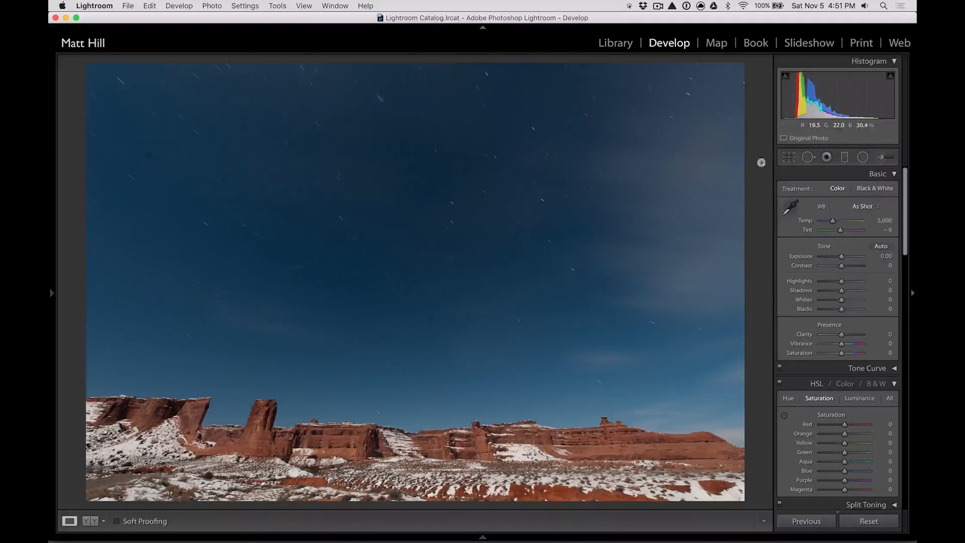
left_click(402, 306)
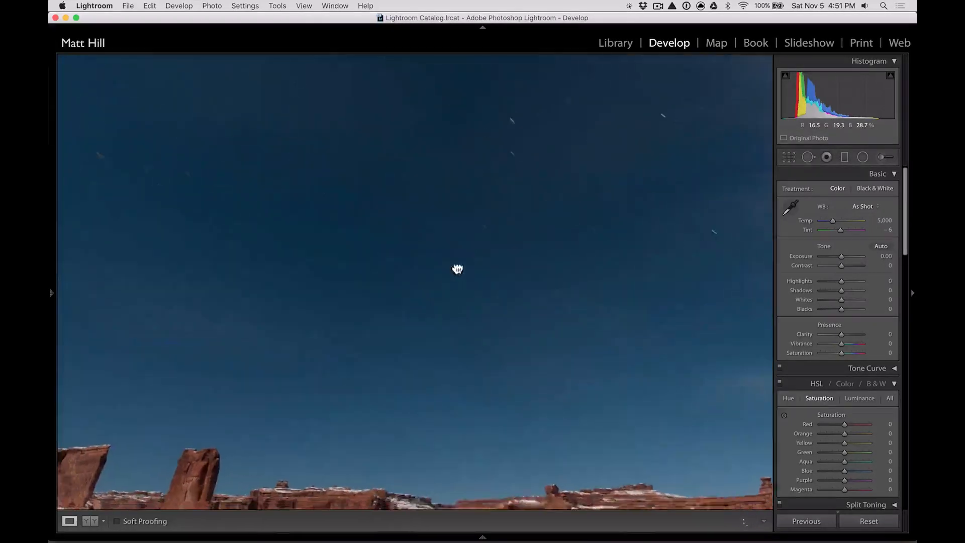
left_click_drag(457, 269, 516, 231)
left_click(813, 156)
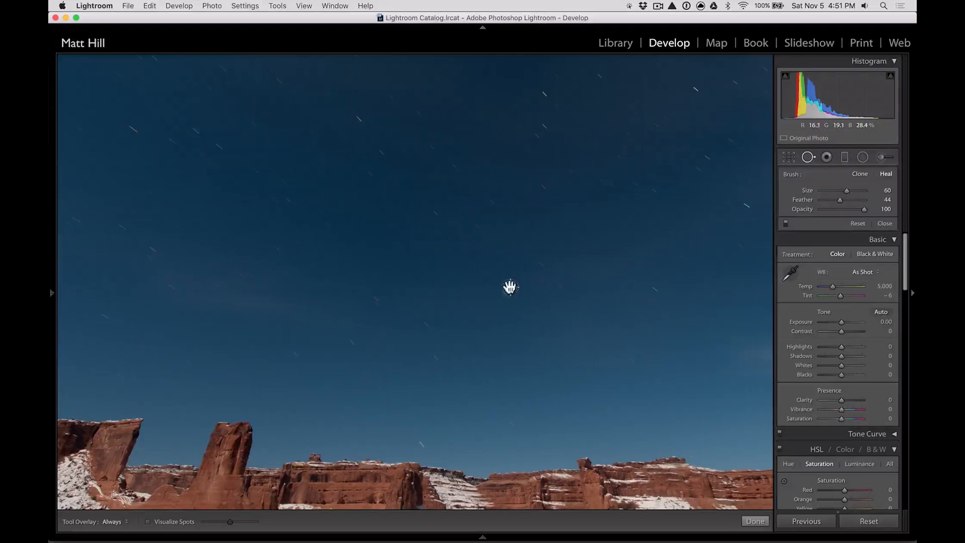
left_click(510, 287)
key("space")
left_click(513, 319)
left_click_drag(513, 319, 563, 372)
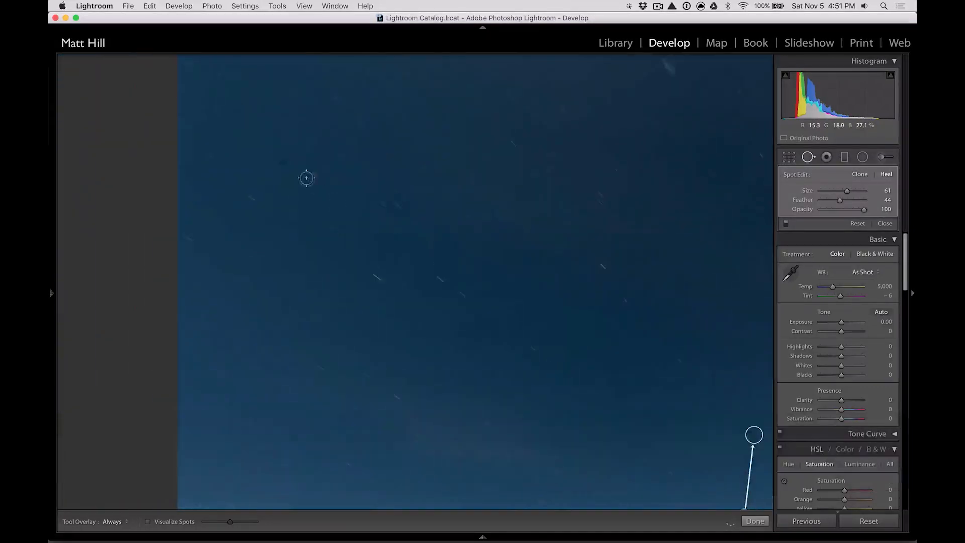
left_click(283, 158)
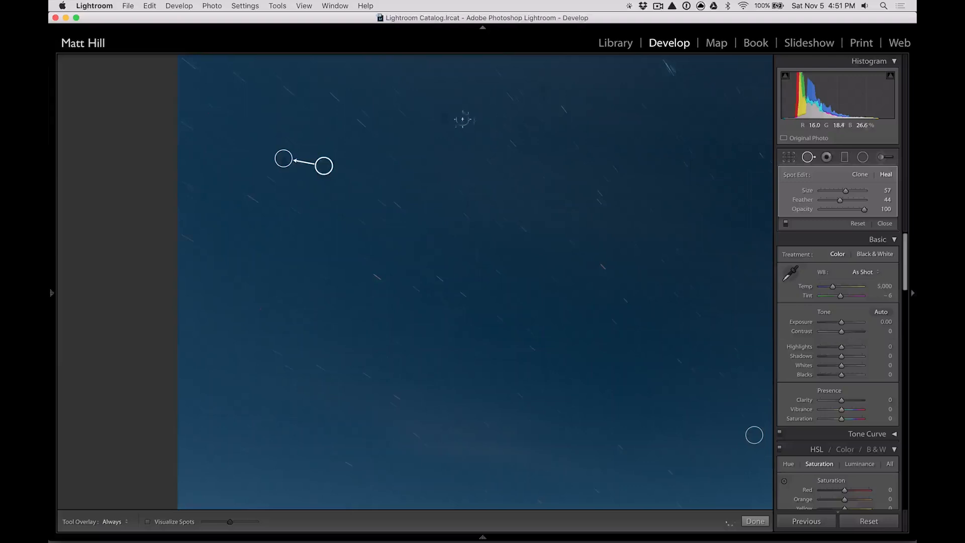
left_click(443, 118)
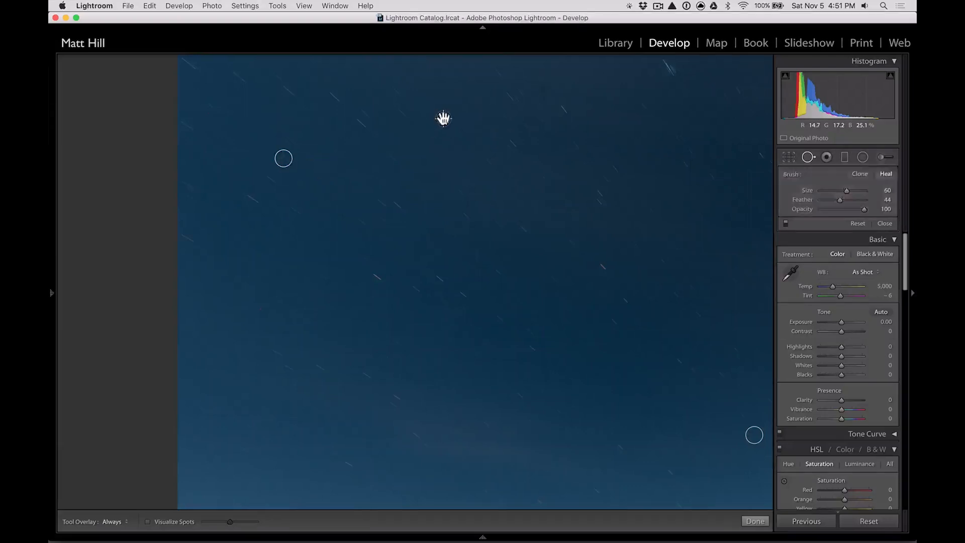
left_click(544, 86)
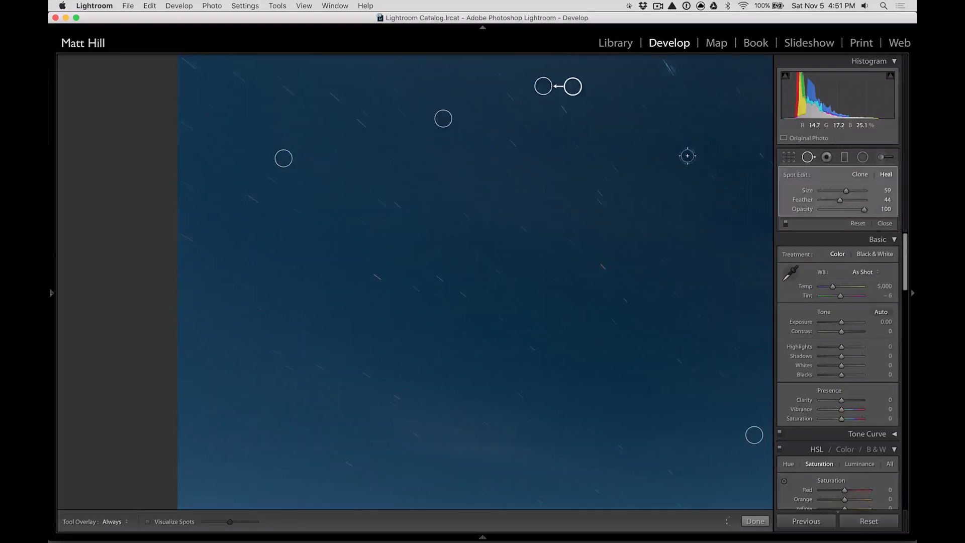
left_click(804, 157)
left_click(586, 218)
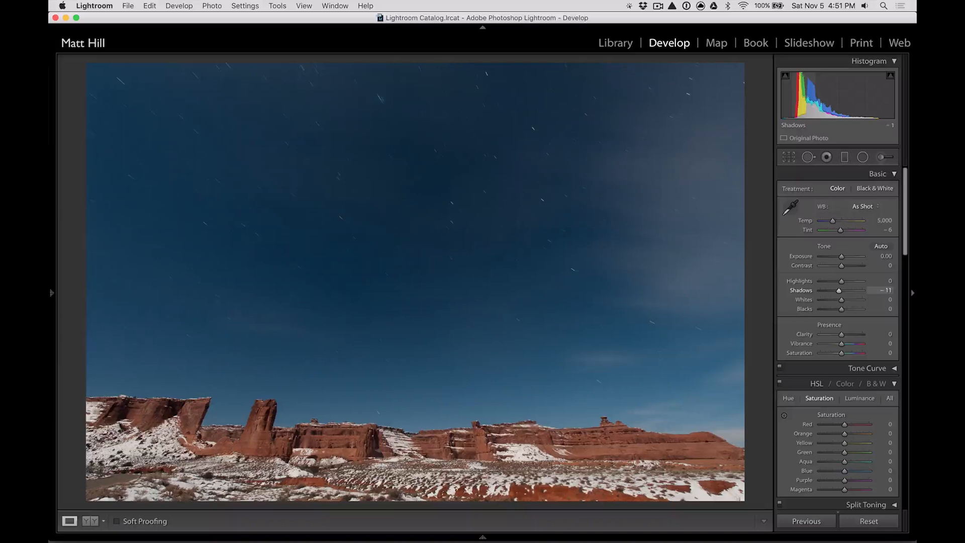
Try Shadows at -65, undo it, and inspect the red cliffs and snowy foreground at 1:1.
left_click_drag(809, 96, 802, 96)
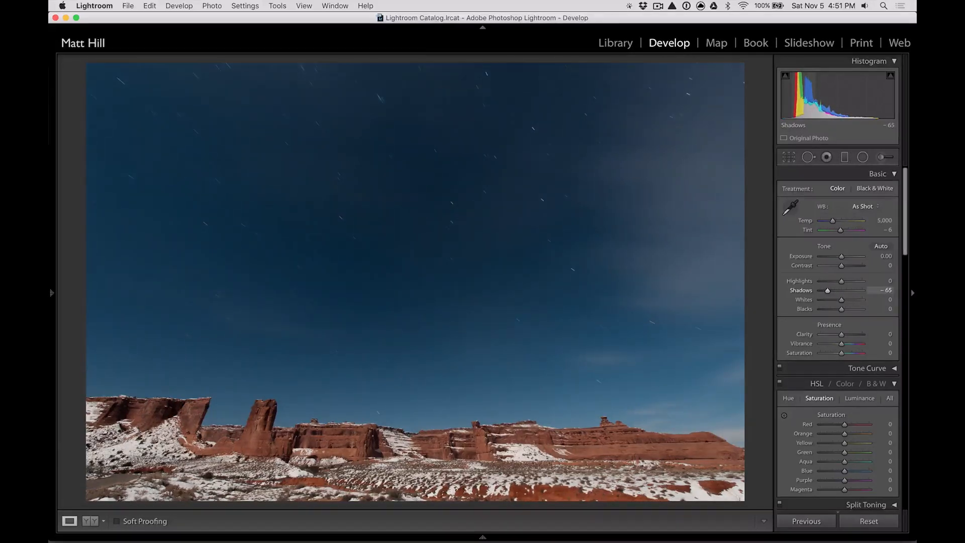
key("super+z")
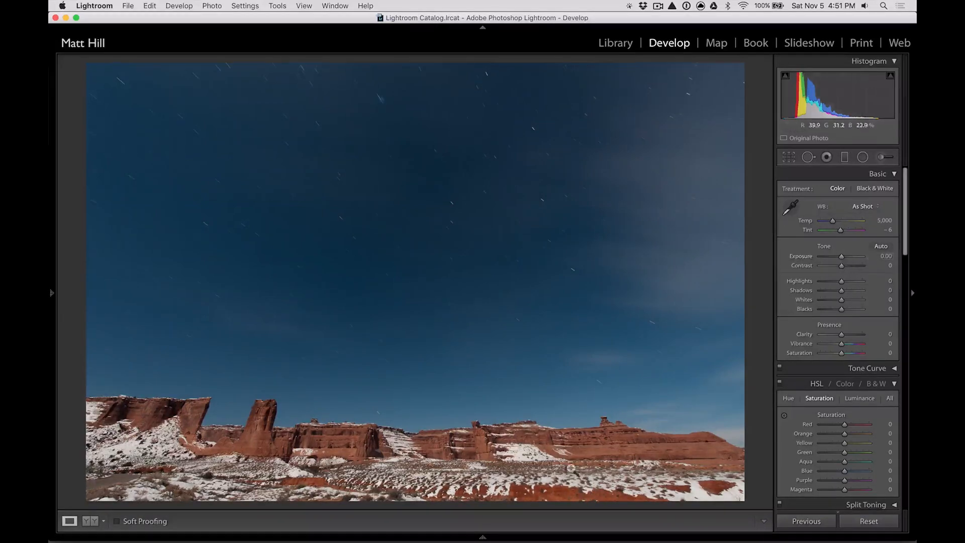
left_click(578, 451)
left_click_drag(582, 438, 608, 344)
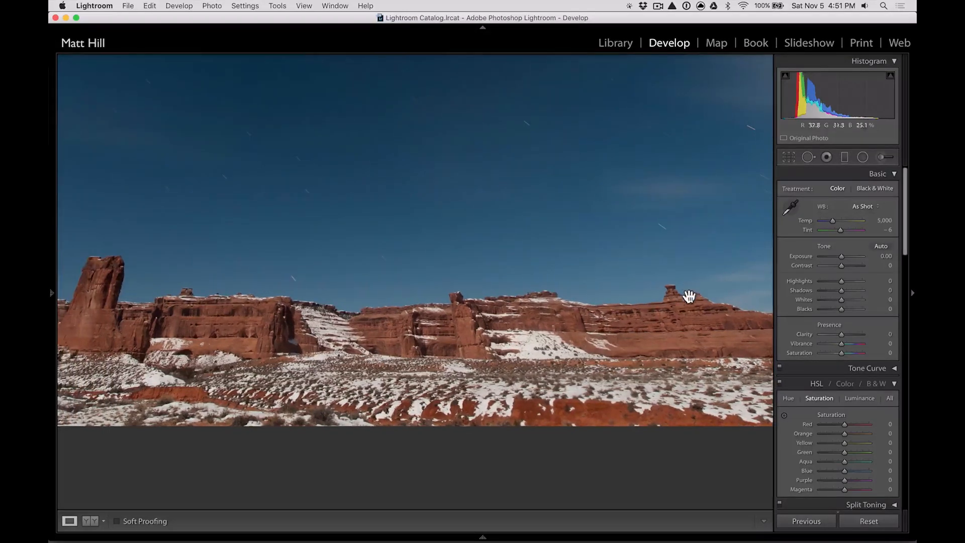
left_click_drag(469, 330, 647, 328)
left_click_drag(523, 342, 591, 378)
left_click(578, 352)
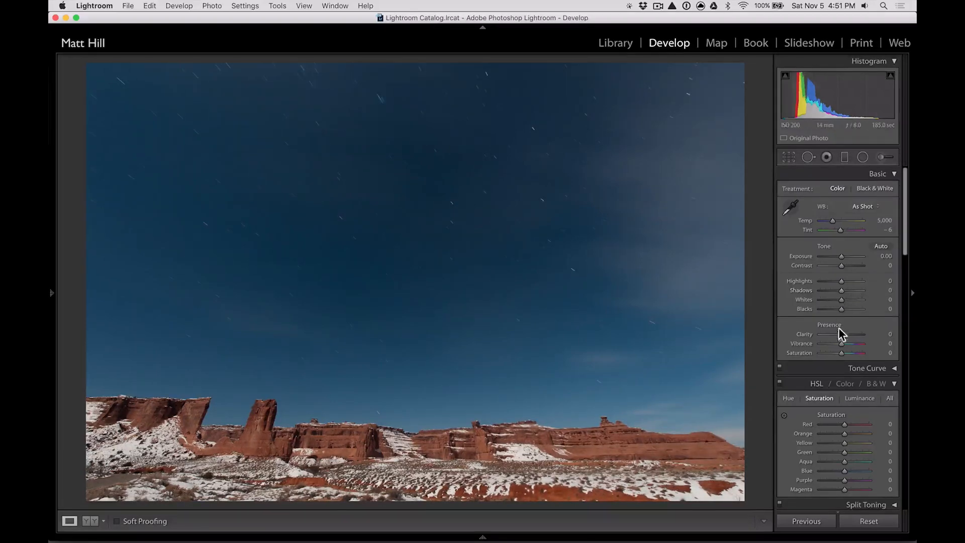
Try maximum Clarity as well as Highlights at +41 with Whites at +8, and undo these adjustments.
left_click_drag(841, 335, 879, 323)
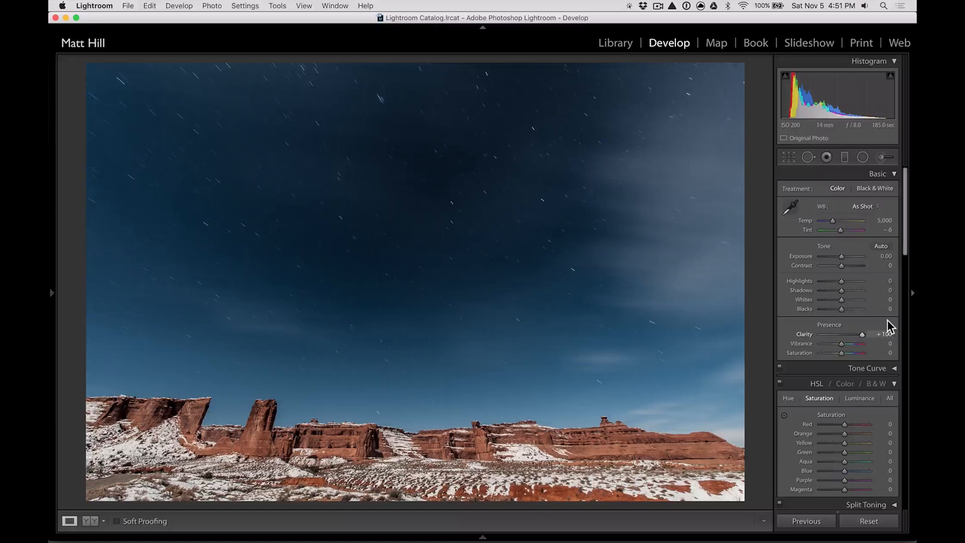
left_click_drag(858, 327, 844, 330)
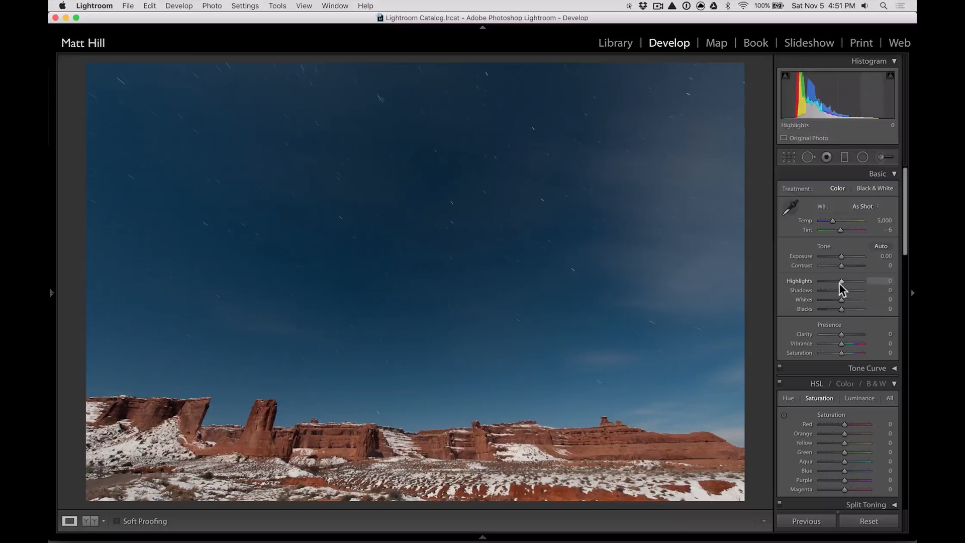
left_click_drag(841, 282, 846, 300)
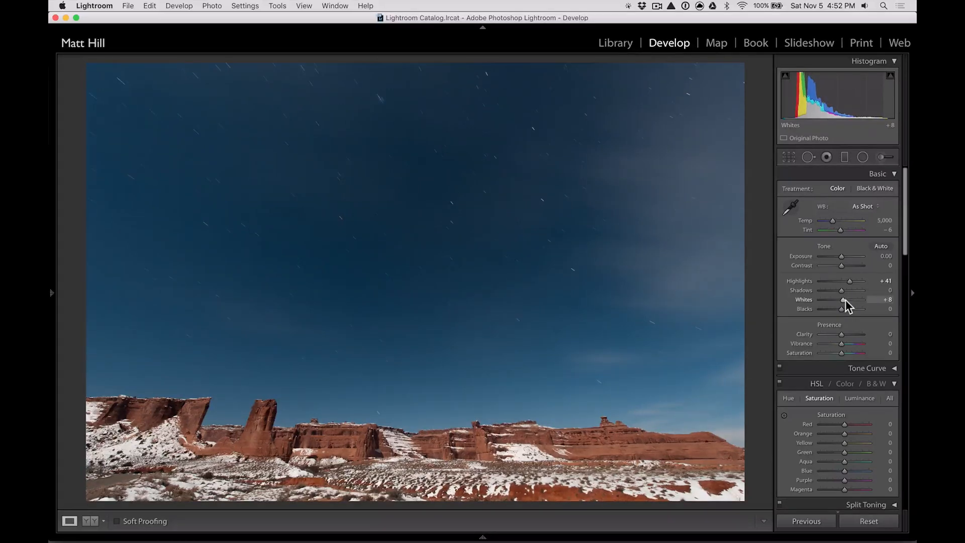
key("super+z")
key("super+z")
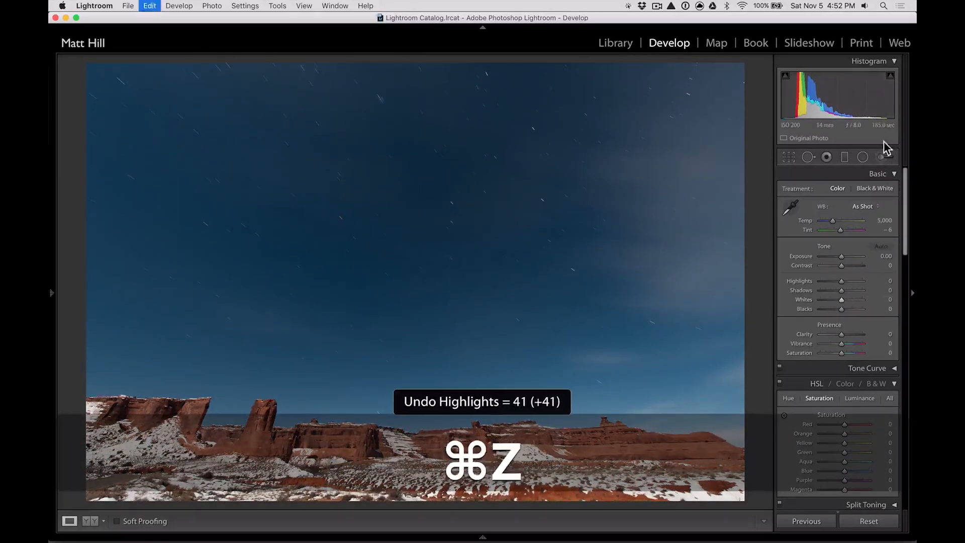
Add a horizontal graduated filter with the Milky Way Crater effect over the sky, centring it above the cliffs.
left_click(845, 158)
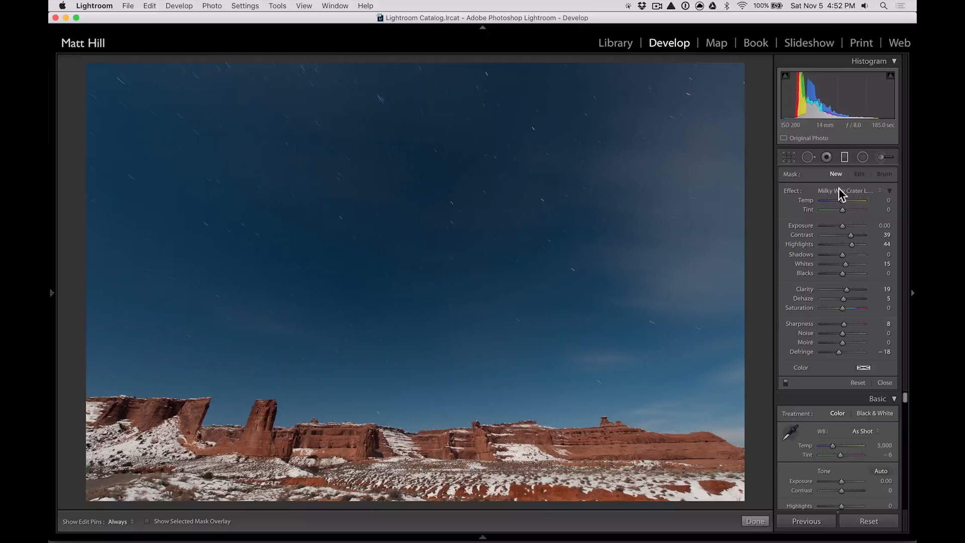
left_click_drag(429, 86, 411, 541)
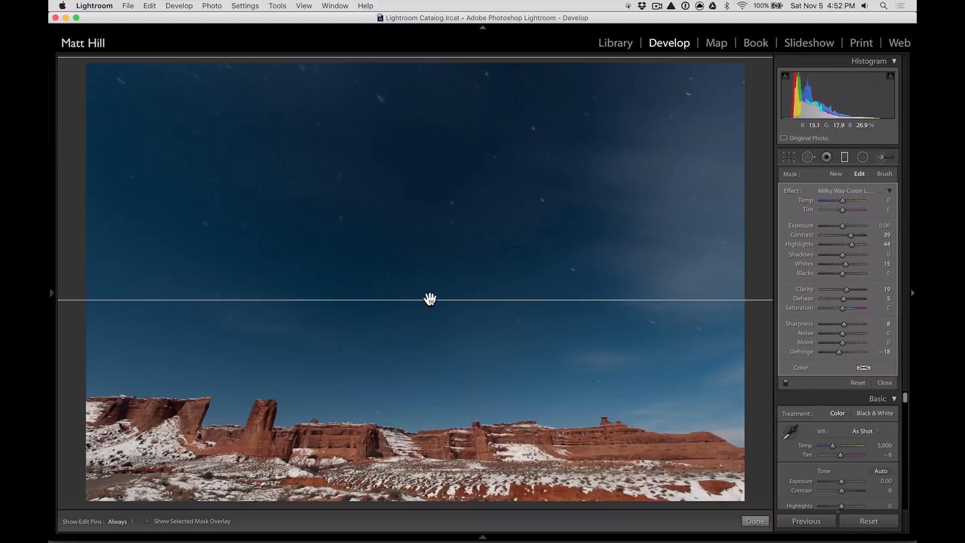
left_click_drag(429, 299, 427, 340)
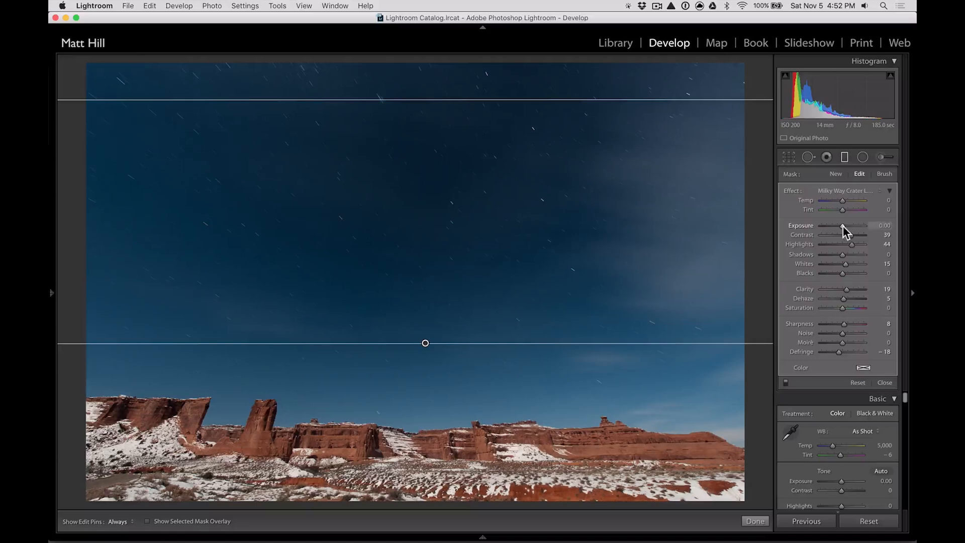
Set the sky filter's Exposure to -0.14 and Whites to 53, raise its Highlights slightly, and close the filter.
left_click_drag(843, 225, 843, 225)
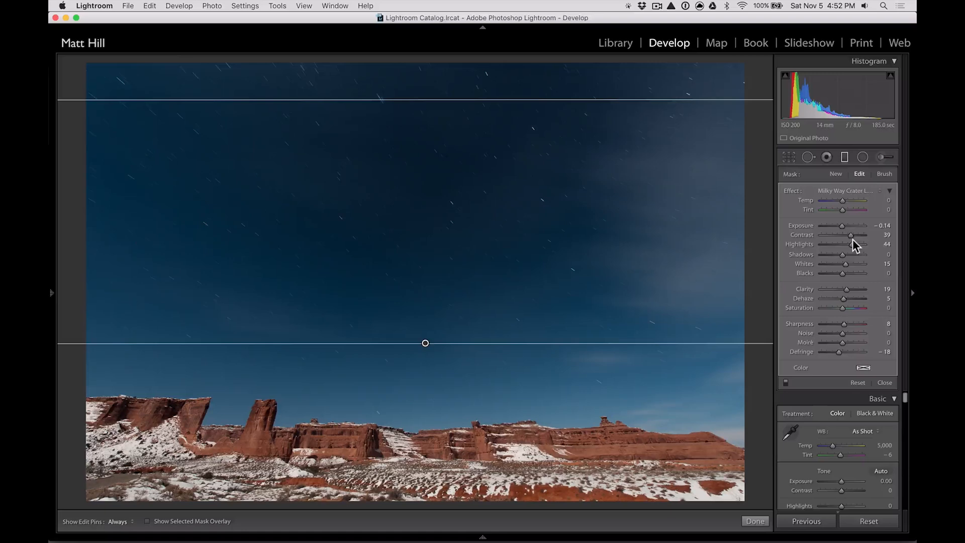
left_click_drag(846, 264, 857, 264)
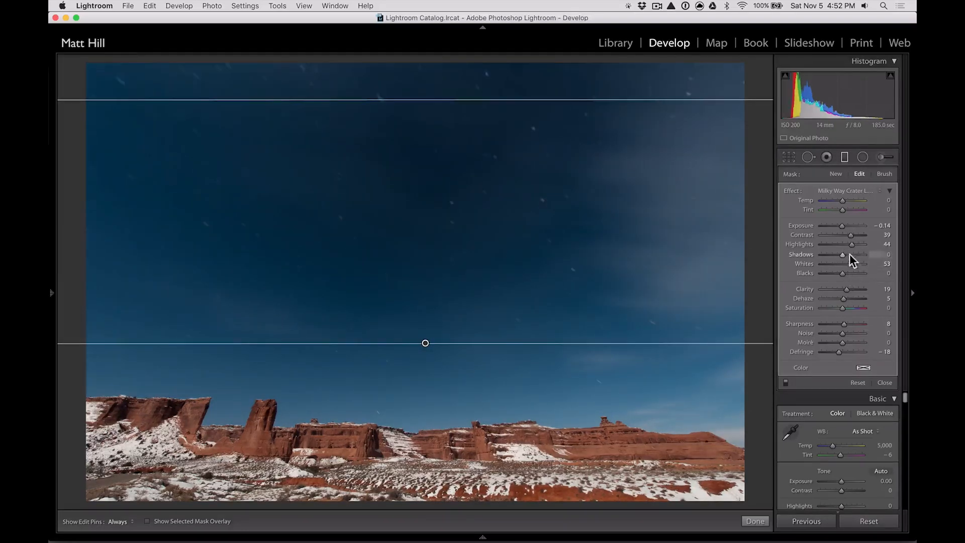
left_click_drag(852, 245, 855, 244)
left_click(846, 157)
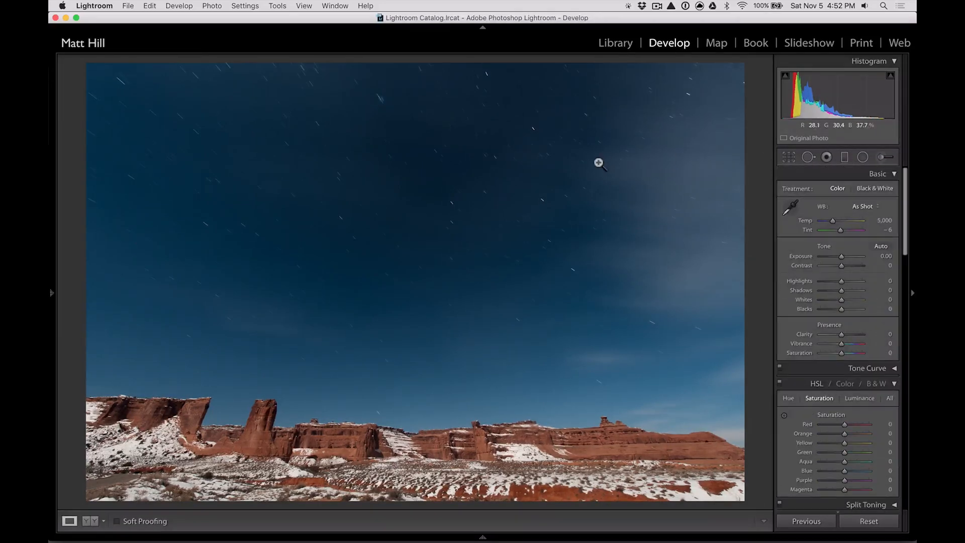
Compare the before and after versions of the full photo and of the cliffs and snow at 1:1.
key("backslash")
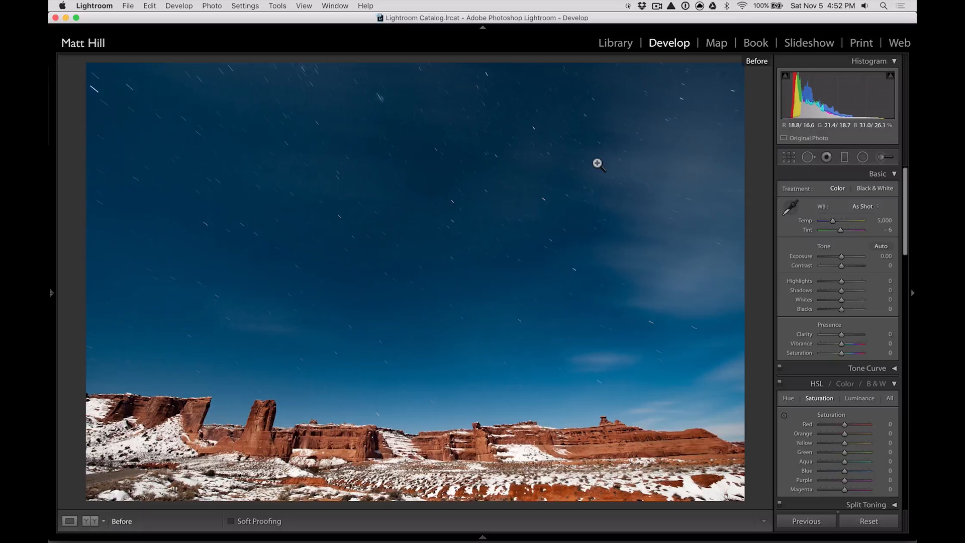
key("backslash")
key("backslash")
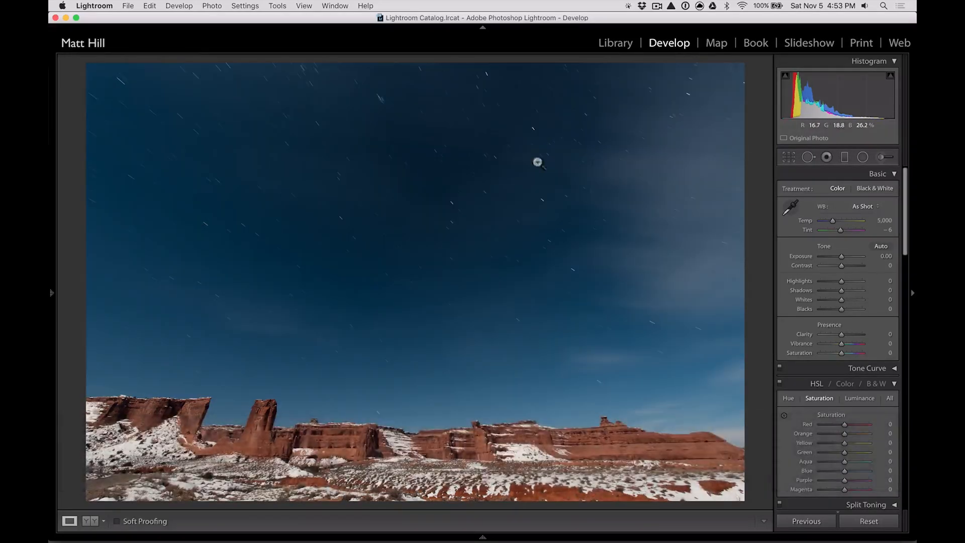
key("backslash")
left_click(435, 457)
left_click_drag(436, 444, 454, 359)
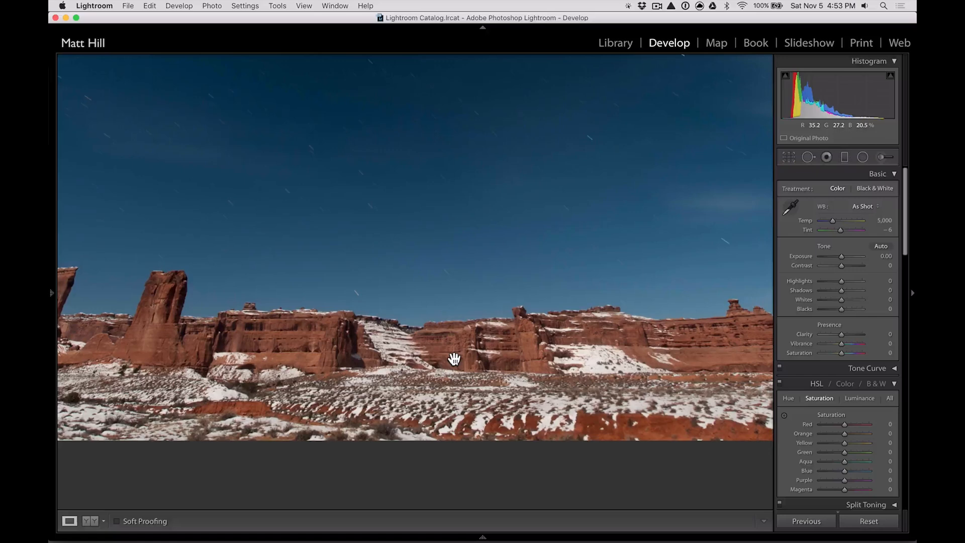
key("backslash")
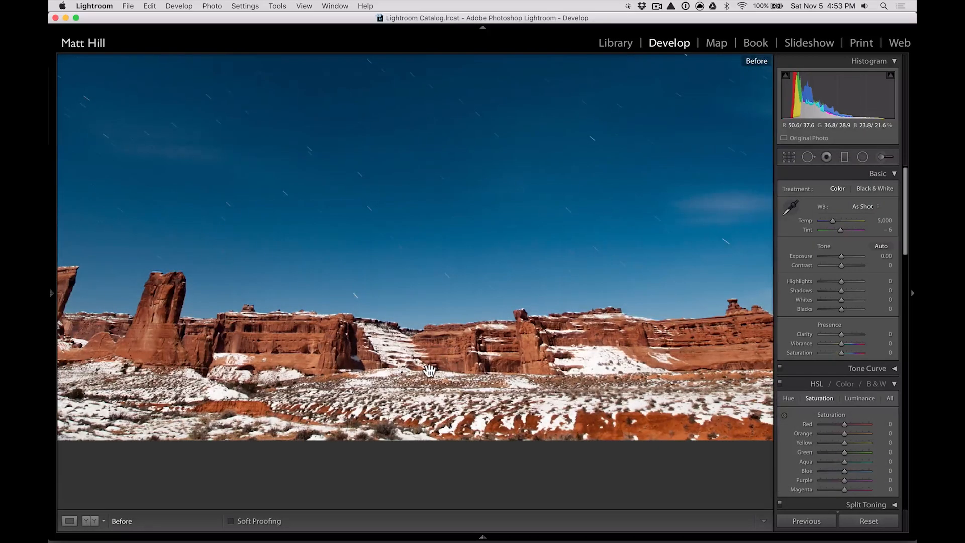
key("F1")
key("backslash")
key("F1")
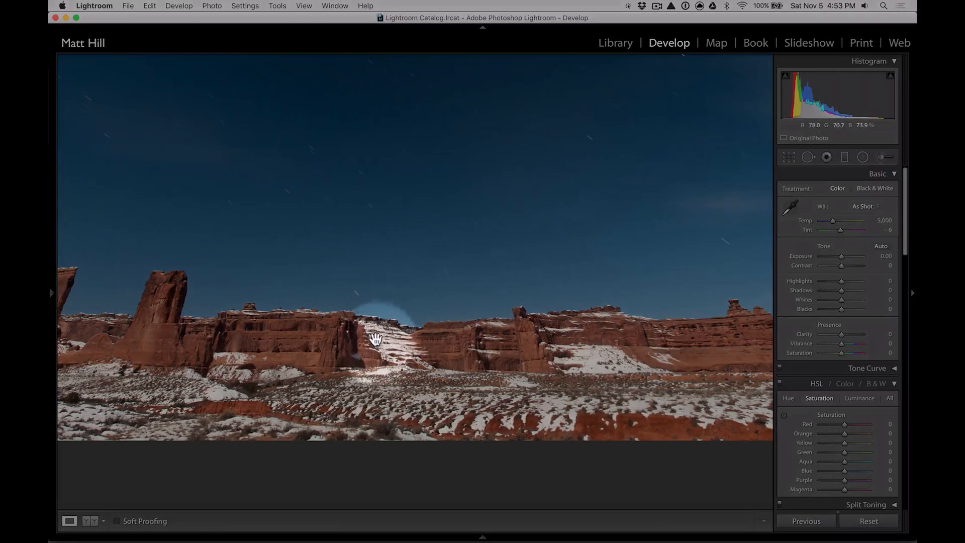
key("F1")
left_click(482, 305)
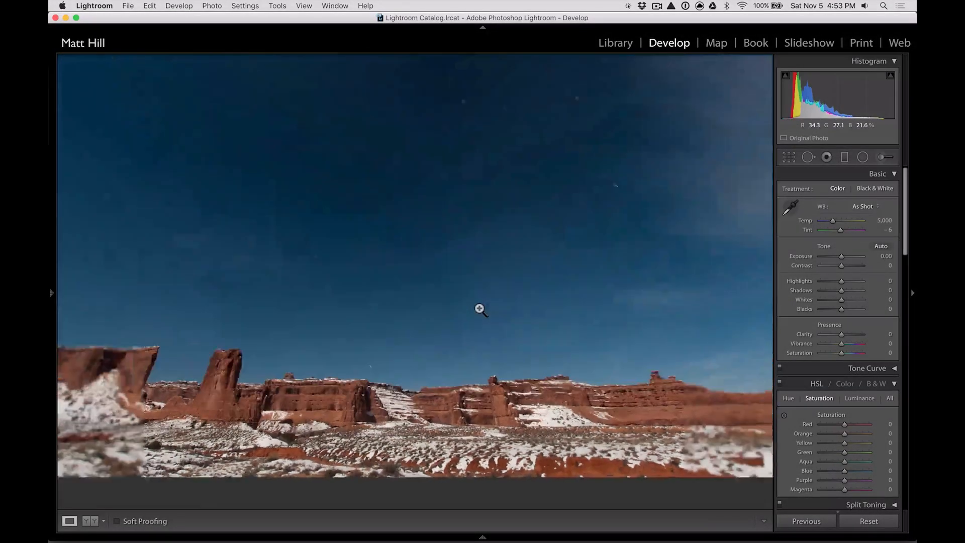
Open the desert photo in Silver Efex Pro 2 from Lightroom for editing.
right_click(479, 309)
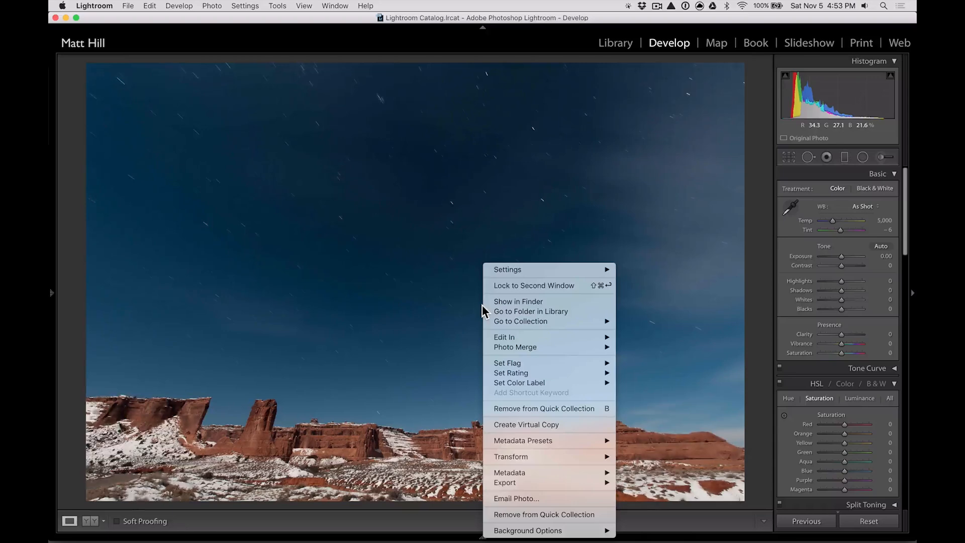
mouse_move(564, 338)
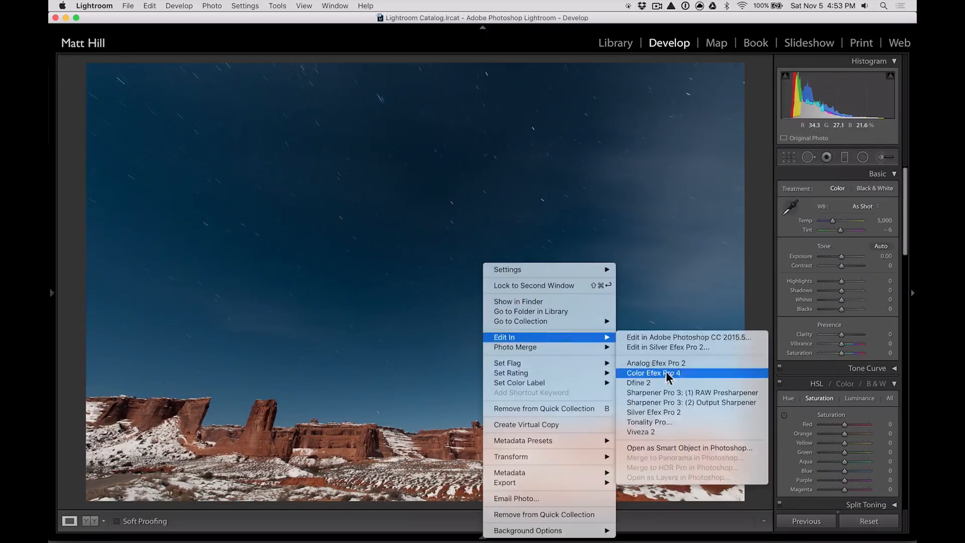
left_click(674, 416)
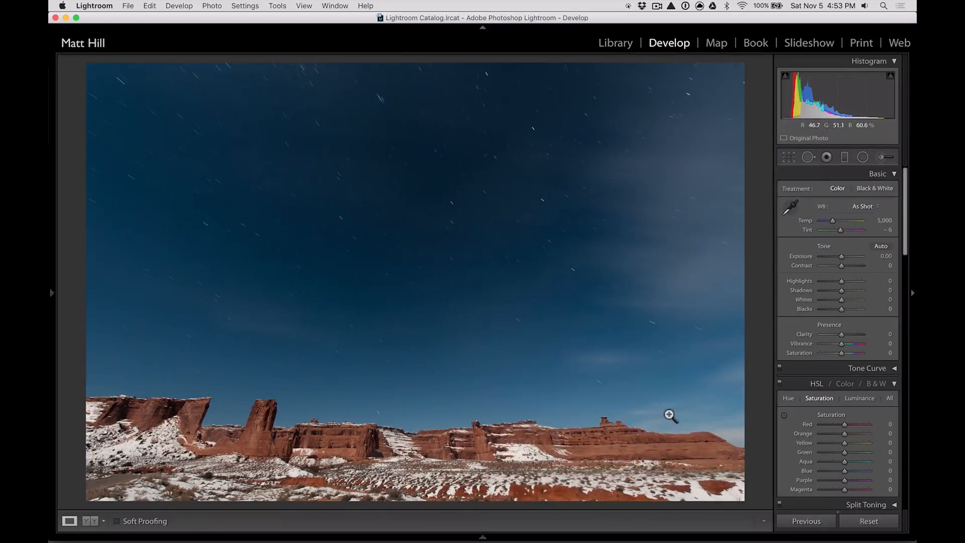
key("Return")
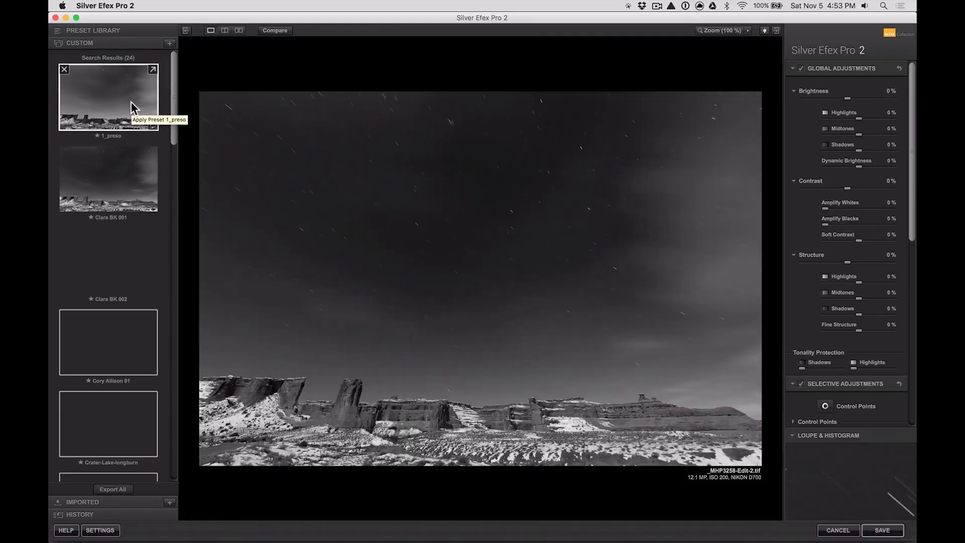
Try the custom presets one after another from 1_preso to Crater-milky-01, and return to Crater-Lake-longburn.
left_click(130, 101)
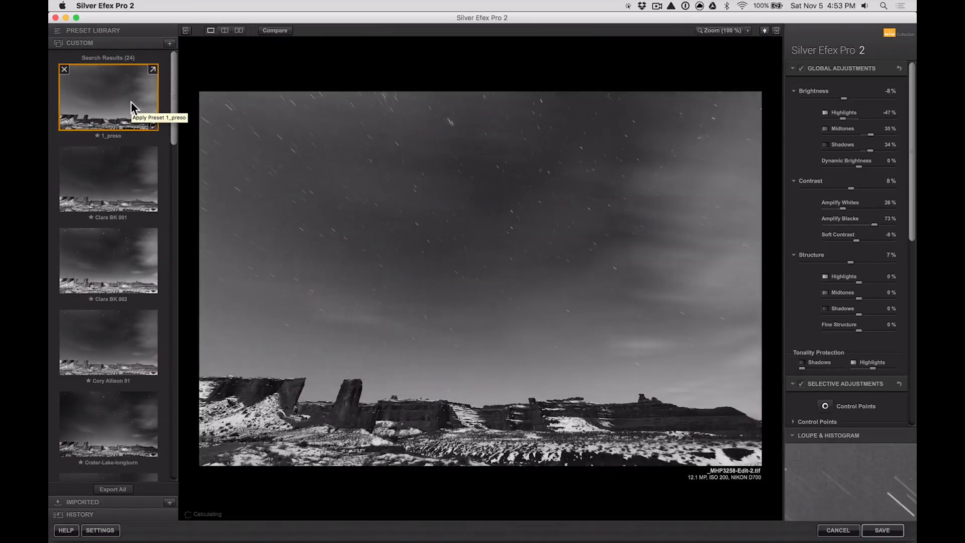
key("Down")
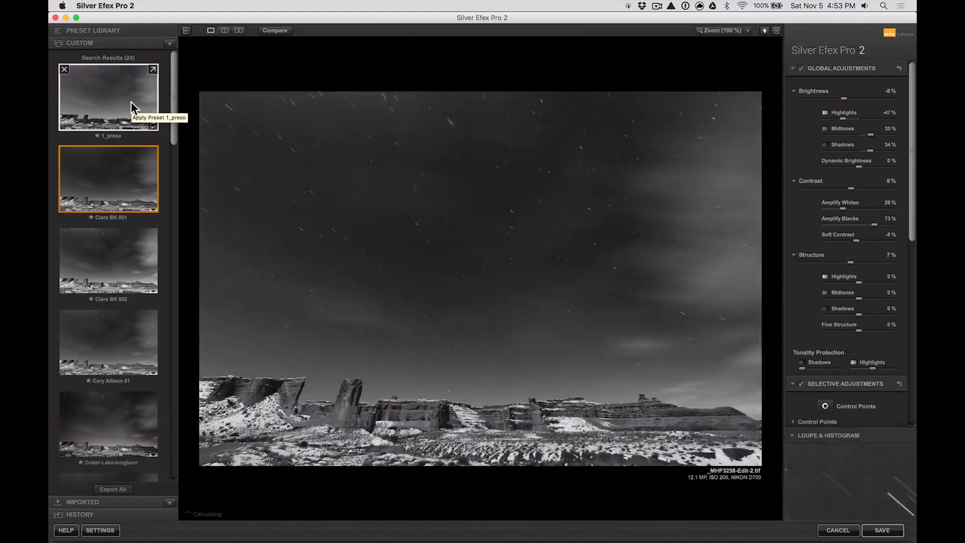
key("Down")
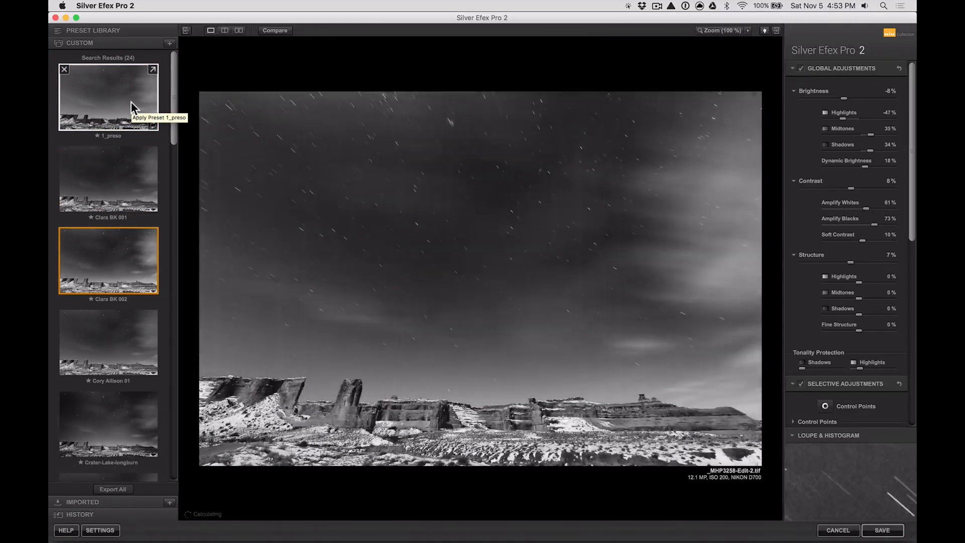
key("Down")
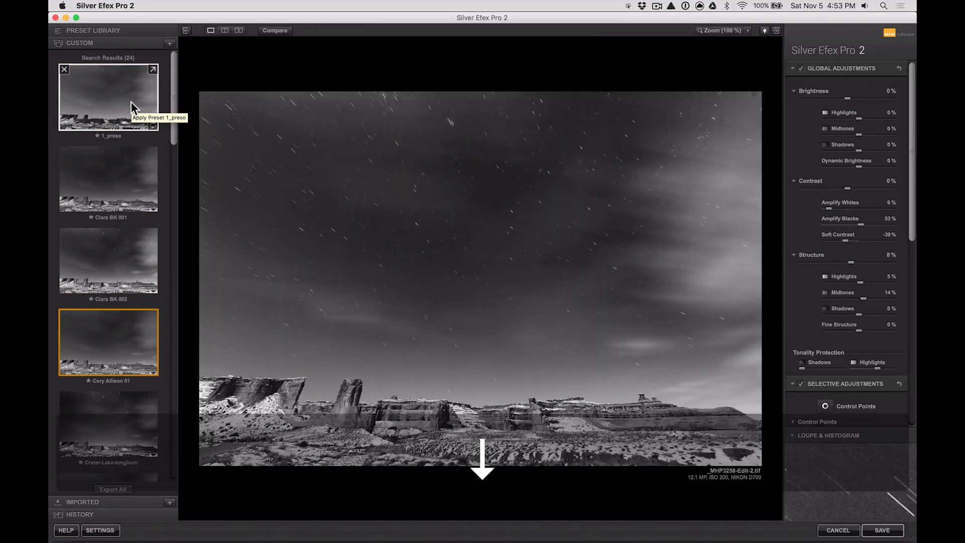
key("Down")
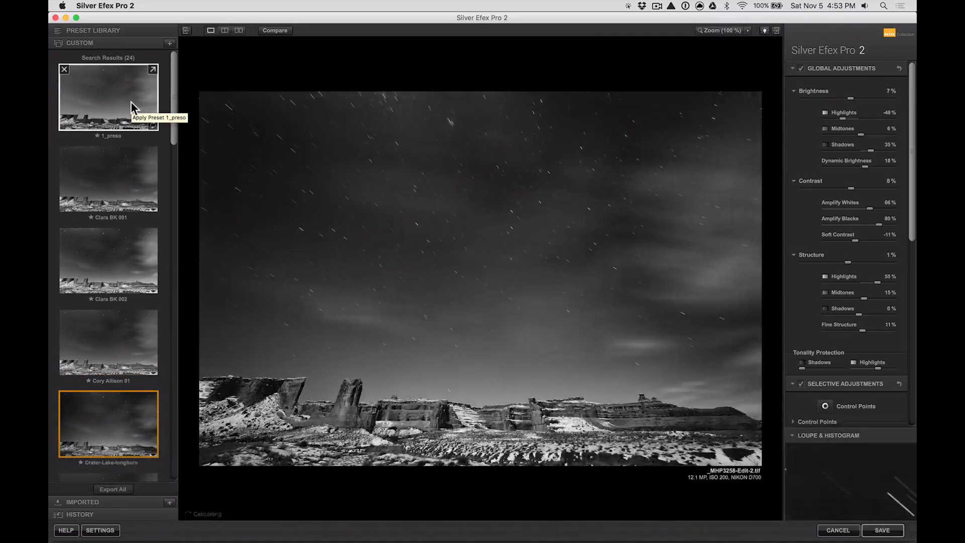
key("Down")
key("Up")
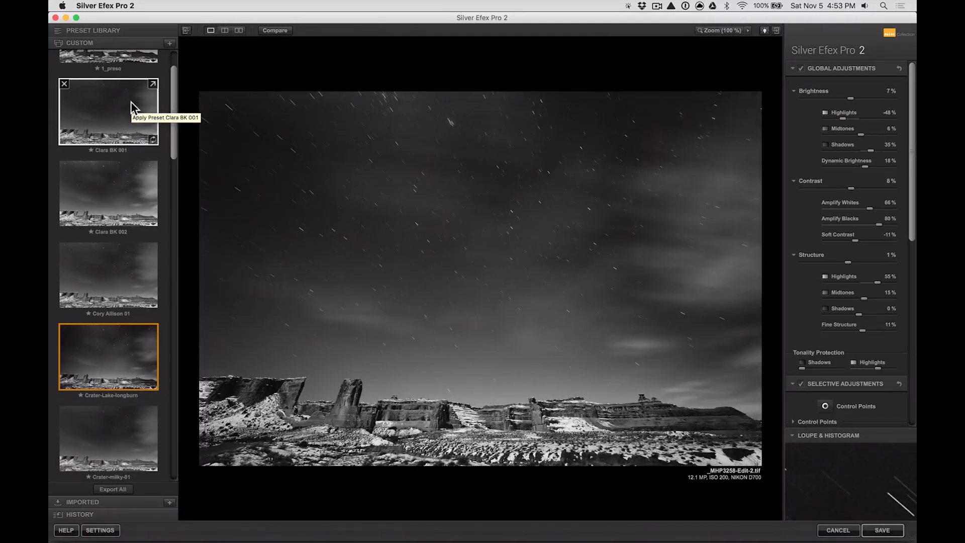
Try the presets from Crater-milky-01 to Giants Causeway 01, and inspect the sky at 100% with Giants Causeway 01.
key("Down")
key("Down")
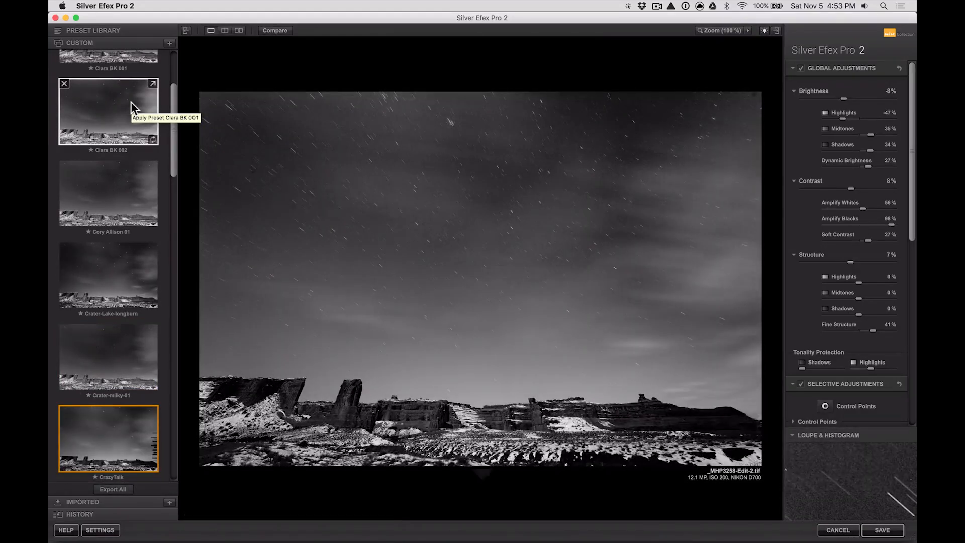
key("Down")
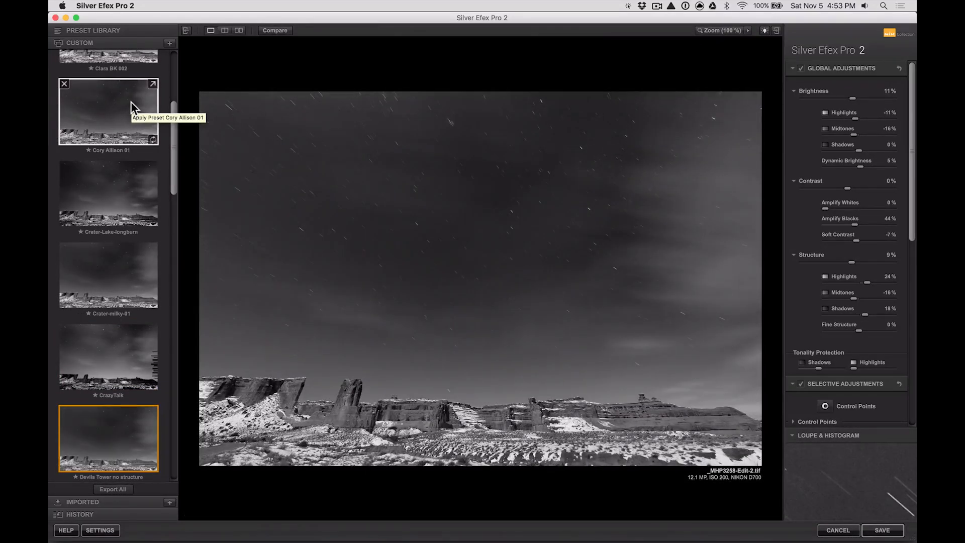
key("Down")
key("Down")
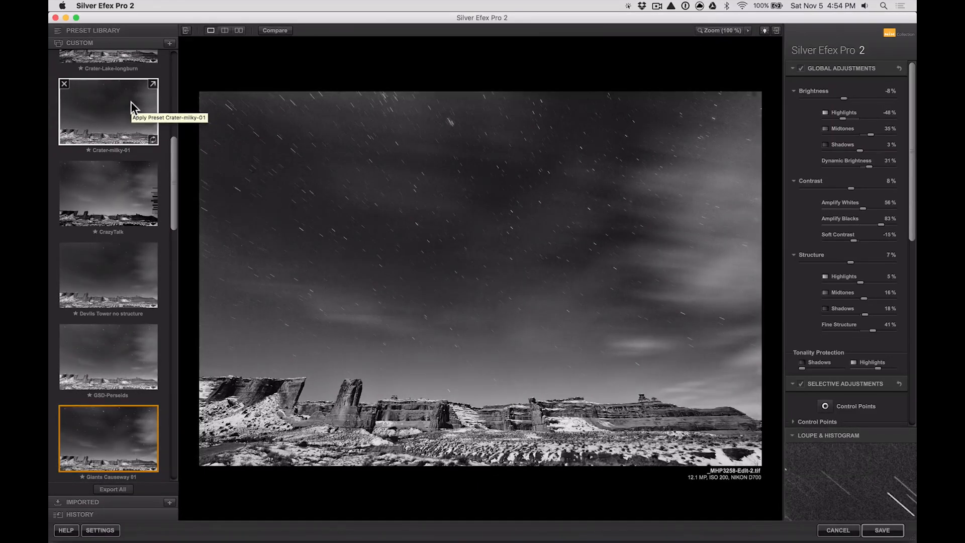
left_click(727, 29)
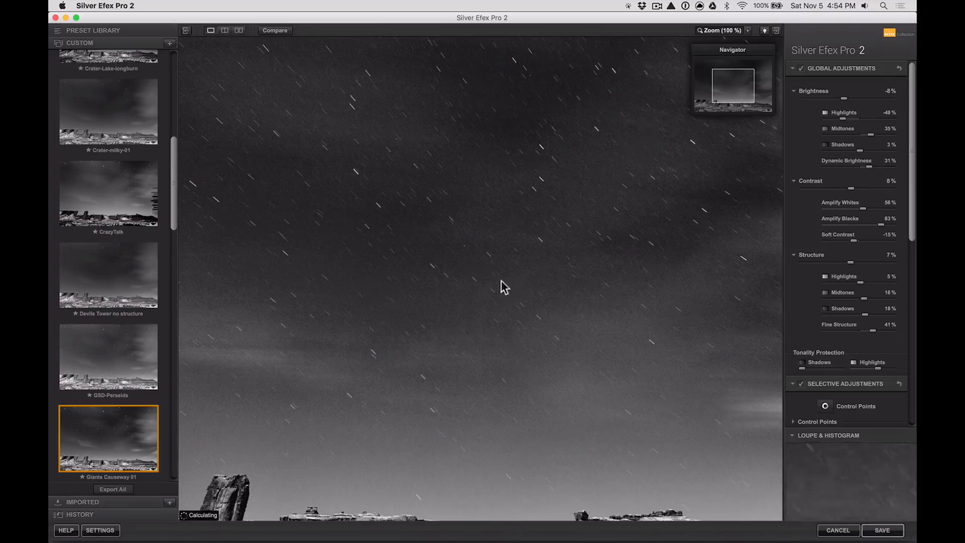
left_click(729, 31)
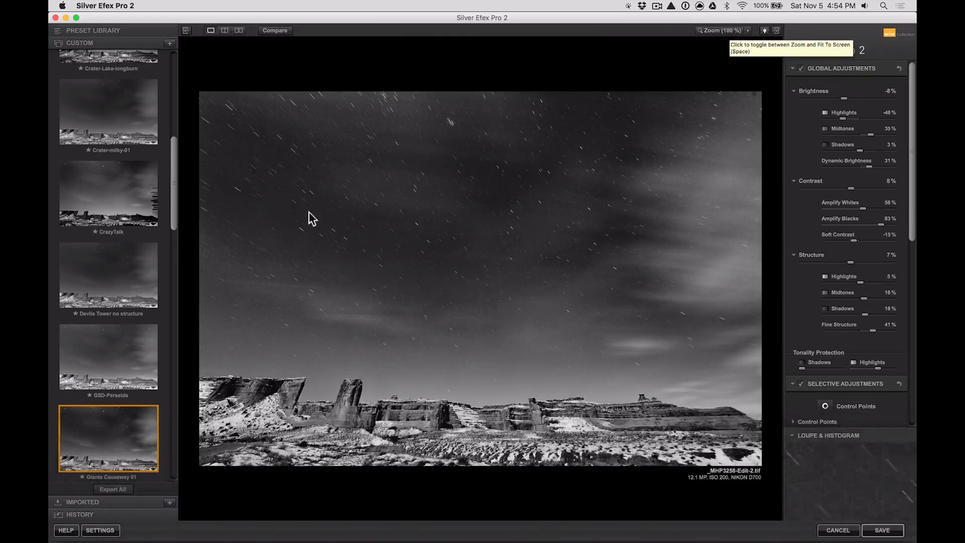
Try the custom preset following Headshot -01, with Amplify Blacks at 40% and brightness Shadows at 0%.
mouse_move(96, 454)
scroll(95, 452, "down", 3)
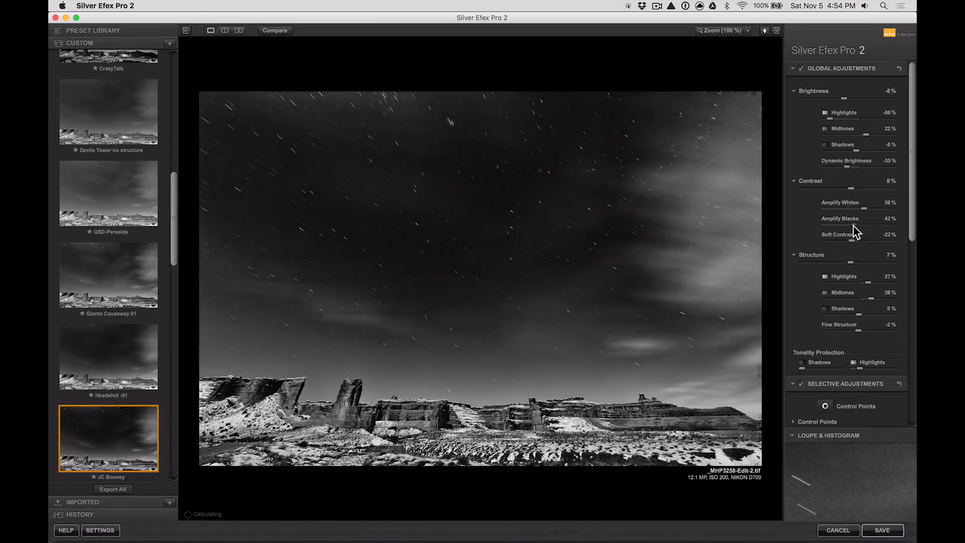
left_click_drag(854, 226, 826, 226)
left_click_drag(821, 224, 851, 224)
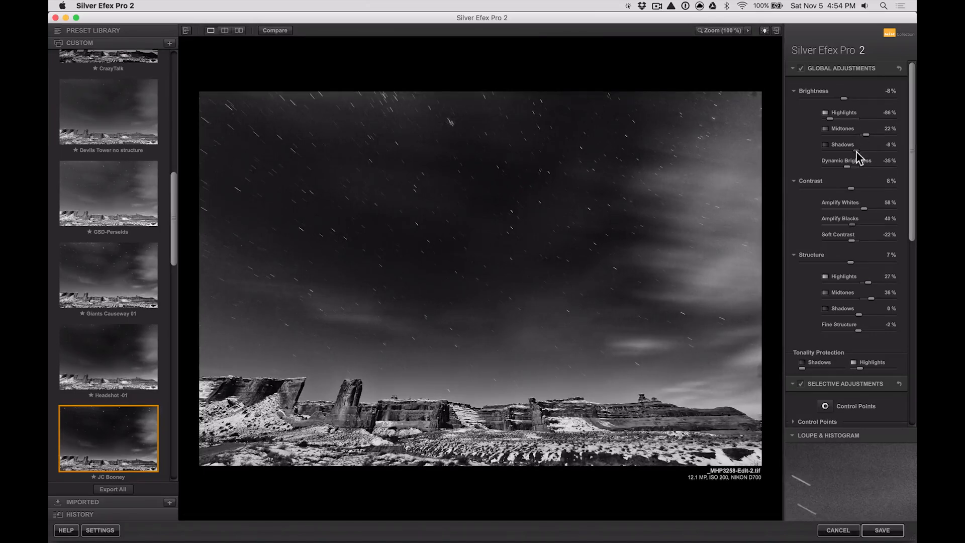
mouse_move(849, 155)
left_mouse_down()
mouse_move(869, 150)
mouse_move(860, 154)
left_mouse_up()
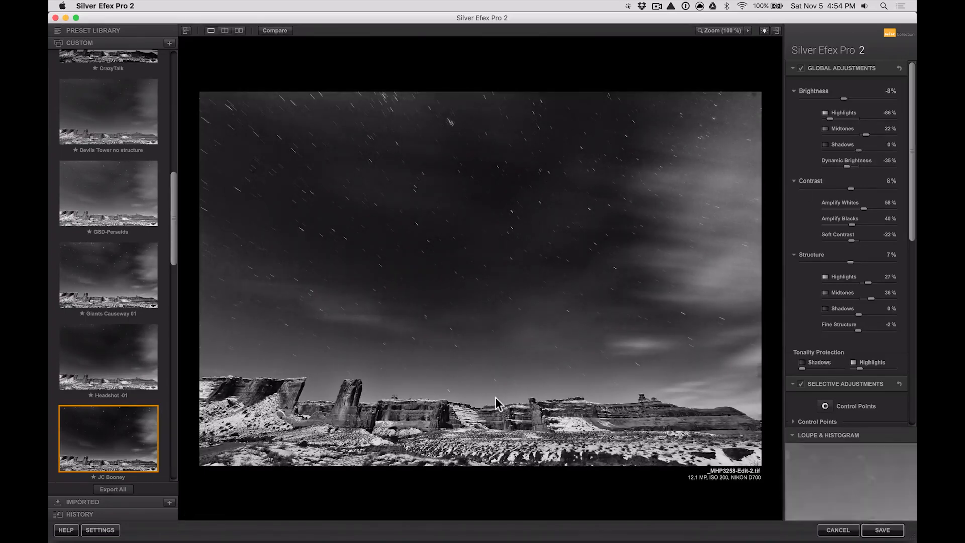
Try the next custom presets up to Multnomah, and inspect the sky at 100% with Multnomah.
left_click(108, 455)
scroll(108, 455, "down", 2)
left_click(108, 456)
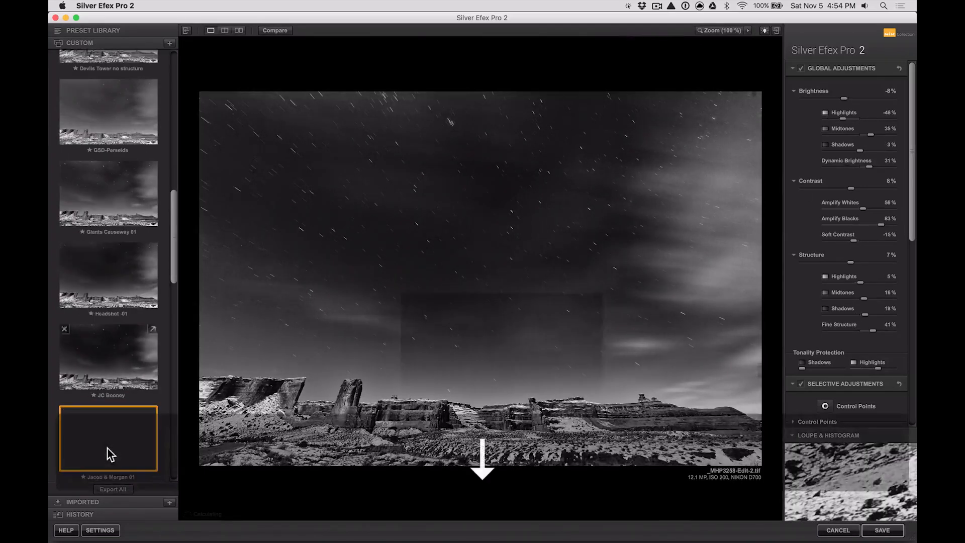
scroll(109, 455, "down", 1)
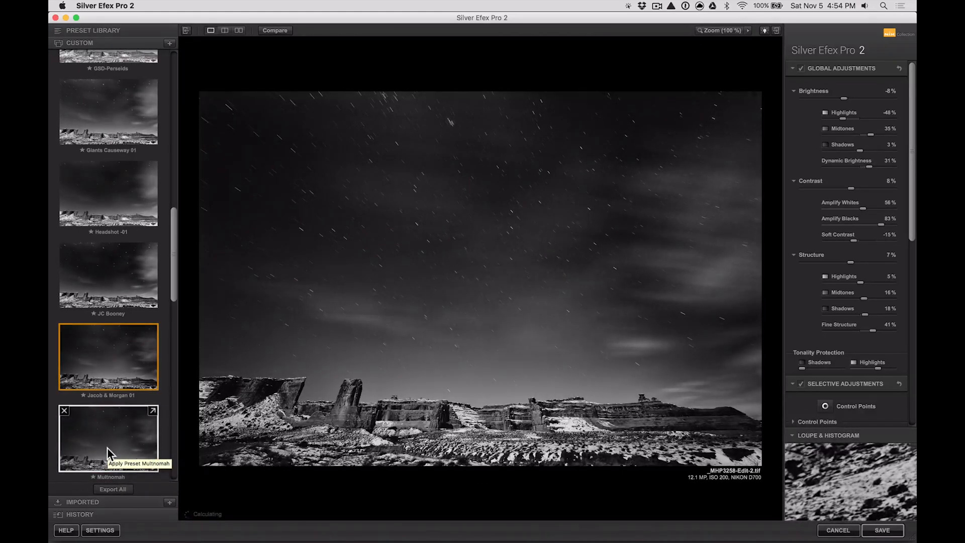
left_click(108, 455)
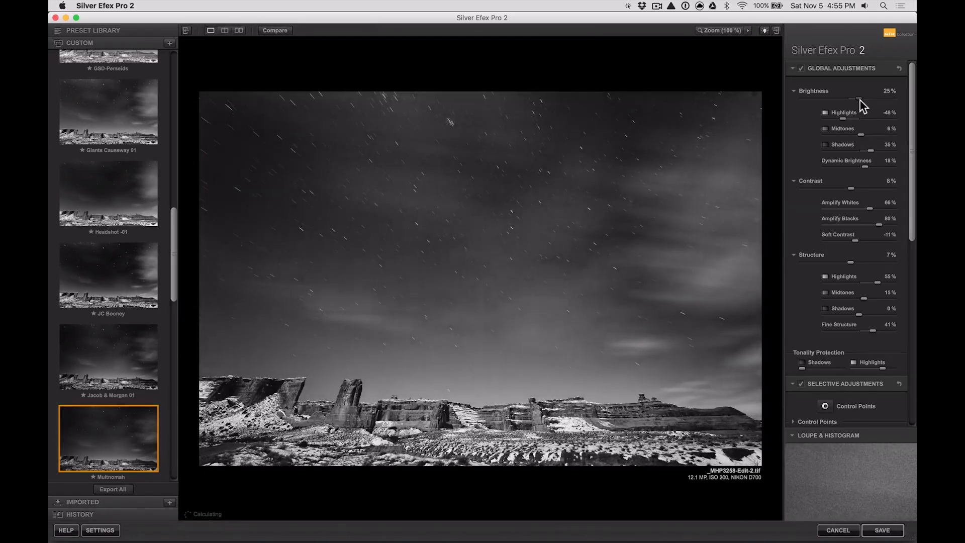
left_click(724, 32)
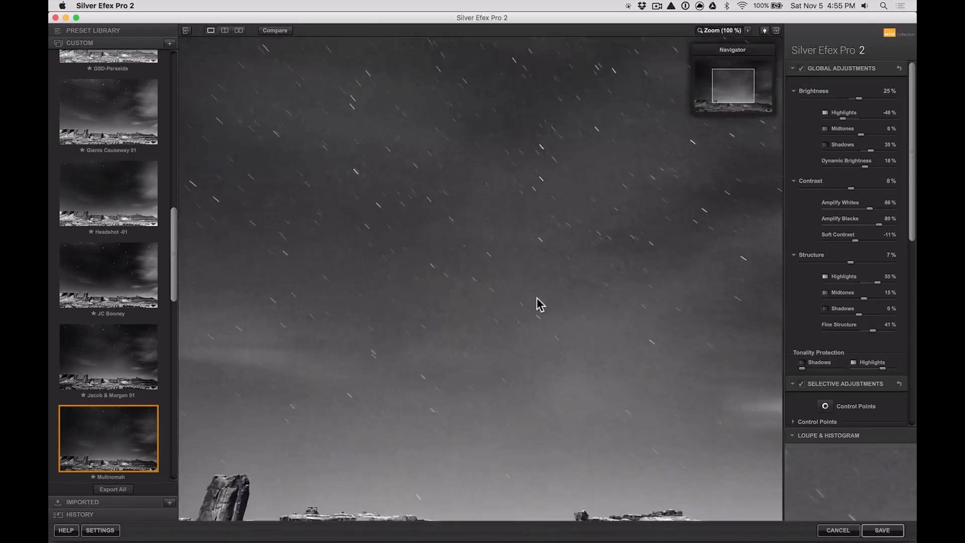
left_click(720, 29)
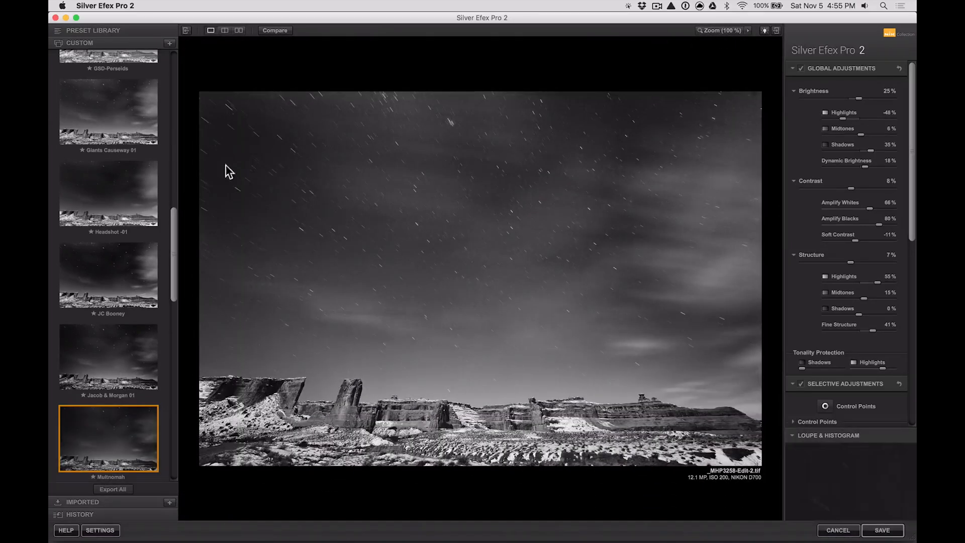
Try the Multnomah 2, Multnomah 3, Photo Walk 001, Photo Walk 002 and Secret presets in turn.
left_click(90, 459)
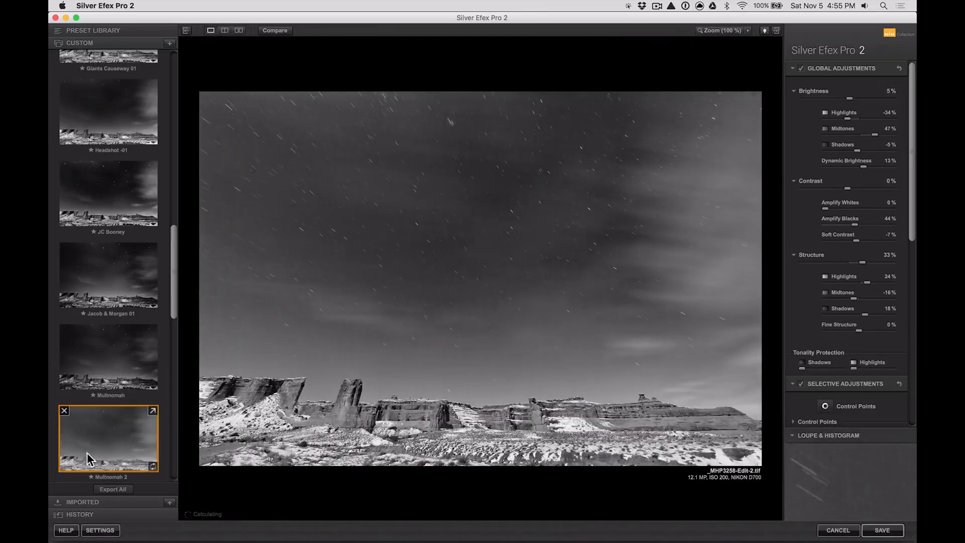
key("Down")
key("Down")
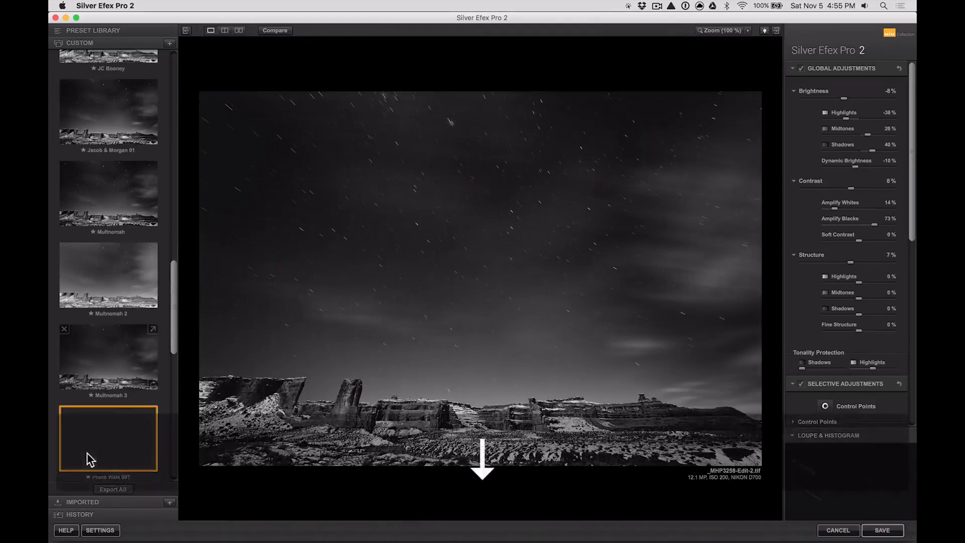
key("Down")
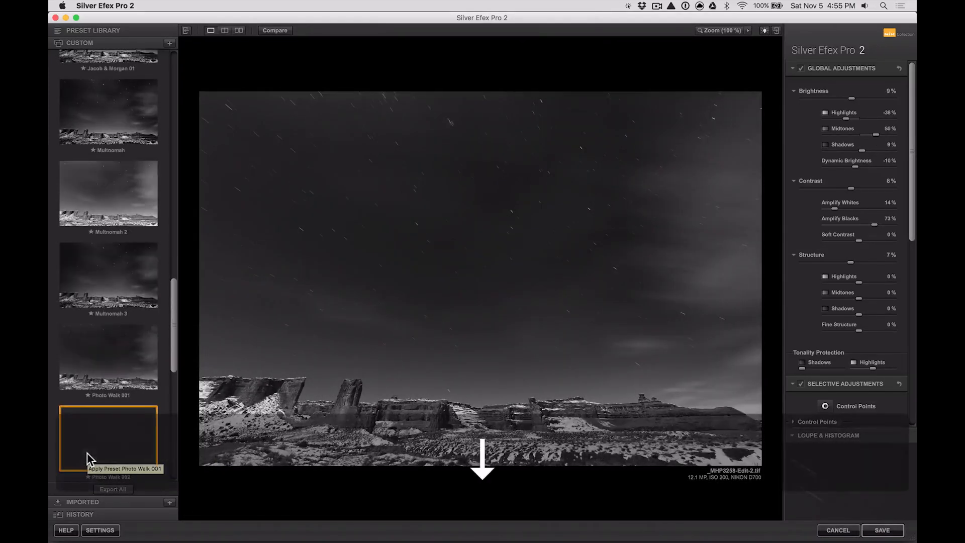
key("Down")
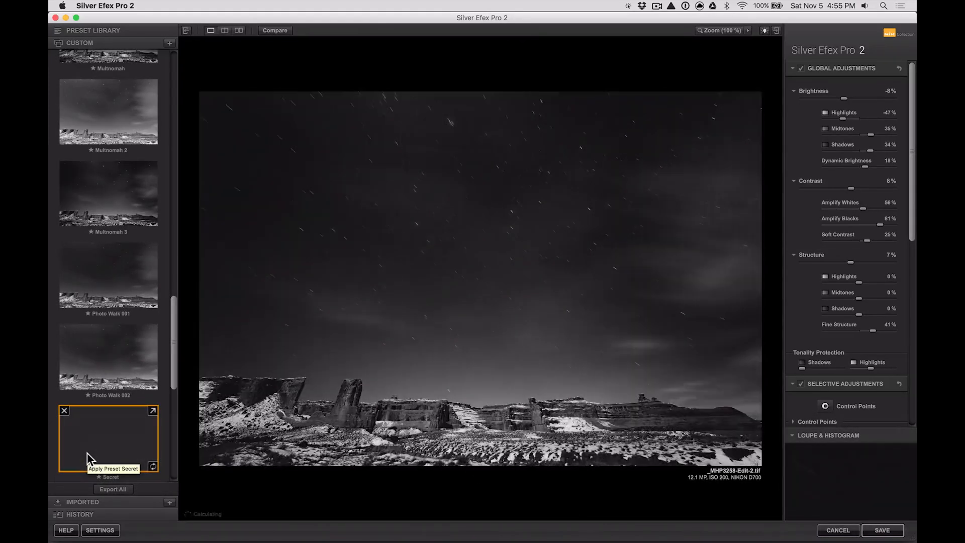
Try the "Superhero - 2 years later" preset against Tiny D 01, and inspect the sky and cliffs at 100% with it.
key("Down")
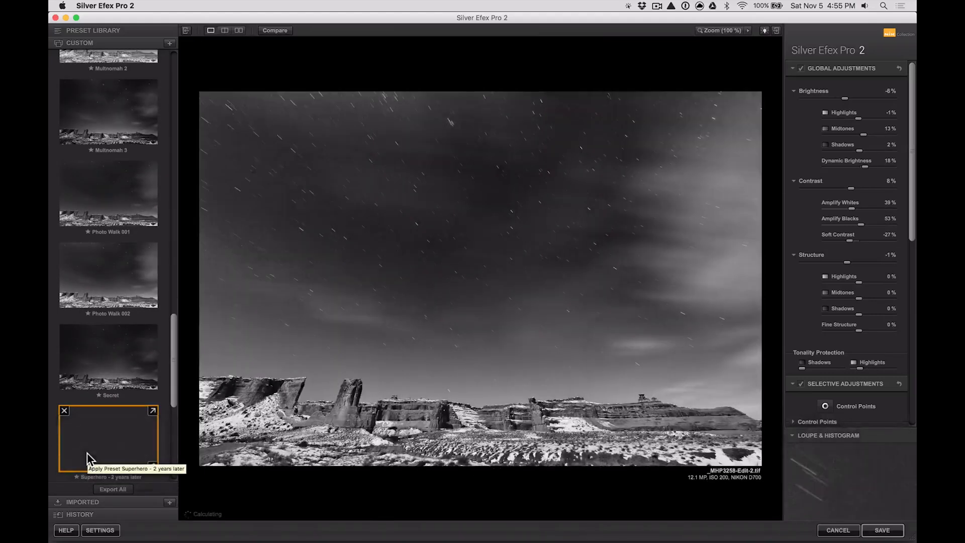
key("Down")
key("Up")
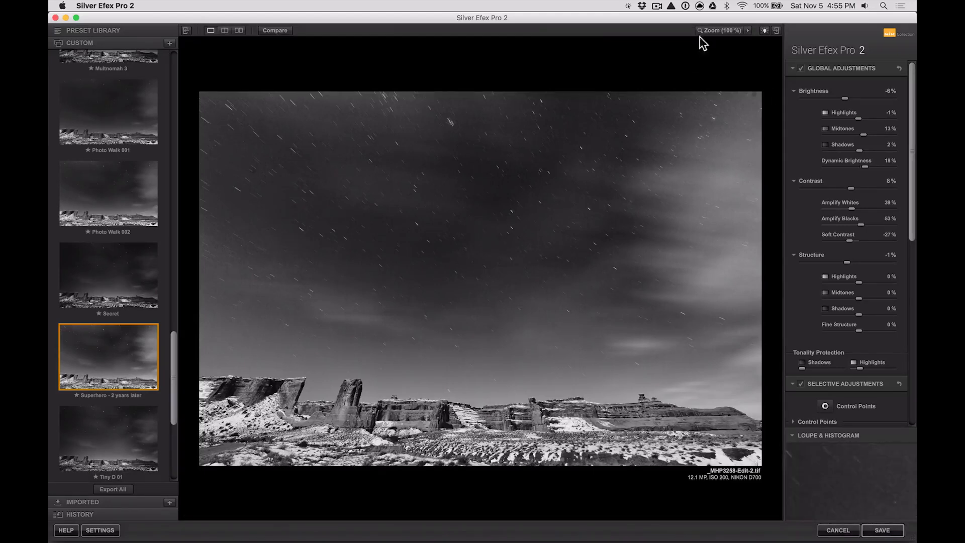
left_click(719, 31)
scroll(513, 386, "down", 3)
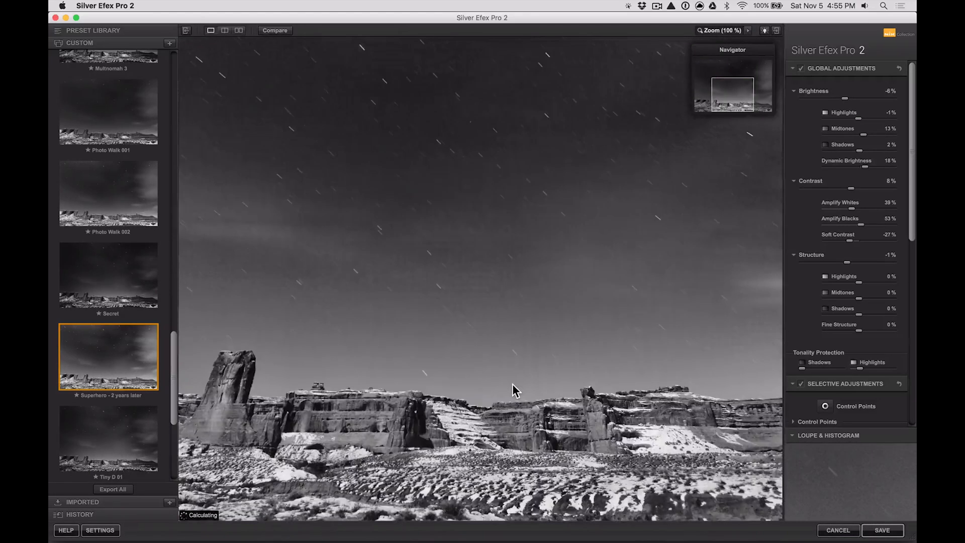
left_click(724, 31)
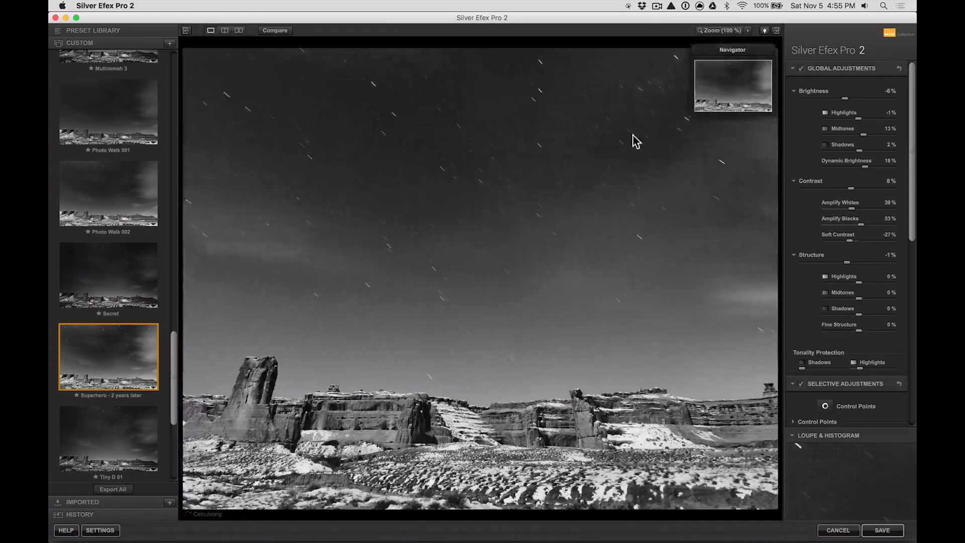
Compare the Tiny D 01 and Tower of Power presets, and apply the Woodlawn 001 preset.
left_click(86, 450)
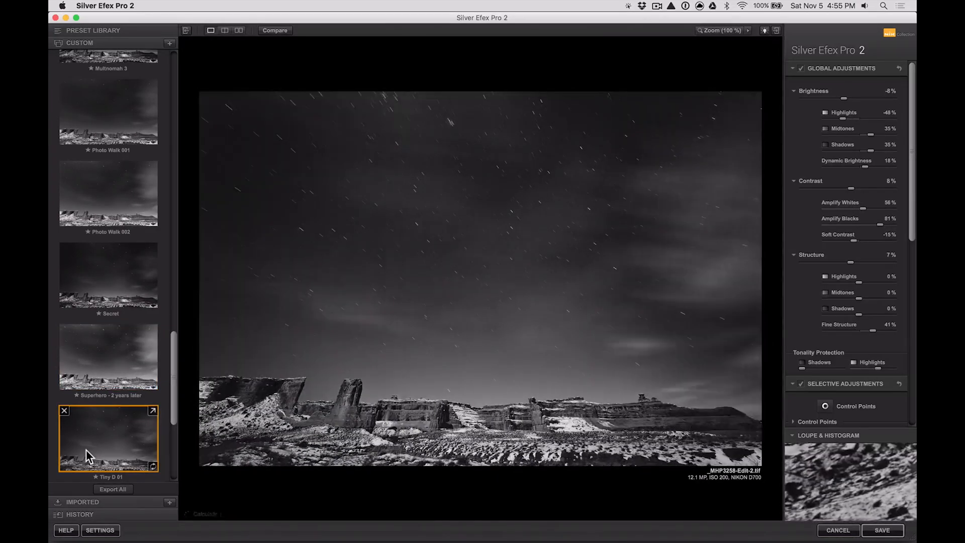
key("Down")
key("Up")
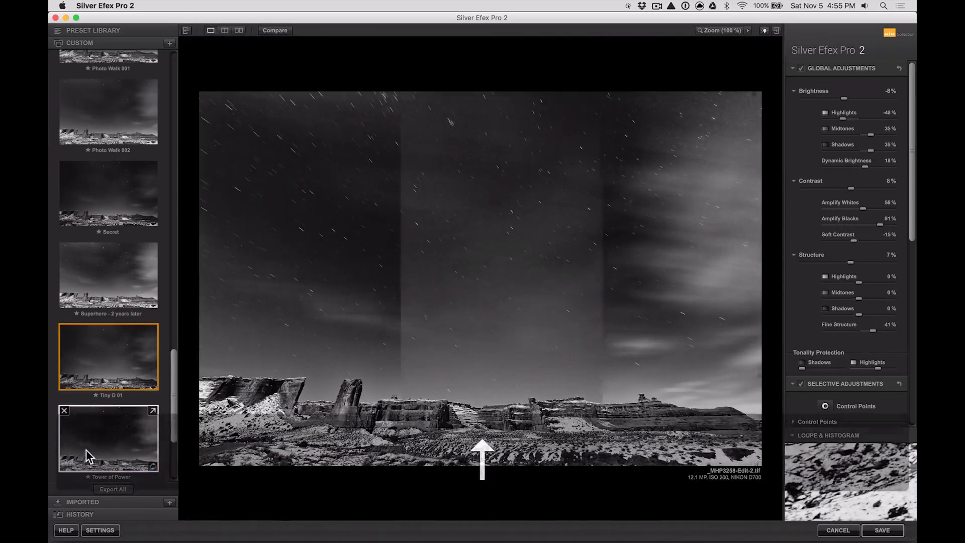
key("Down")
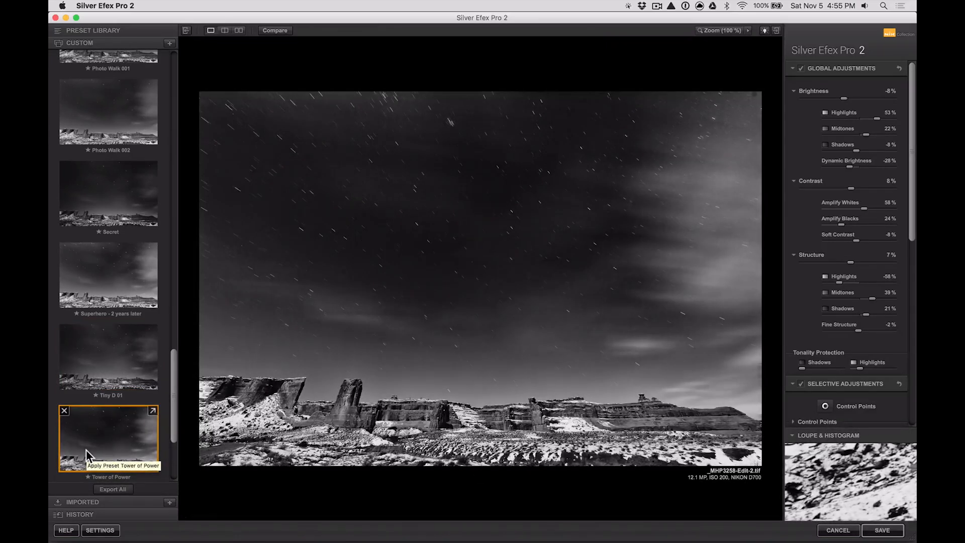
key("Down")
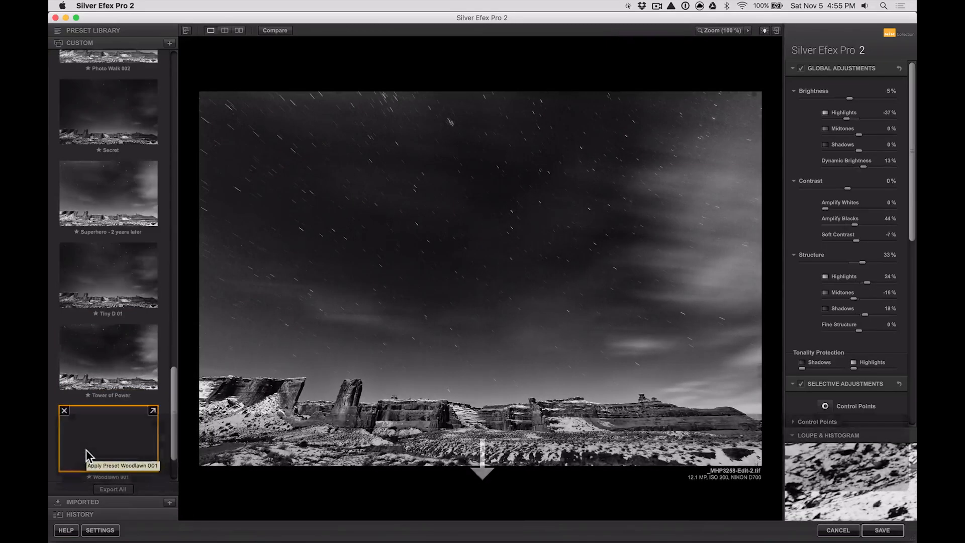
Try the "mdday arcitecture" custom preset, and apply the Crater-Lake-longburn preset instead.
key("Down")
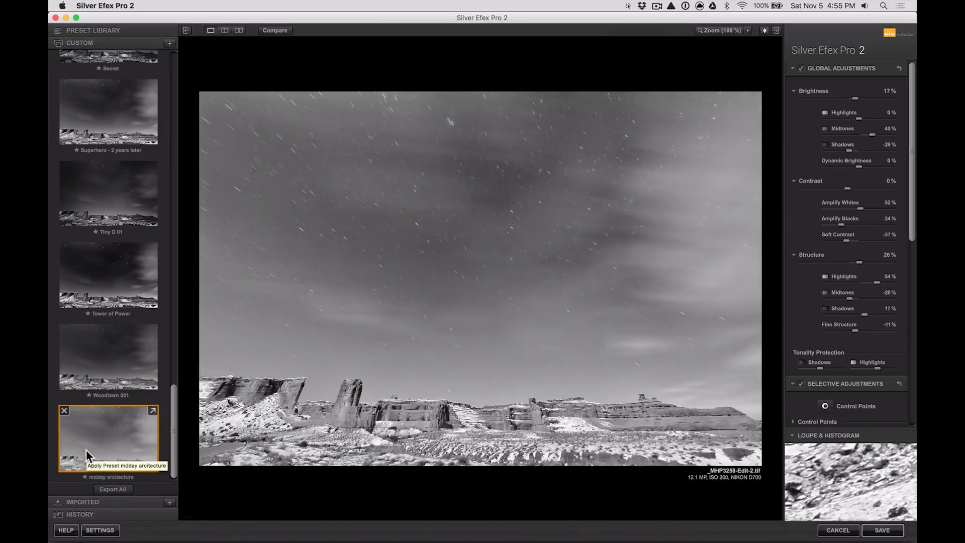
key("Down")
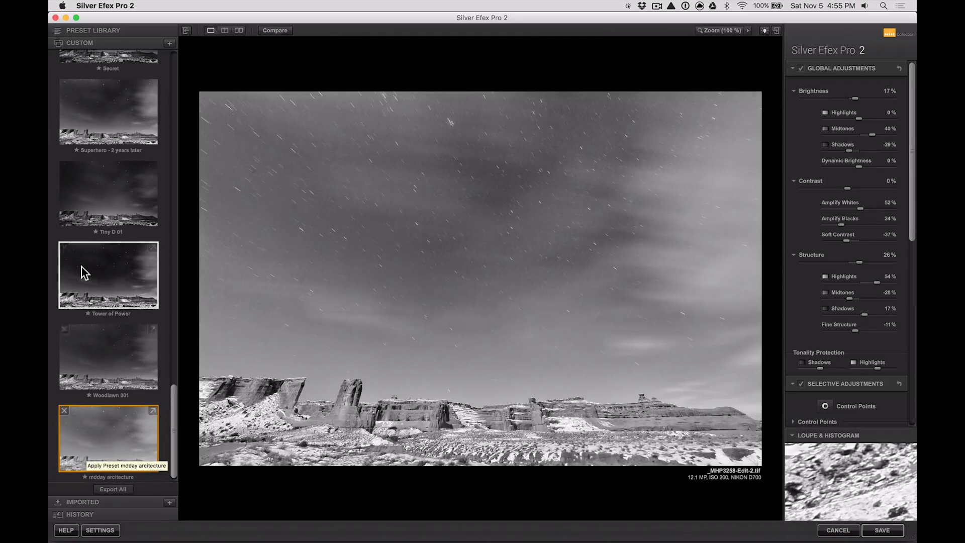
scroll(82, 267, "up", 10)
scroll(81, 267, "up", 10)
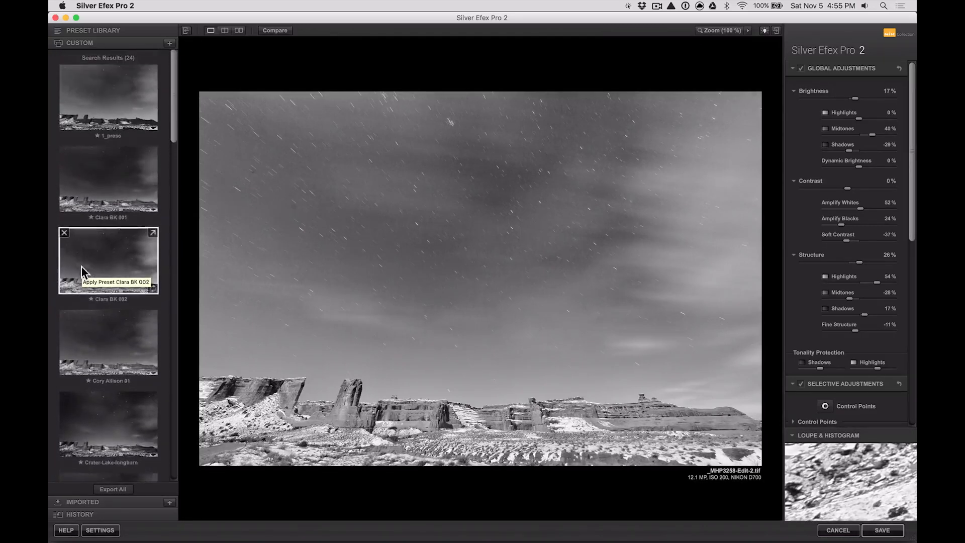
scroll(116, 355, "down", 3)
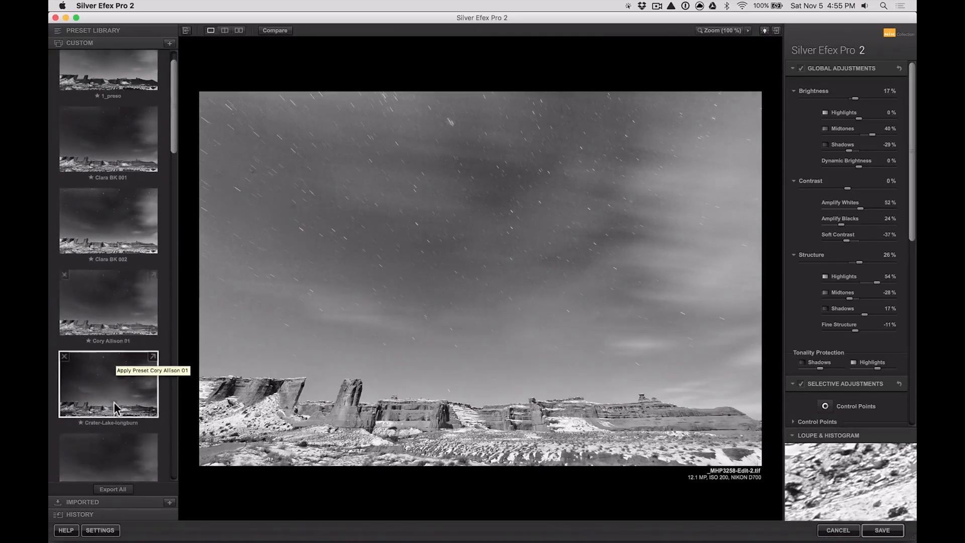
left_click(115, 382)
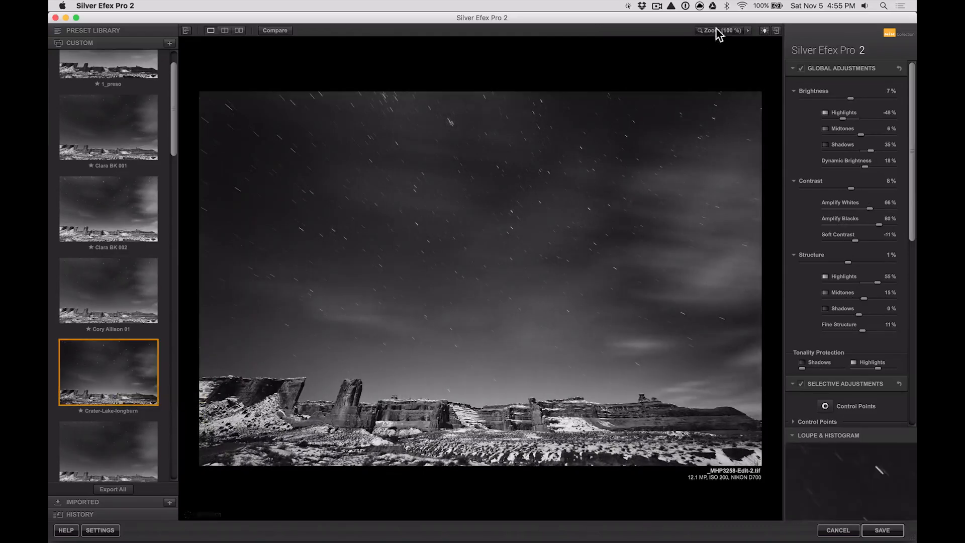
Set structure Highlights to 5%, Midtones to 4% and Fine Structure to 3%, and set the Lens Falloff 3 vignette amount to -10%.
left_click(716, 29)
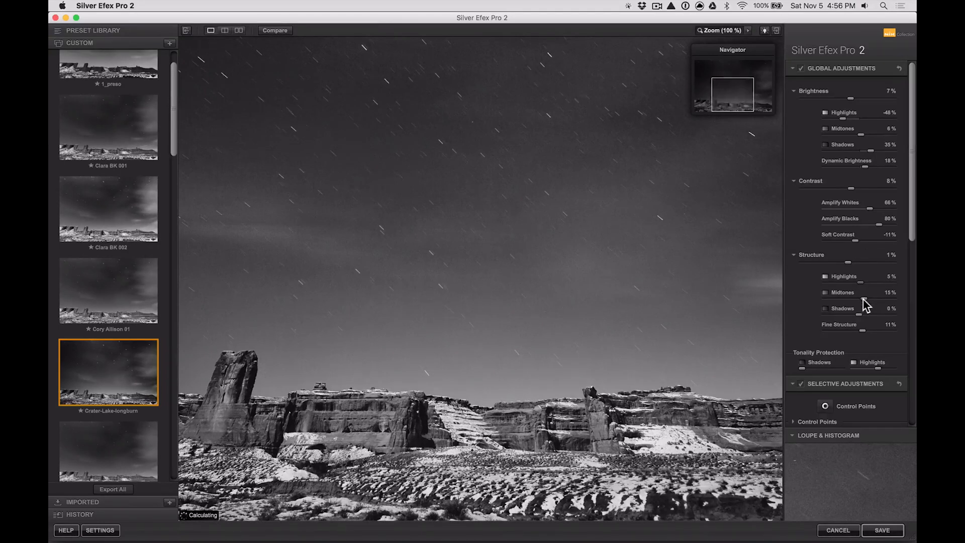
left_click_drag(864, 299, 859, 328)
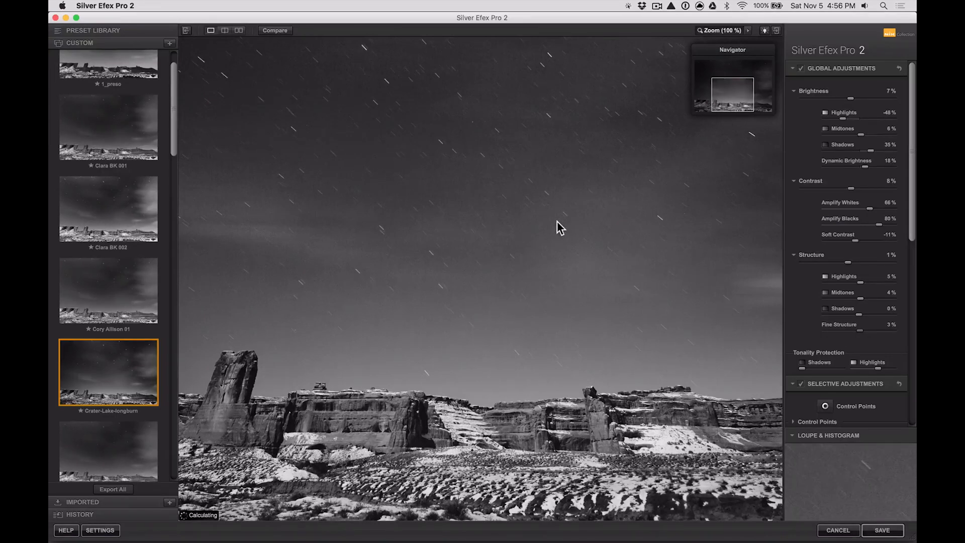
left_click(729, 31)
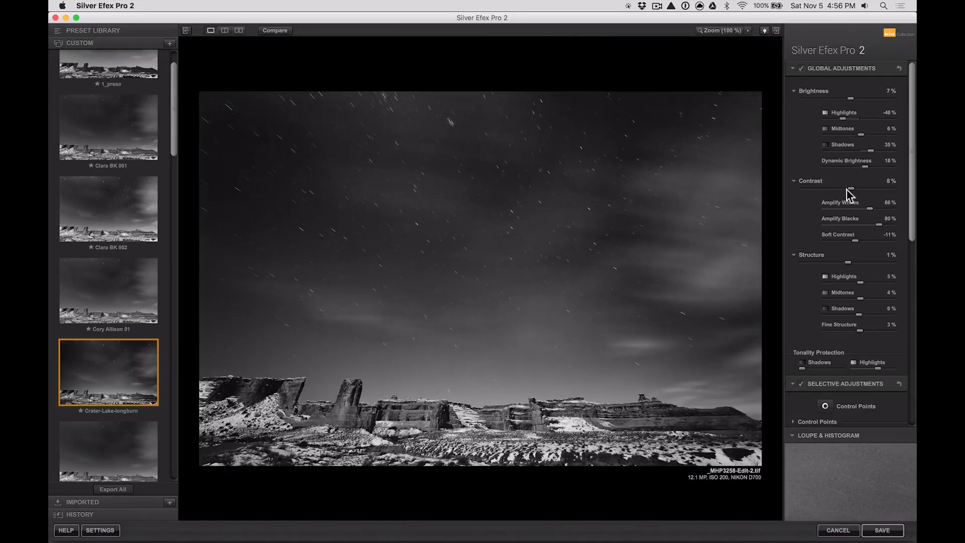
scroll(844, 325, "down", 10)
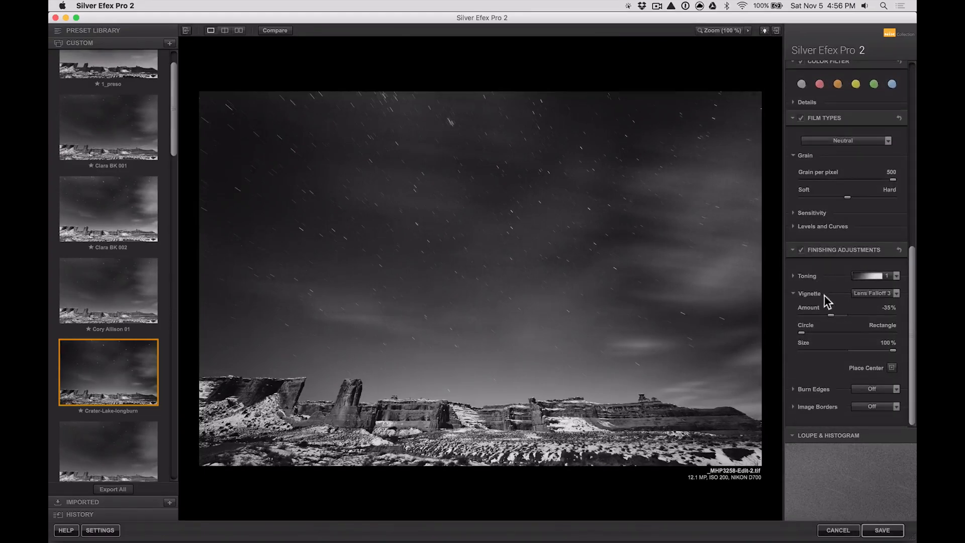
left_click_drag(832, 315, 843, 322)
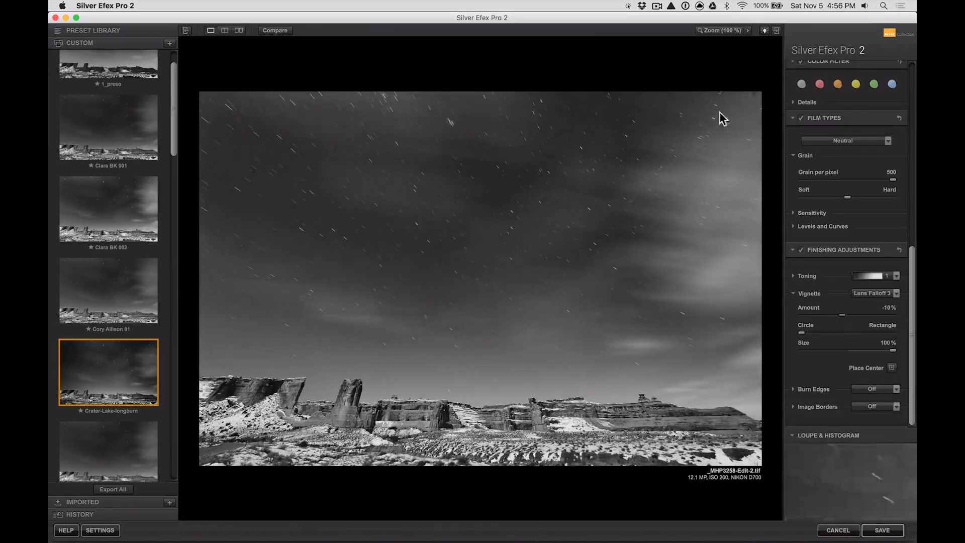
Add a control point in the upper-left sky, slightly raise its structure and amplify whites, and lower its soft contrast.
scroll(855, 414, "up", 10)
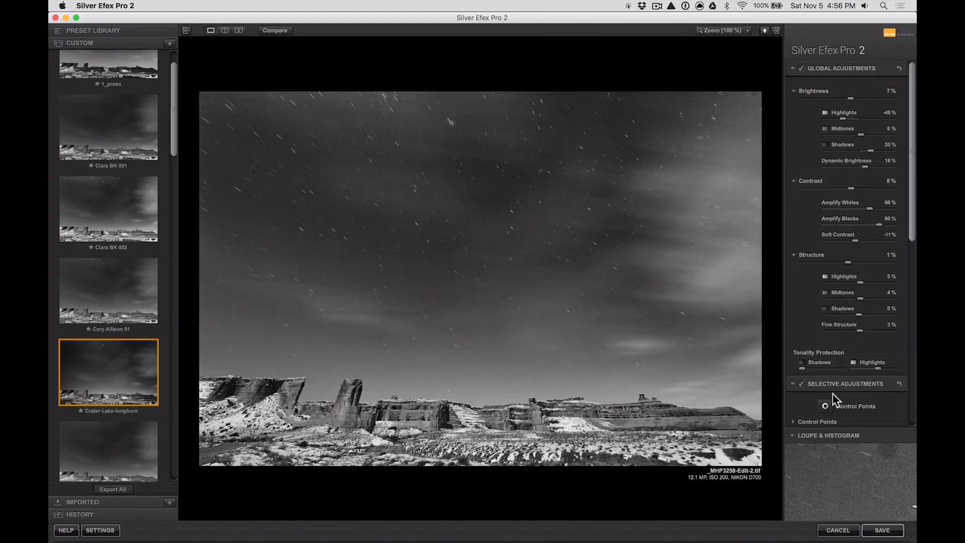
left_click(826, 406)
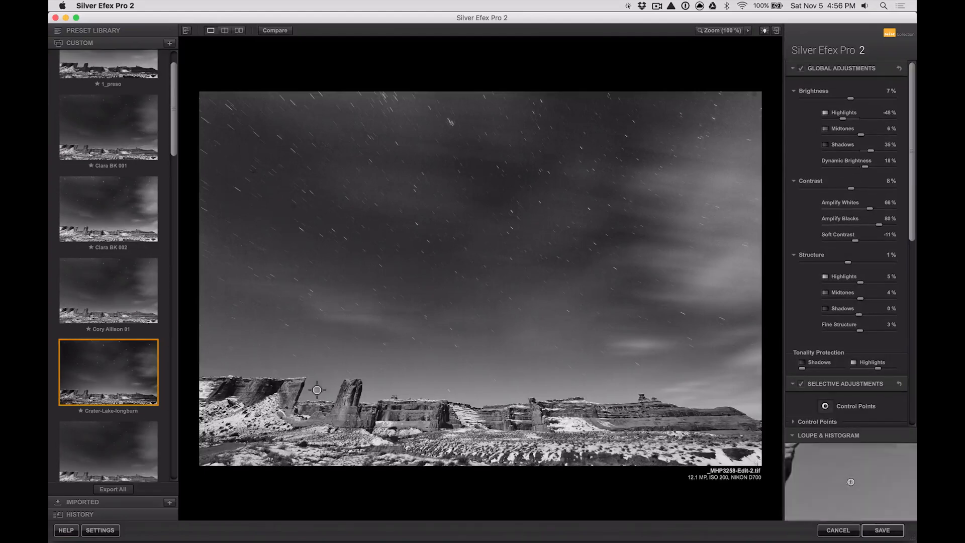
left_click(282, 178)
left_click_drag(308, 179, 322, 203)
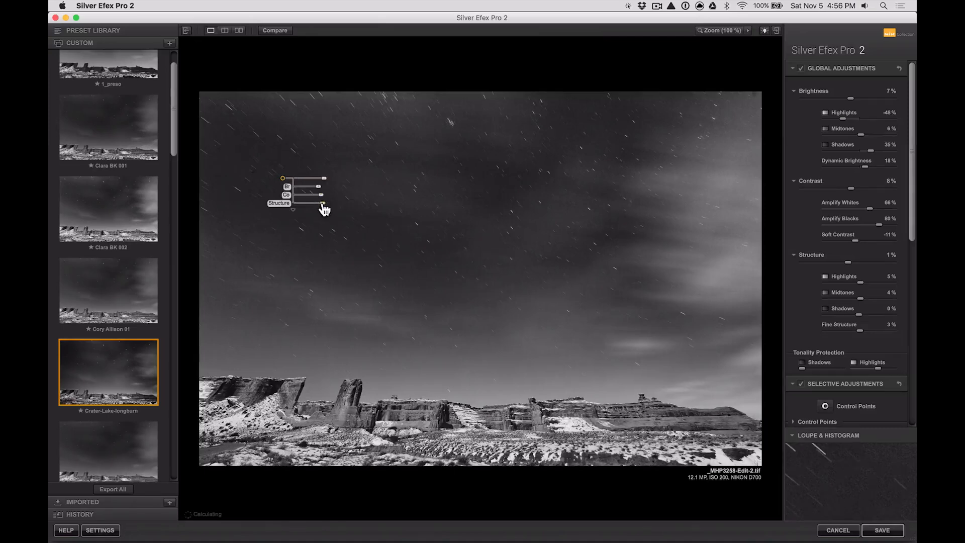
left_click(294, 210)
left_click_drag(325, 216, 330, 216)
Duplicate the sky control point with its settings to the upper-right sky and the centre of the sky.
key("super+c")
key("super+v")
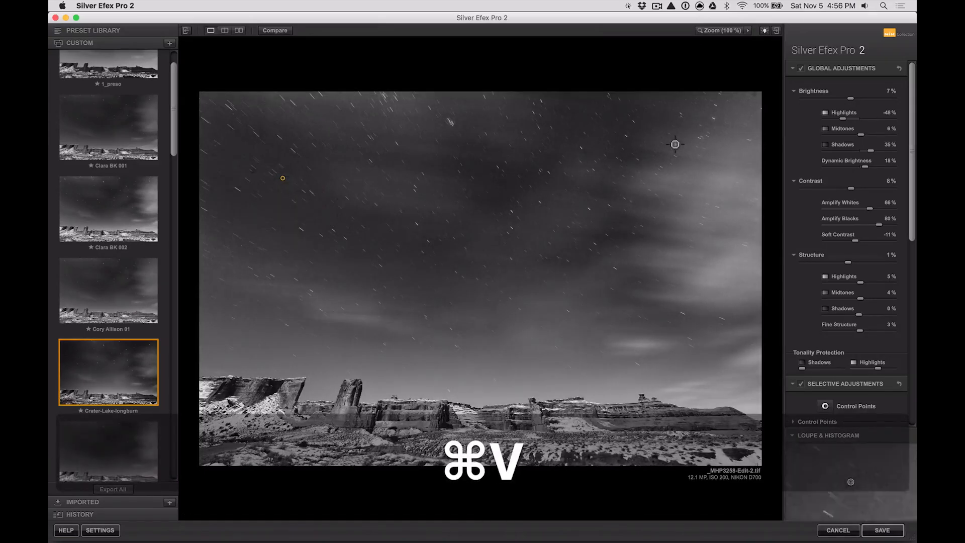
left_click(650, 164)
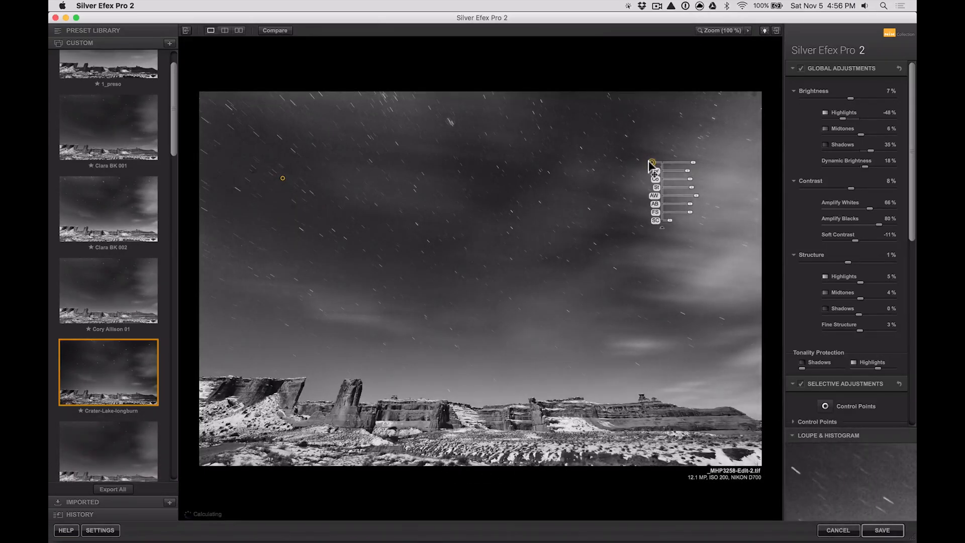
key("super+v")
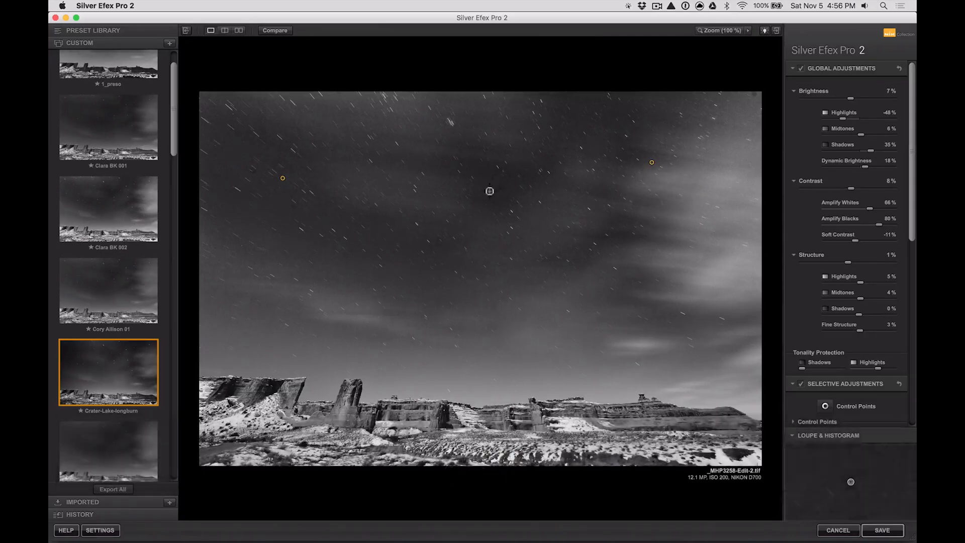
left_click(491, 193)
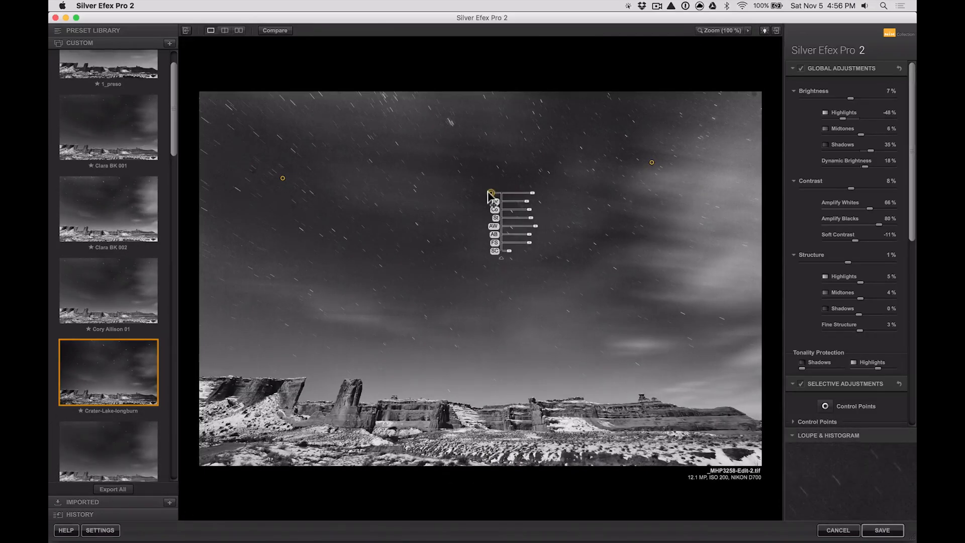
left_click(653, 150)
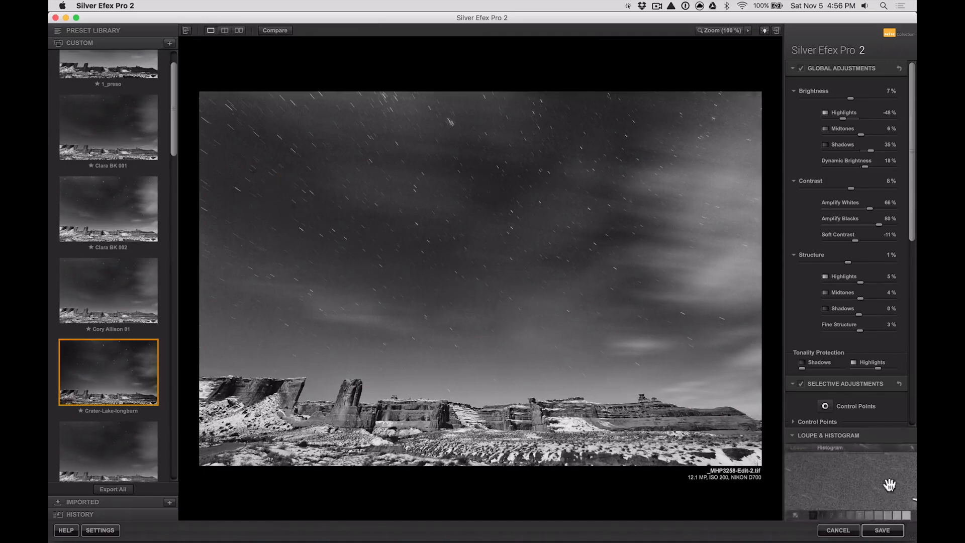
Save the black-and-white conversion of _MHP3258-Edit-2 and return to the photo grid in Lightroom.
left_click(894, 531)
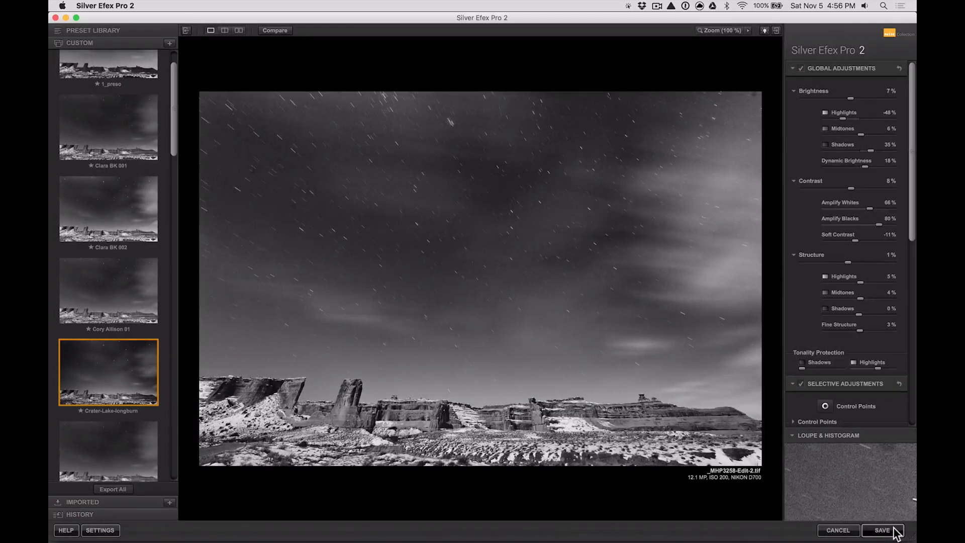
key("g")
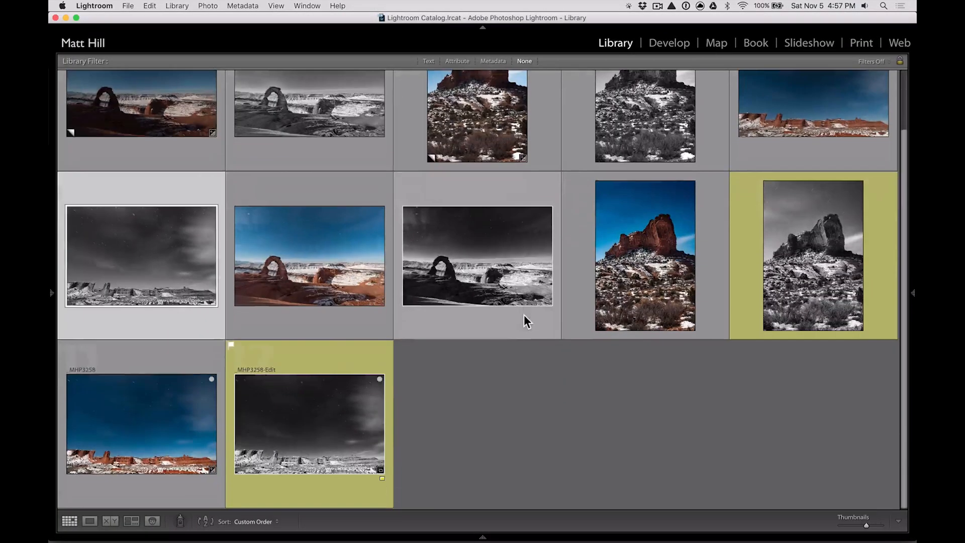
Show _MHP3258-Edit-2 and _MHP3258-Edit side by side in Compare view with the info overlay hidden.
left_click(282, 416)
left_click(172, 271, "super")
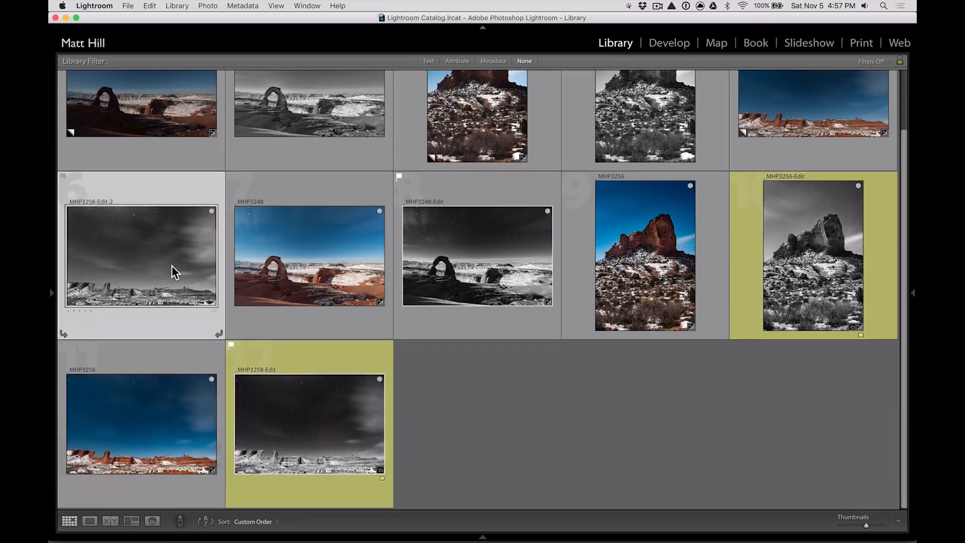
left_click(292, 418, "super")
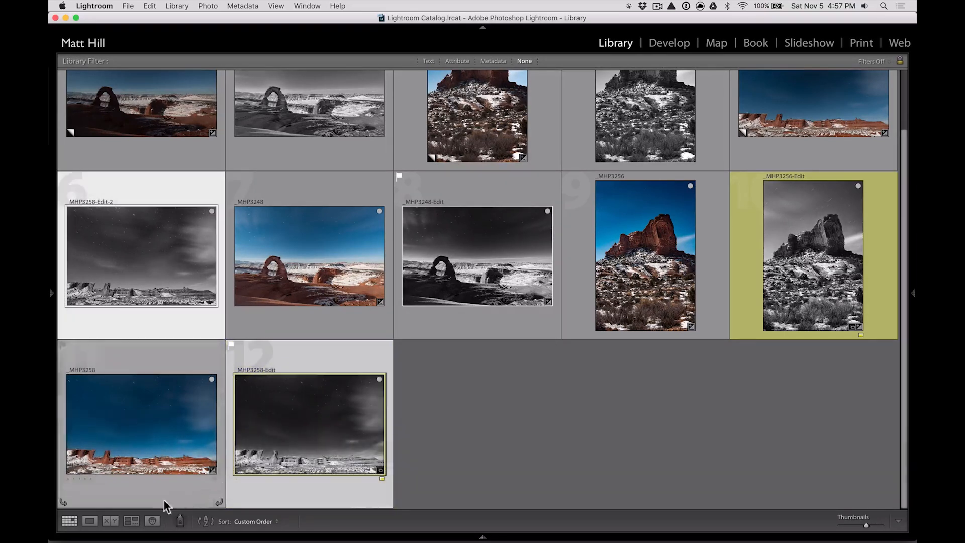
left_click(110, 521)
key("super+i")
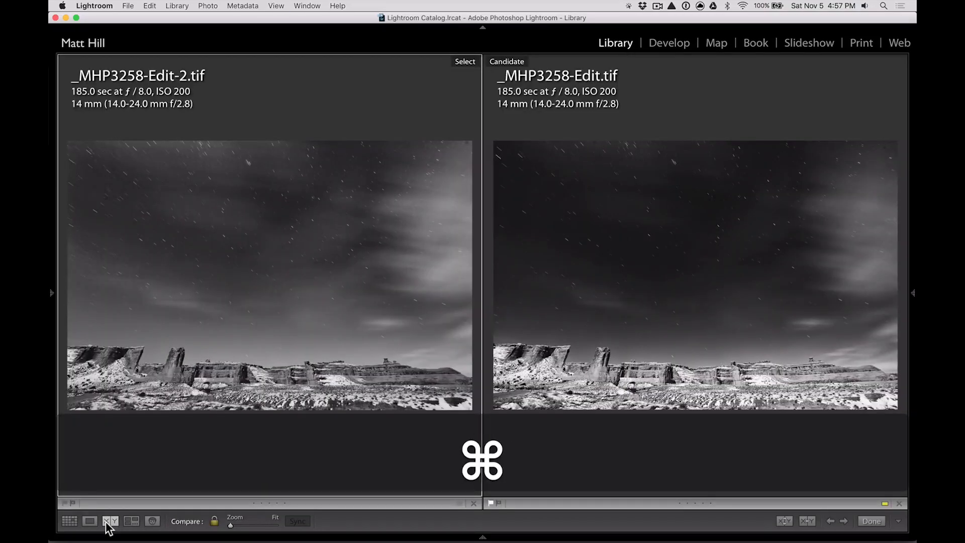
key("super+i")
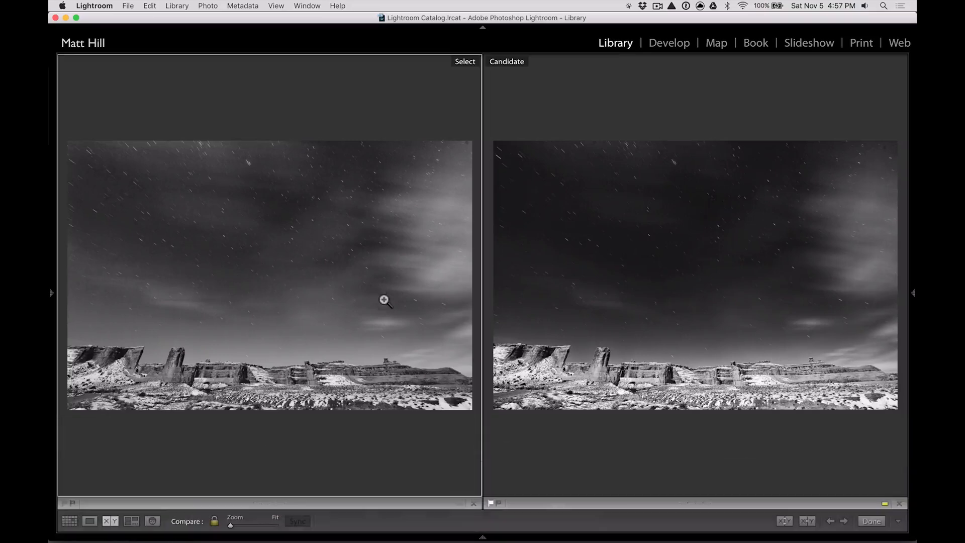
Compare the cliffs and snowy foreground of both _MHP3258 conversions at 1:1.
left_click(635, 290)
left_click(378, 251)
key("space")
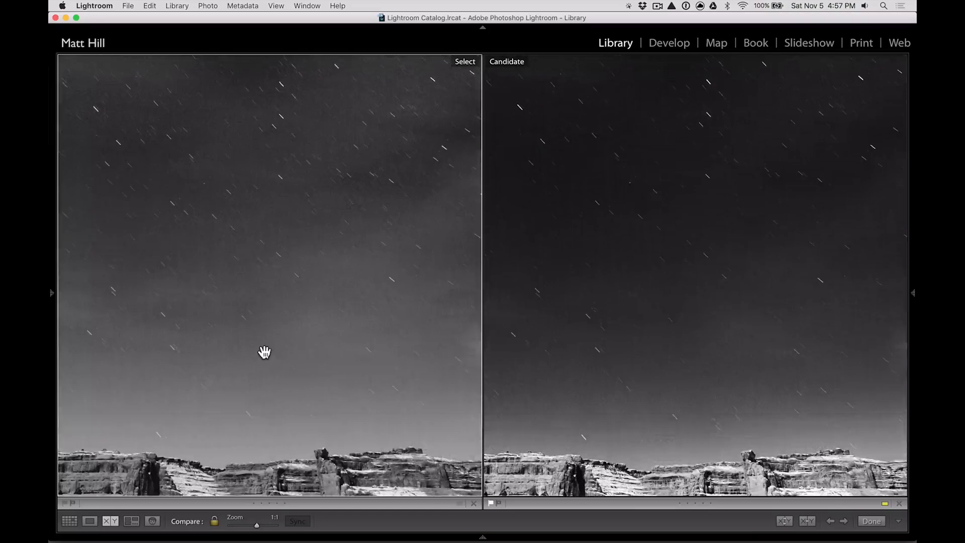
left_click_drag(263, 351, 567, 198)
left_click_drag(681, 219, 501, 217)
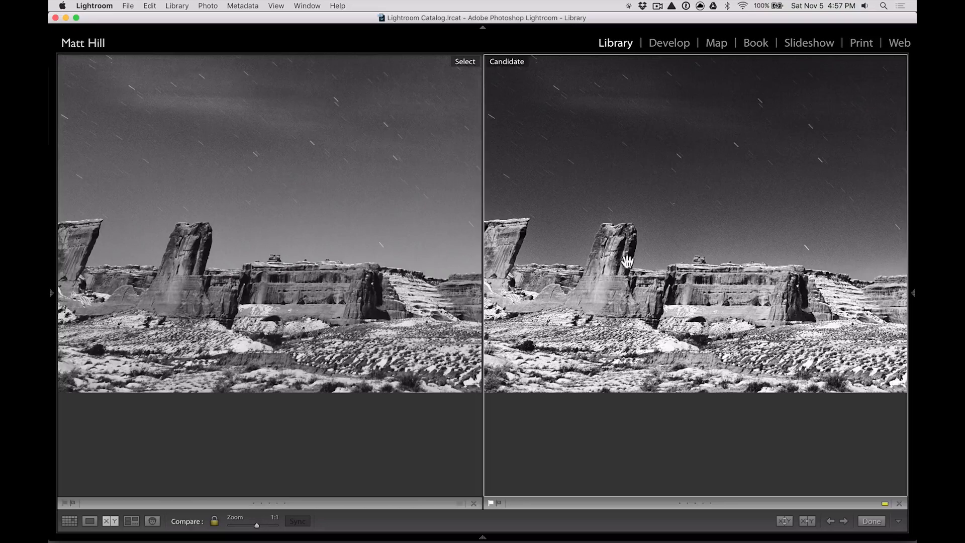
left_click_drag(691, 301, 539, 272)
left_click_drag(724, 258, 573, 302)
key("Right")
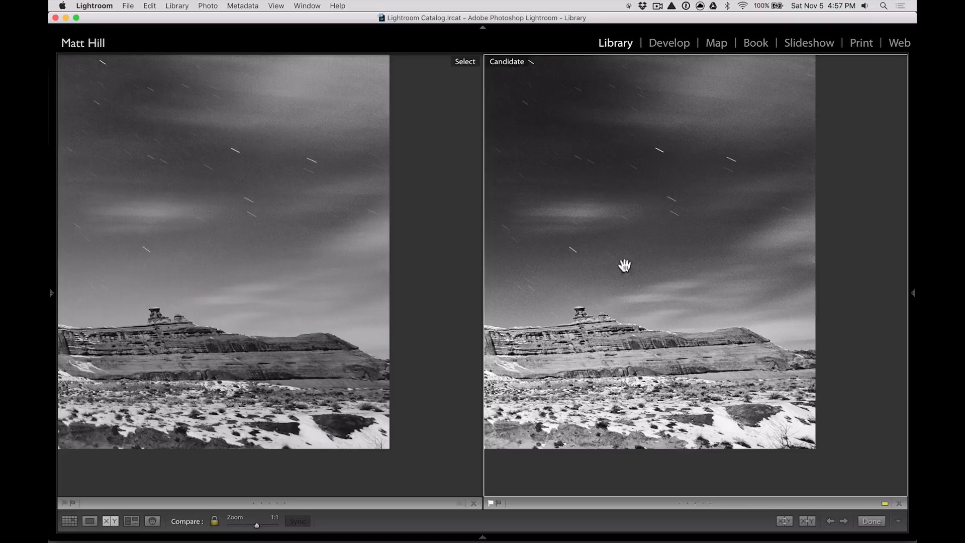
Compare the sky tones and star trails of both _MHP3258 conversions at 1:1, and fit both photos in view again.
key("Right")
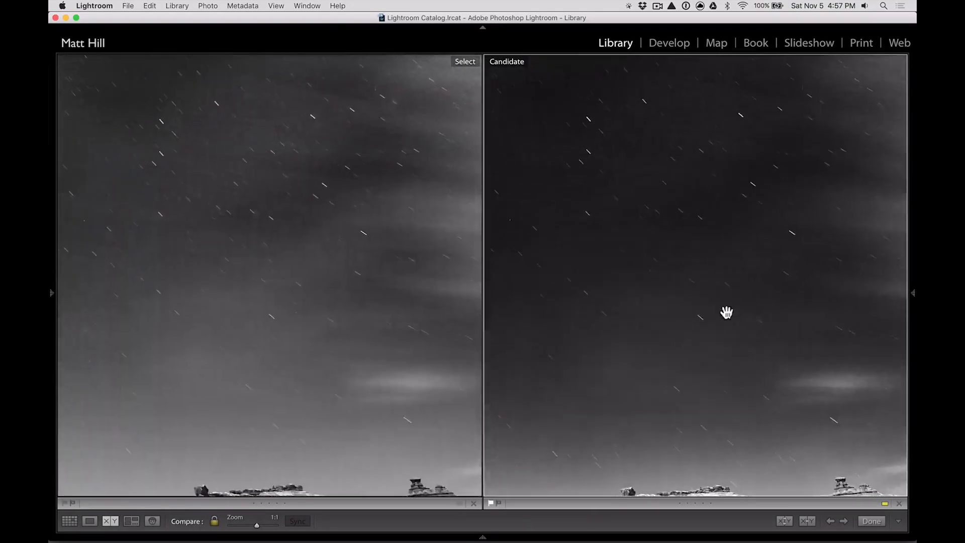
left_click_drag(596, 232, 720, 246)
left_click_drag(582, 241, 782, 261)
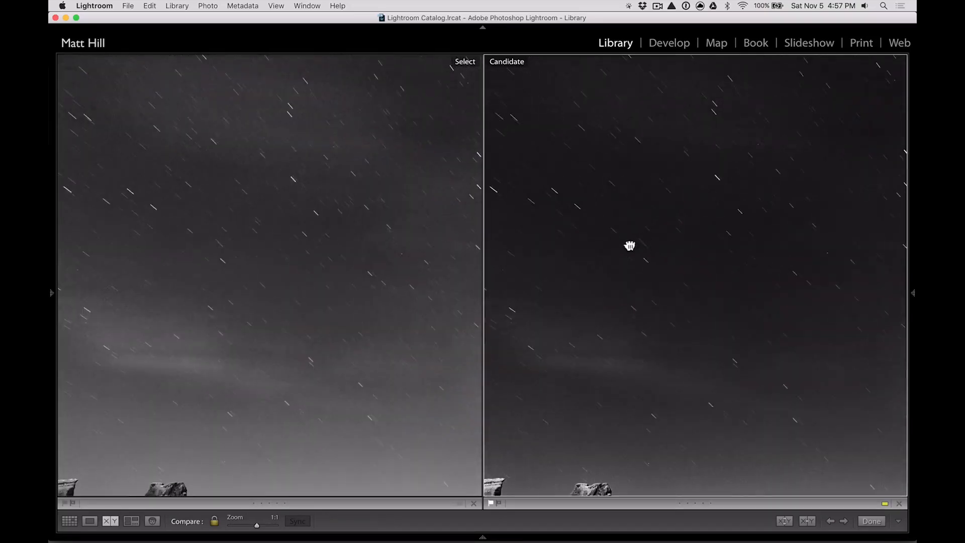
left_click_drag(630, 245, 735, 263)
mouse_move(665, 244)
left_mouse_down()
mouse_move(707, 252)
mouse_move(613, 296)
mouse_move(558, 261)
left_mouse_up()
left_click_drag(640, 272, 526, 264)
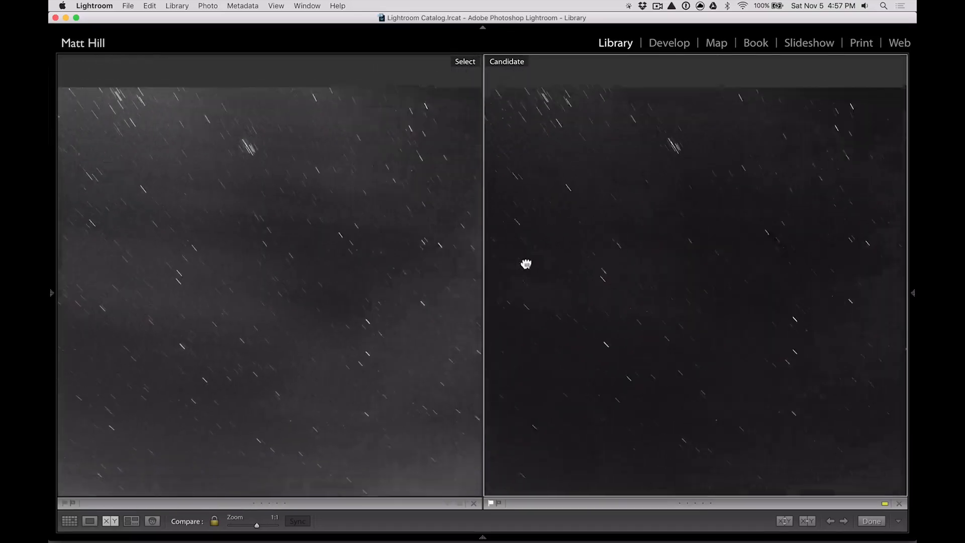
left_click(674, 274)
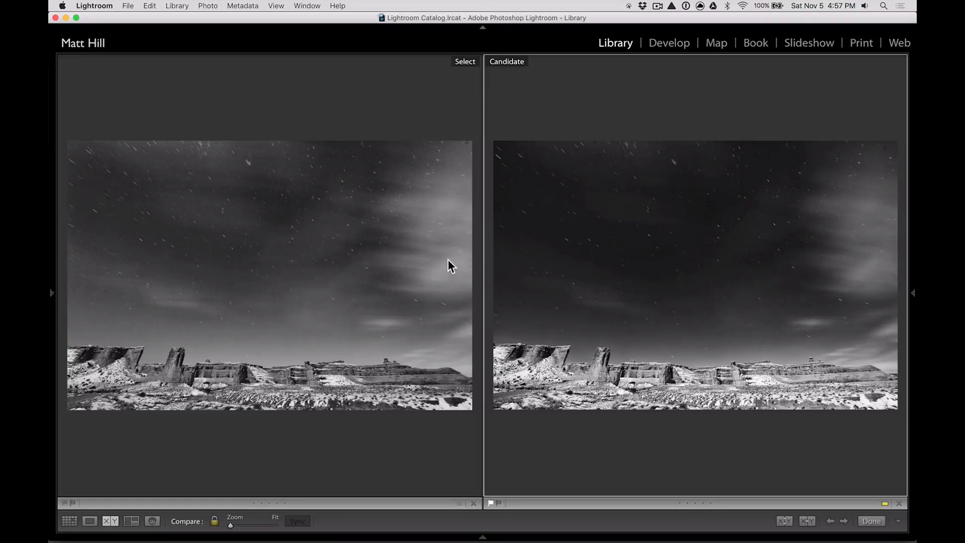
View _MHP3258-Edit-2 full screen, and return to the photo grid.
key("g")
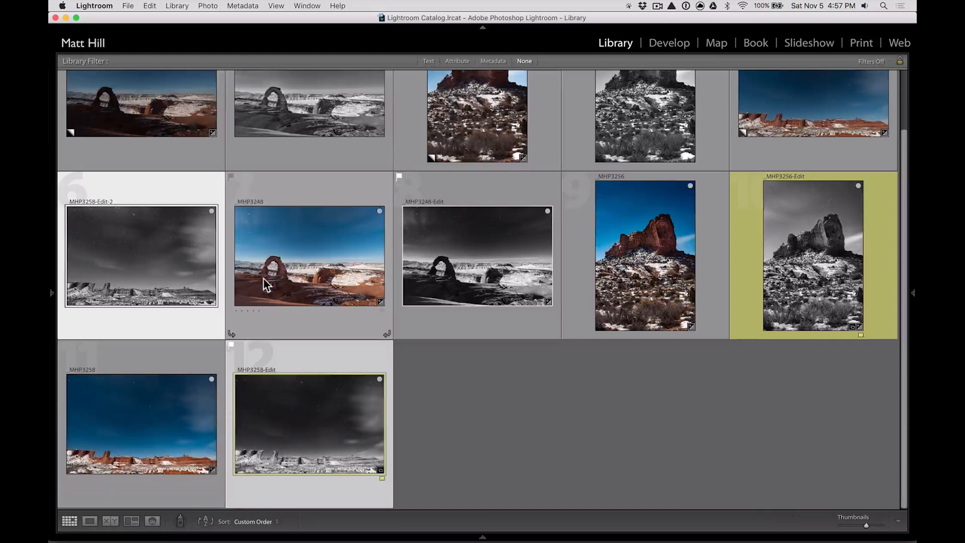
left_click(189, 305)
key("f")
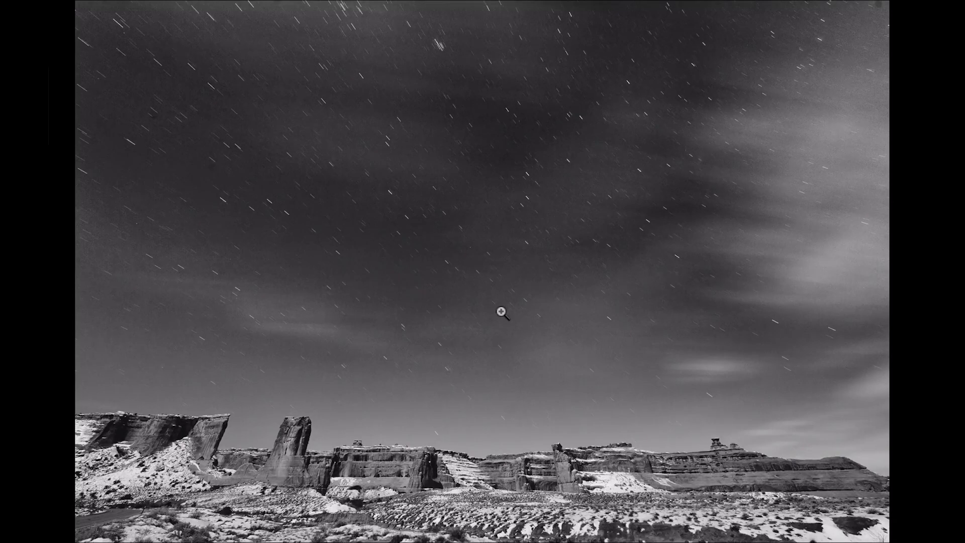
key("g")
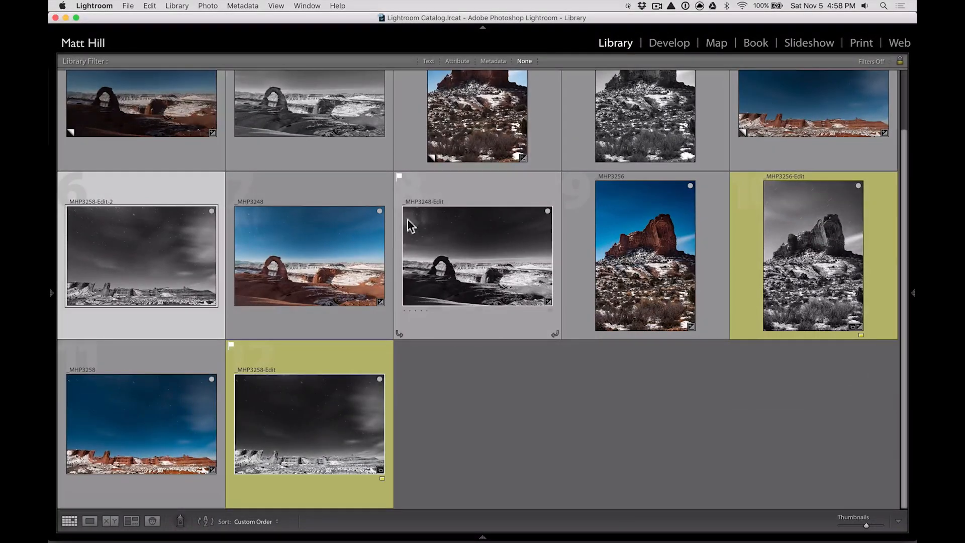
Open the black-and-white arch photo from the first grid row in Loupe view.
scroll(317, 103, "up", 2)
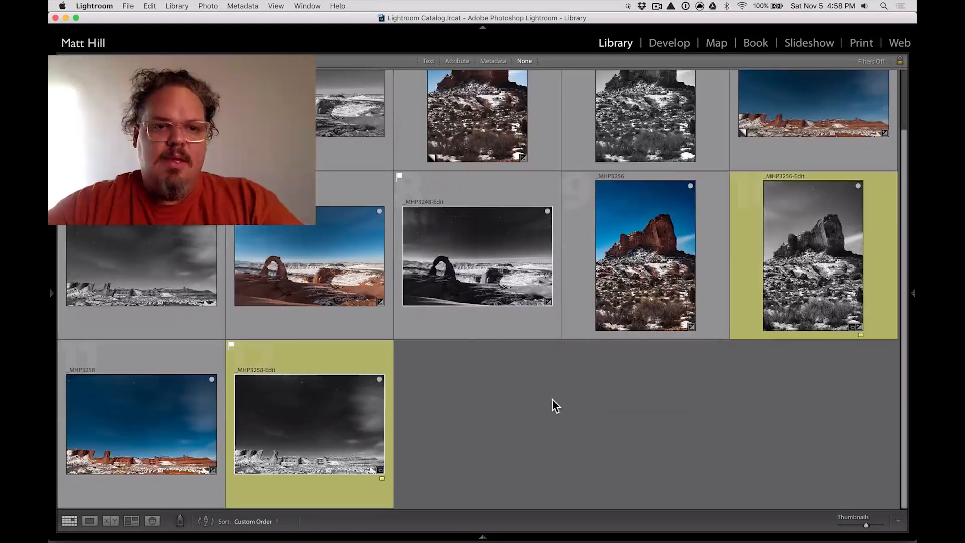
scroll(553, 405, "up", 2)
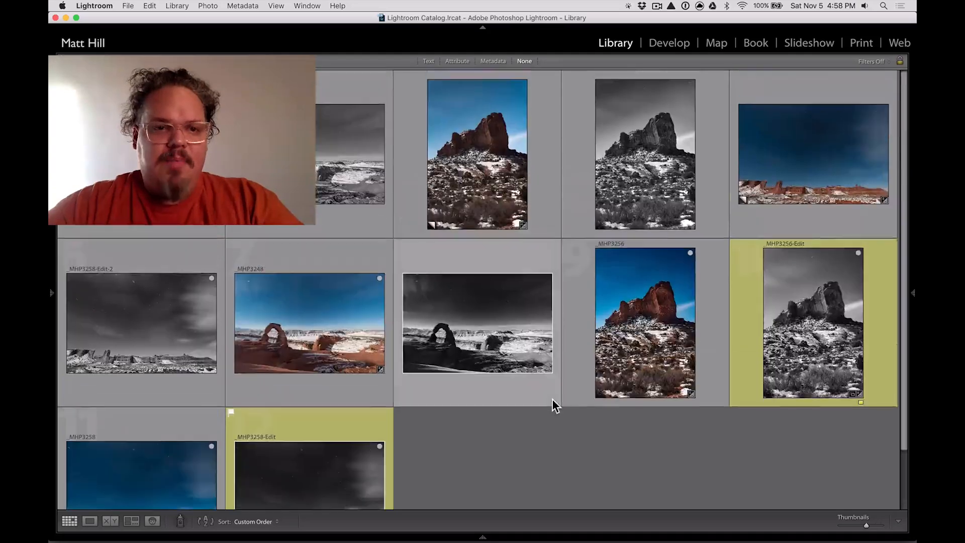
left_click(309, 176)
key("space")
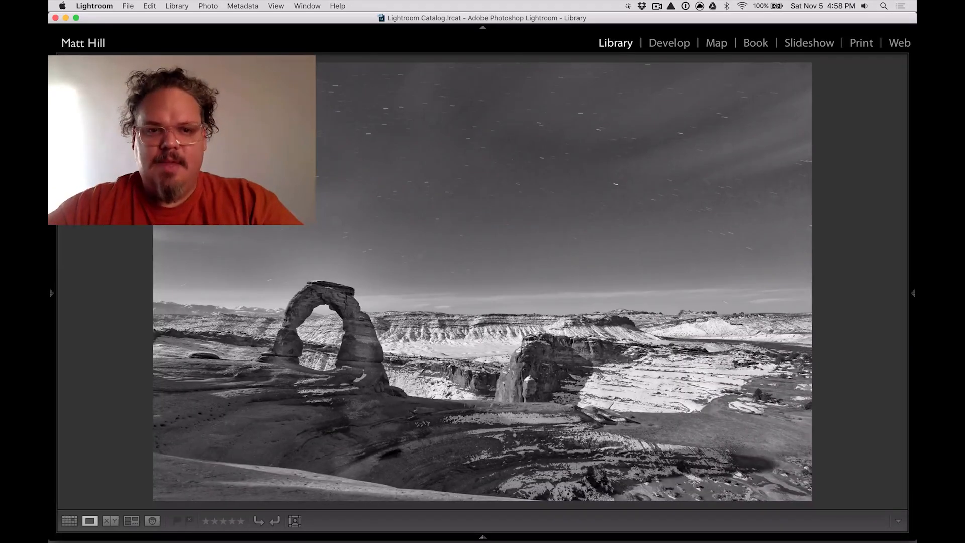